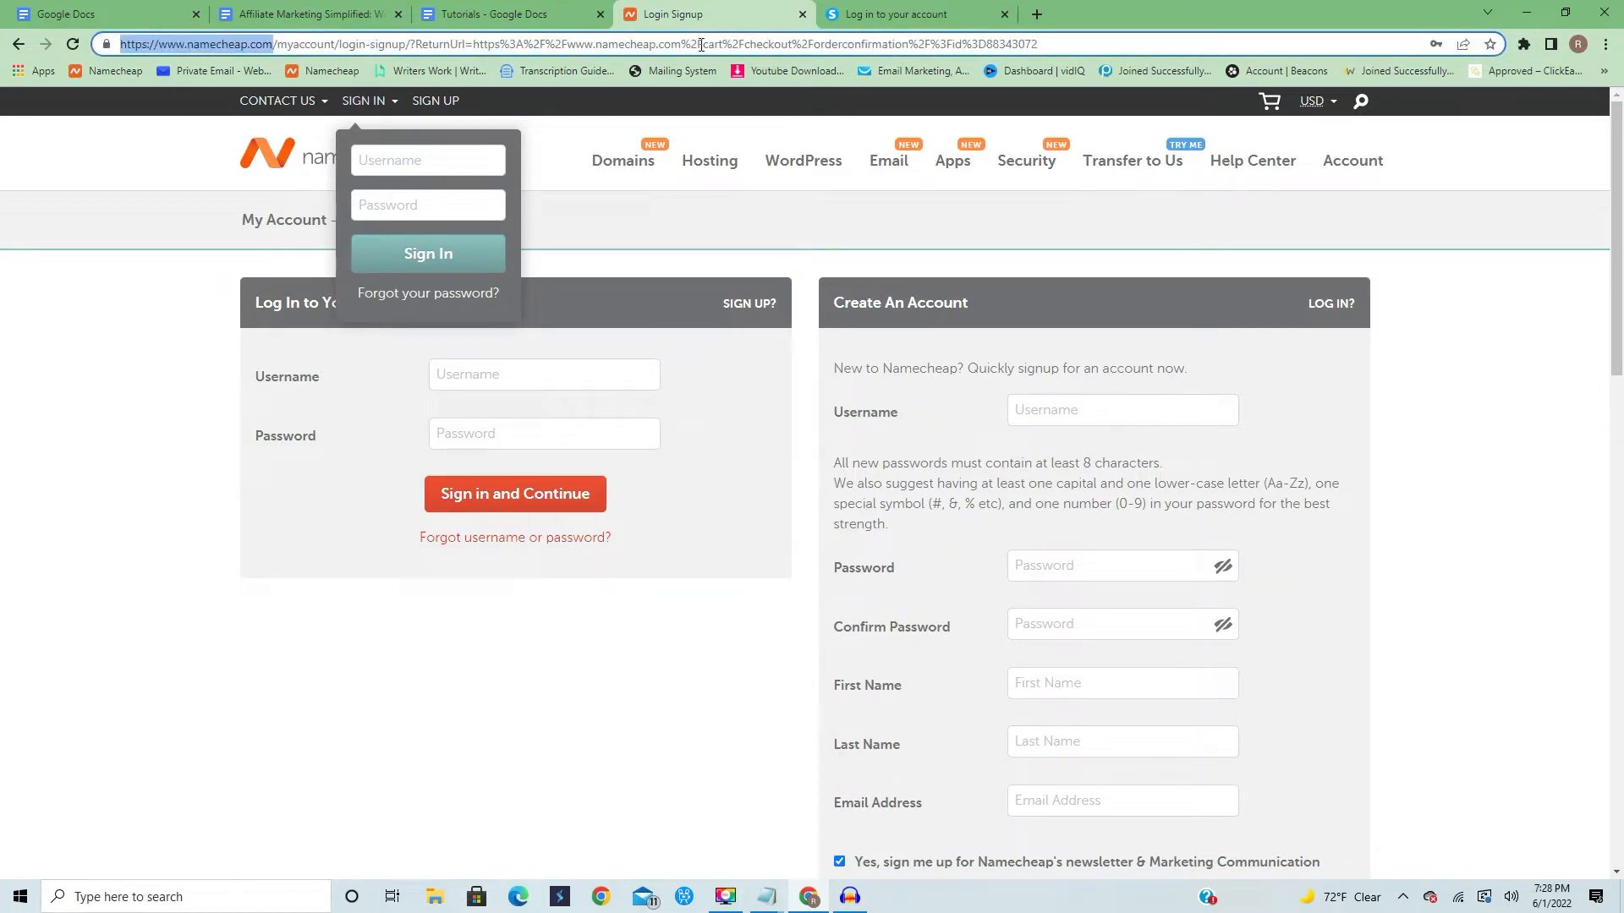
pyautogui.click(850, 13)
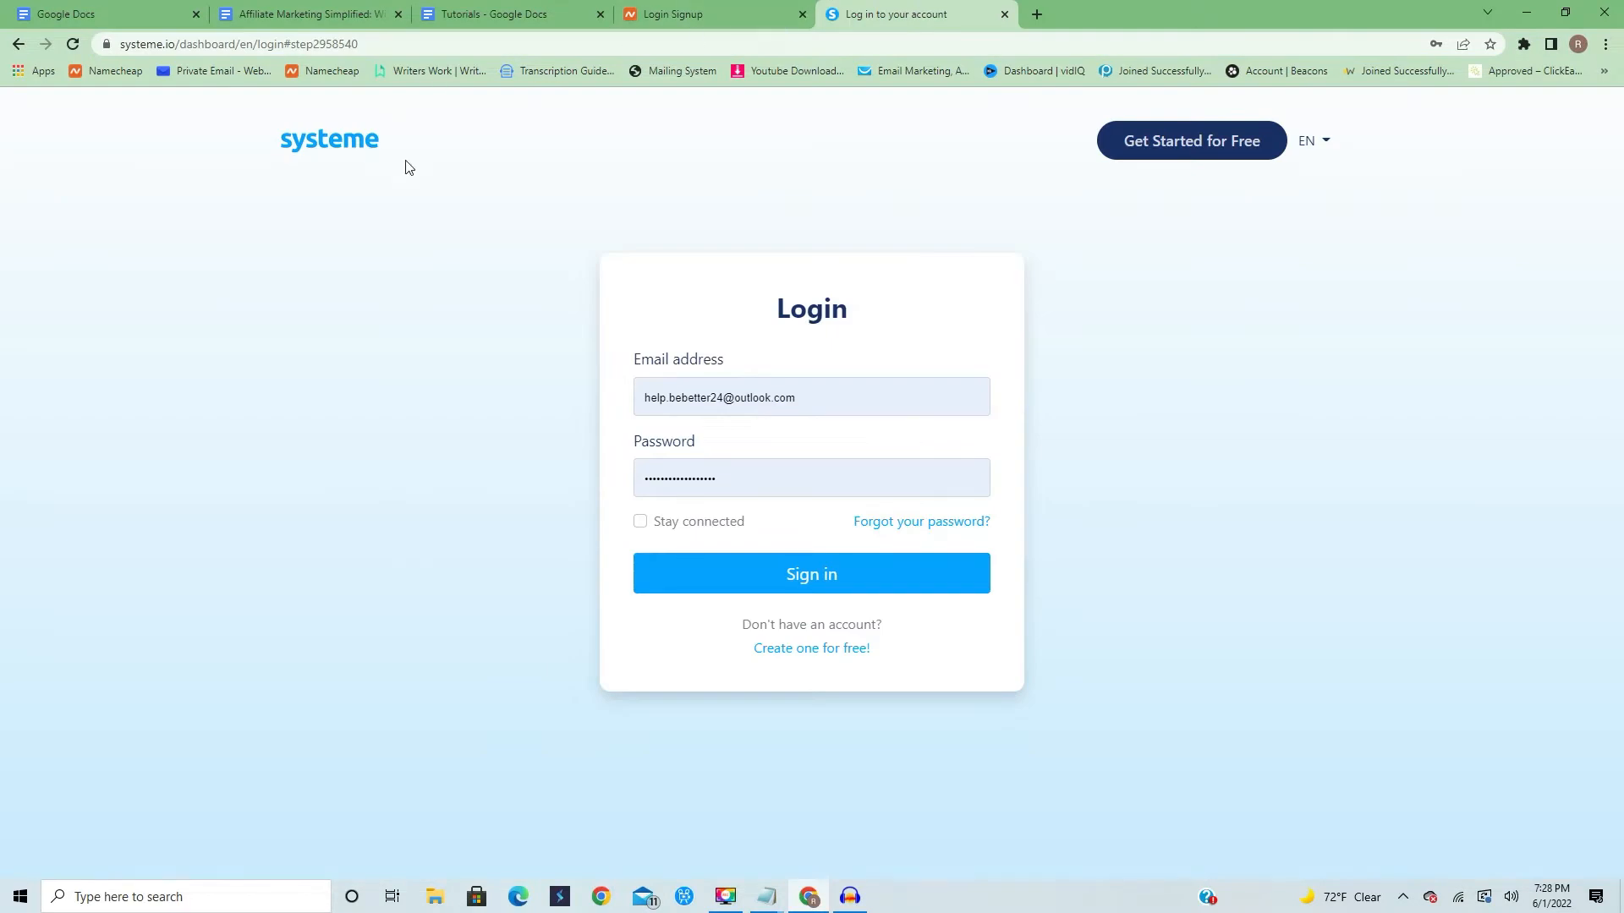
pyautogui.click(180, 47)
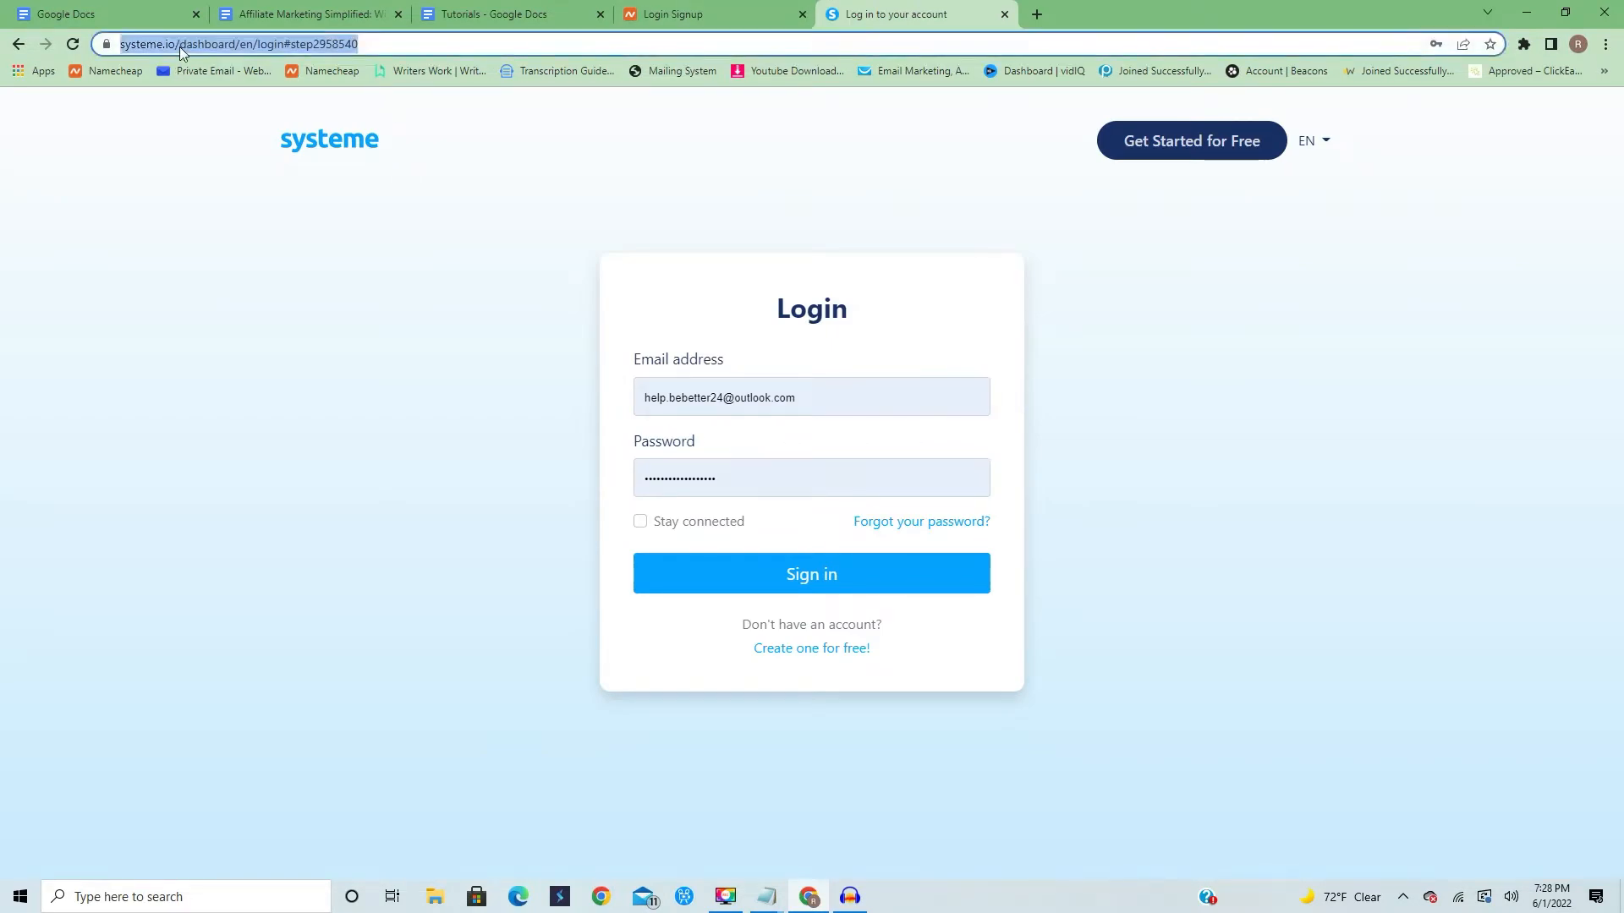
pyautogui.click(185, 47)
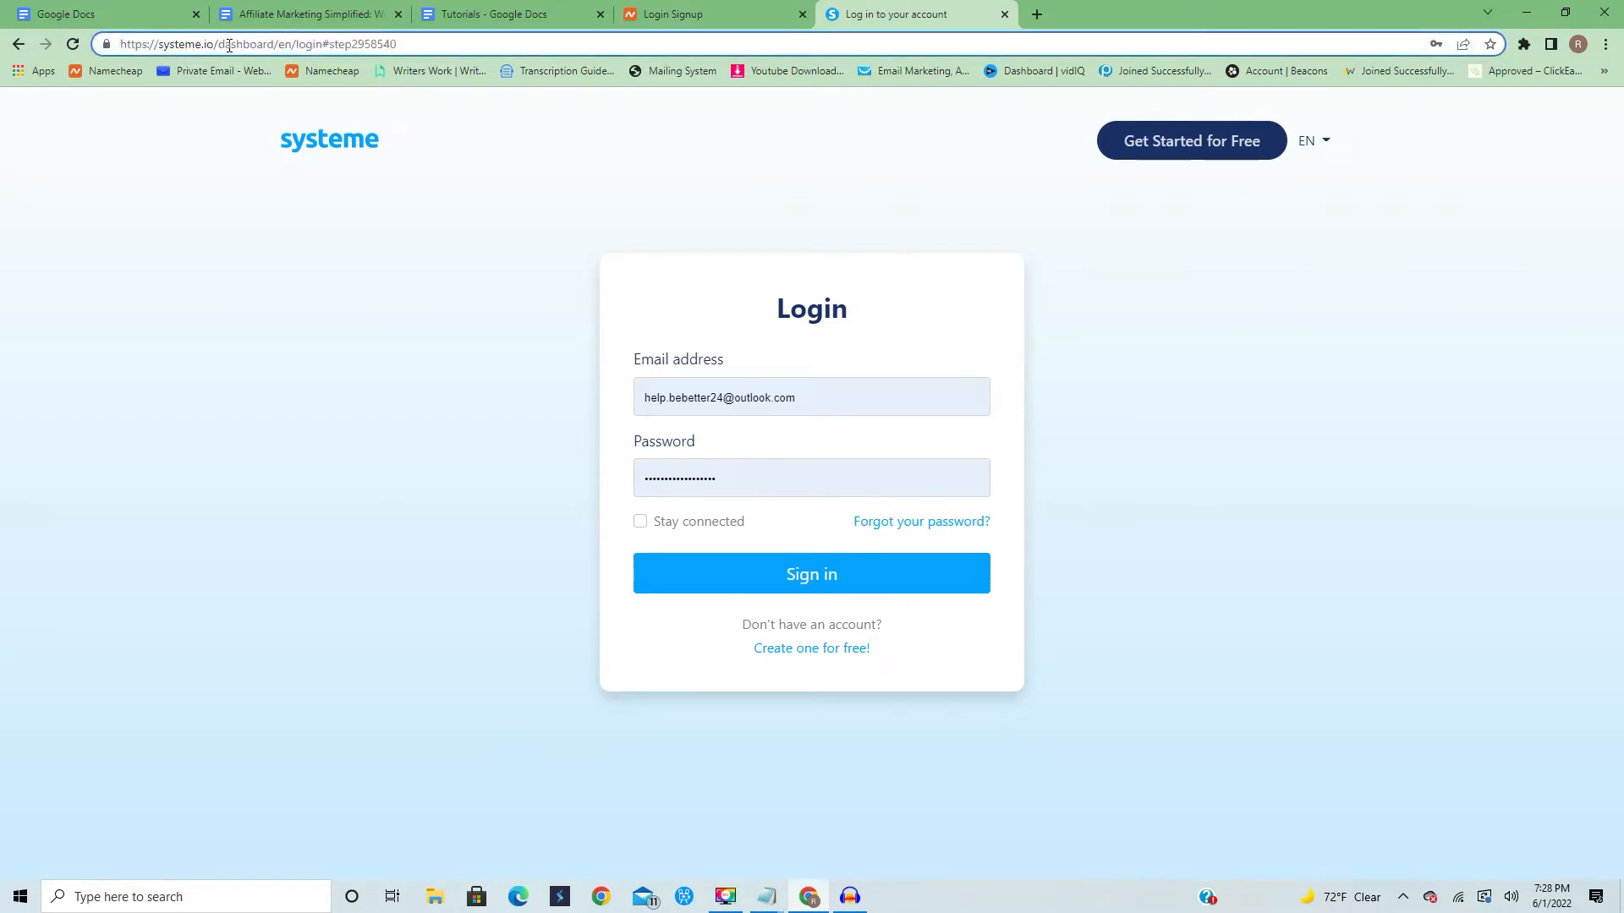
pyautogui.moveTo(215, 44); pyautogui.dragTo(120, 46)
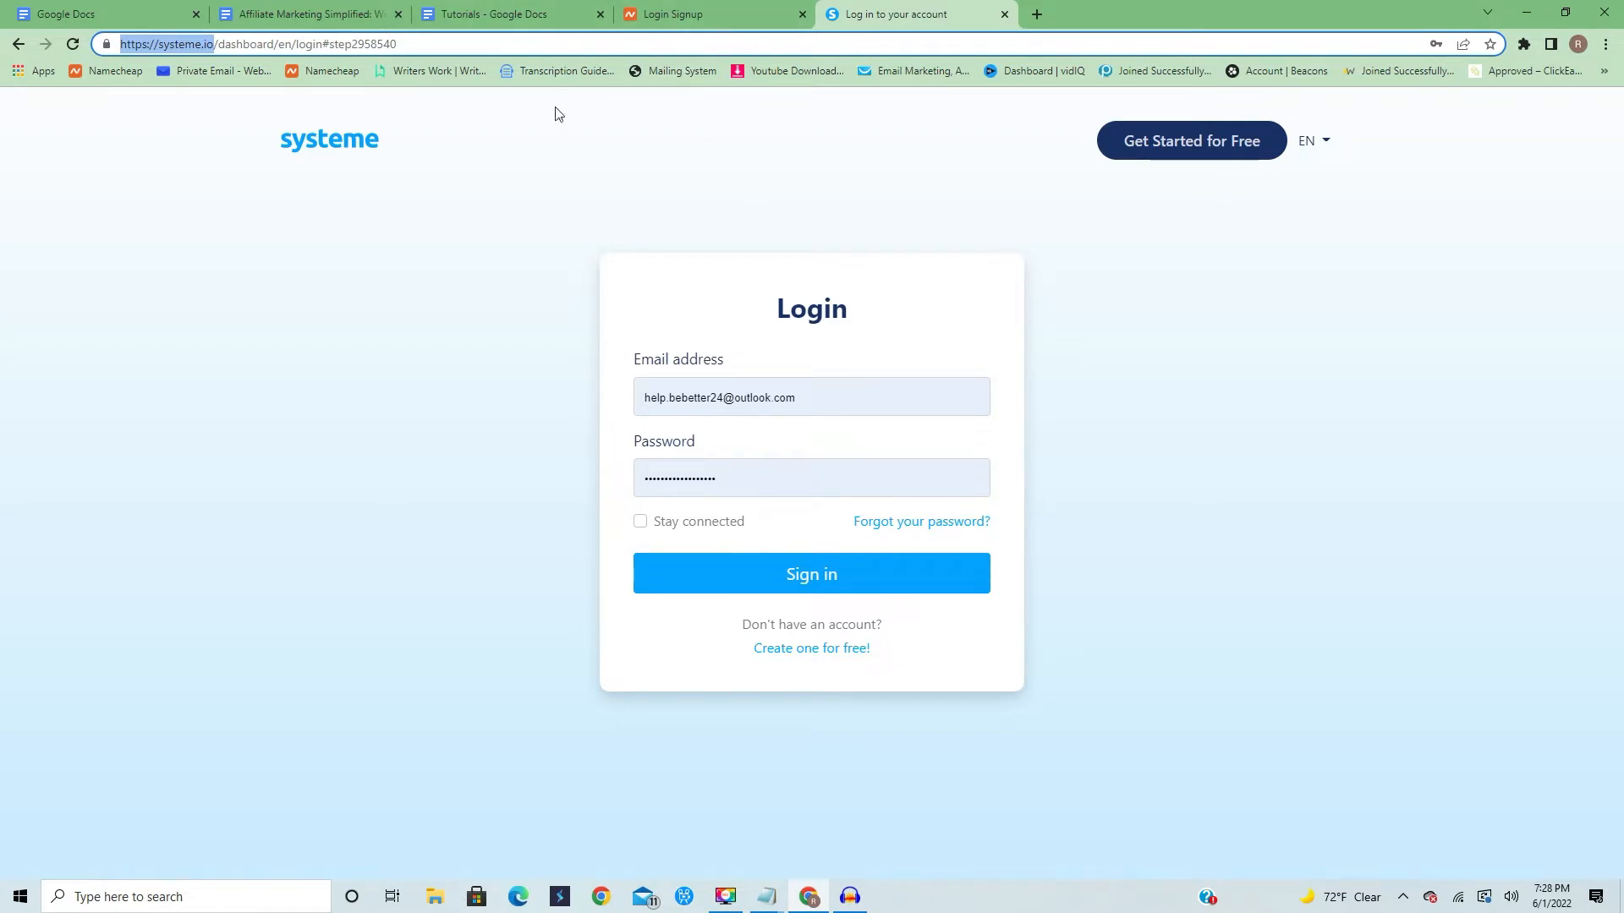
# Open the Systeme.io home page from the login page and glance over it
pyautogui.click(343, 135)
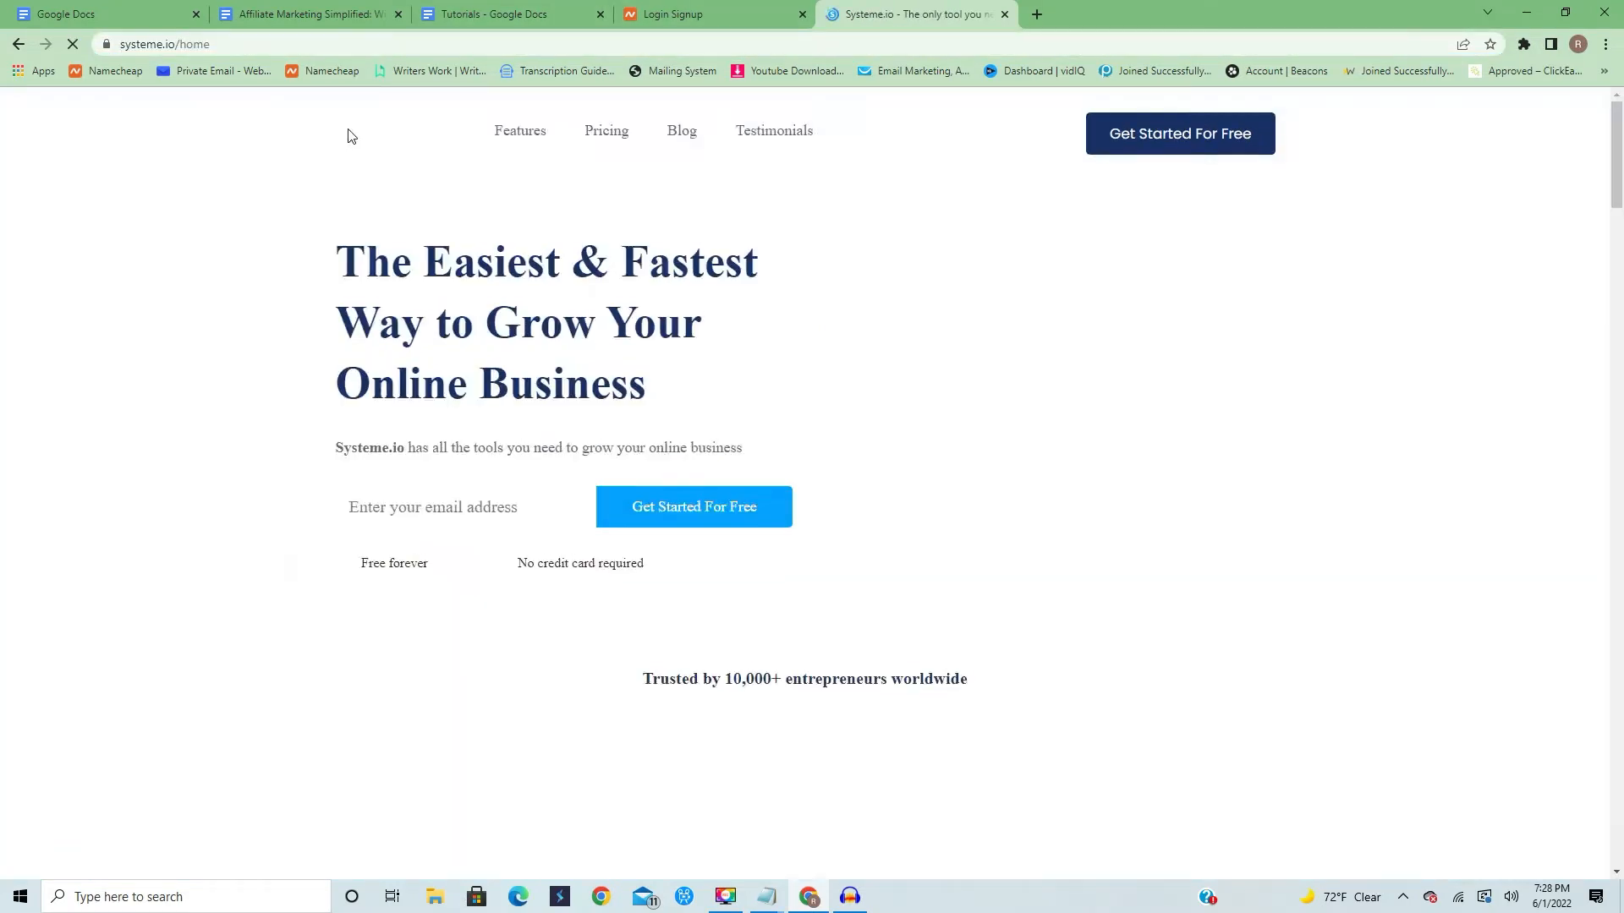
pyautogui.scroll(-1, 783, 271)
pyautogui.scroll(1, 783, 270)
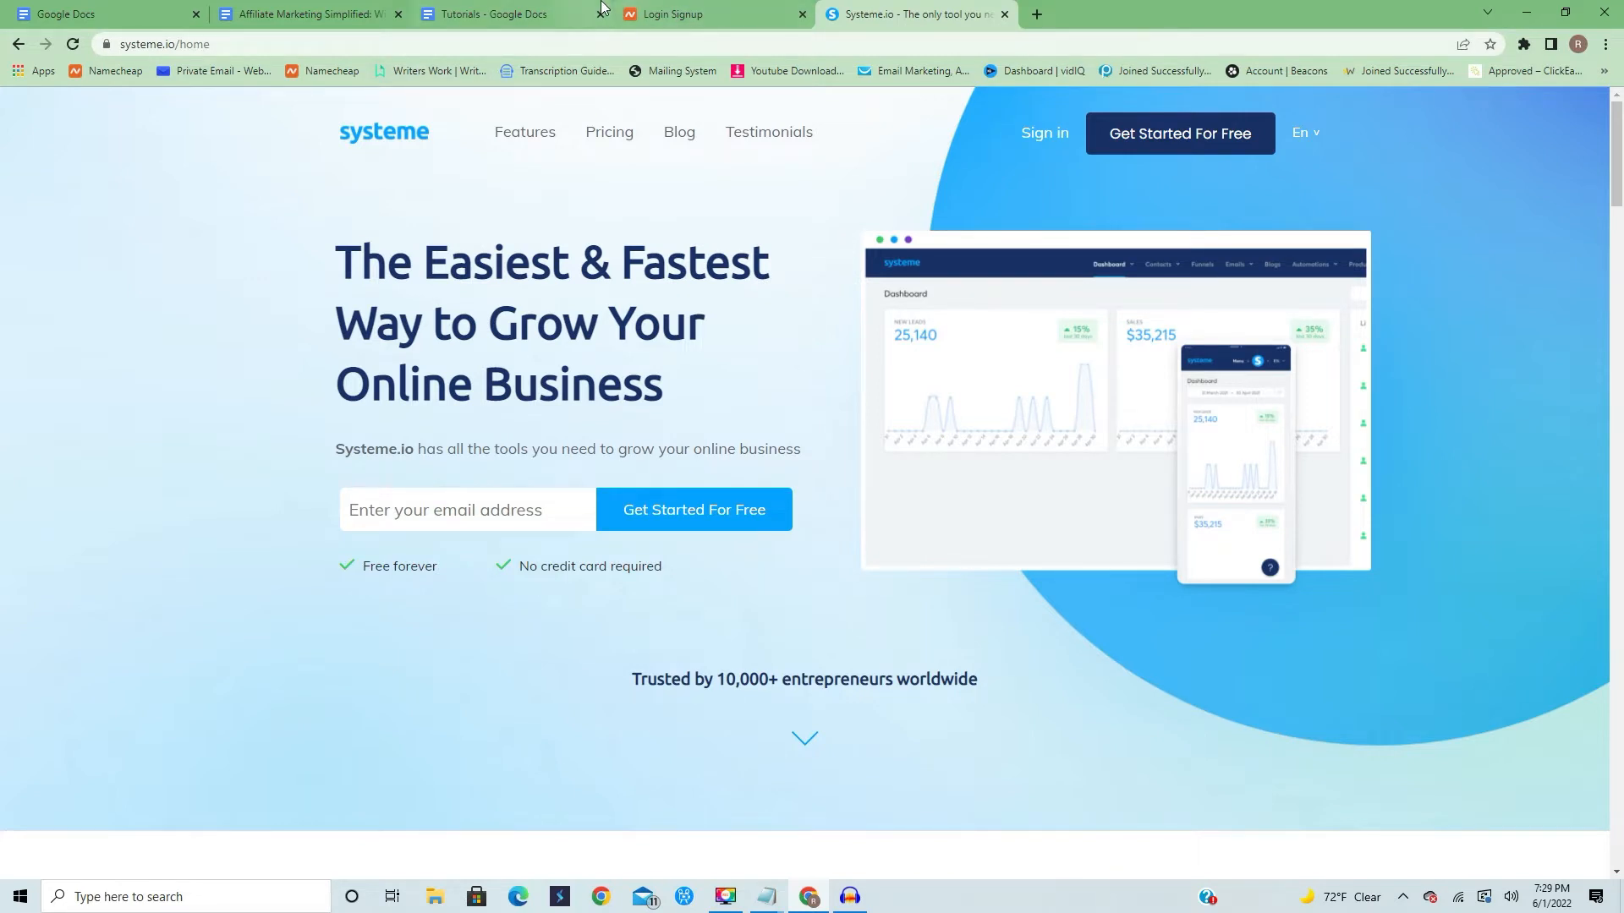
# Switch to the Namecheap login page and sign in with the saved username and account password
pyautogui.click(674, 17)
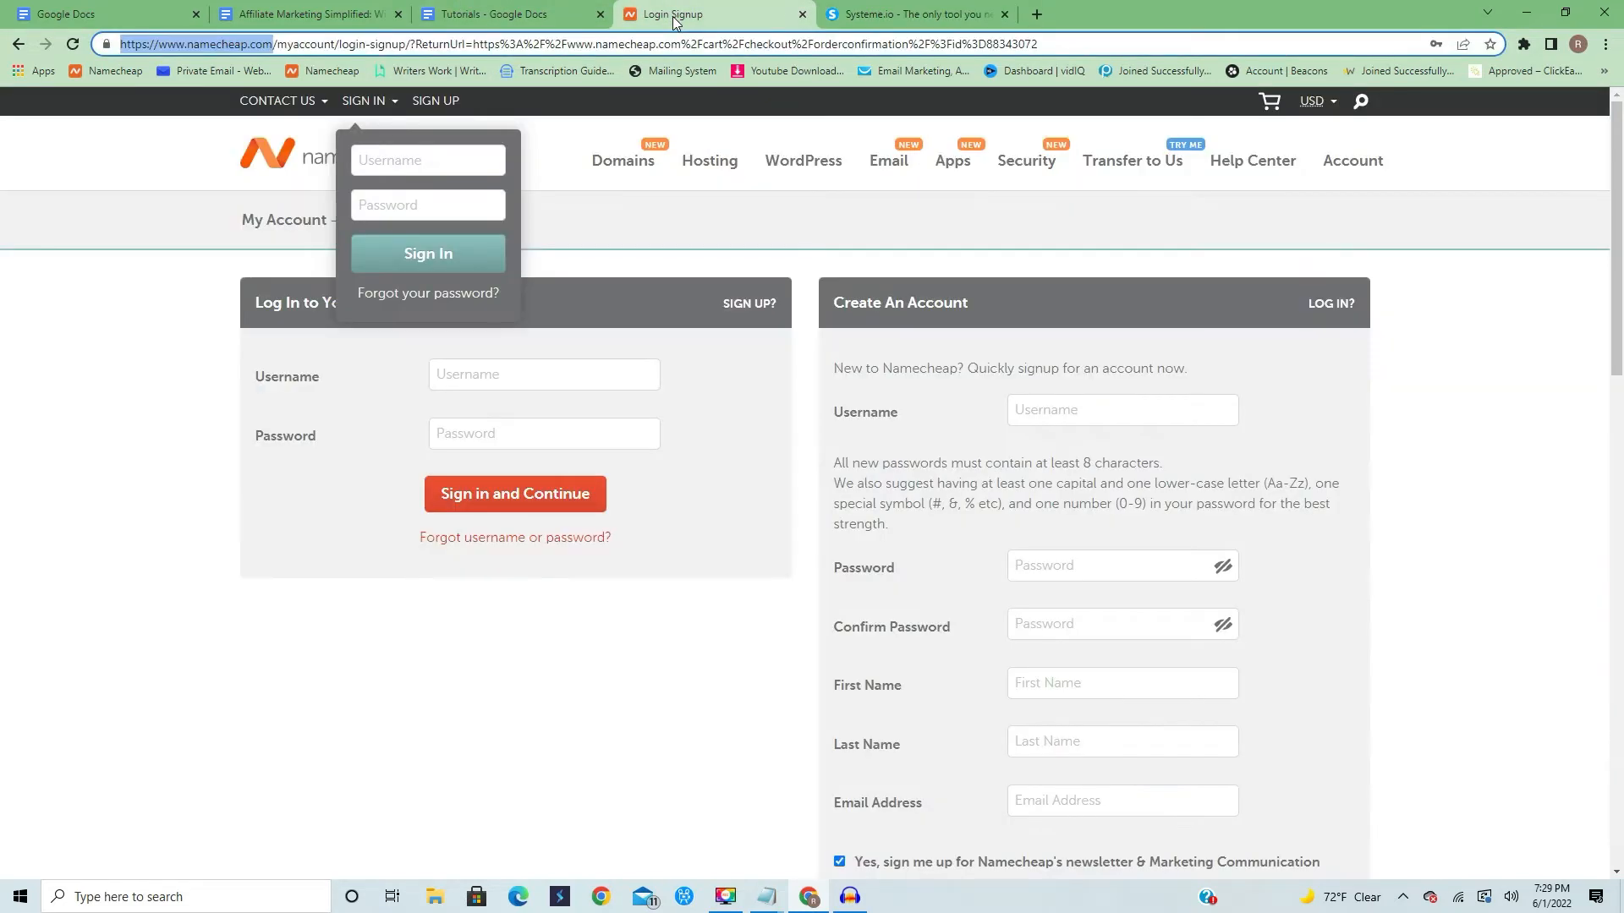
pyautogui.click(567, 373)
pyautogui.click(580, 418)
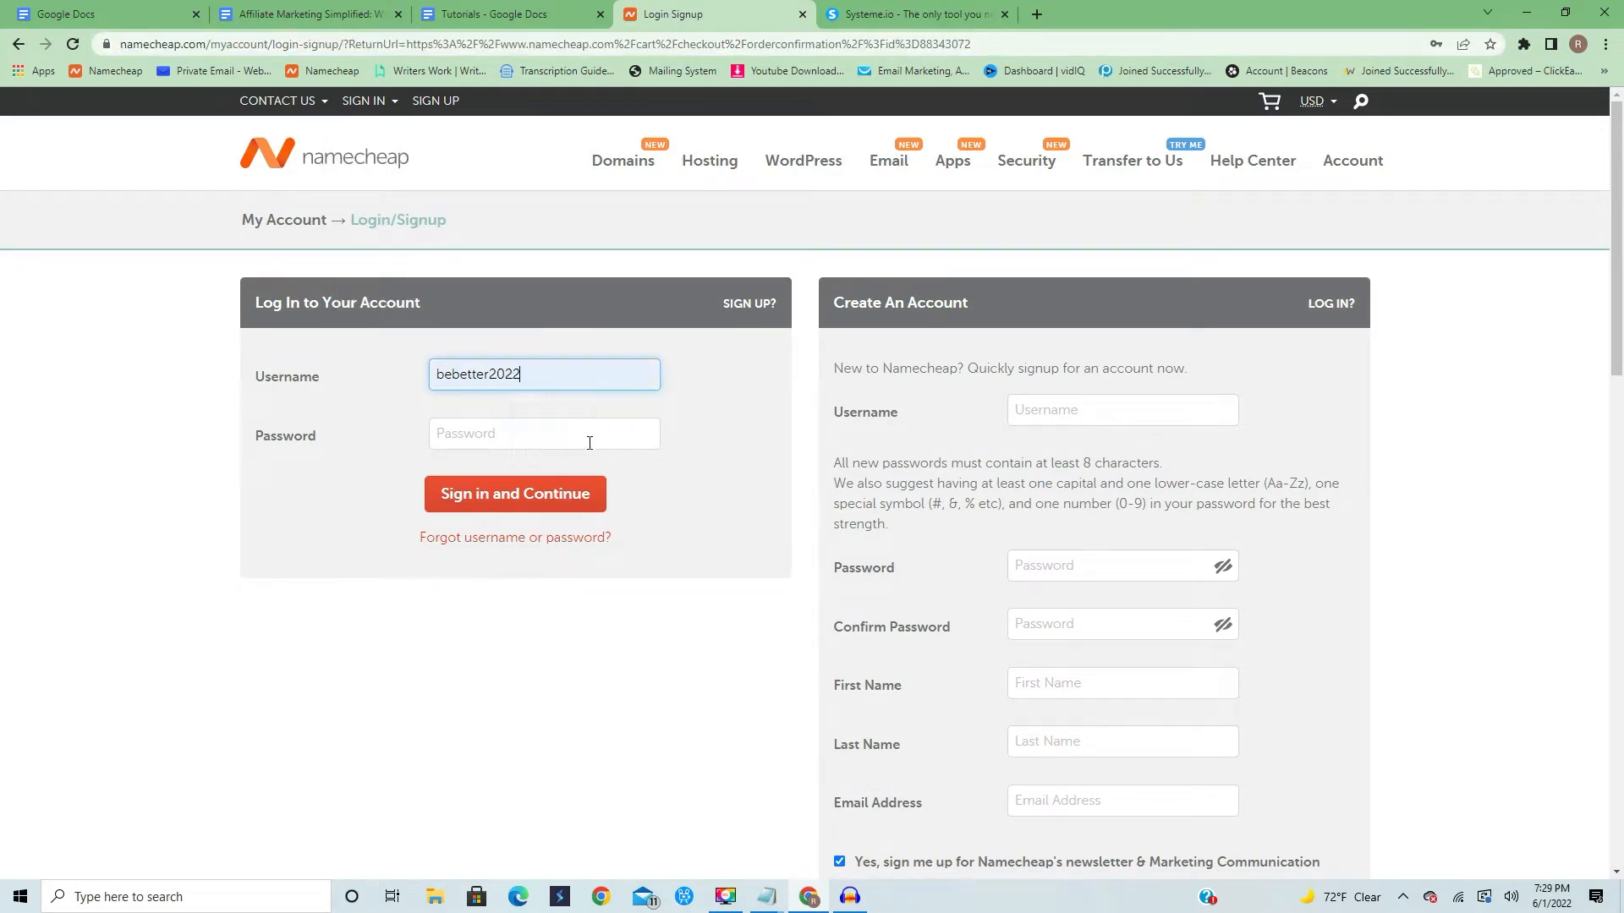
pyautogui.click(592, 435)
pyautogui.click(602, 470)
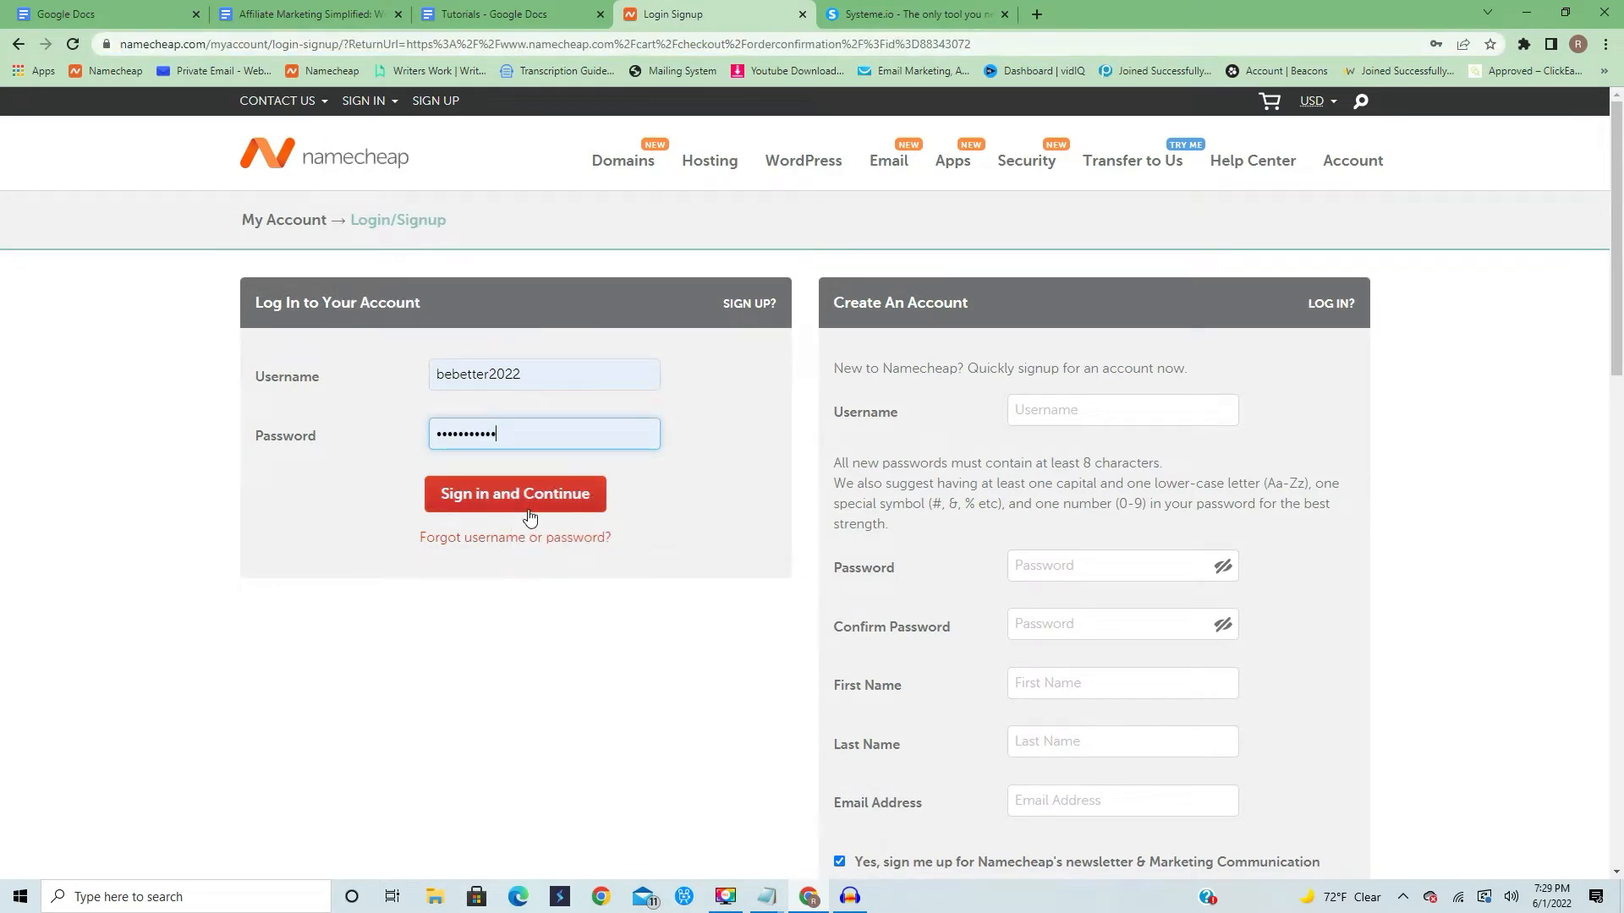
pyautogui.click(530, 499)
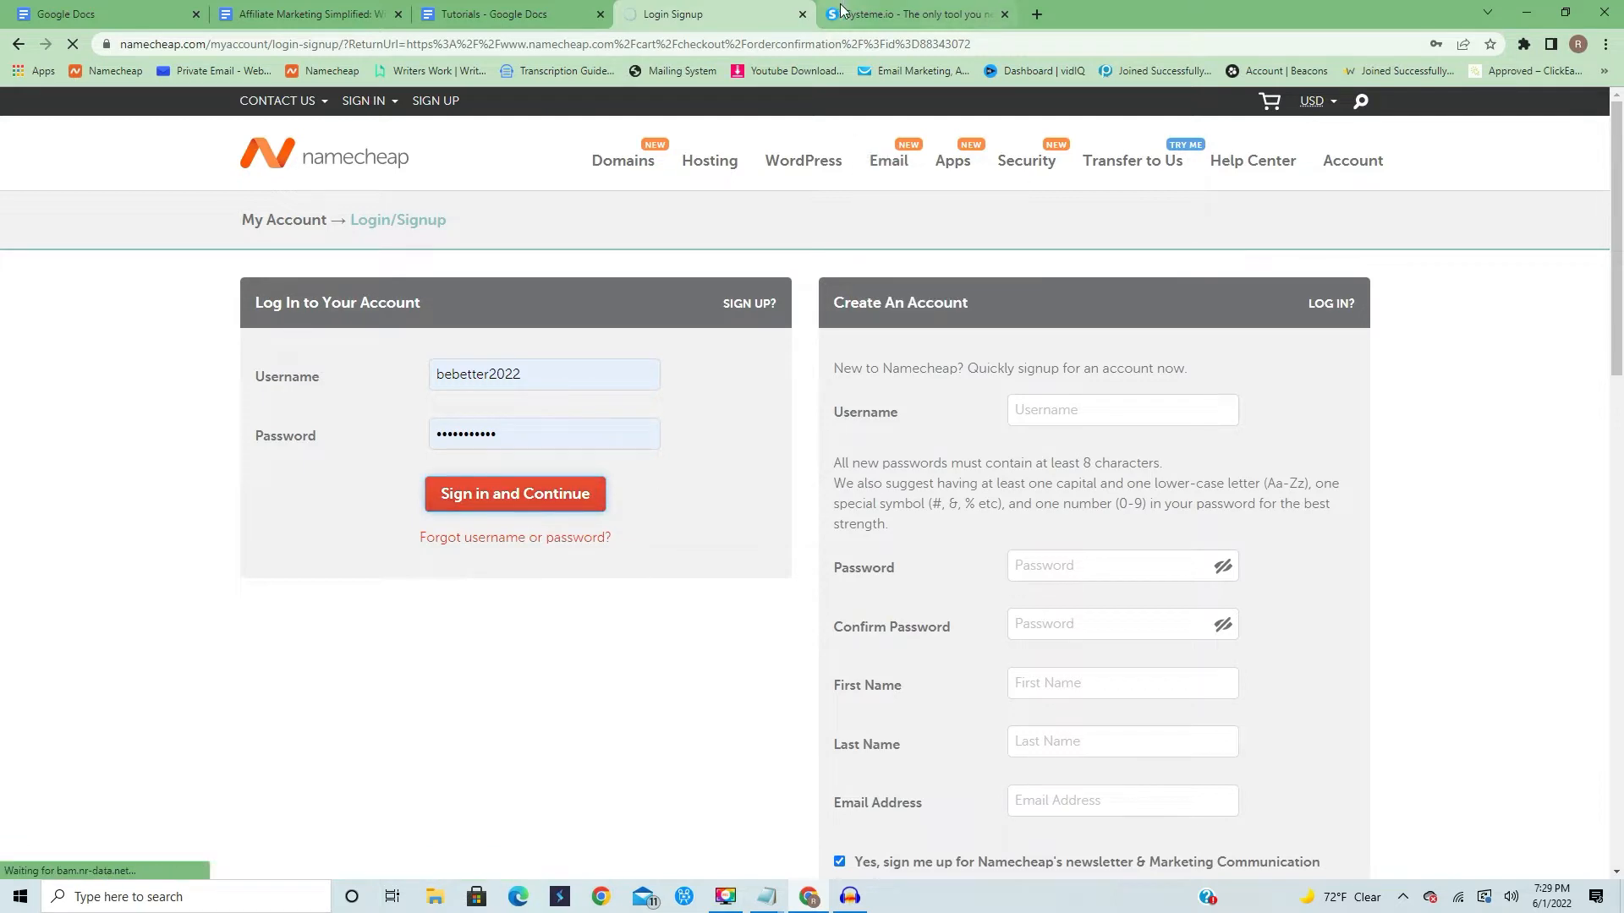
# Switch to Systeme.io and sign in to the account from the home page
pyautogui.click(894, 13)
pyautogui.click(1040, 134)
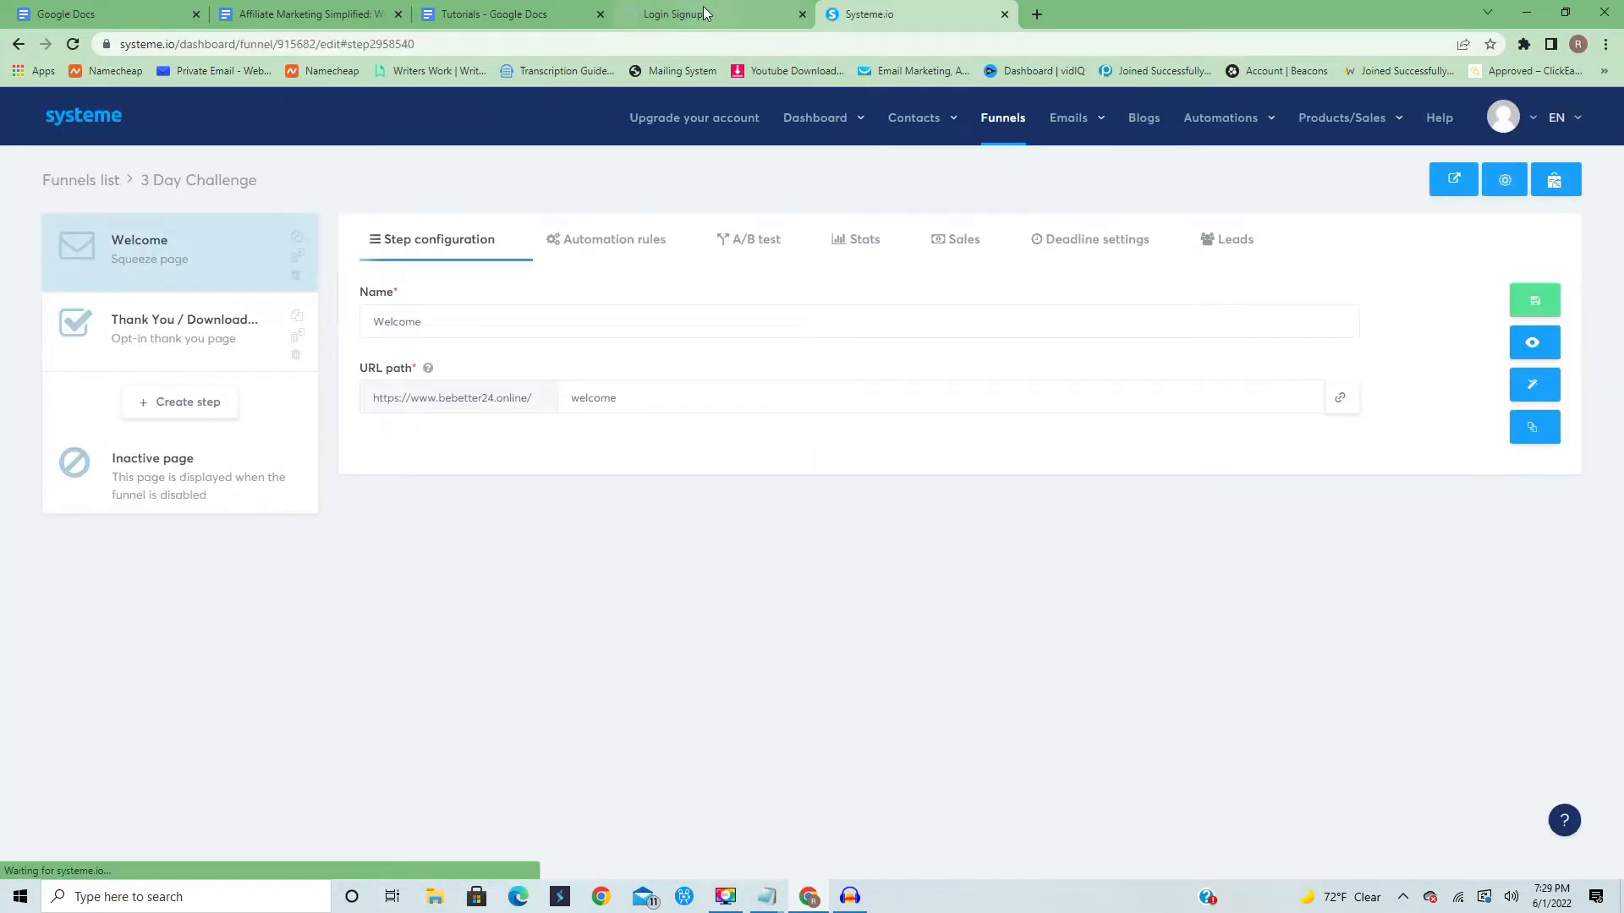
# Review the purchase summary on Namecheap's order confirmation page and highlight the registered domain bebetter24.shop
pyautogui.click(703, 12)
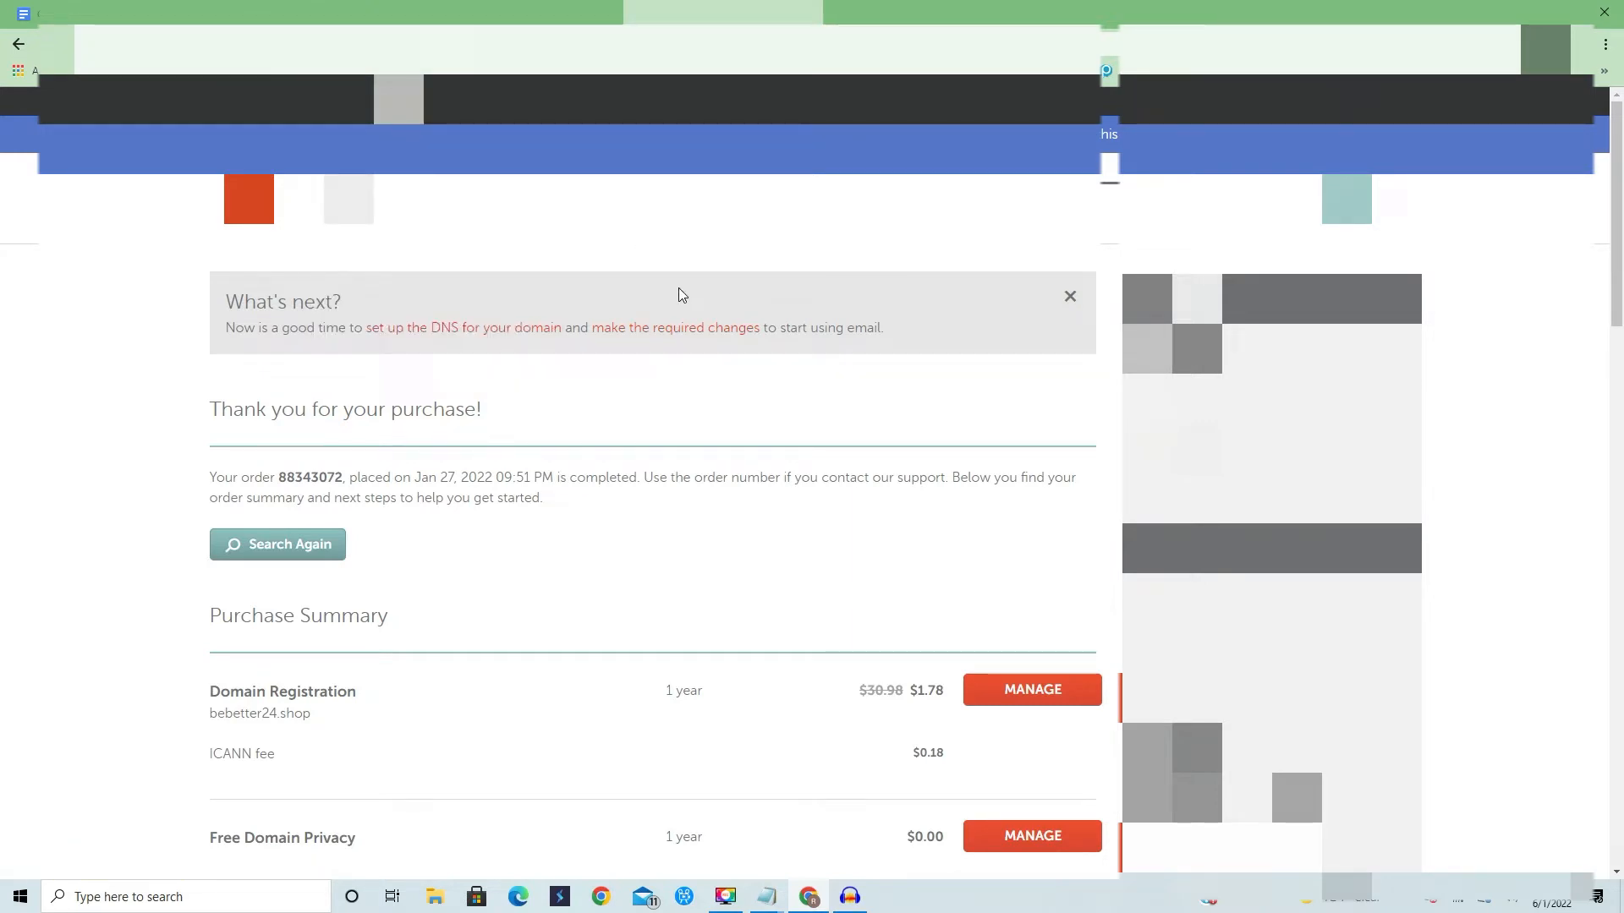
pyautogui.scroll(-2, 618, 398)
pyautogui.moveTo(208, 546); pyautogui.dragTo(318, 549)
pyautogui.scroll(-2, 369, 637)
pyautogui.scroll(-1, 369, 637)
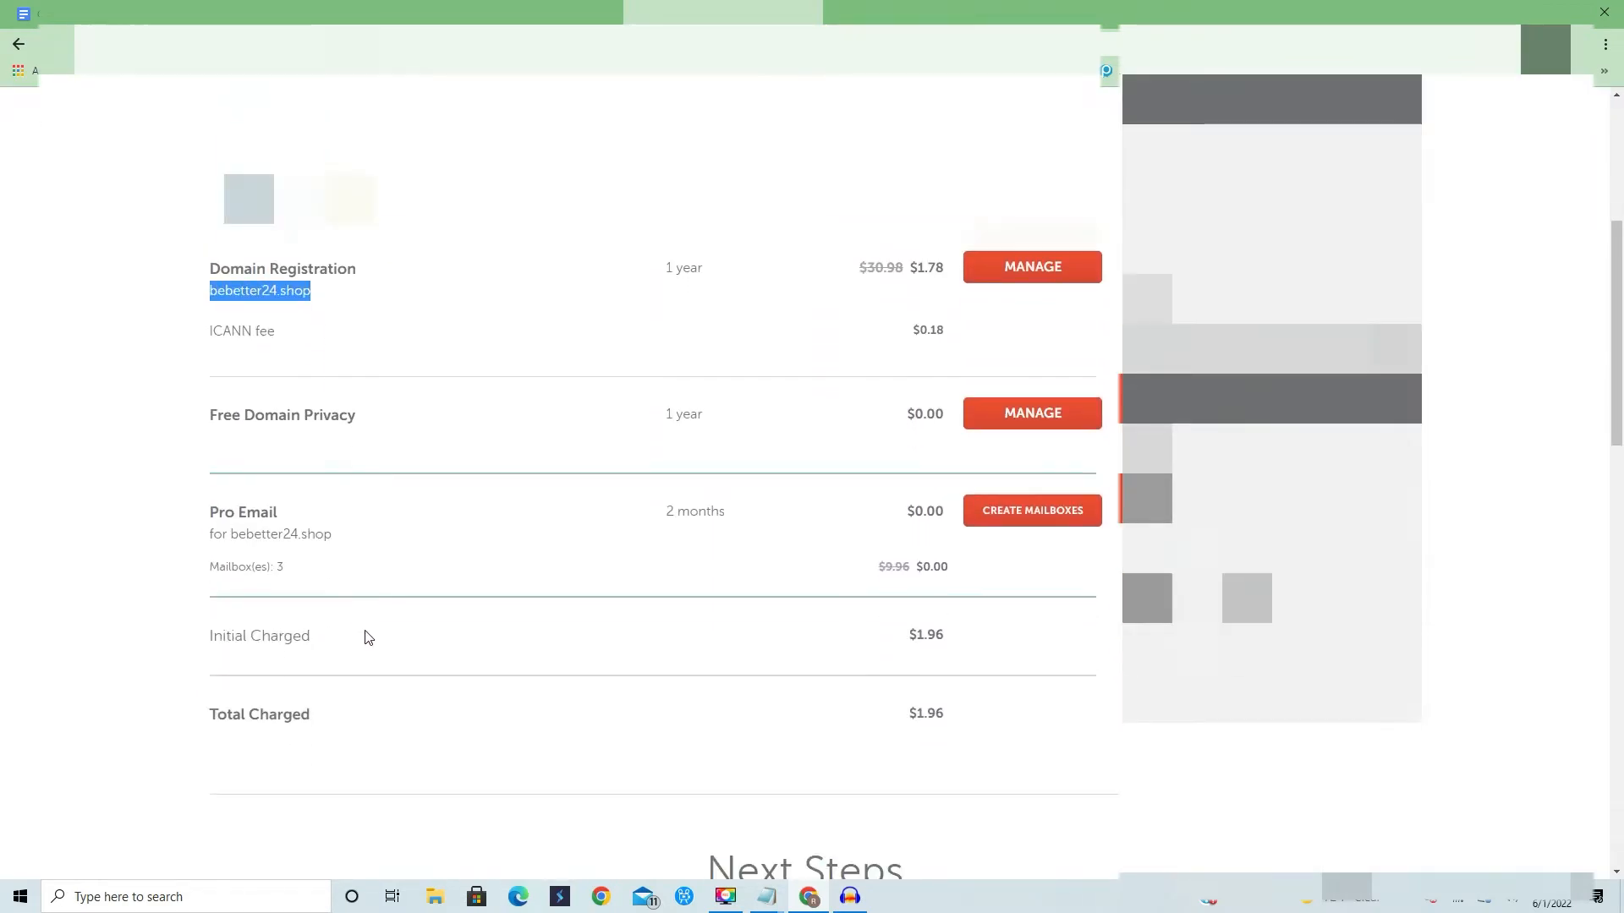
pyautogui.scroll(-2, 363, 638)
pyautogui.scroll(4, 363, 638)
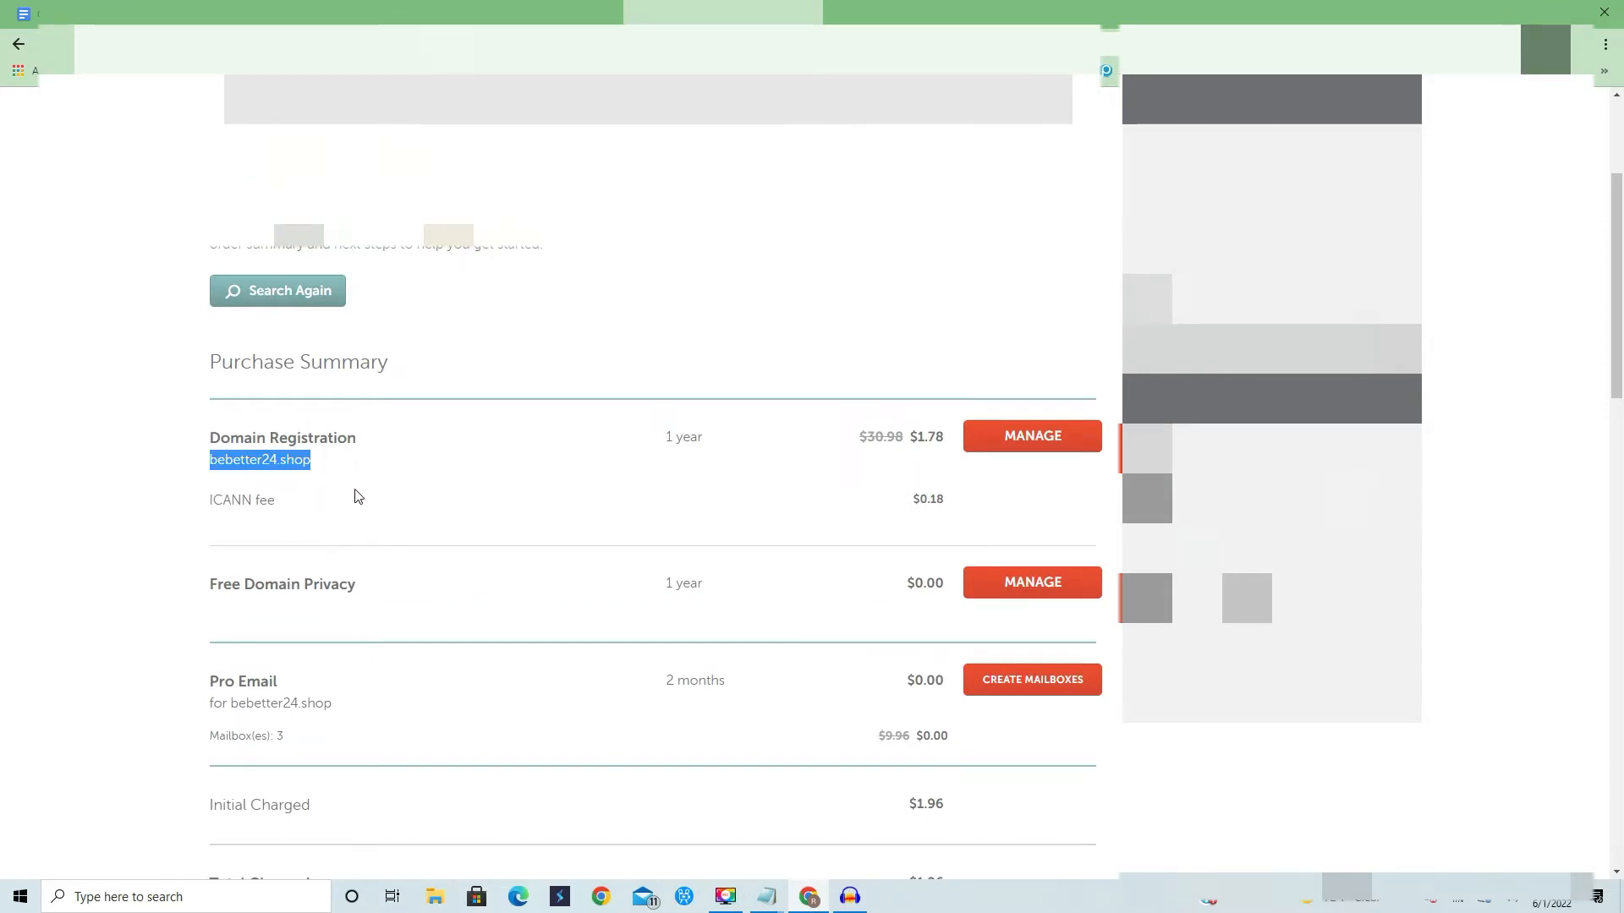
pyautogui.scroll(3, 356, 496)
# Open the Namecheap account dashboard and highlight the domain bebetter24.online in the product list
pyautogui.moveTo(372, 100)
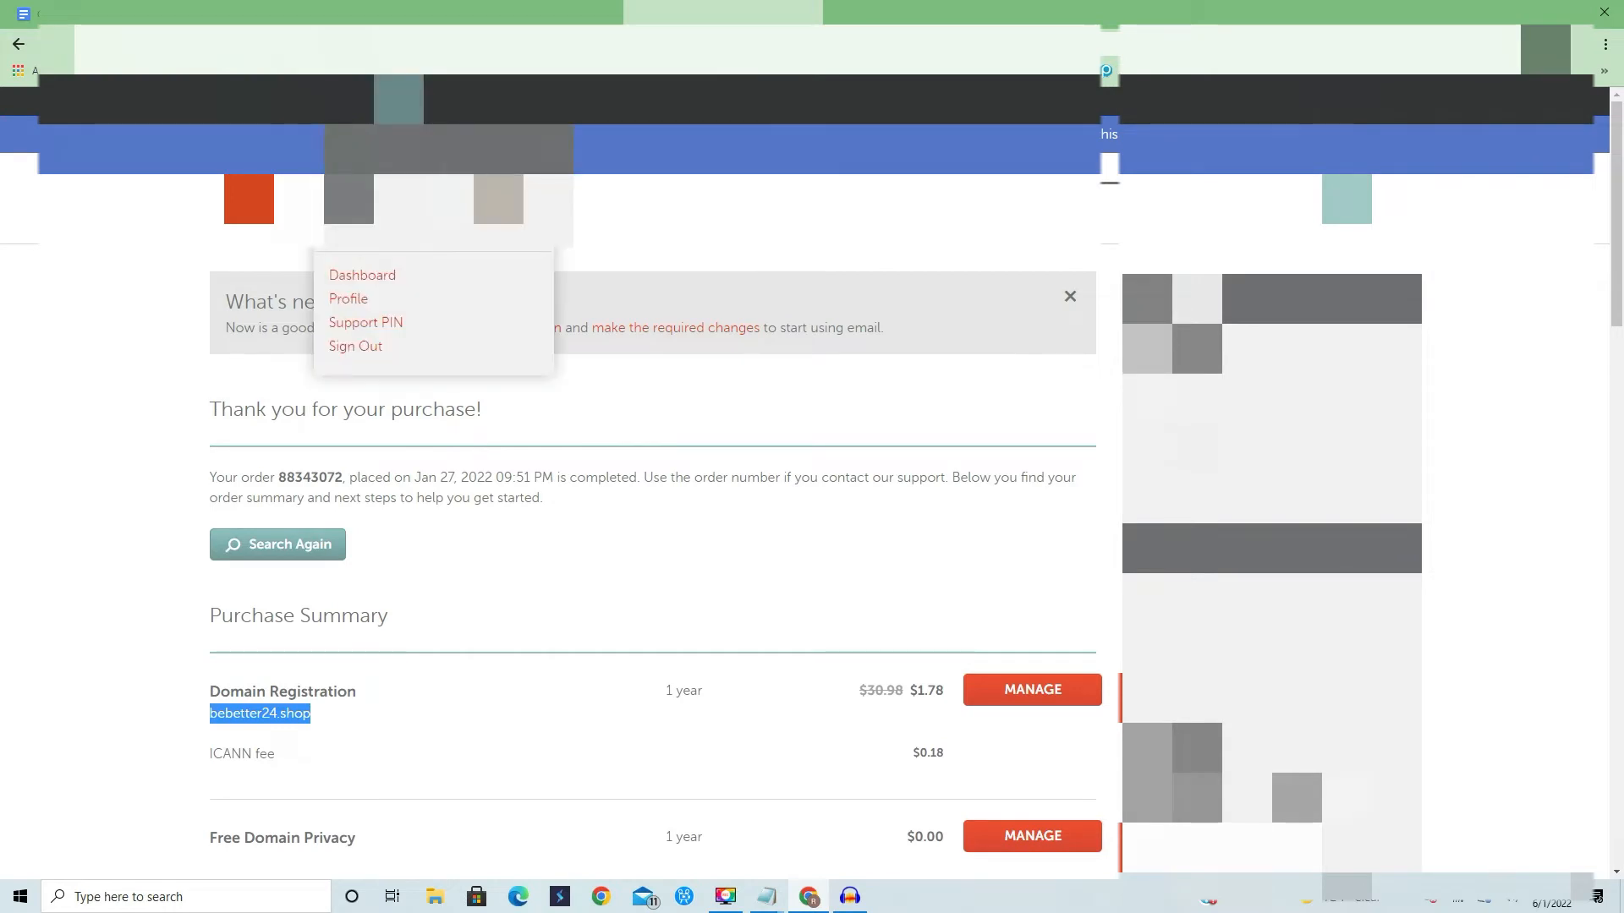
pyautogui.click(378, 273)
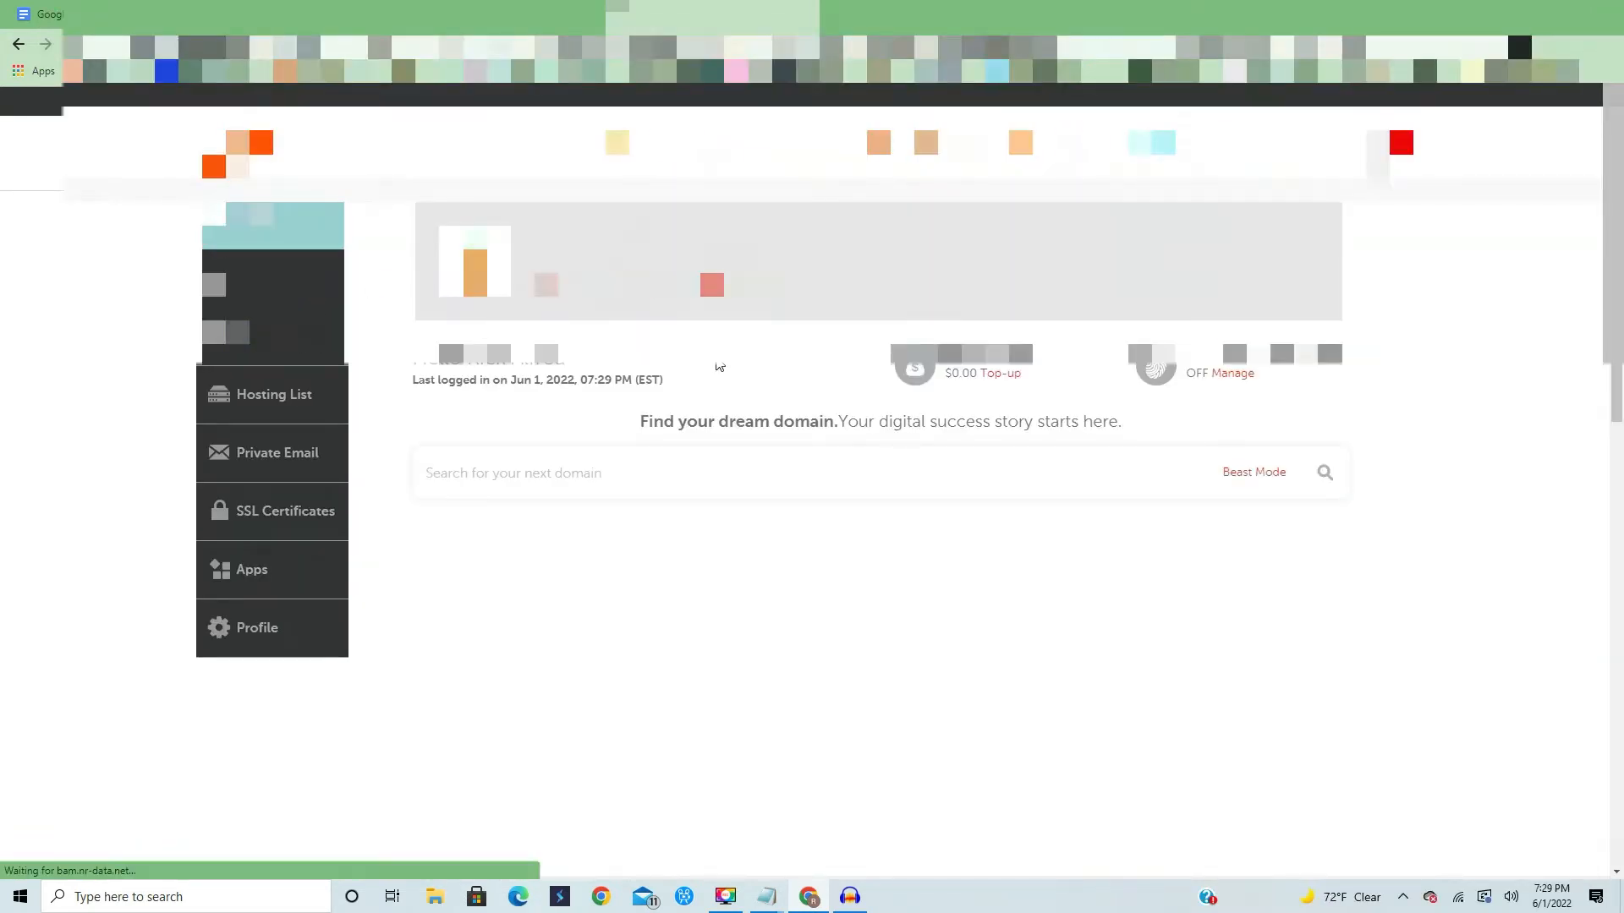
pyautogui.scroll(-2, 719, 367)
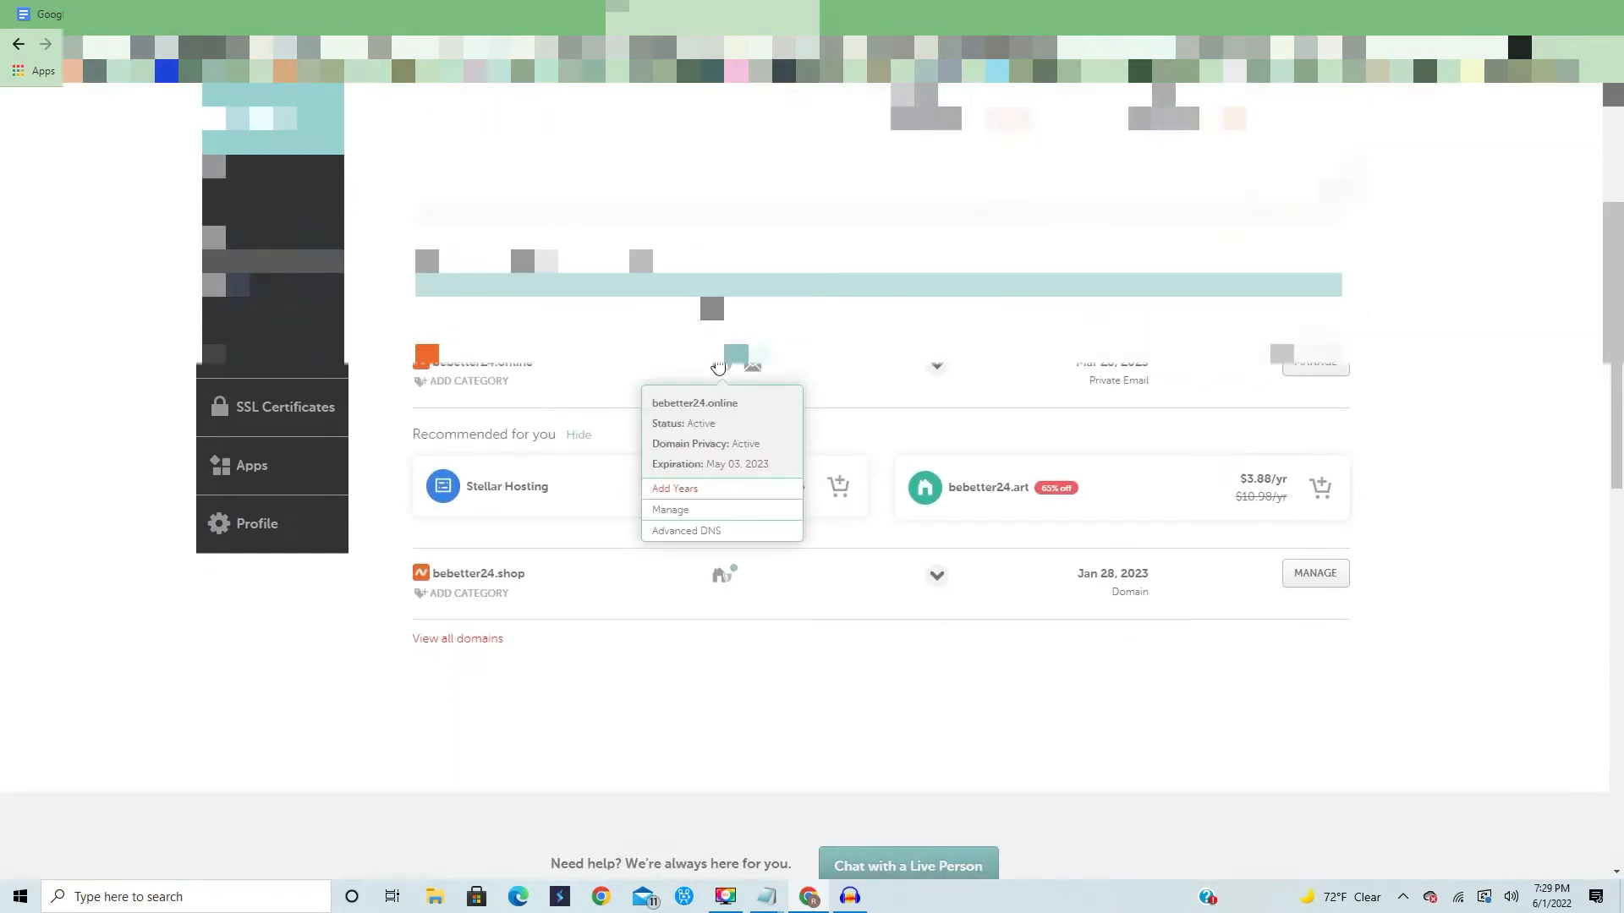
pyautogui.moveTo(535, 370); pyautogui.dragTo(432, 370)
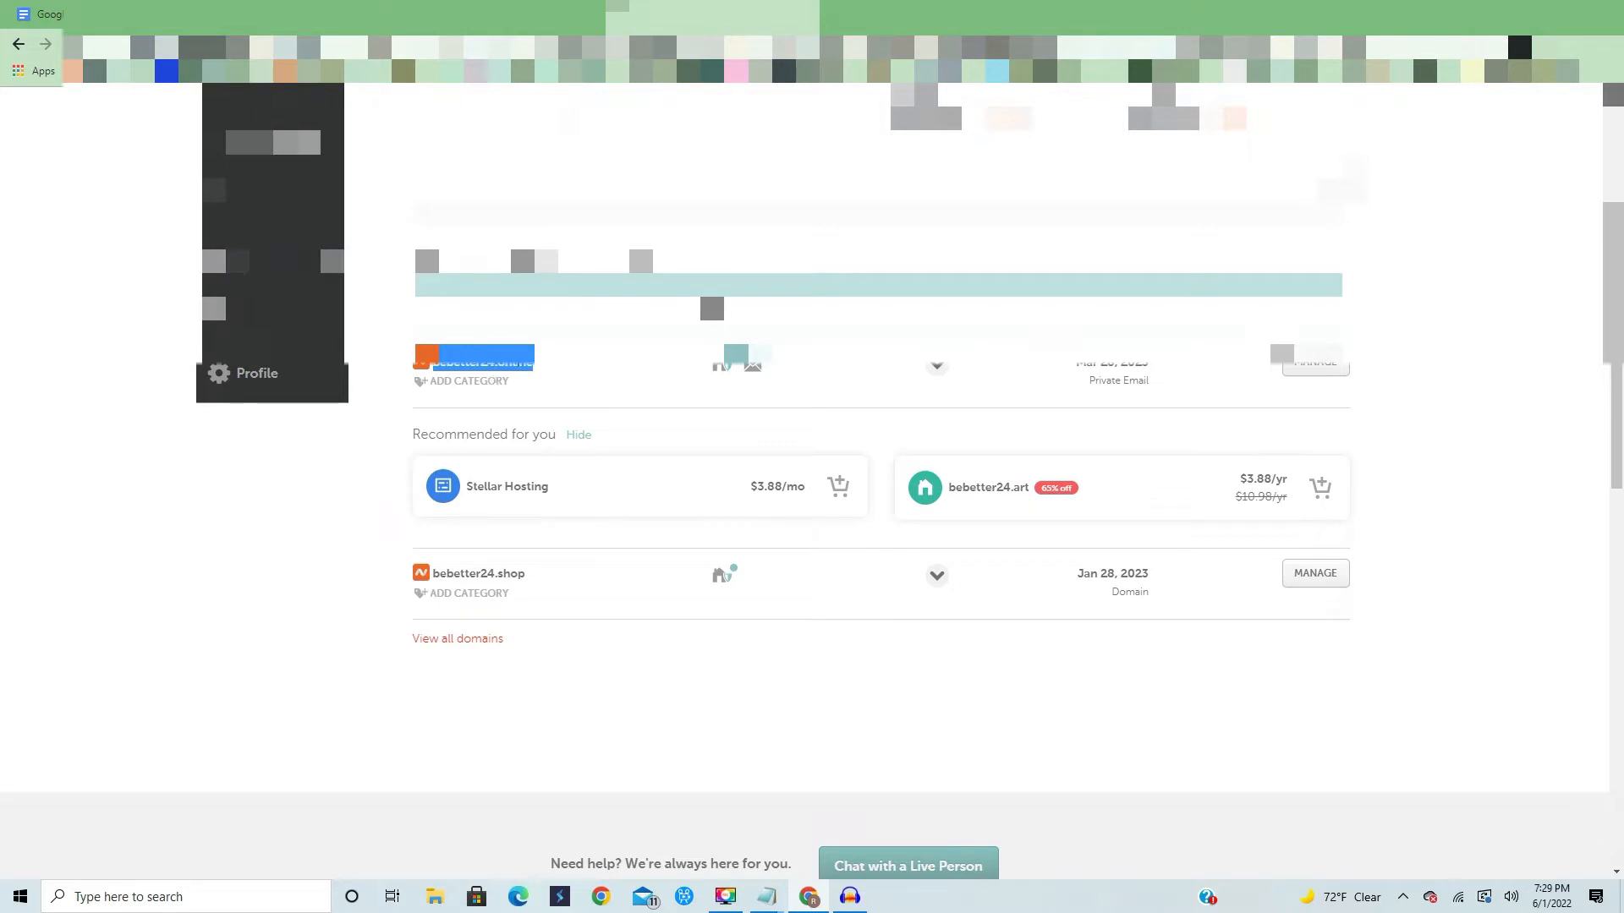
# Return to the order confirmation page and highlight the domain registration's discounted price and registration term
pyautogui.click(18, 46)
pyautogui.scroll(-4, 407, 302)
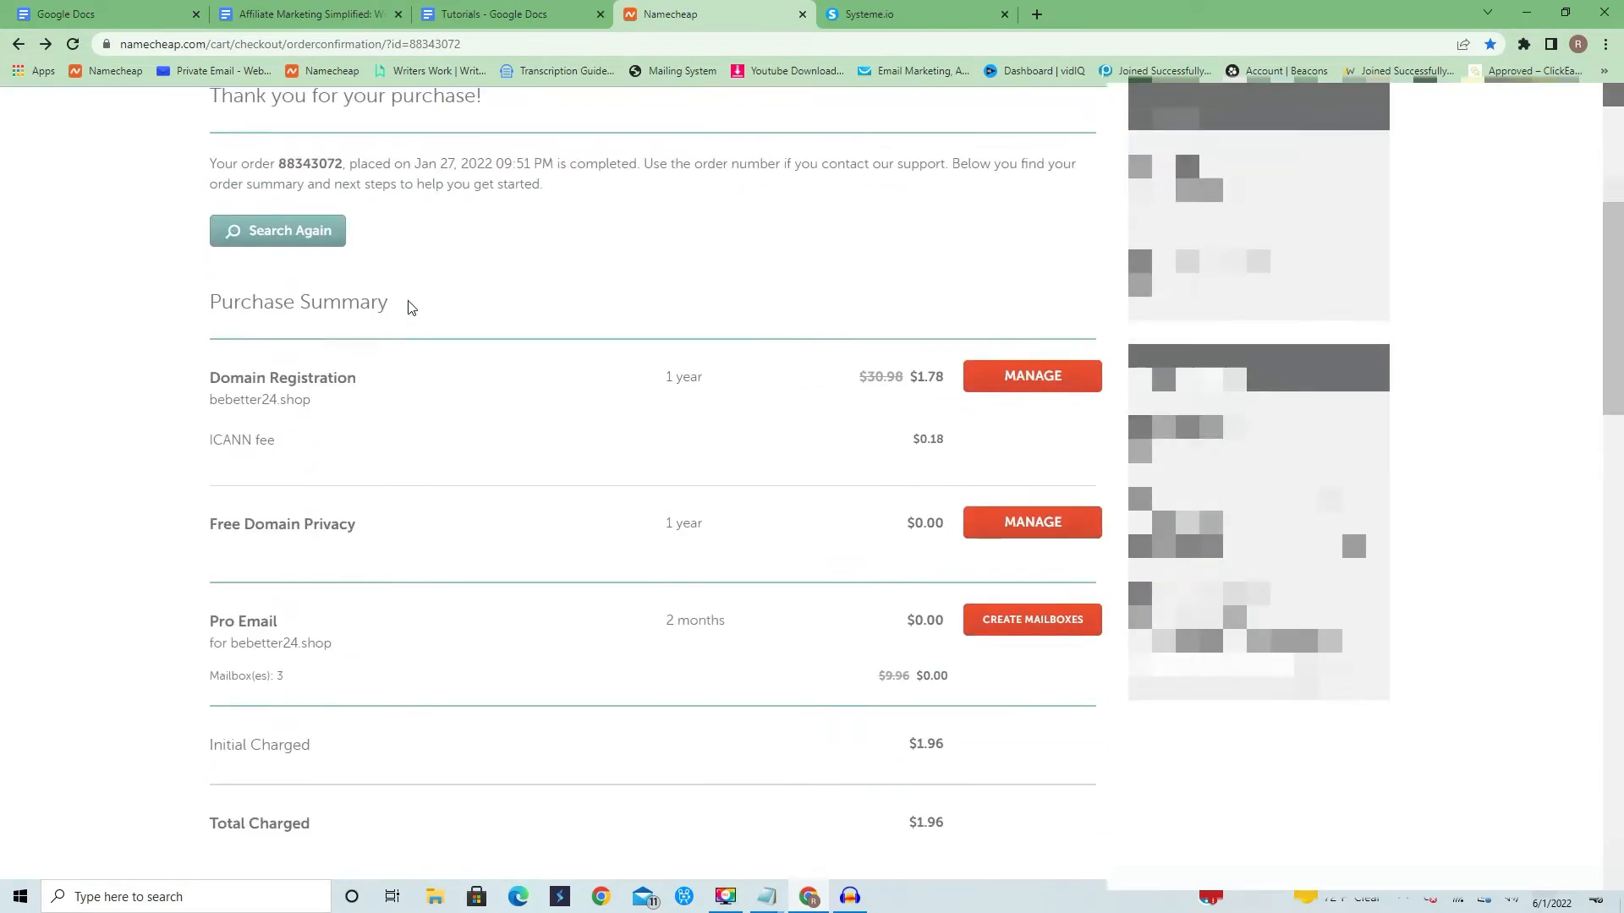
pyautogui.moveTo(921, 371); pyautogui.dragTo(945, 372)
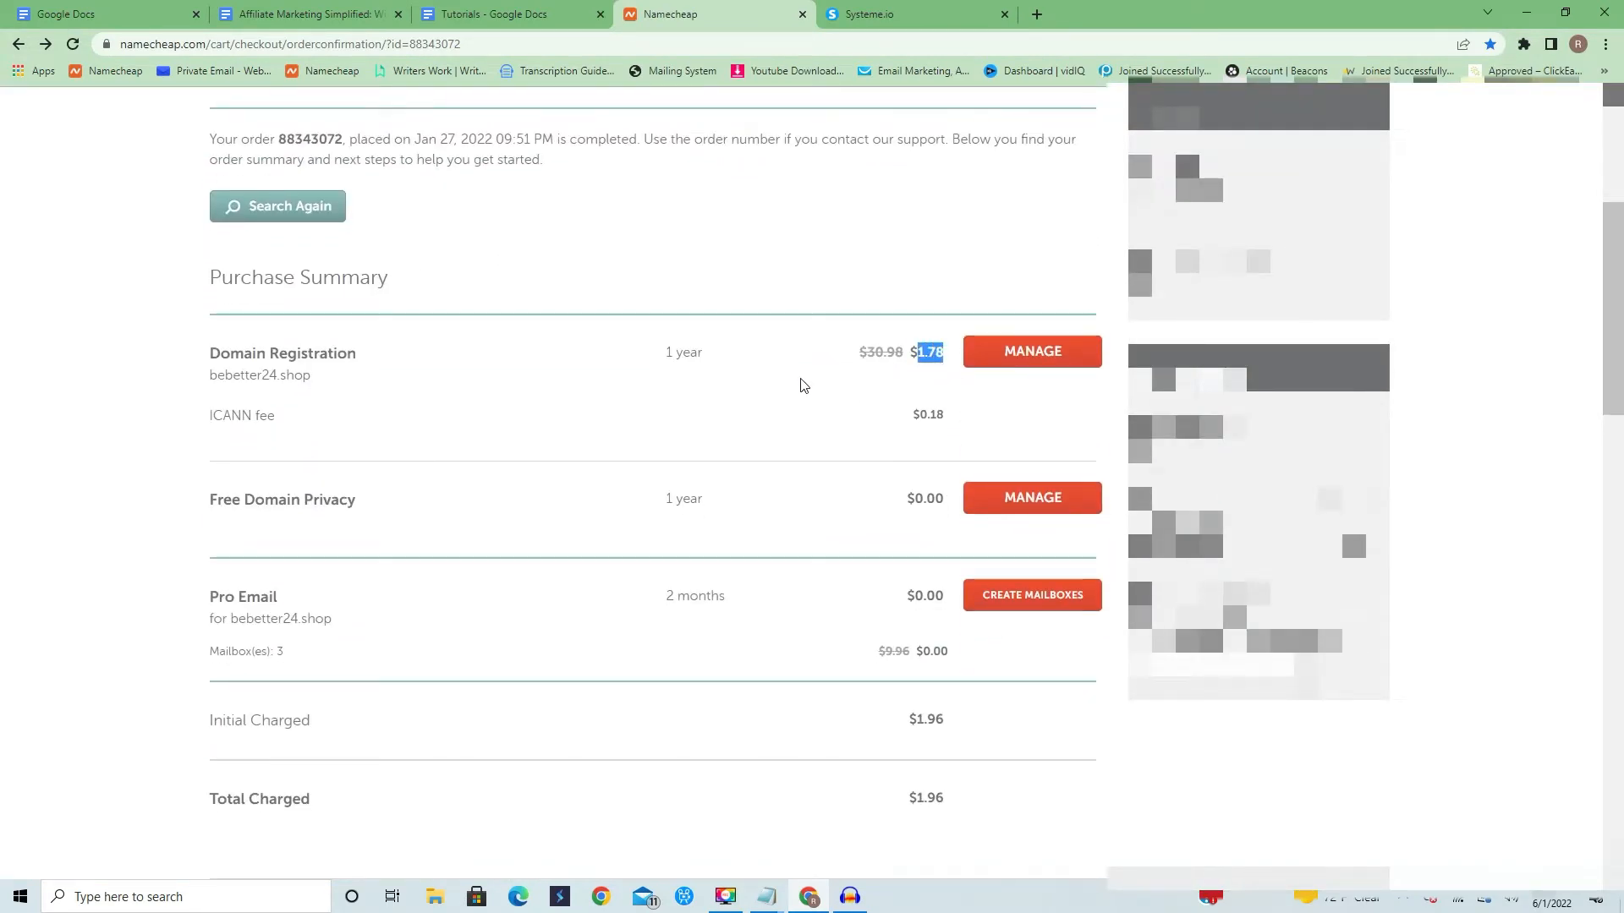
pyautogui.scroll(-2, 801, 384)
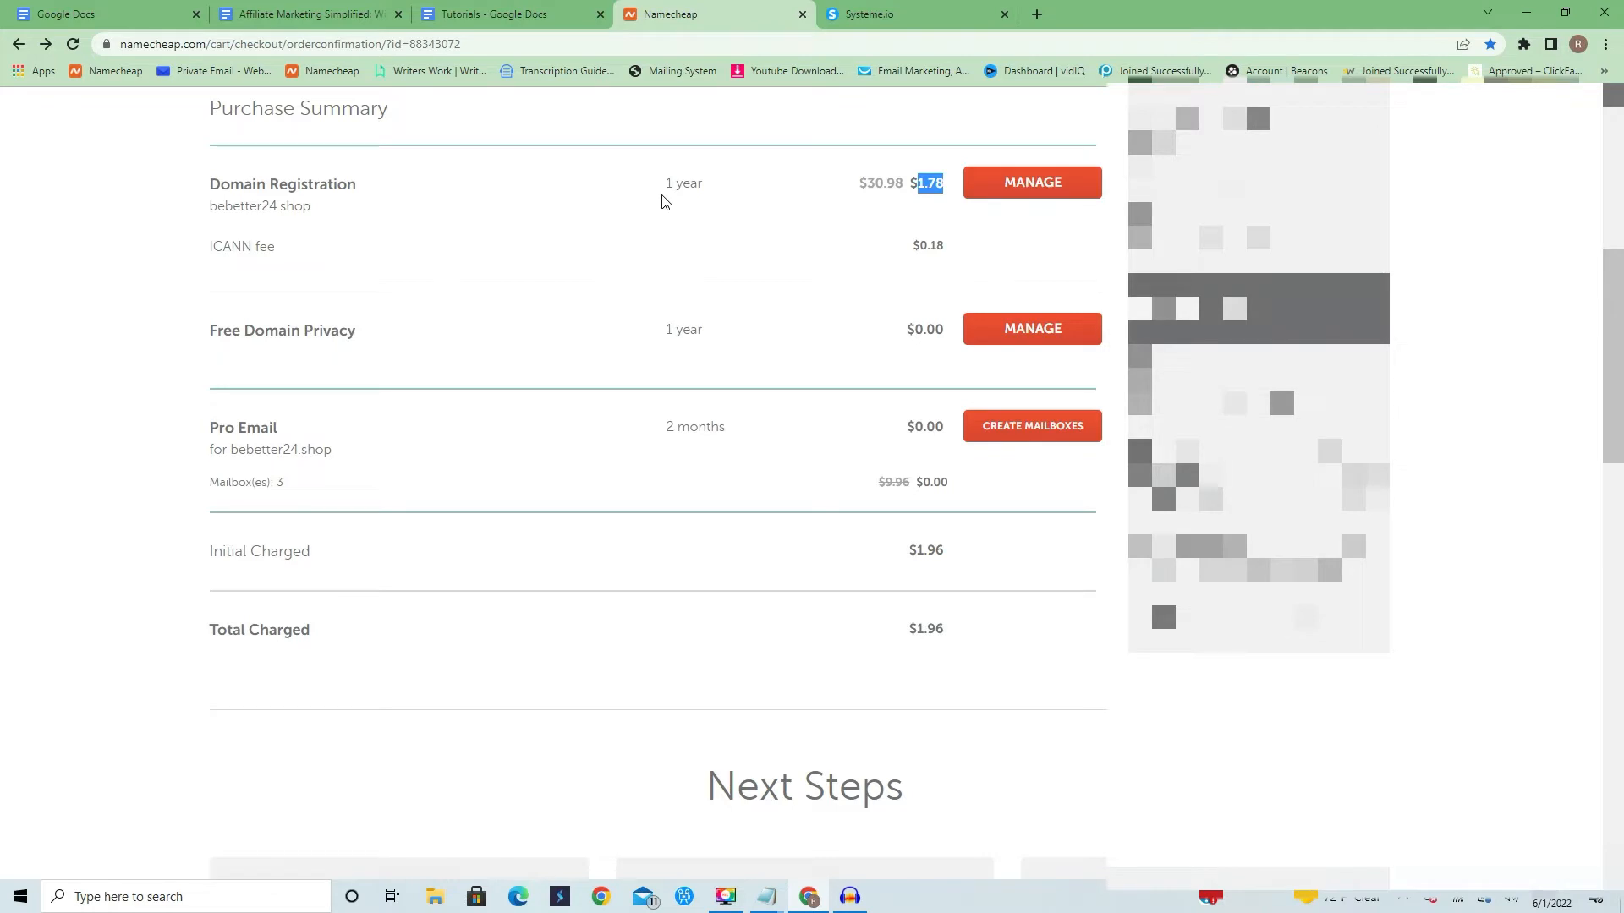
pyautogui.moveTo(665, 183); pyautogui.dragTo(725, 193)
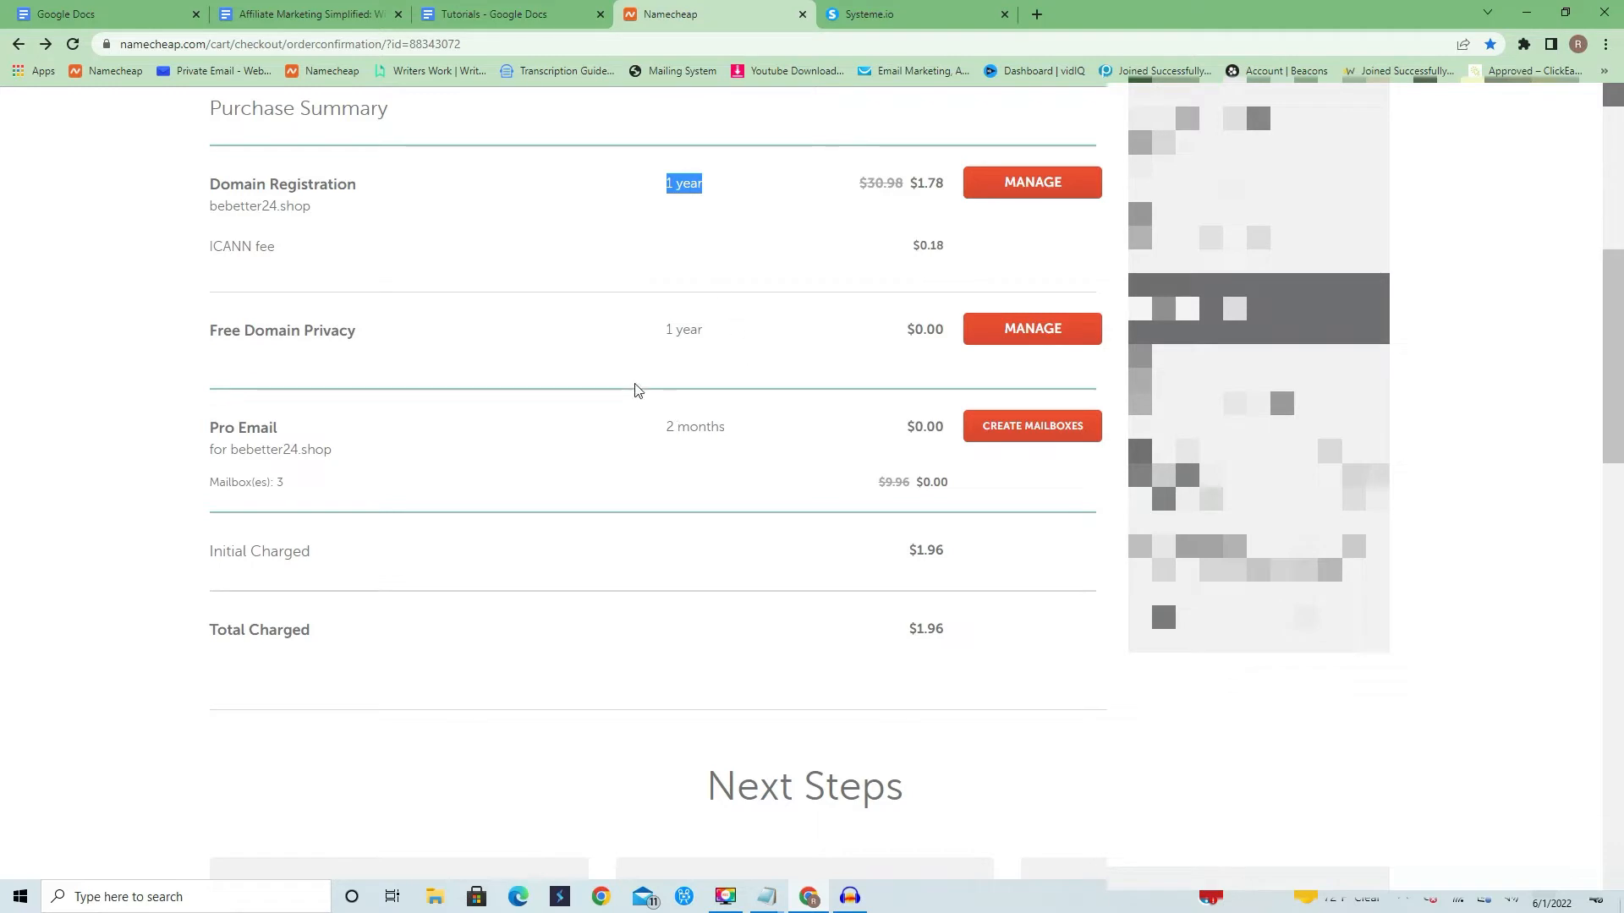
# Highlight the subscription term of Pro Email in the purchase summary
pyautogui.moveTo(665, 435); pyautogui.dragTo(746, 437)
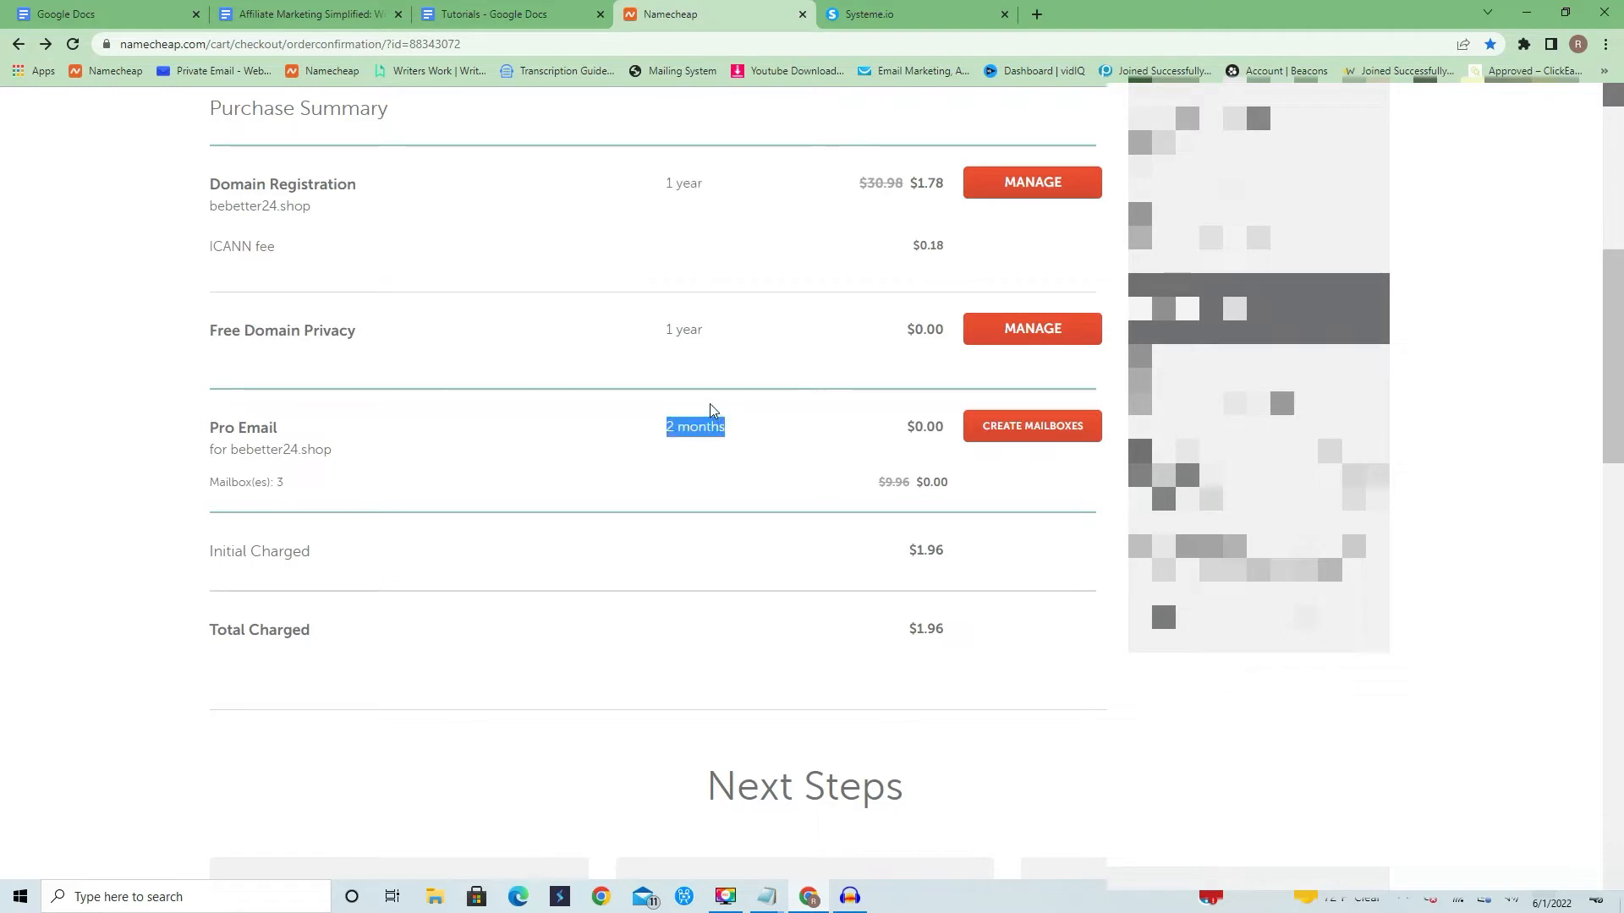
pyautogui.click(675, 444)
pyautogui.moveTo(664, 427); pyautogui.dragTo(727, 434)
pyautogui.scroll(1, 320, 235)
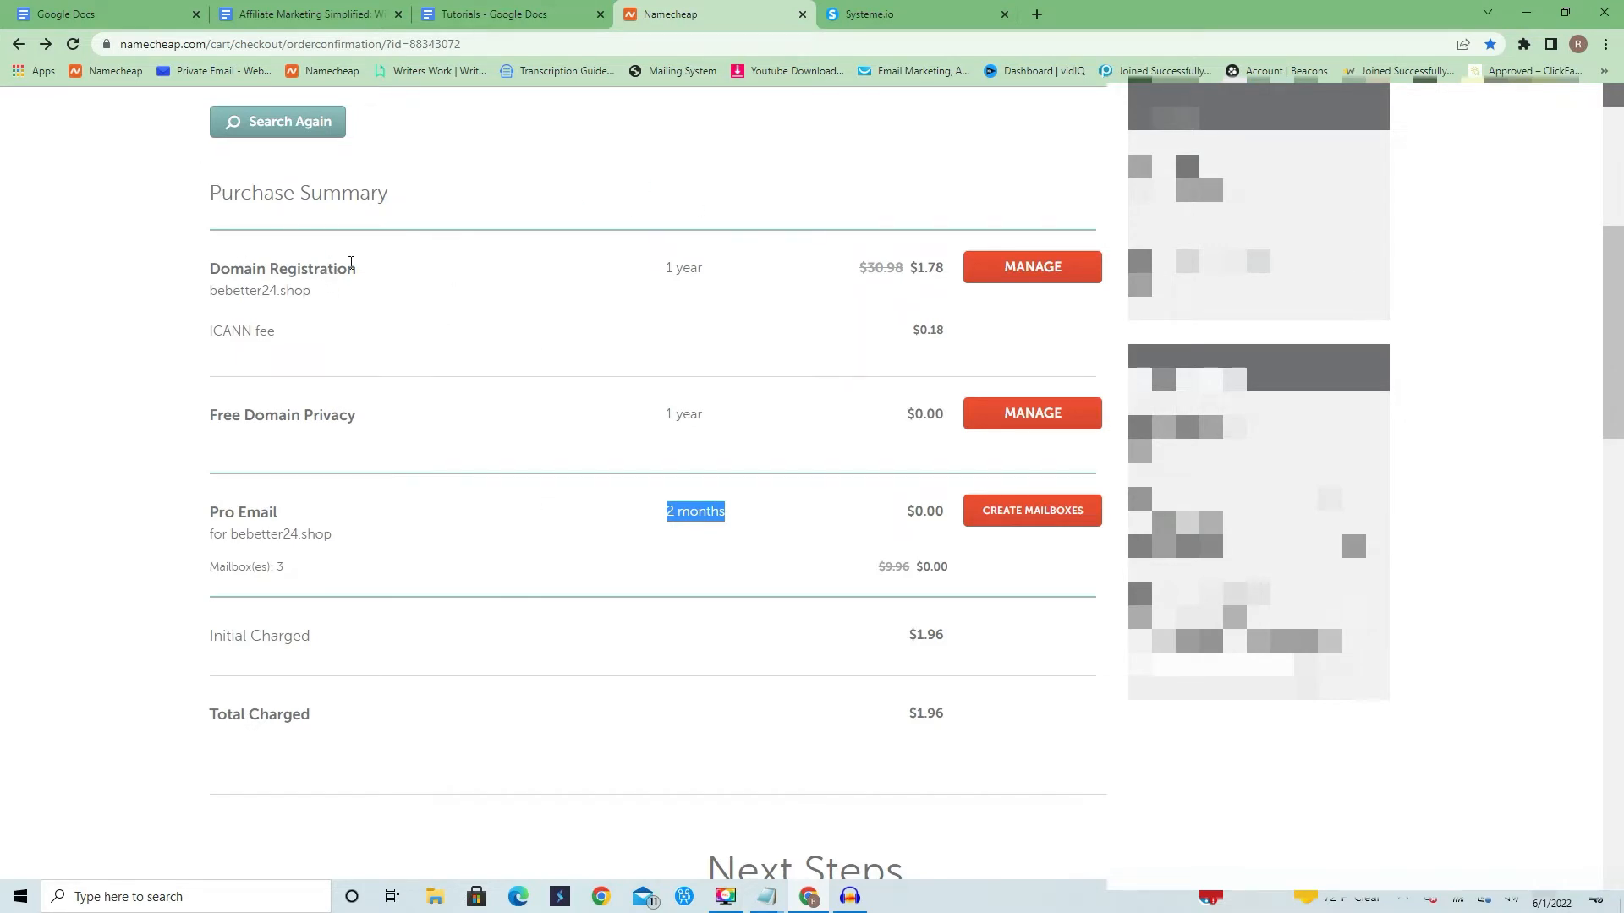
pyautogui.click(669, 539)
pyautogui.moveTo(664, 520); pyautogui.dragTo(732, 516)
pyautogui.scroll(5, 863, 598)
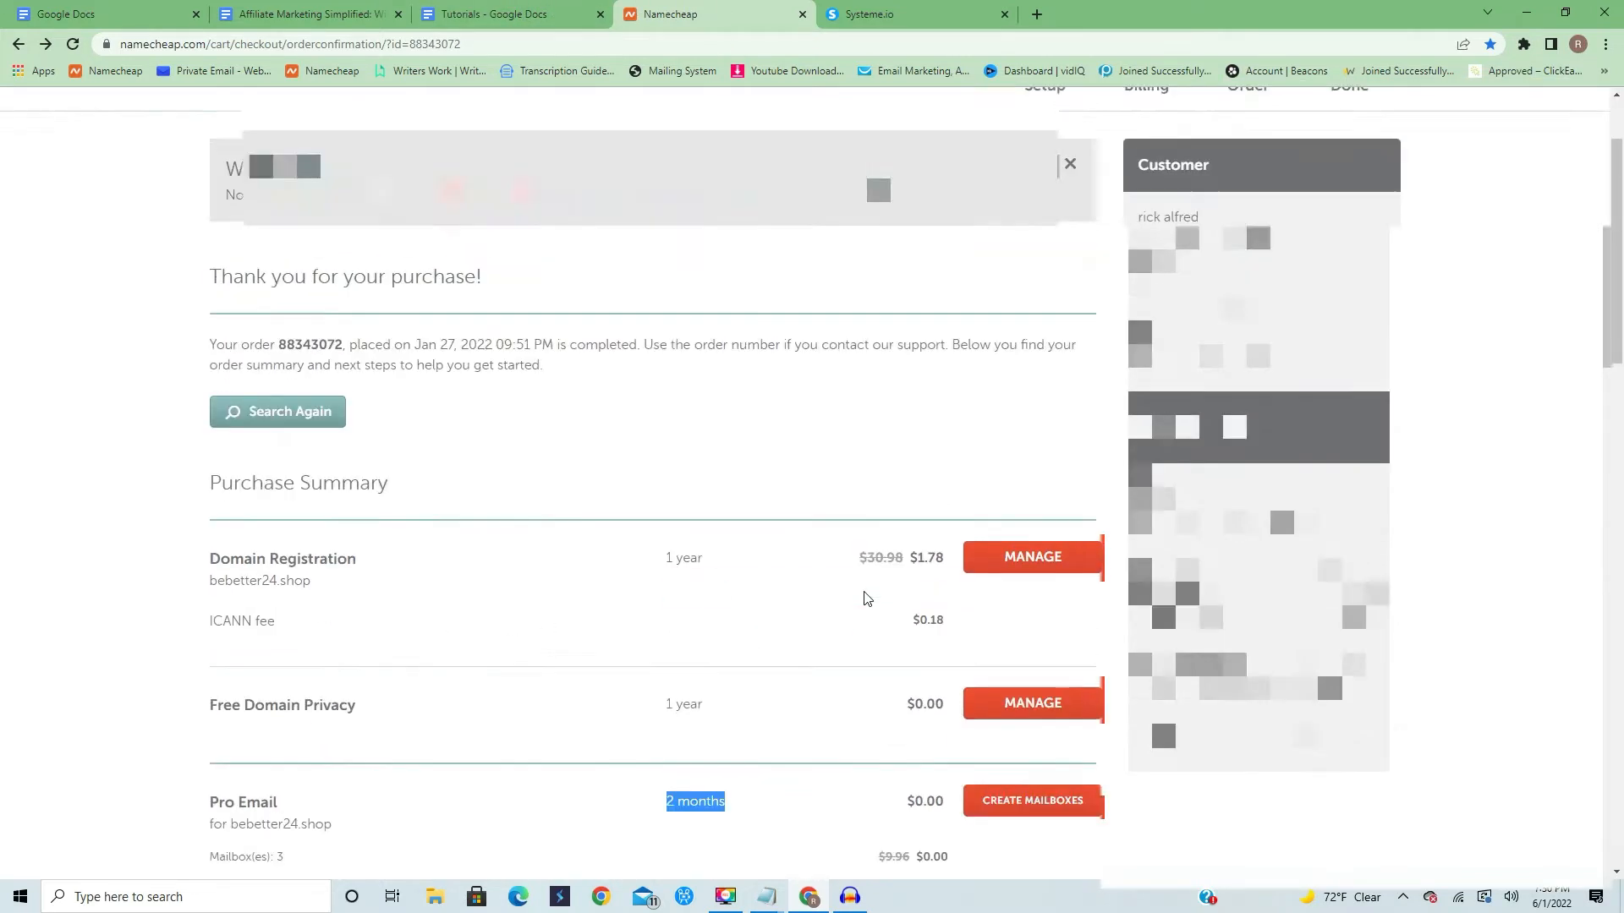
# Open the Namecheap account dashboard and go to the list of owned domains
pyautogui.moveTo(363, 102)
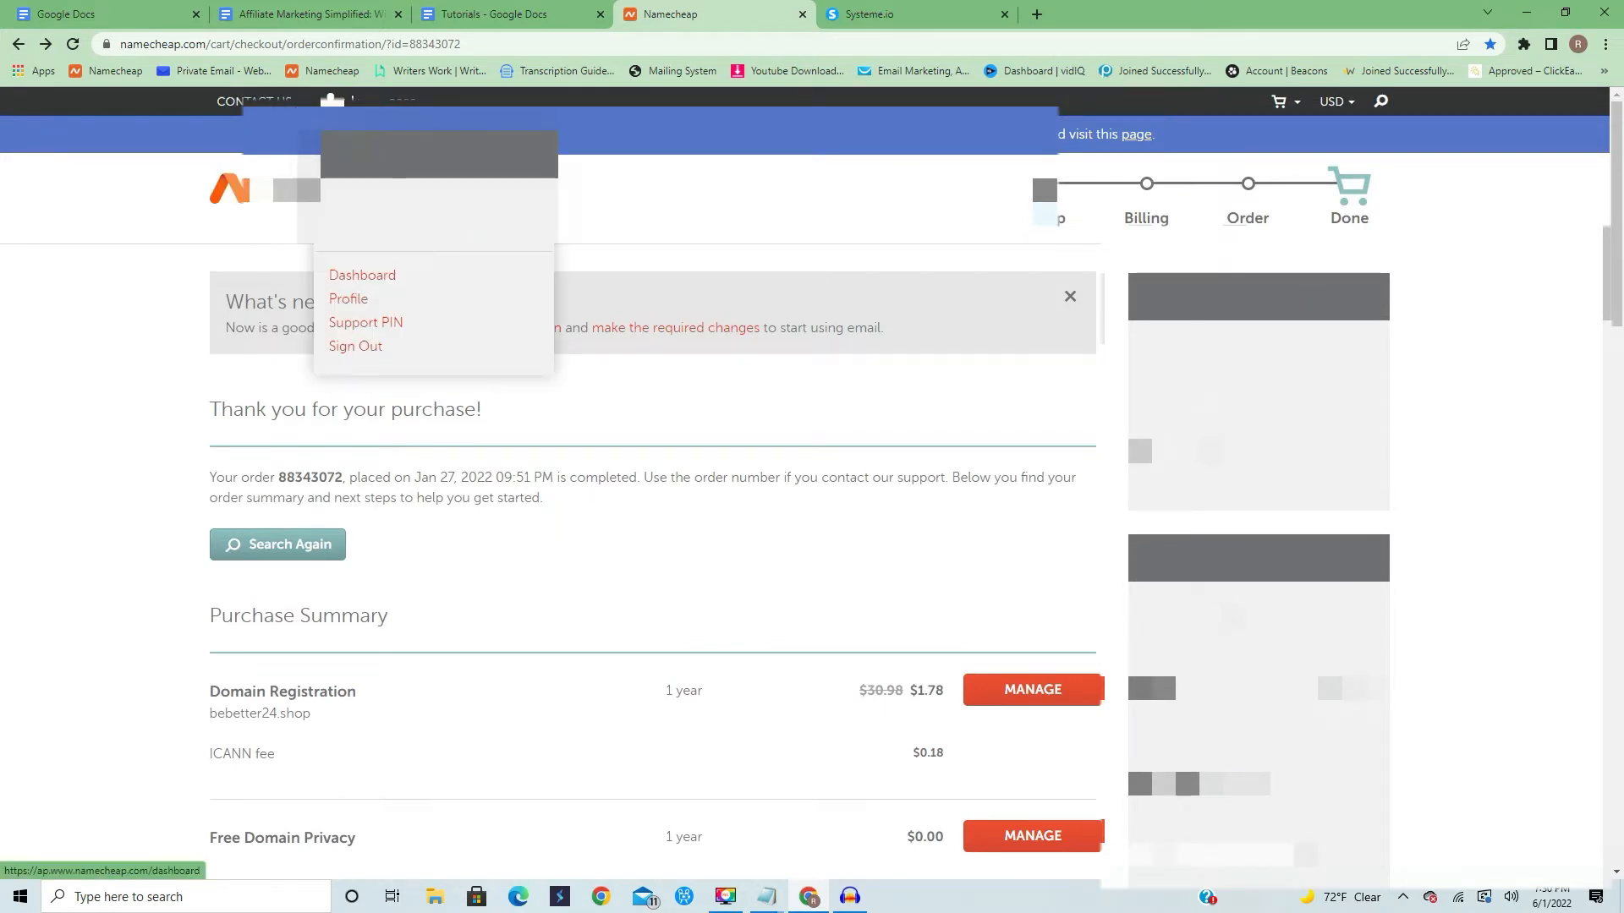
pyautogui.click(370, 278)
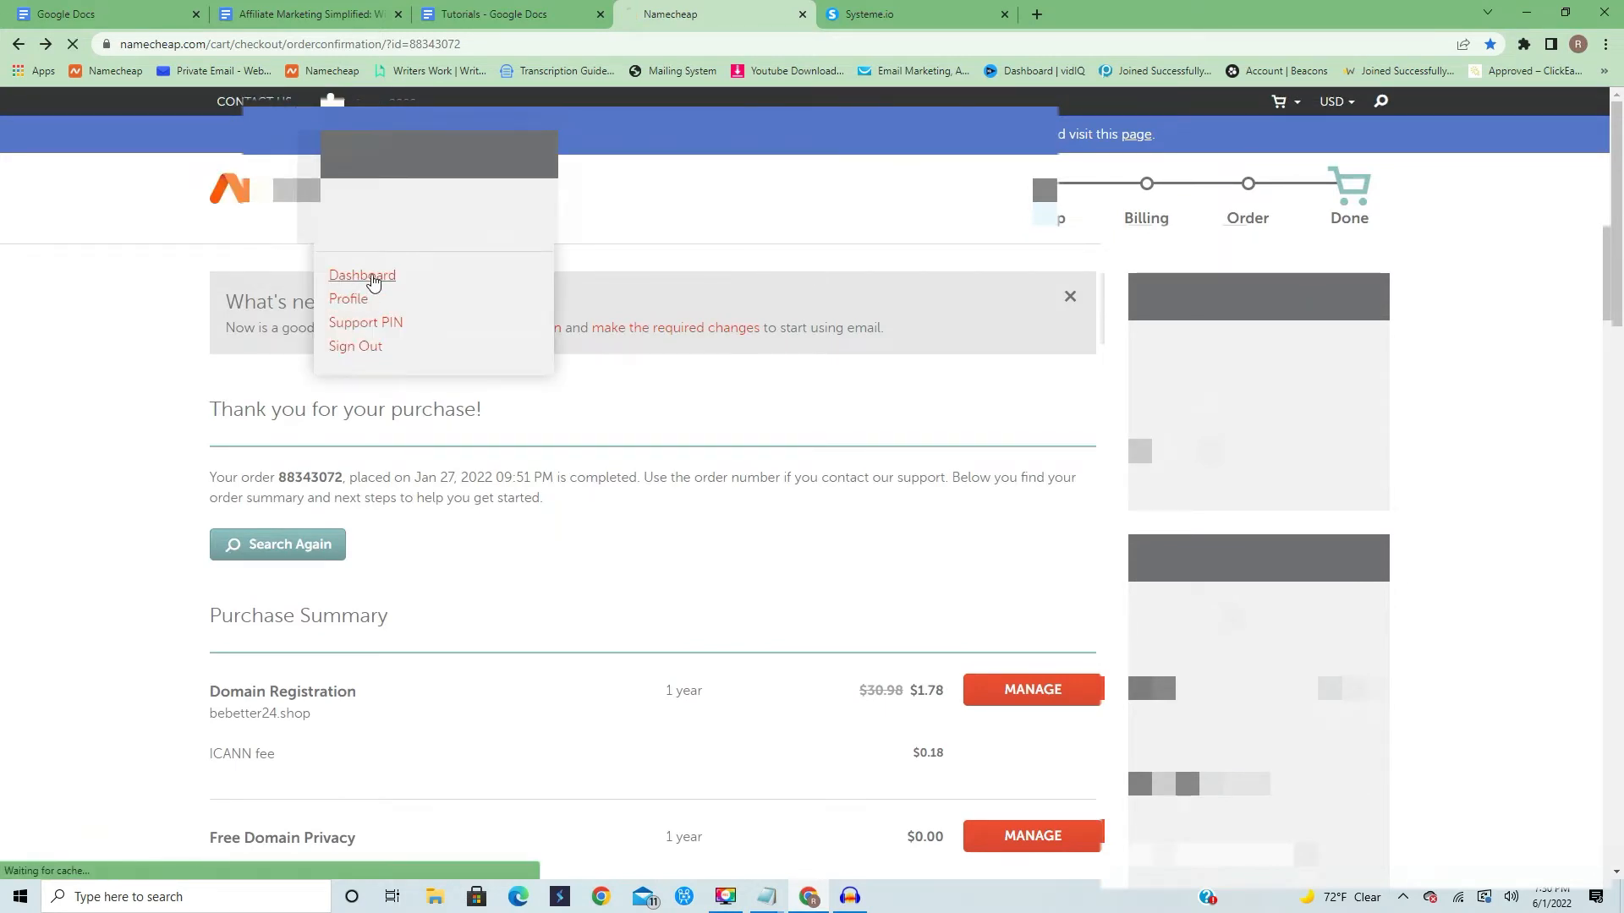
pyautogui.scroll(-1, 580, 384)
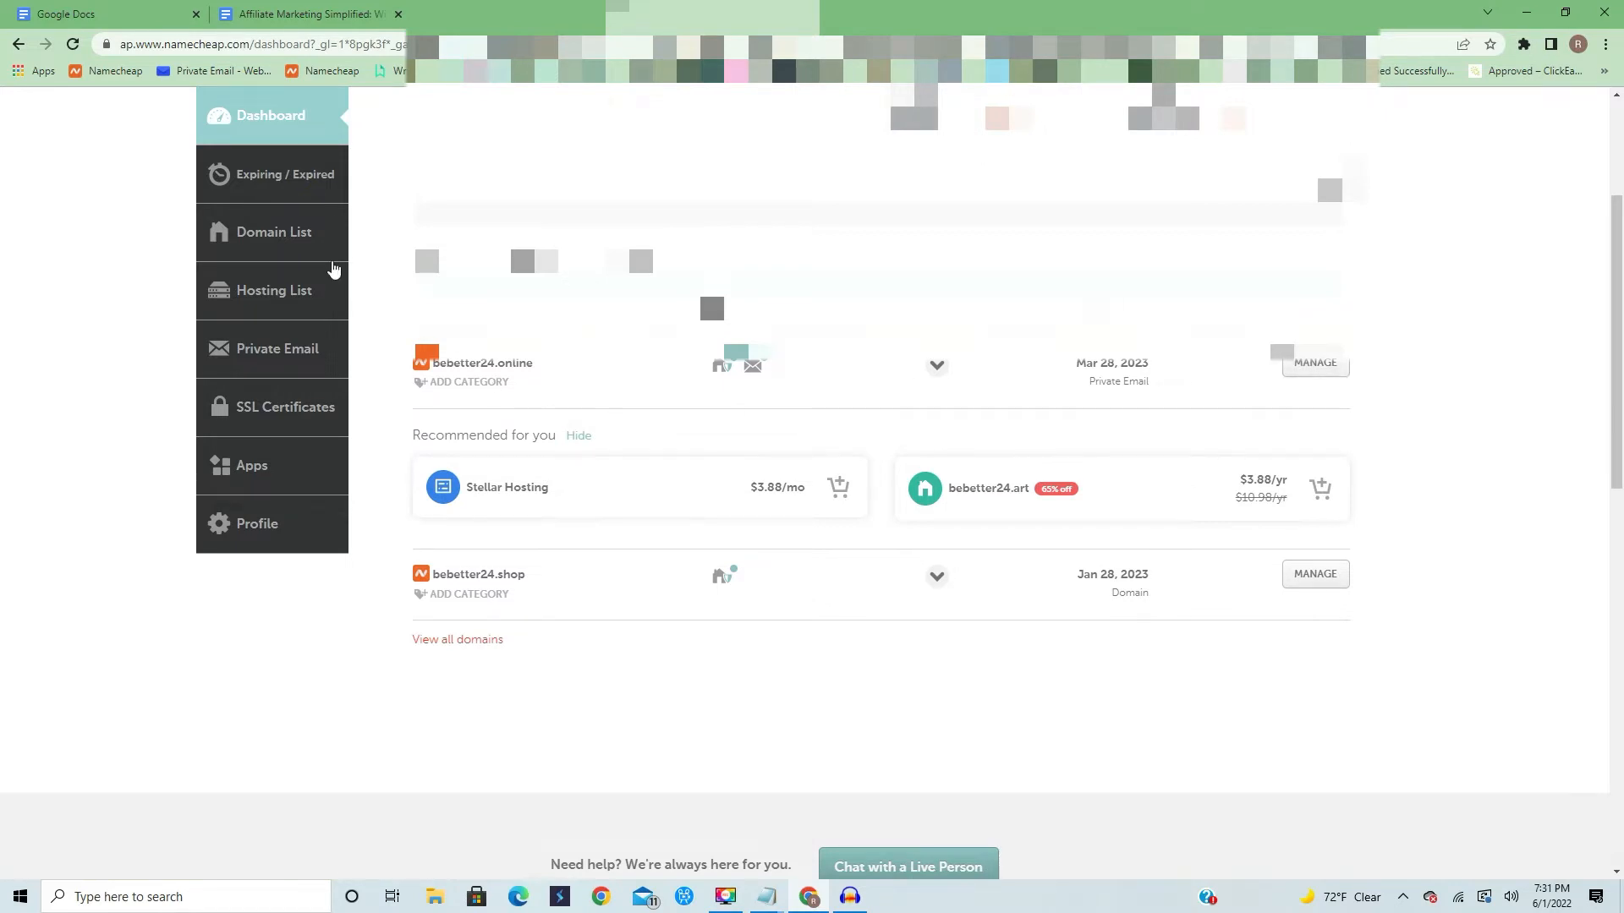
pyautogui.scroll(3, 311, 337)
pyautogui.click(300, 334)
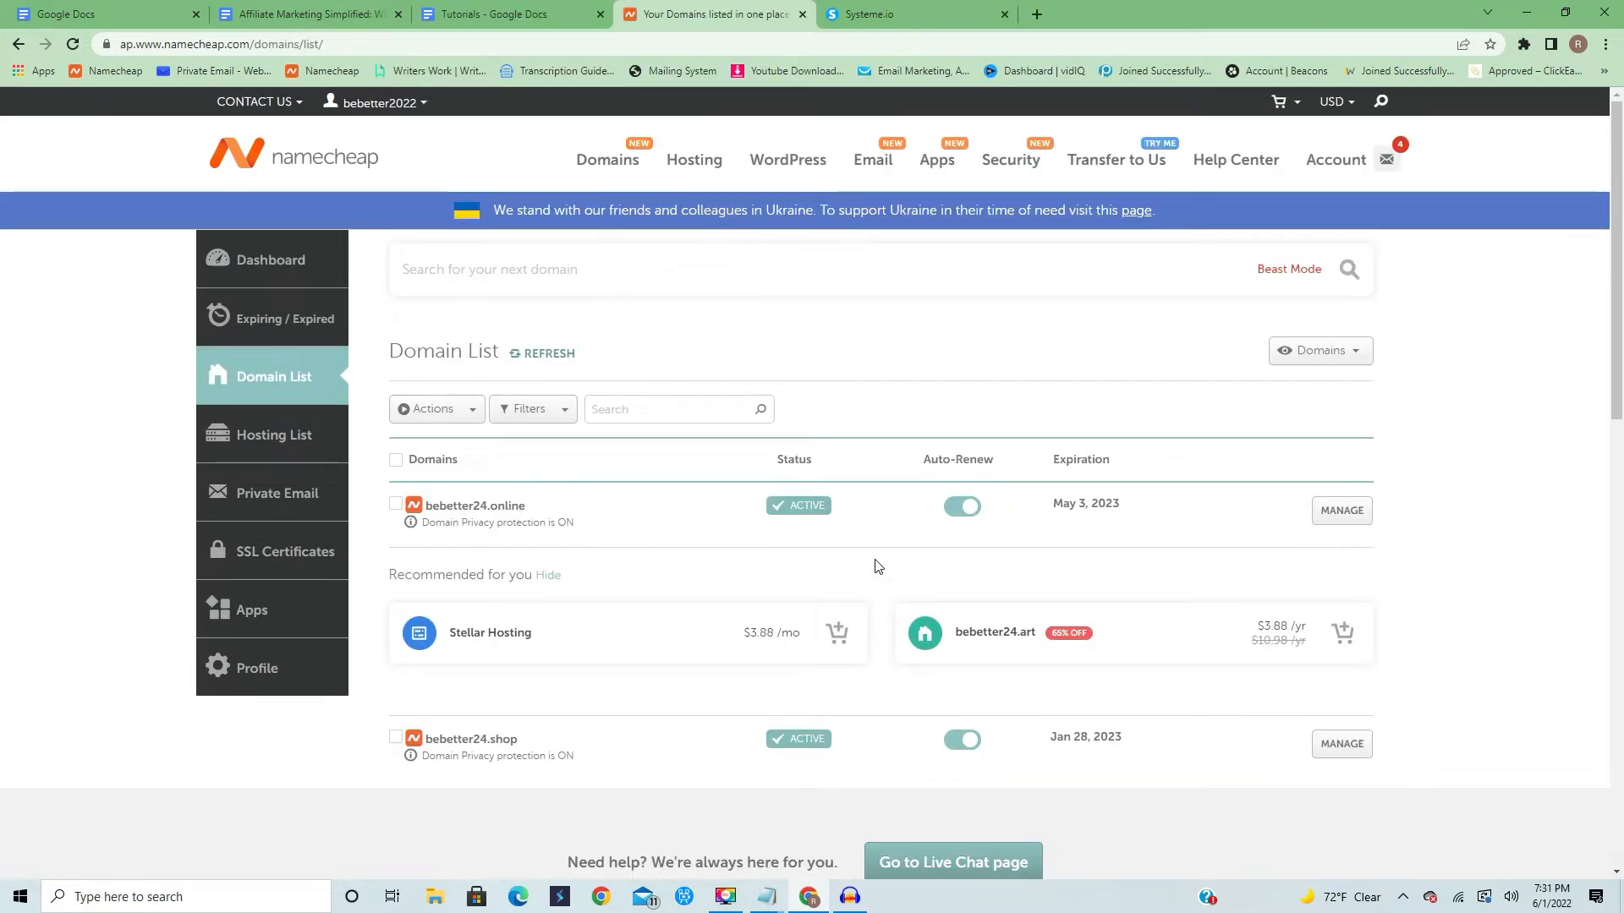
# Open the management page of bebetter24.online and show its Advanced DNS host records
pyautogui.click(1350, 520)
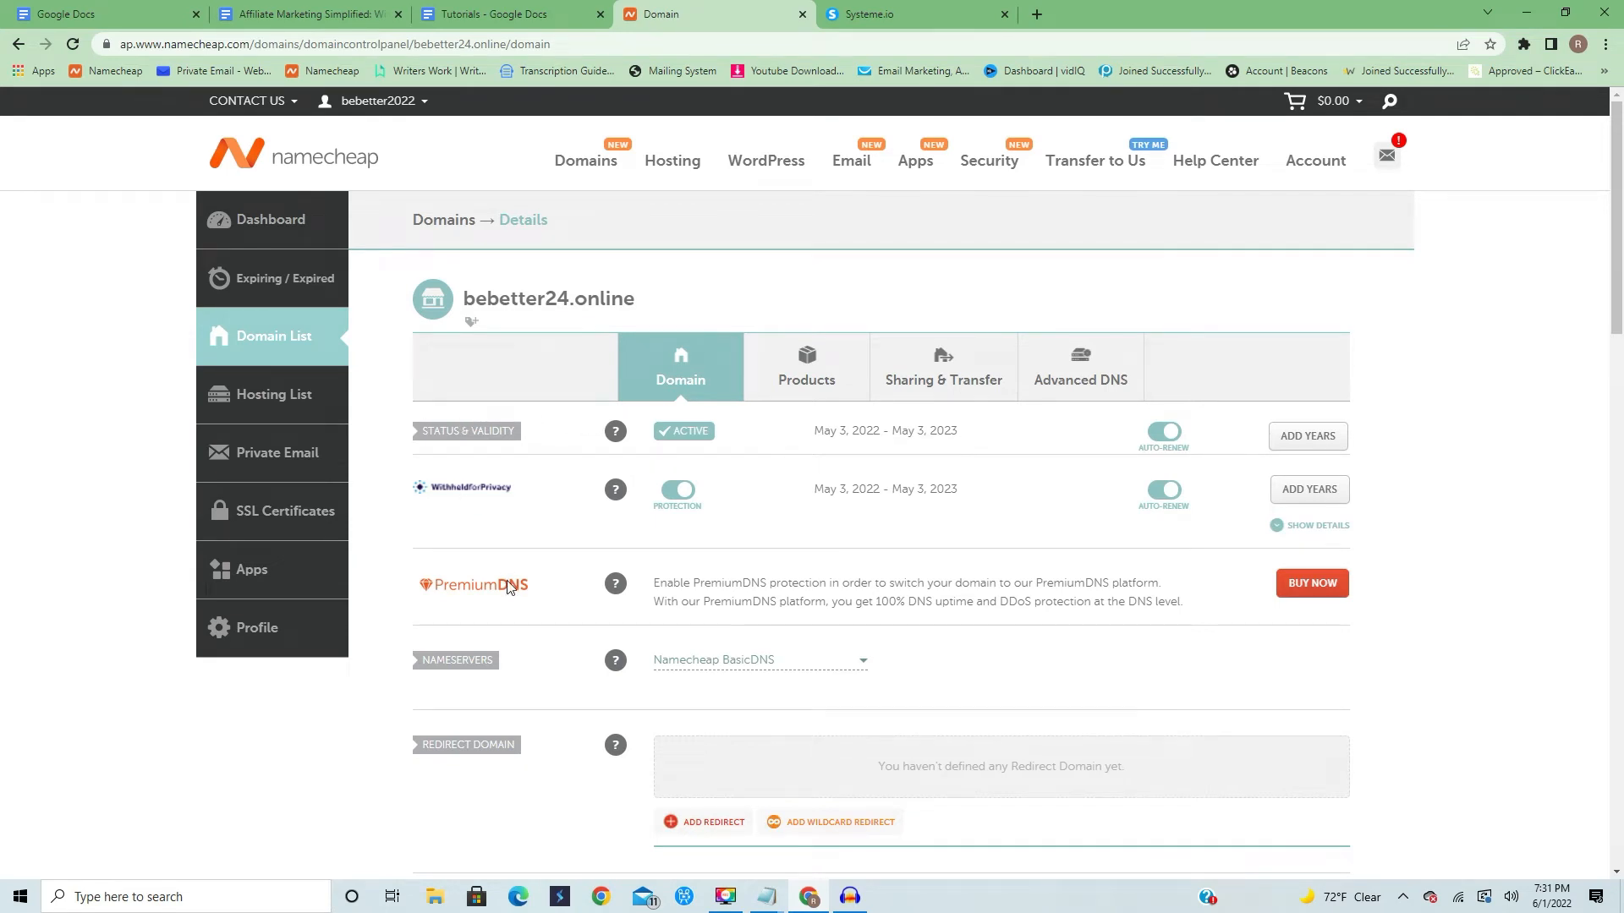
pyautogui.scroll(-1, 510, 587)
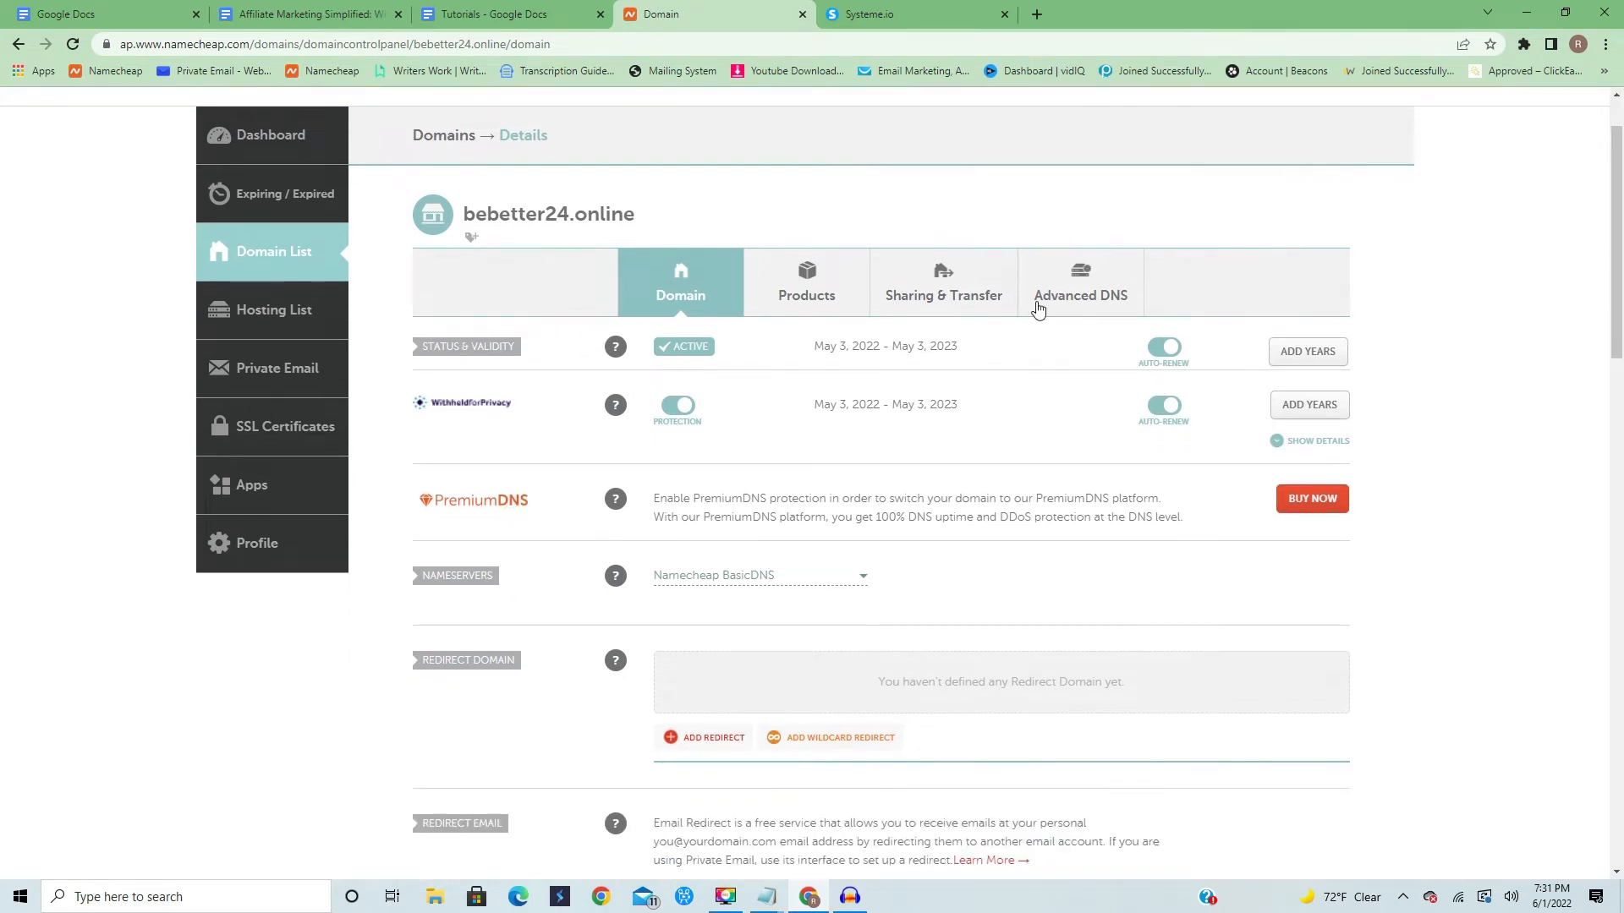
pyautogui.click(1095, 311)
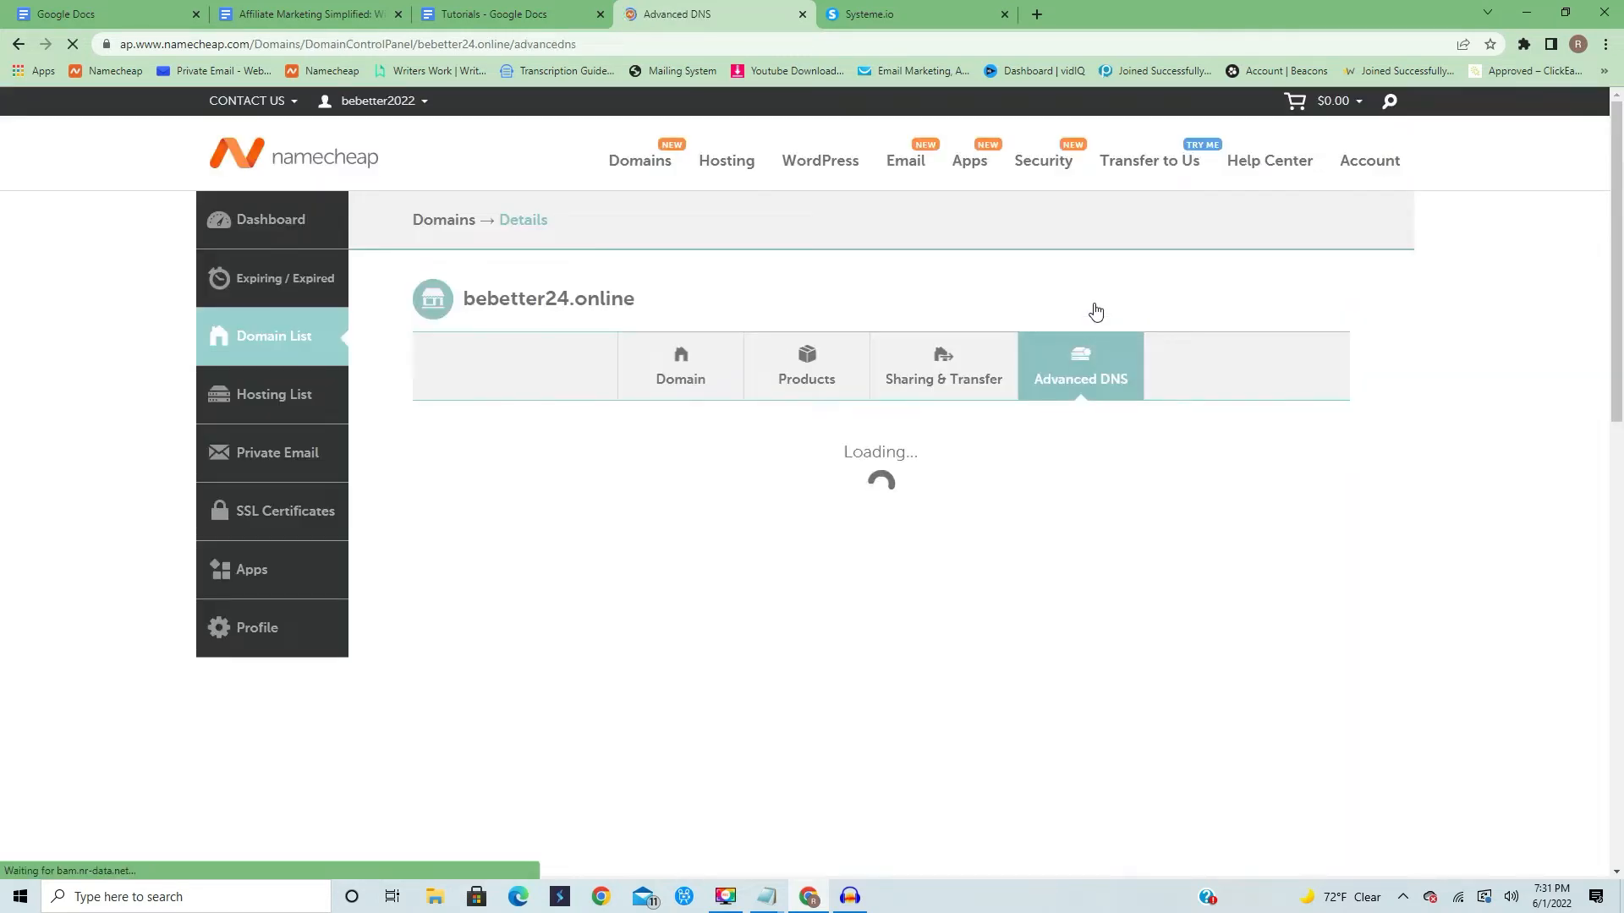
pyautogui.scroll(-1, 903, 416)
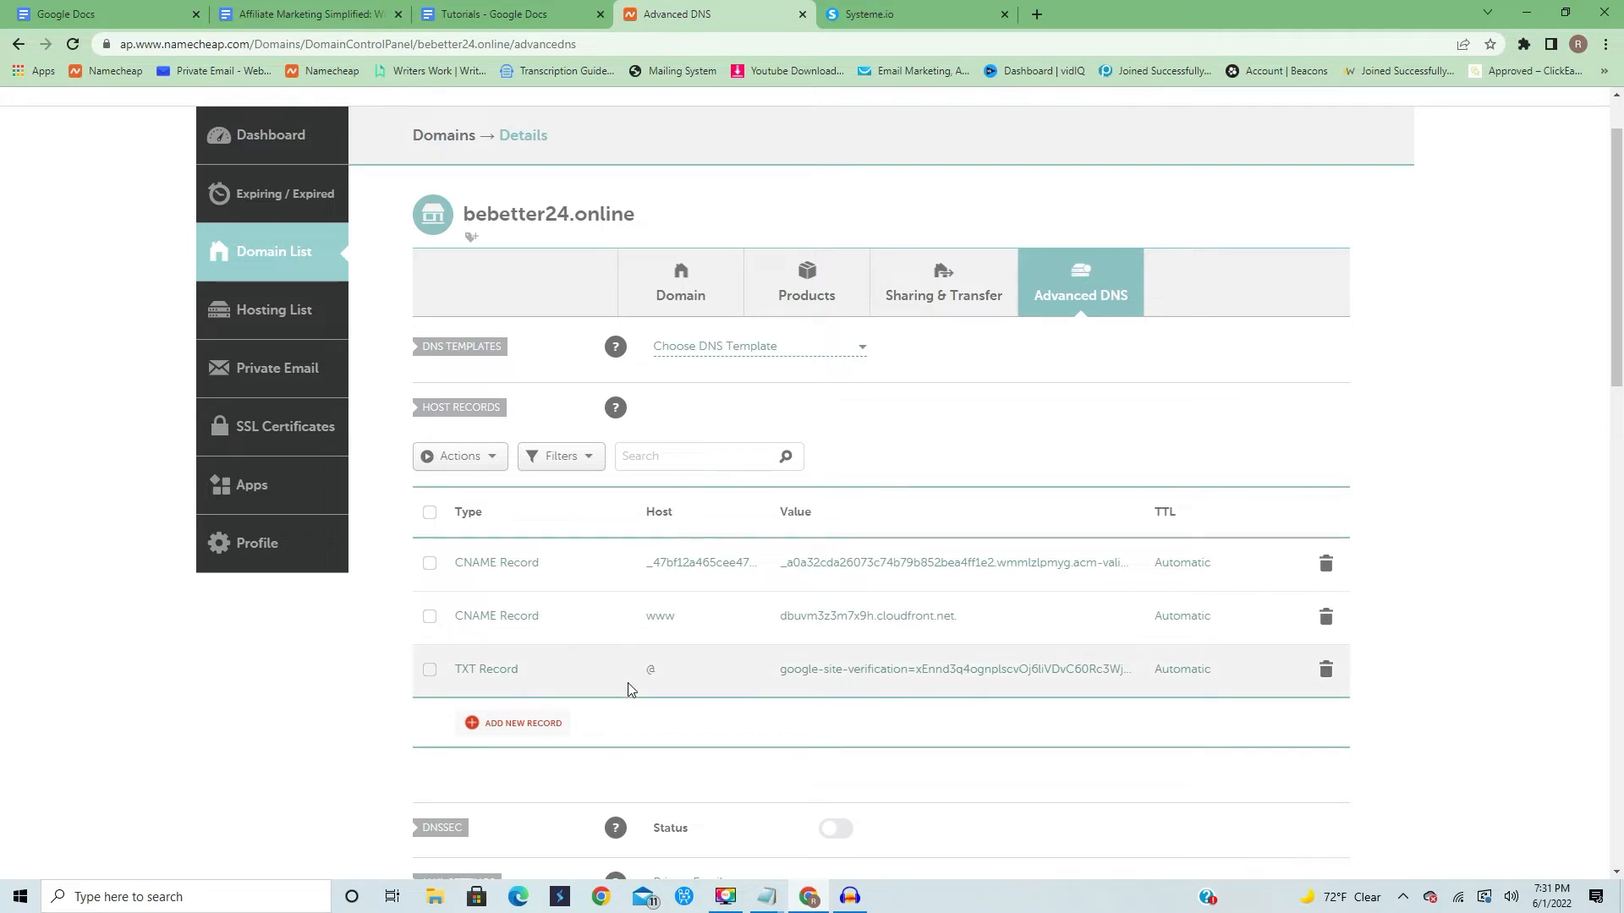
# Switch to Systeme.io and open the account's profile settings
pyautogui.click(848, 8)
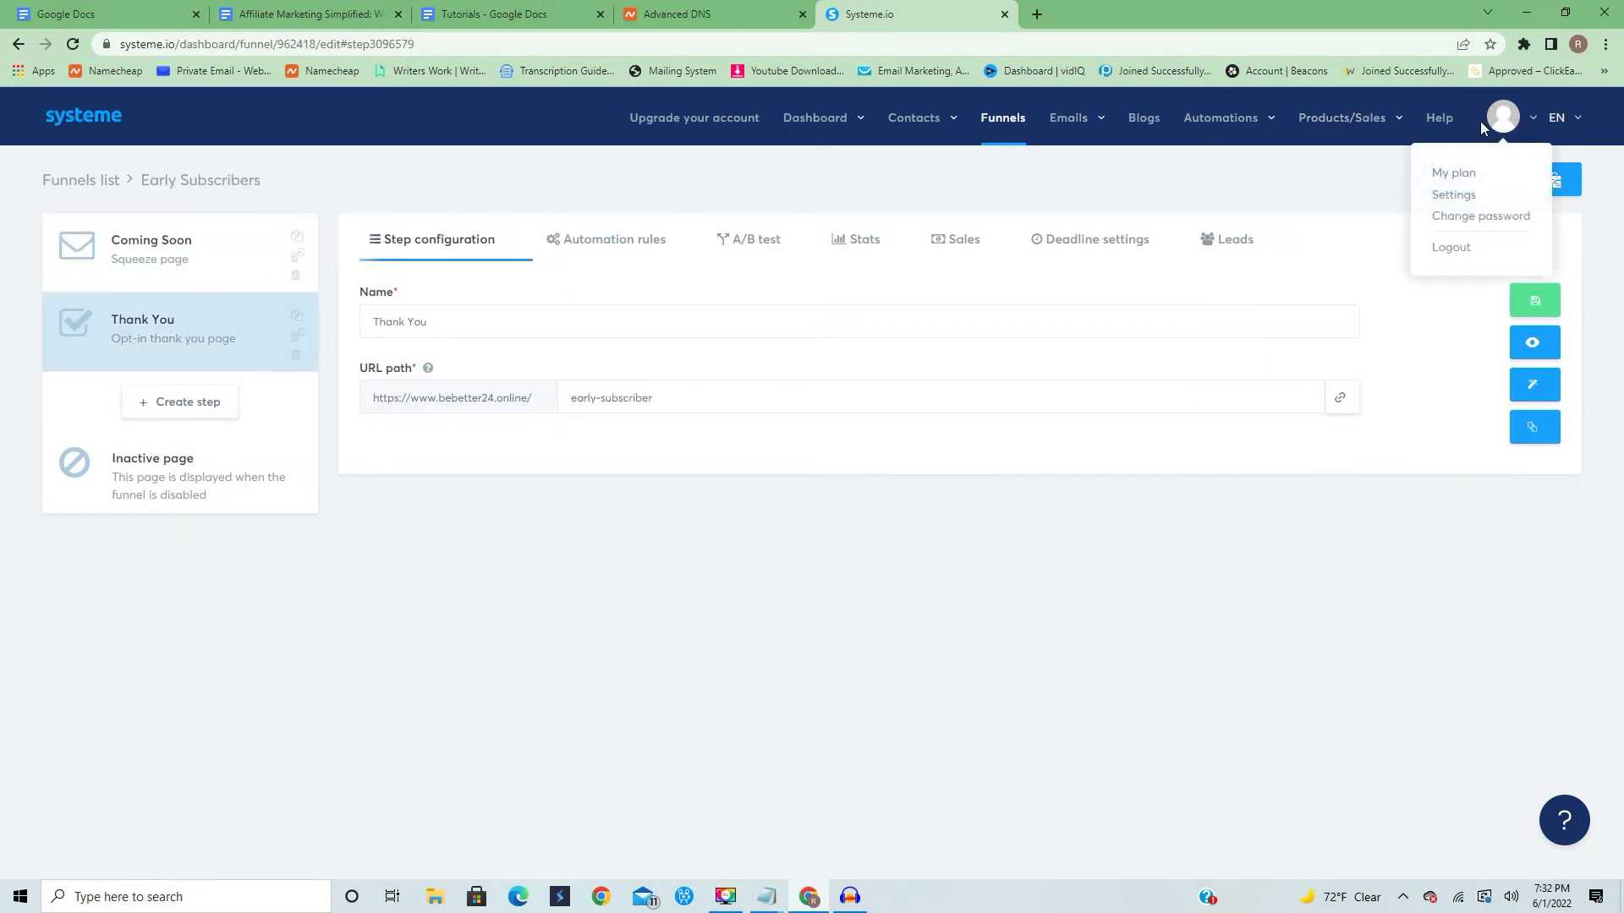
pyautogui.moveTo(1499, 135)
pyautogui.click(1458, 199)
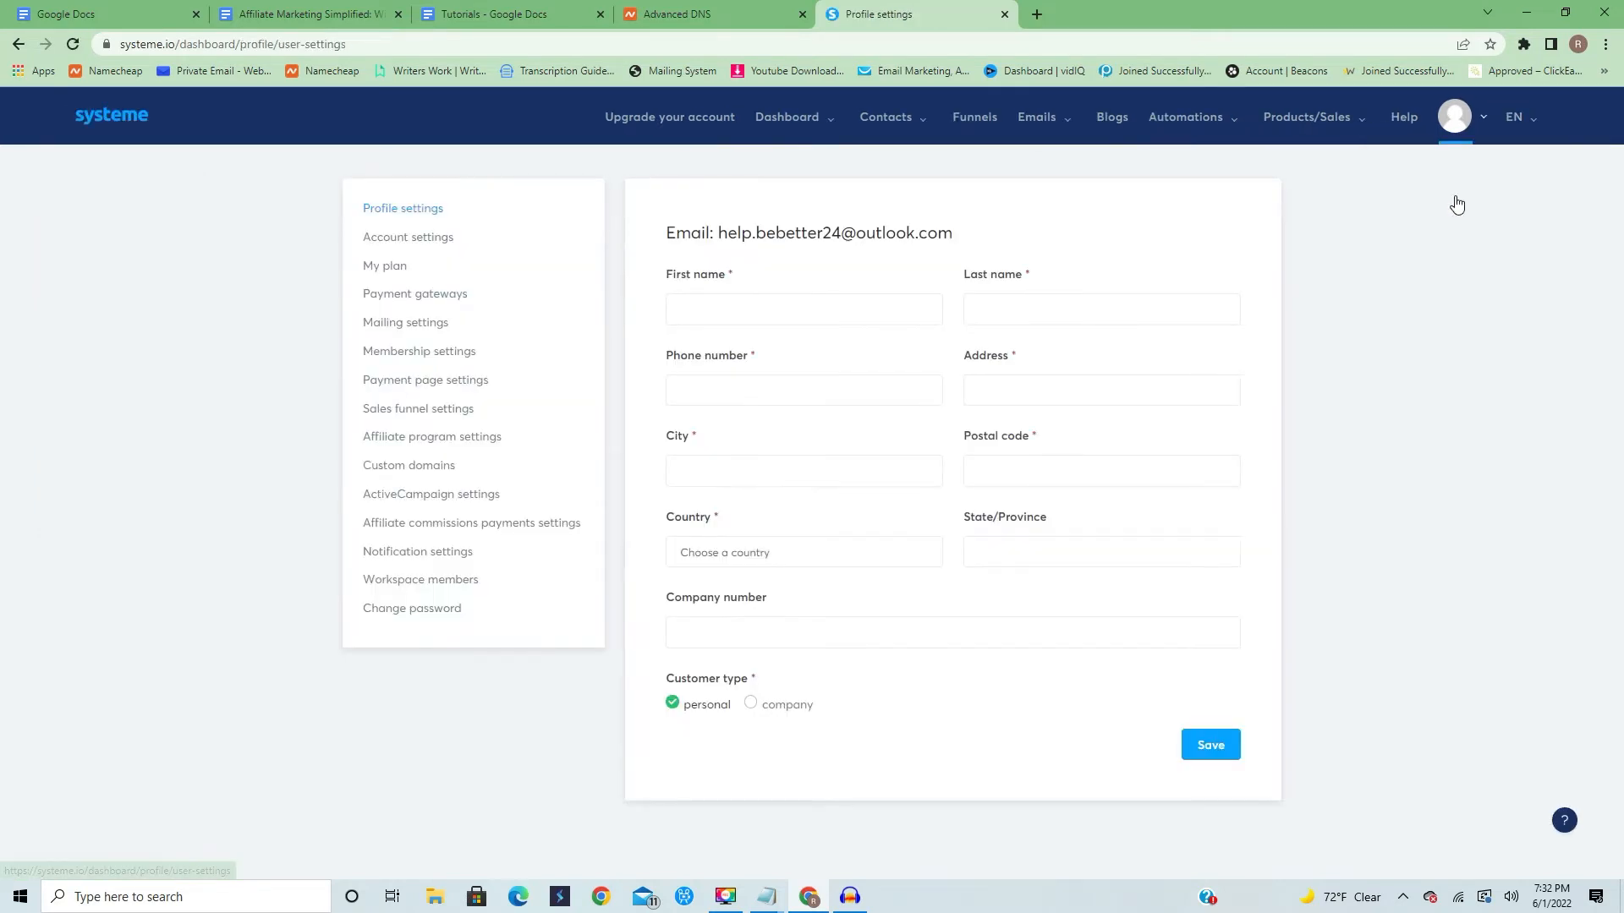
pyautogui.moveTo(1452, 139)
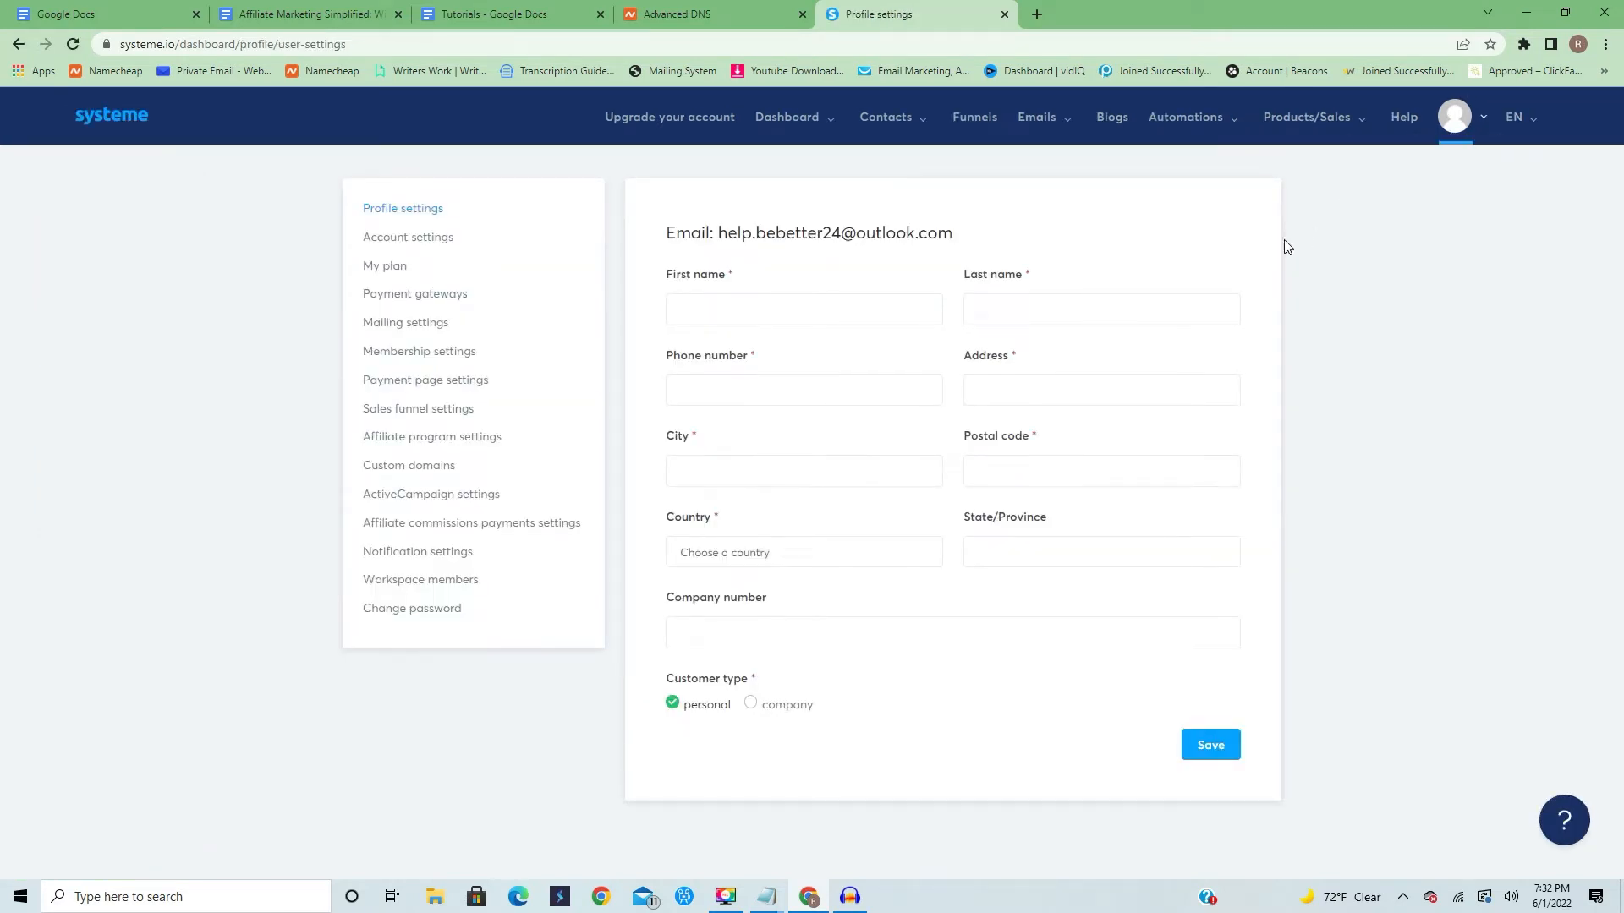
pyautogui.click(400, 471)
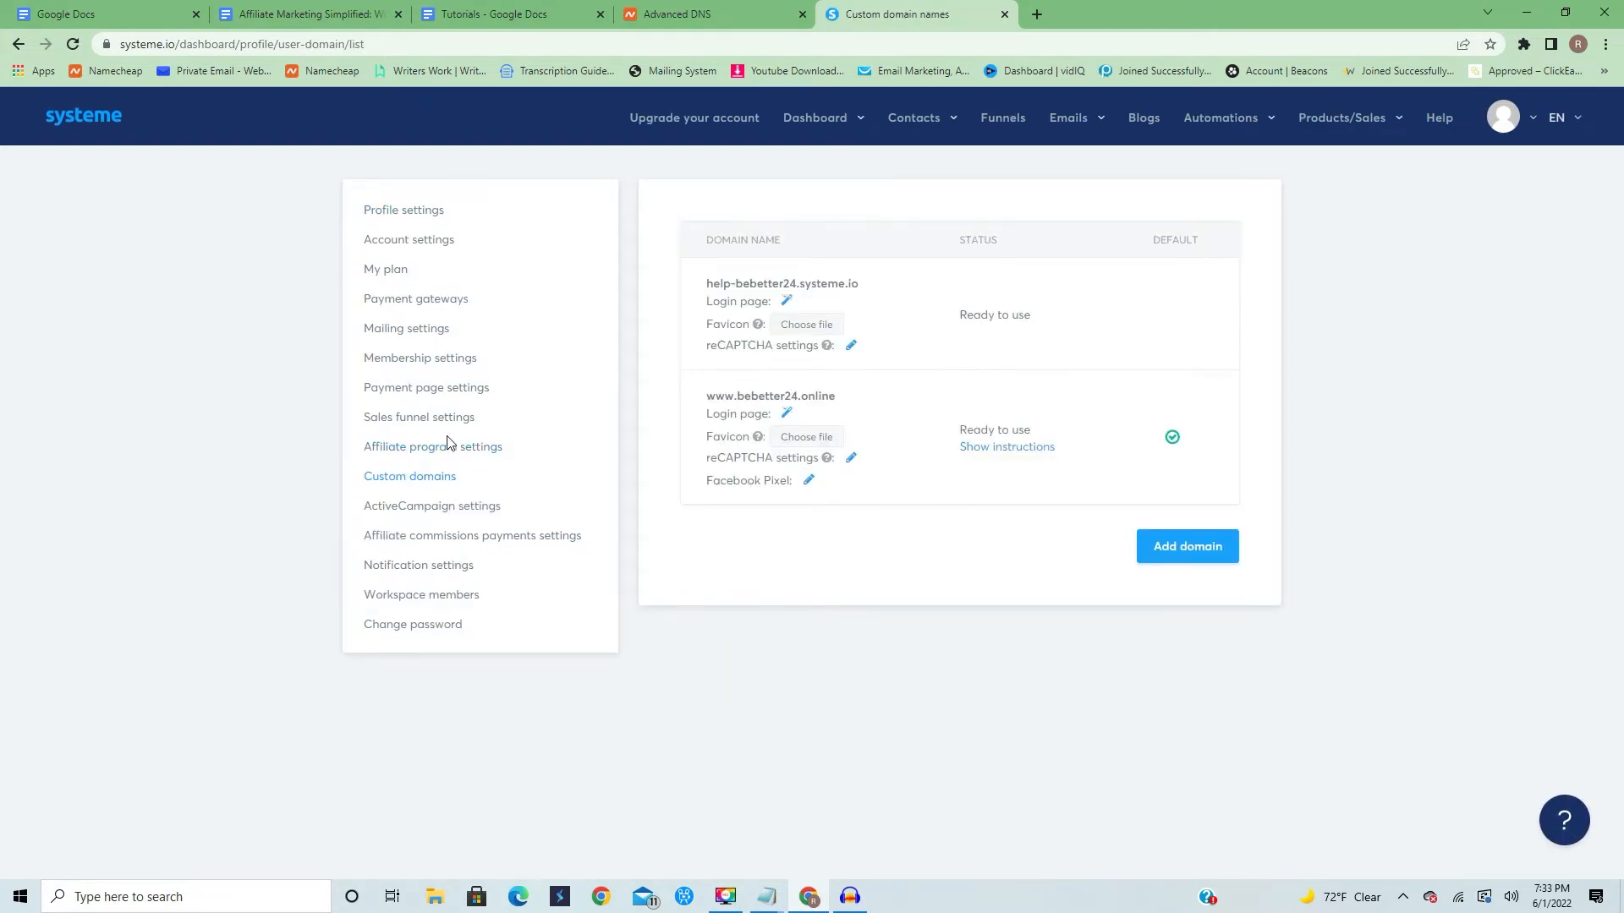
pyautogui.moveTo(720, 280); pyautogui.dragTo(796, 283)
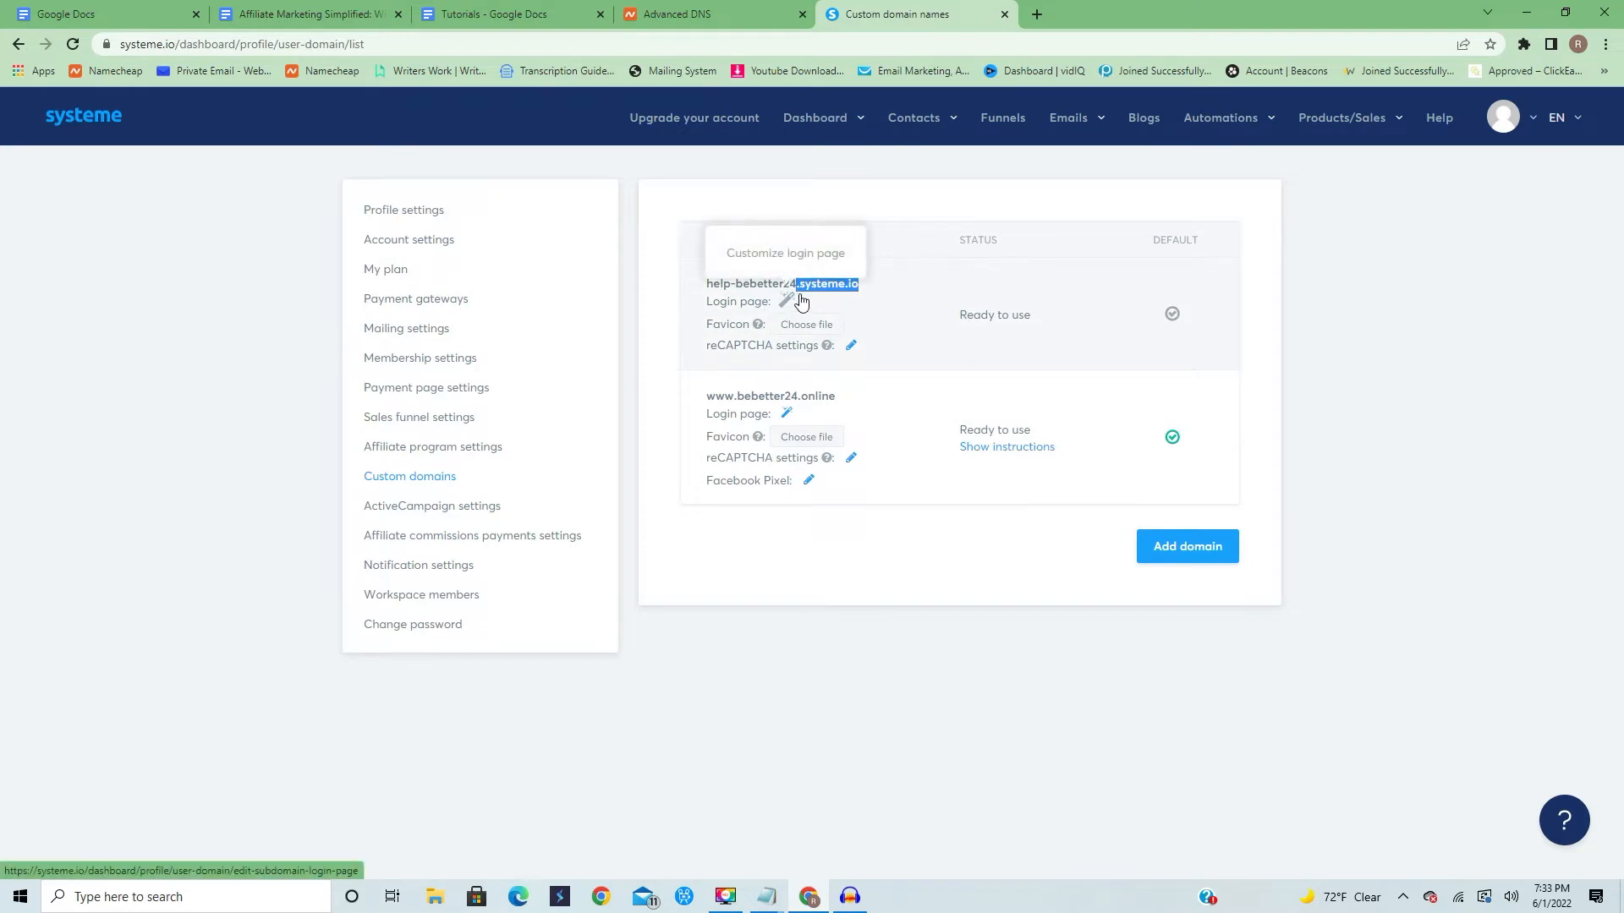
pyautogui.click(860, 298)
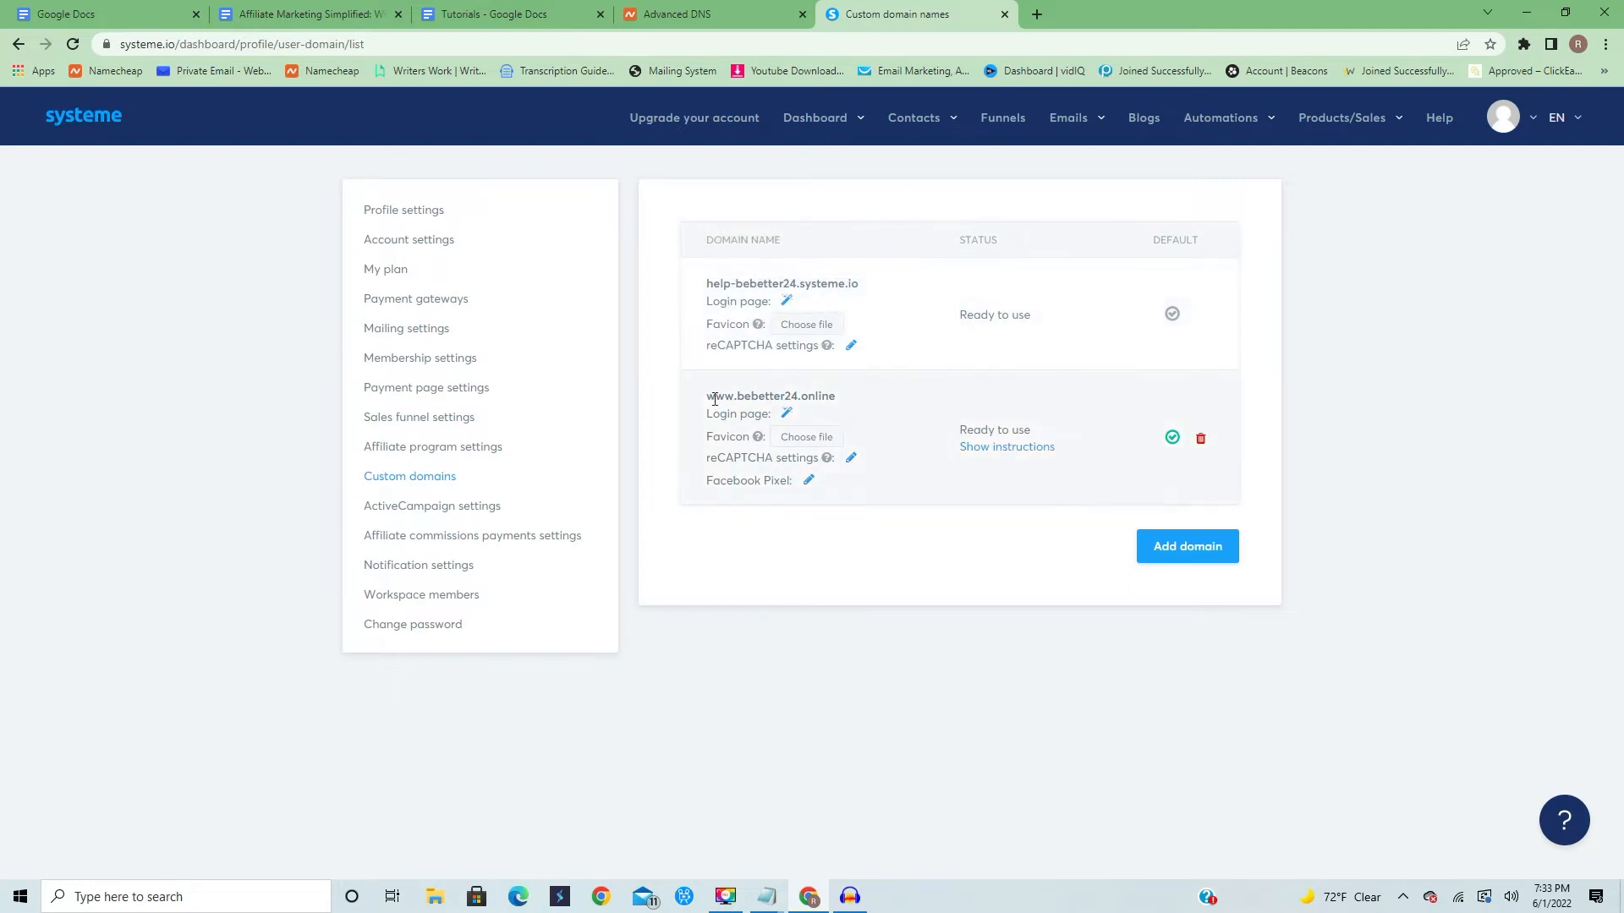
pyautogui.moveTo(707, 396); pyautogui.dragTo(833, 397)
pyautogui.click(833, 397)
# Switch to Namecheap's Advanced DNS page for bebetter24.online and select all host records
pyautogui.click(692, 16)
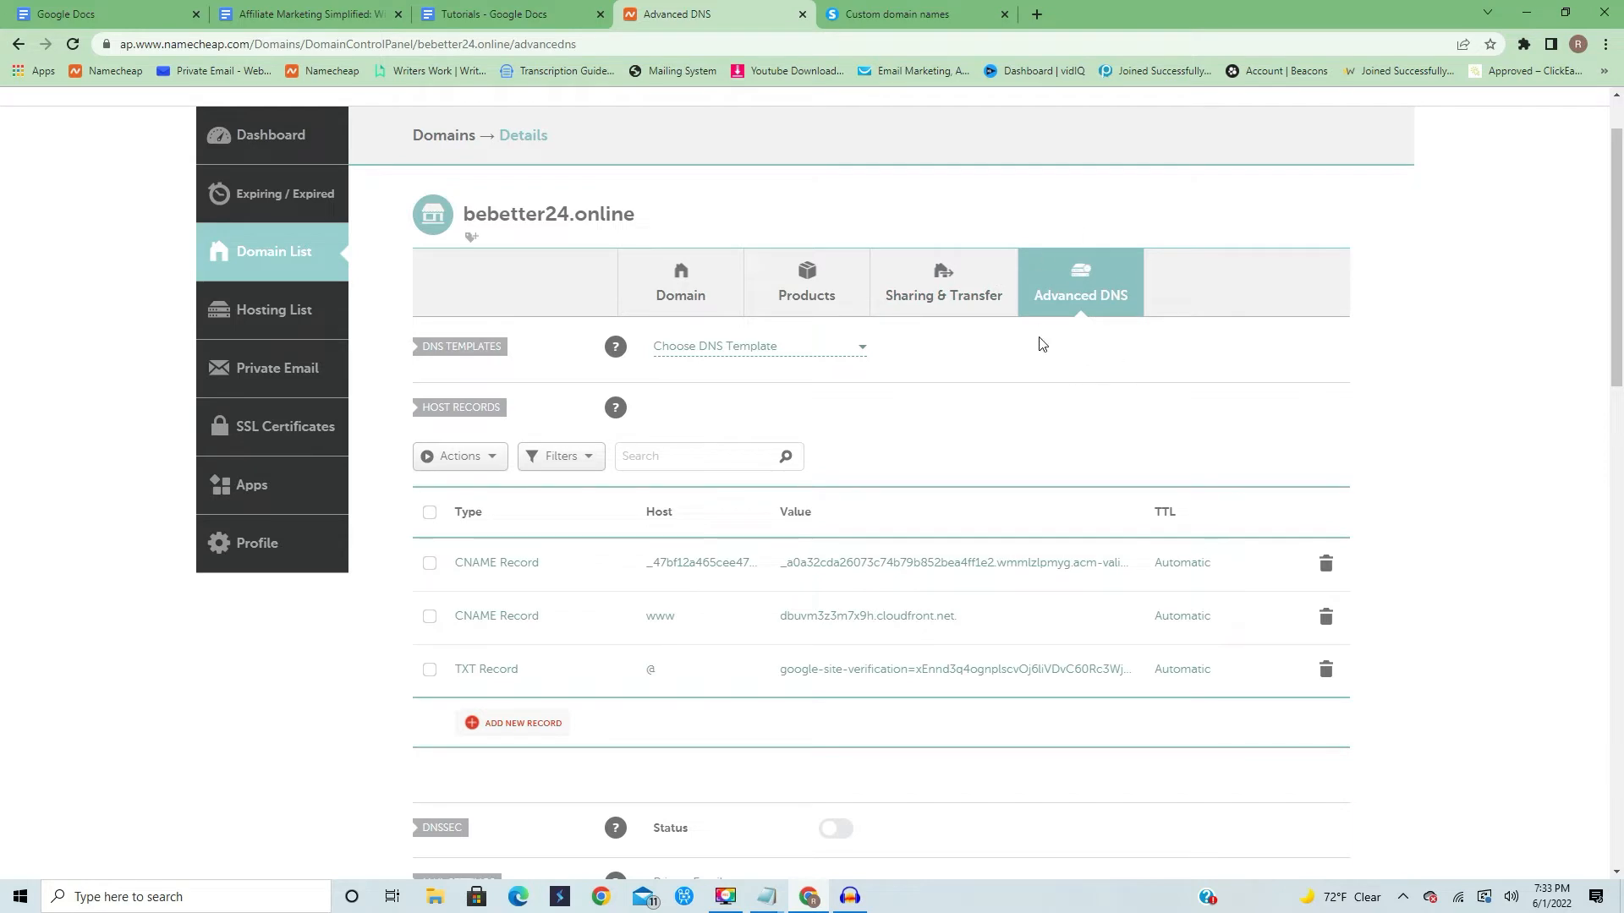
pyautogui.scroll(1, 942, 370)
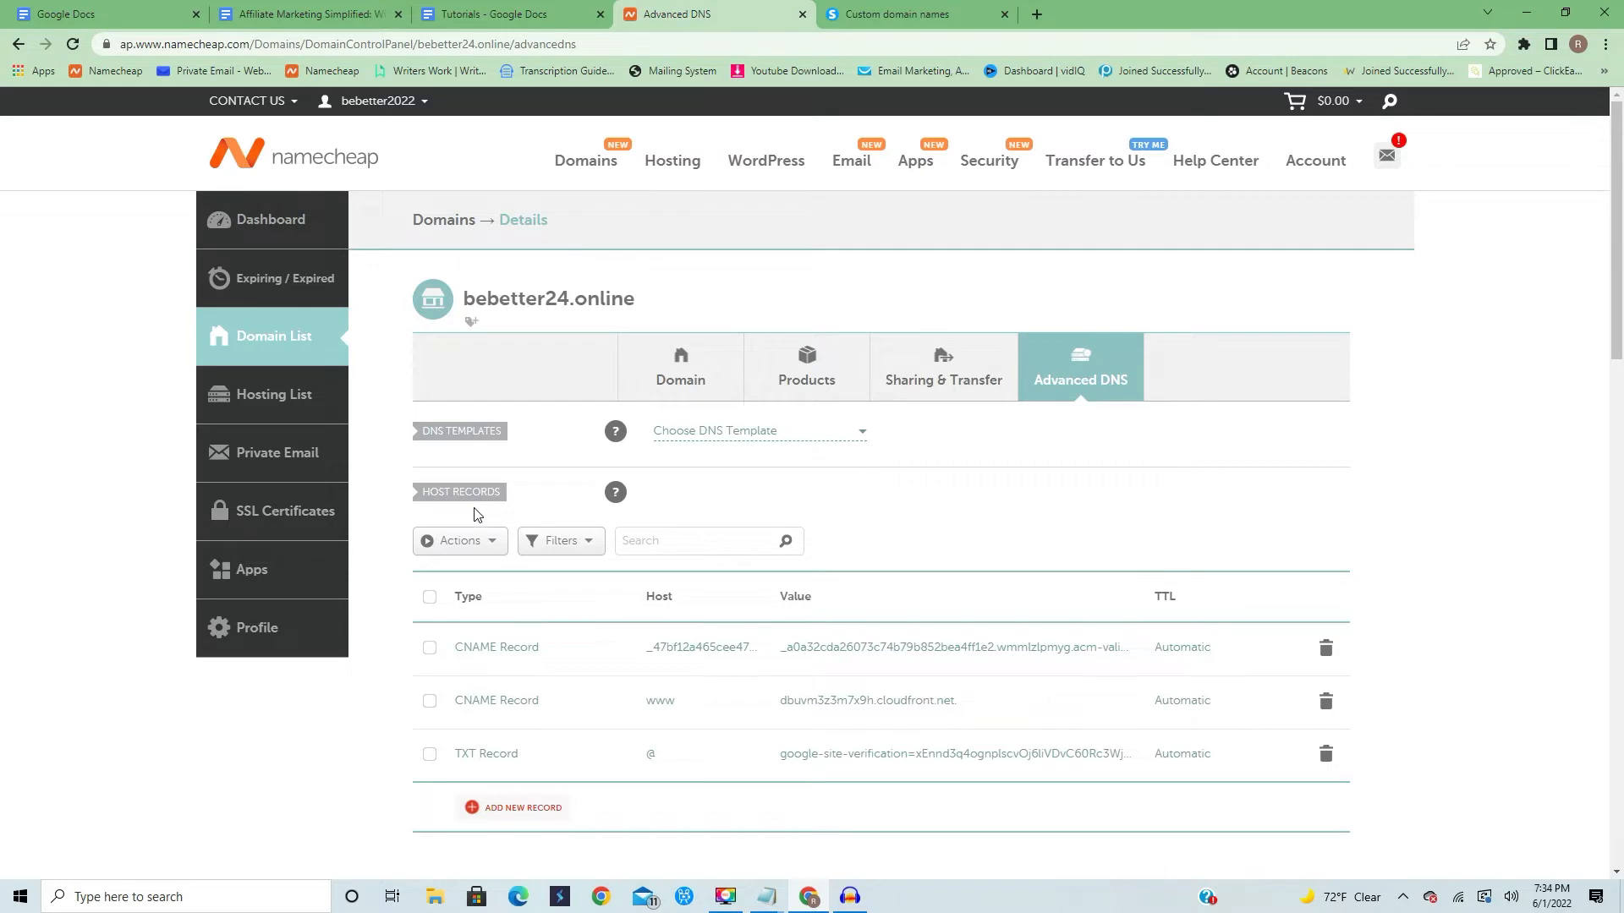
pyautogui.scroll(-1, 502, 560)
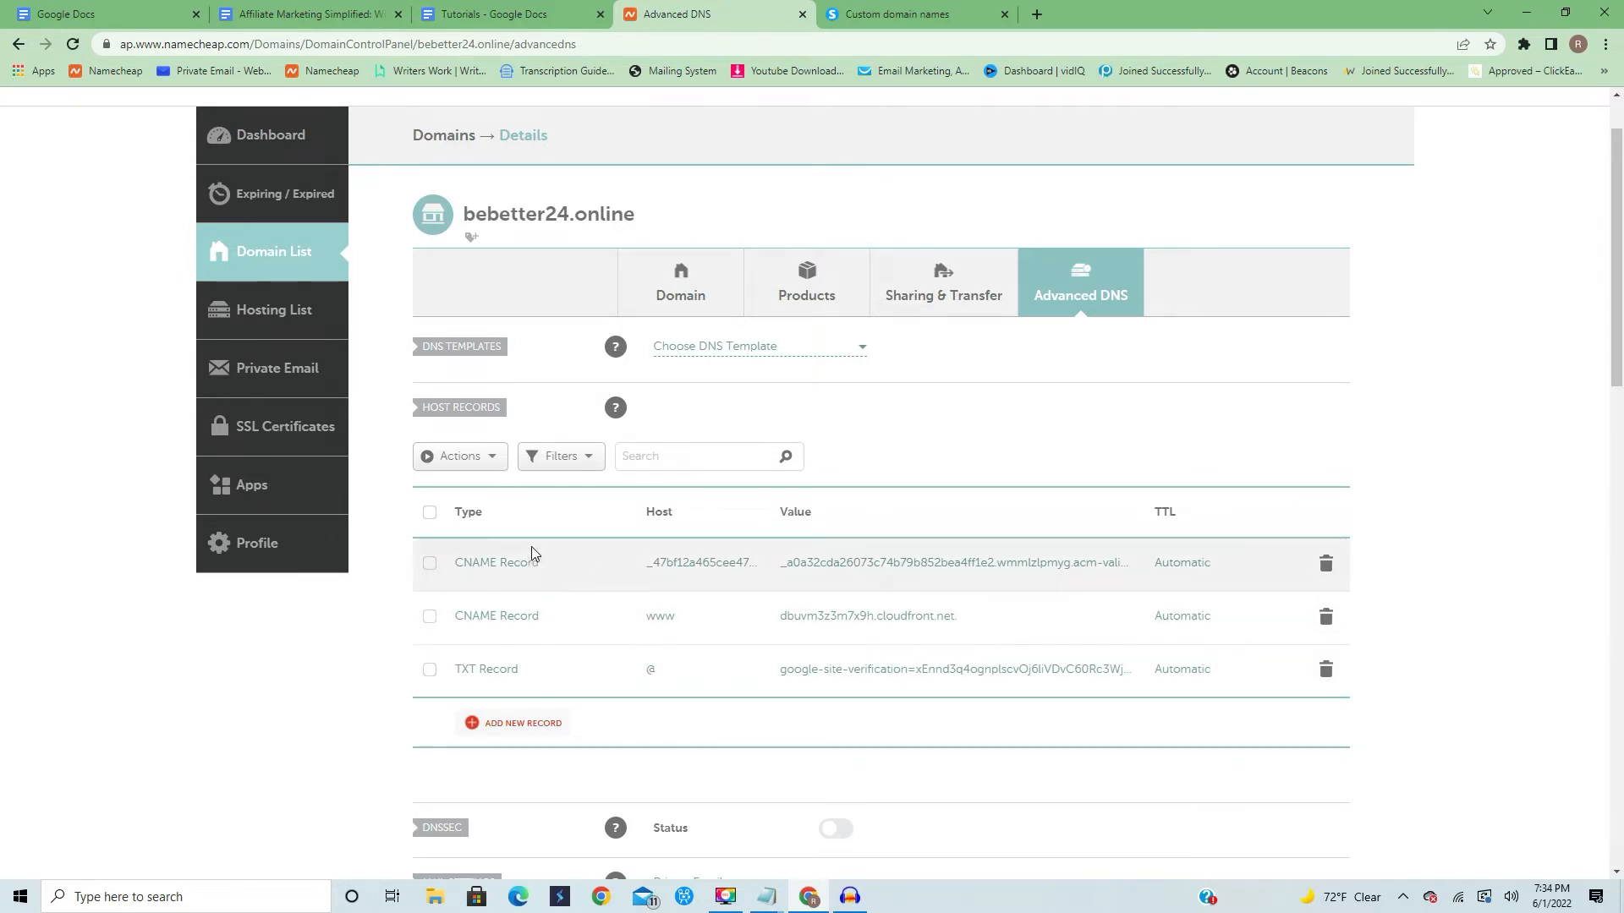
pyautogui.click(429, 512)
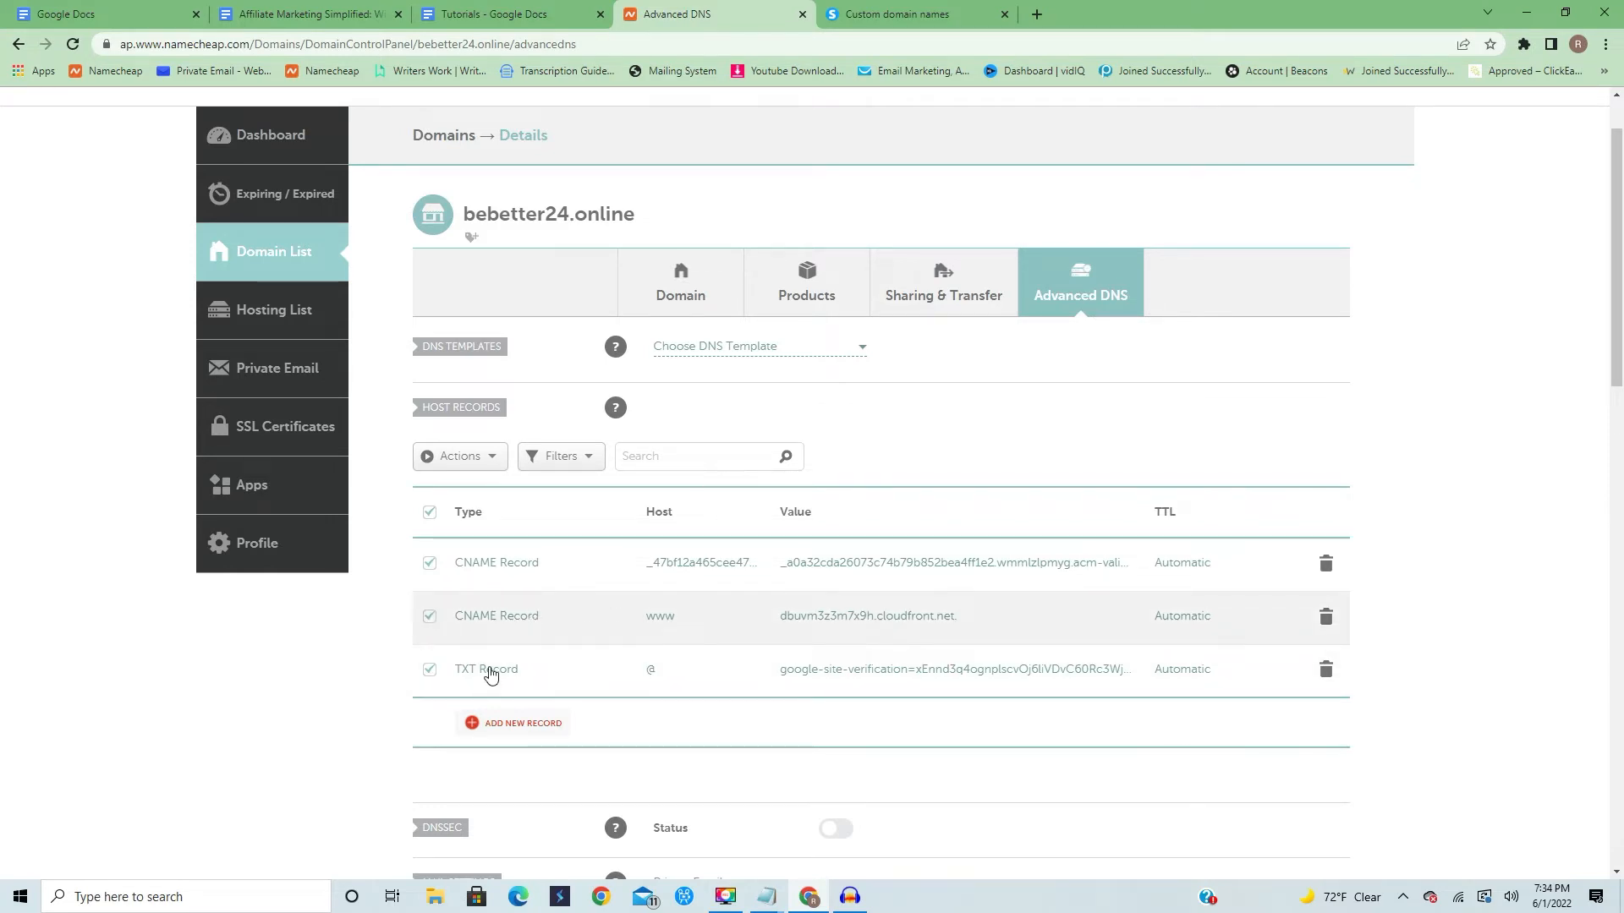
pyautogui.click(959, 9)
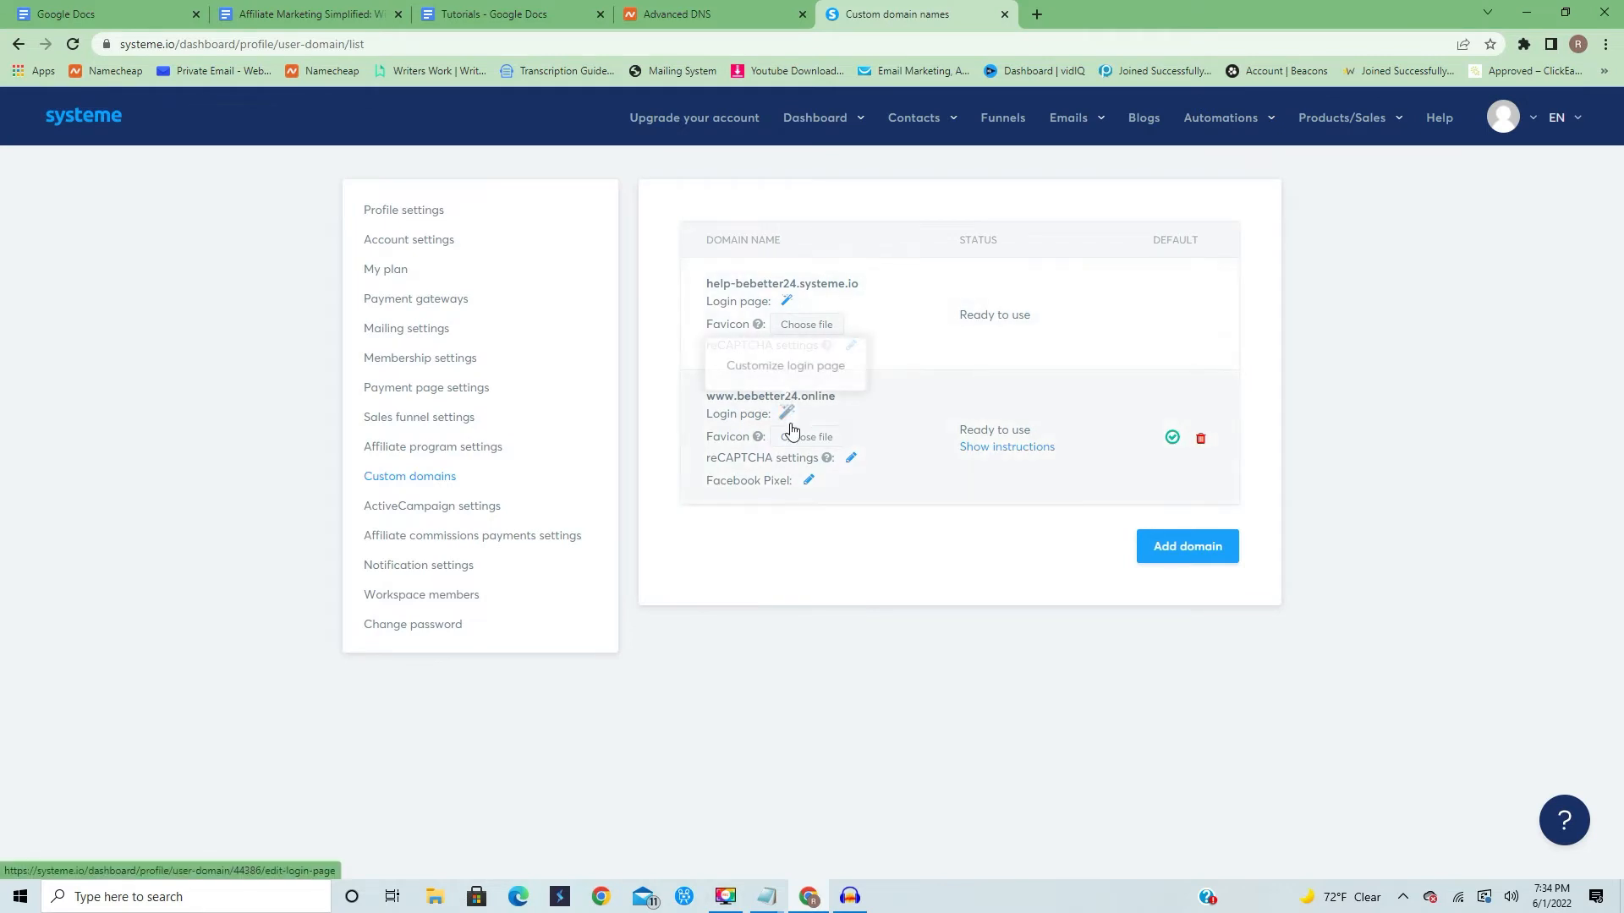
pyautogui.click(677, 8)
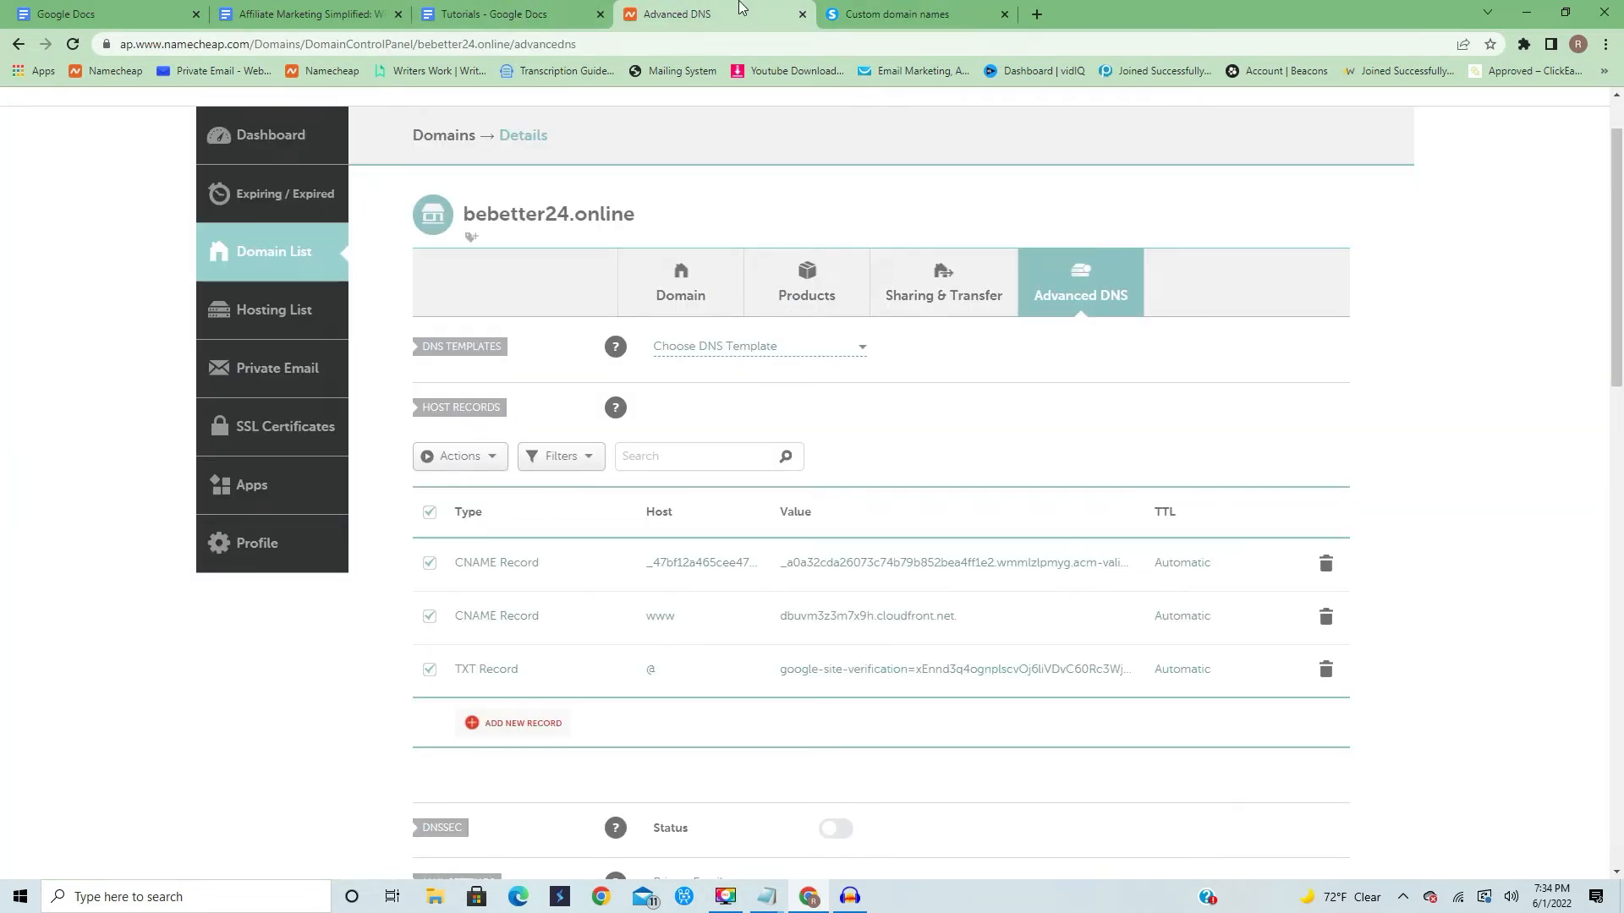
pyautogui.click(890, 8)
pyautogui.click(1511, 124)
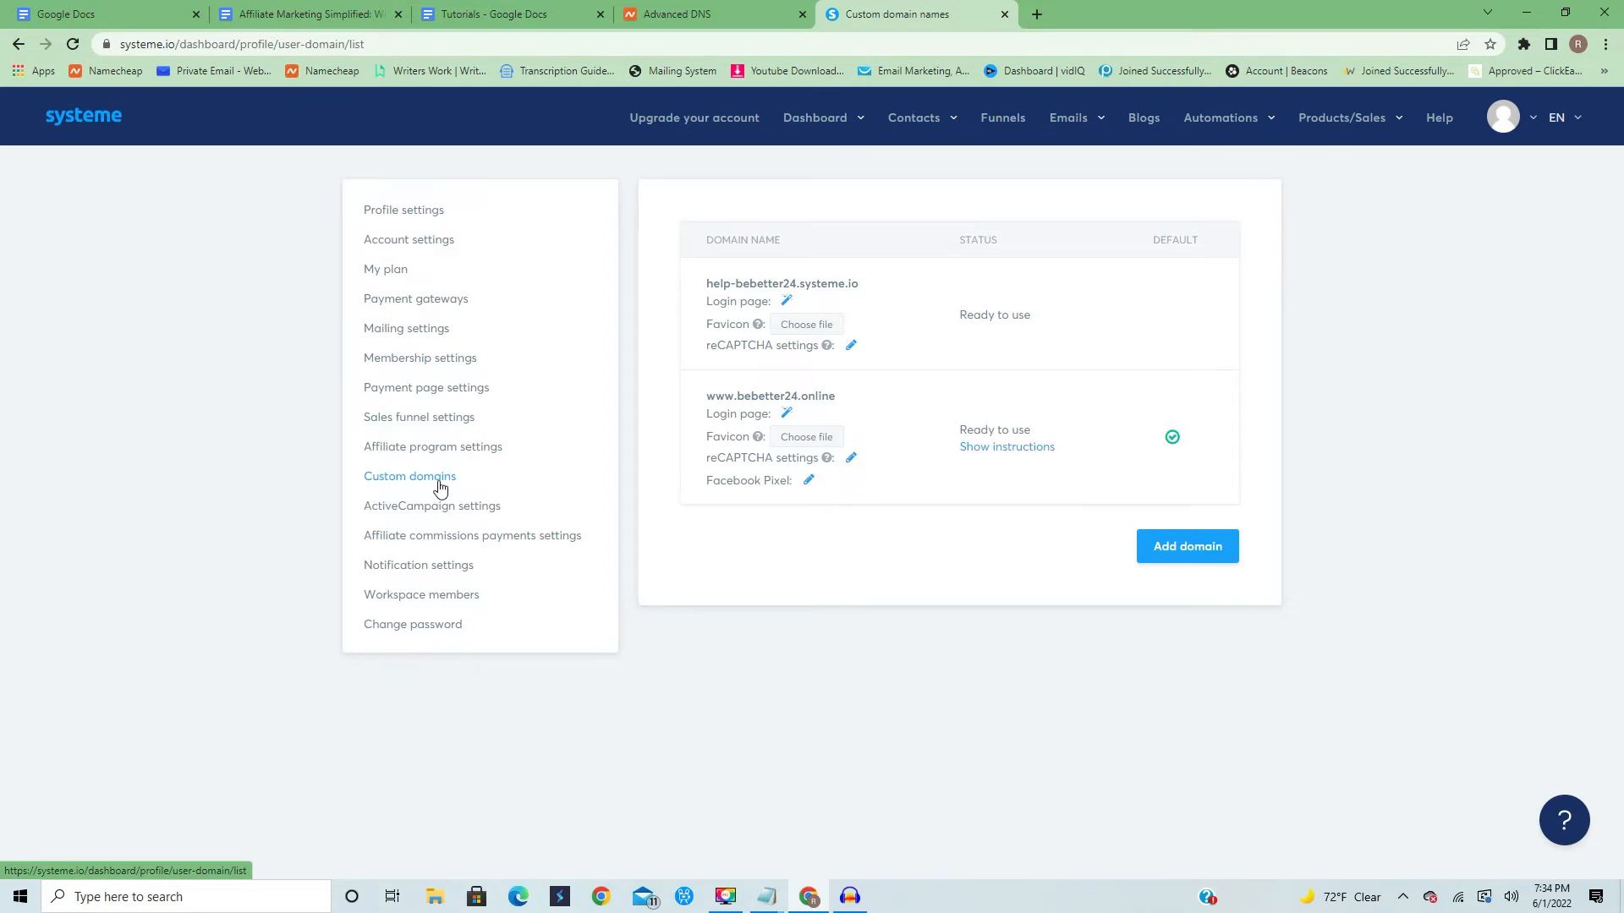
pyautogui.click(1007, 449)
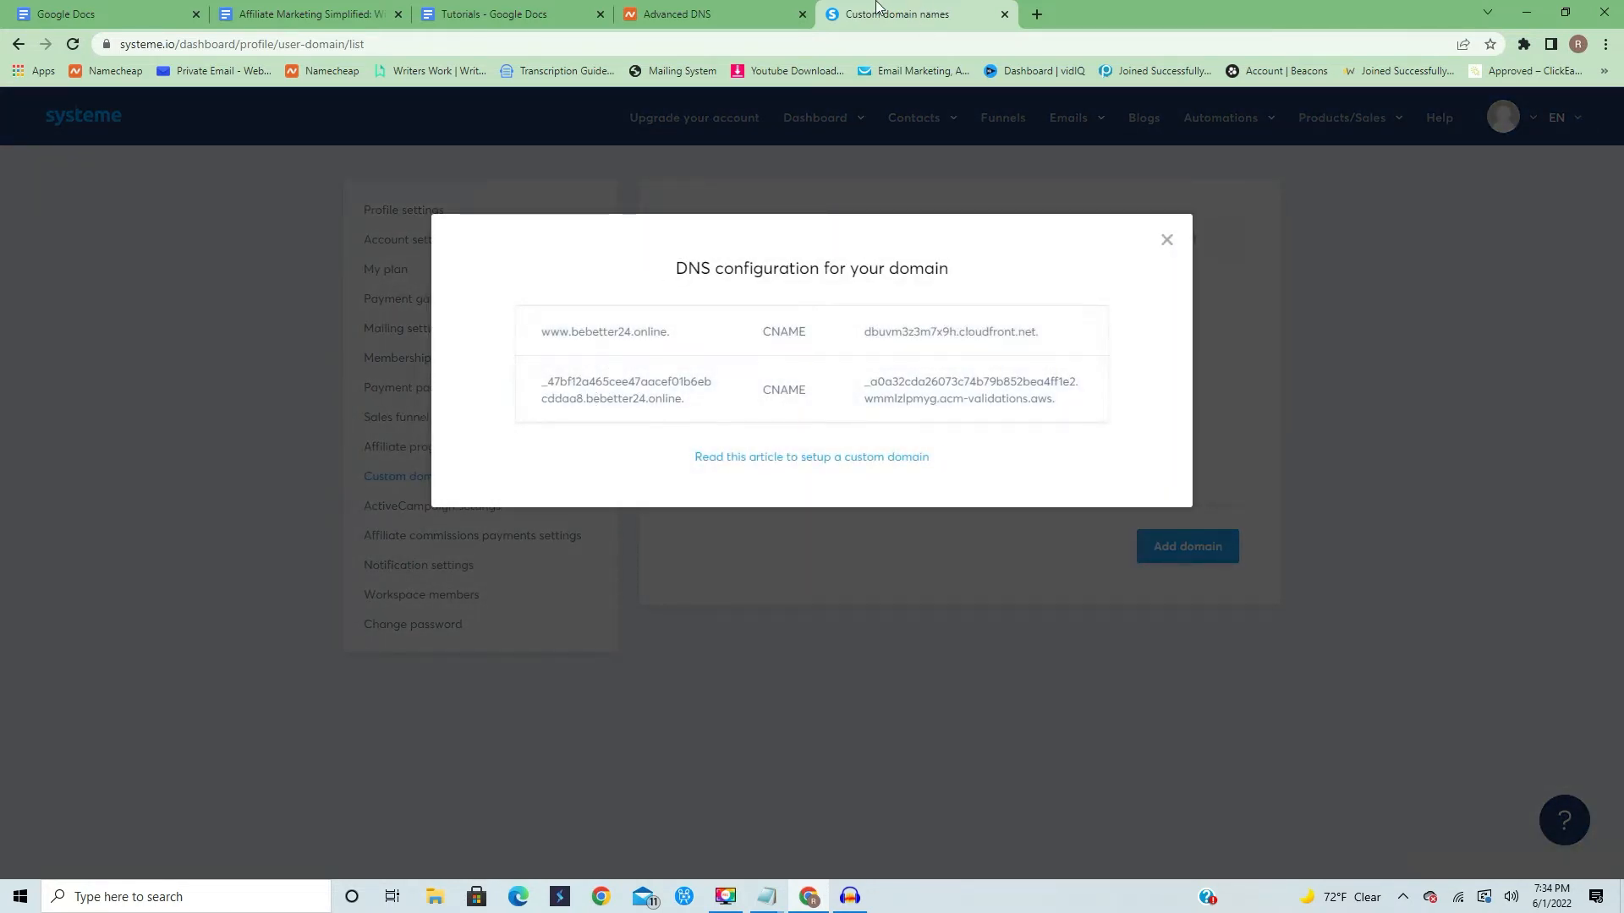
# Switch to Namecheap, open the first CNAME host record for editing with its type kept as CNAME Record, and include it in the selection
pyautogui.click(694, 12)
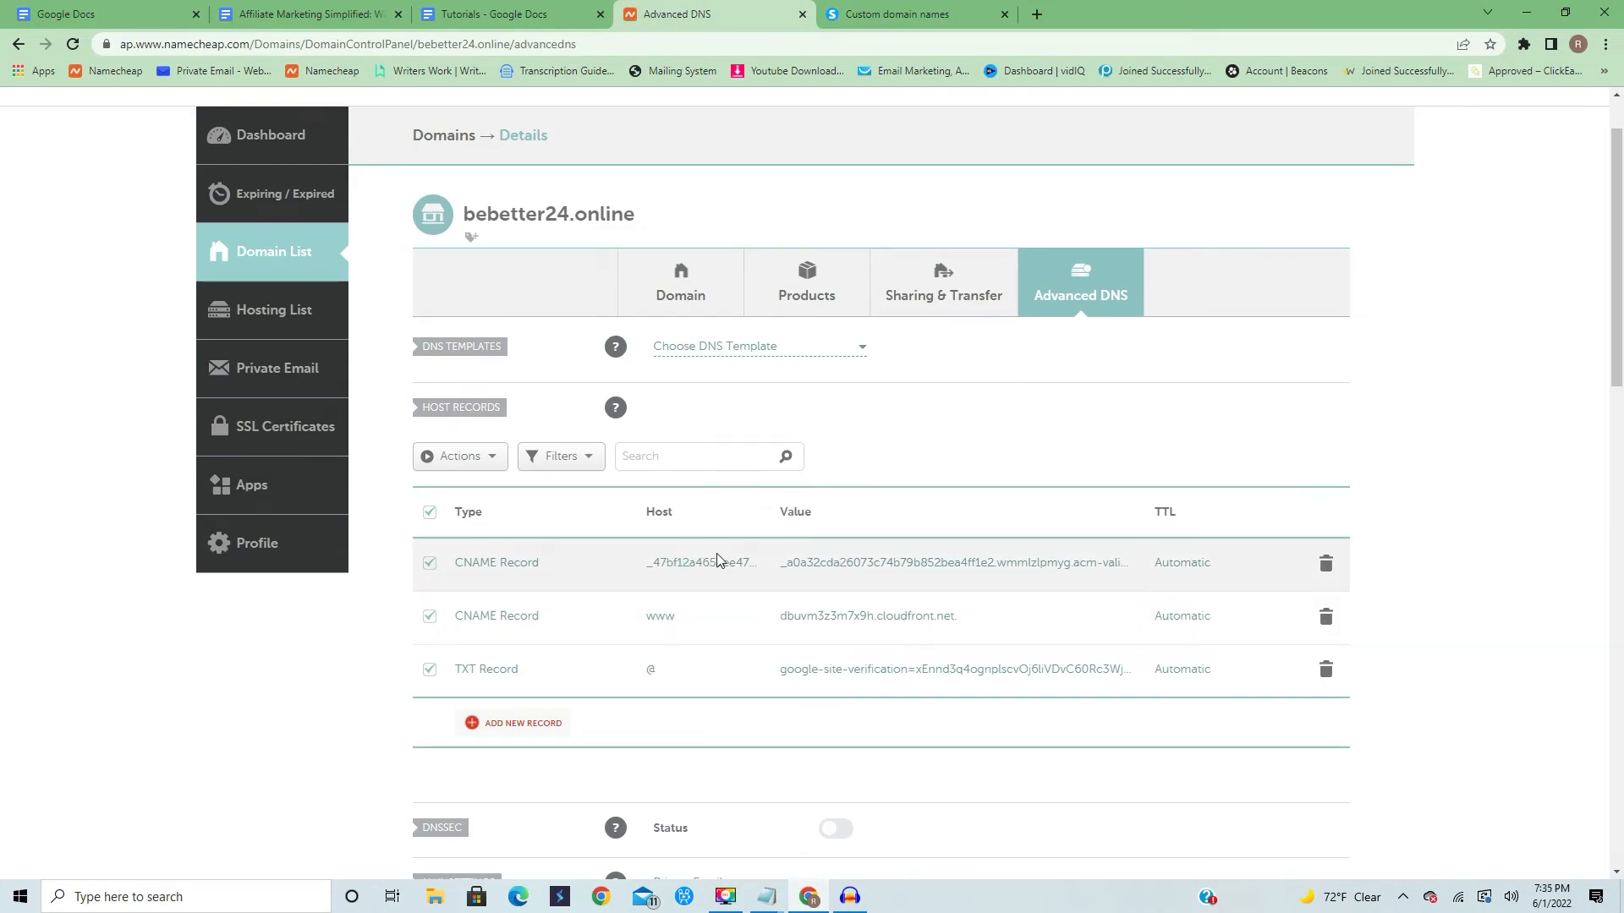
pyautogui.scroll(-1, 717, 559)
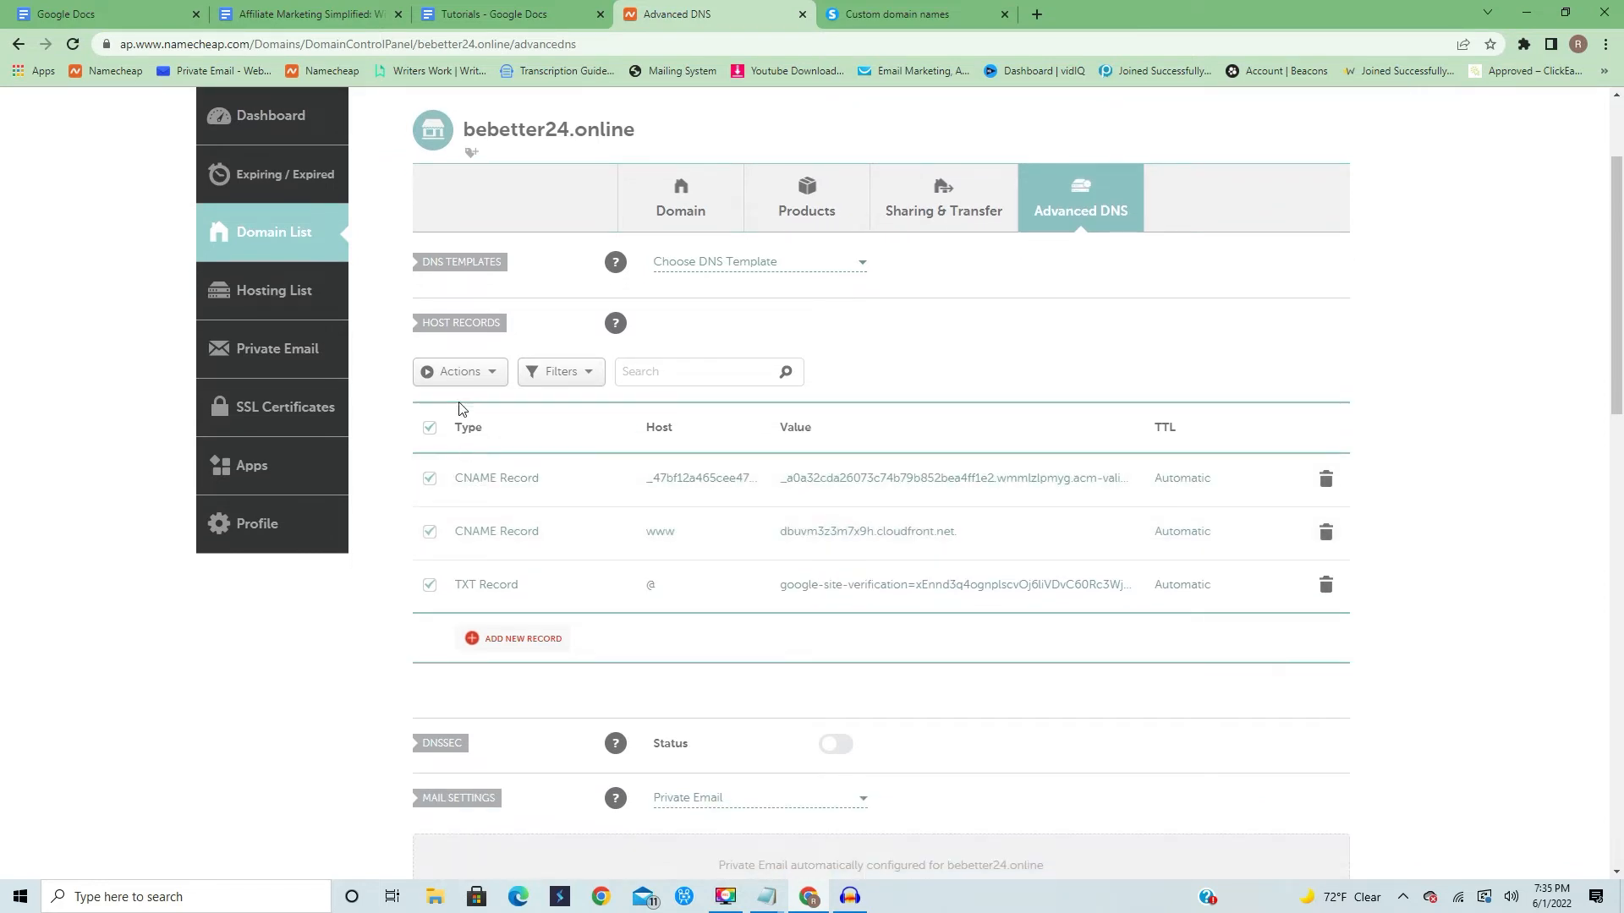
pyautogui.click(545, 481)
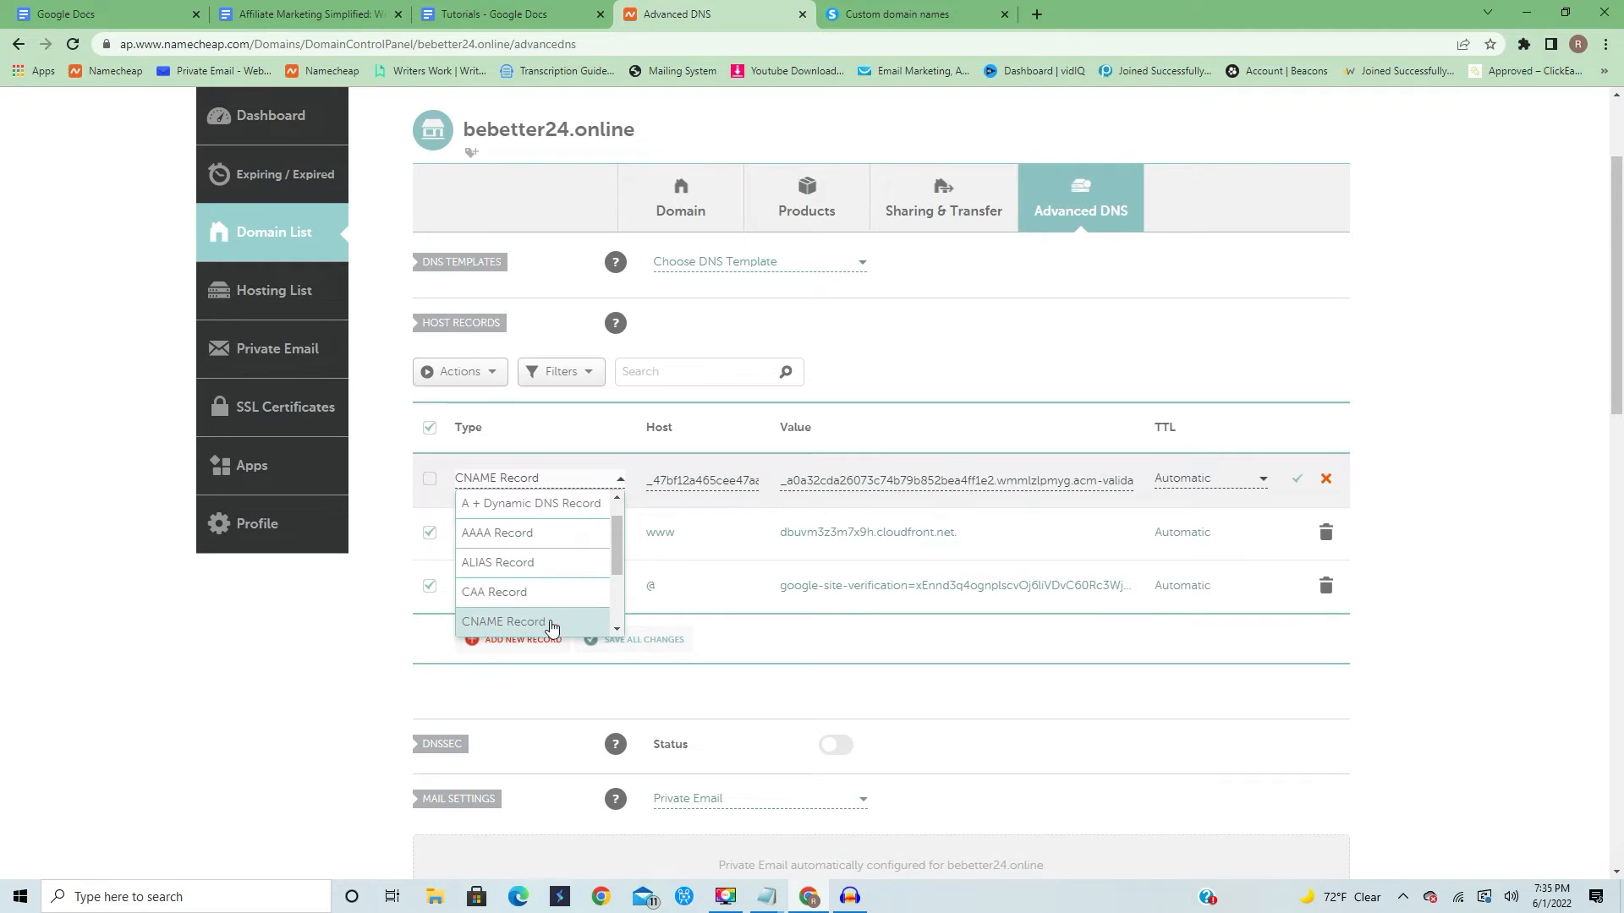
pyautogui.scroll(-1, 551, 592)
pyautogui.click(543, 532)
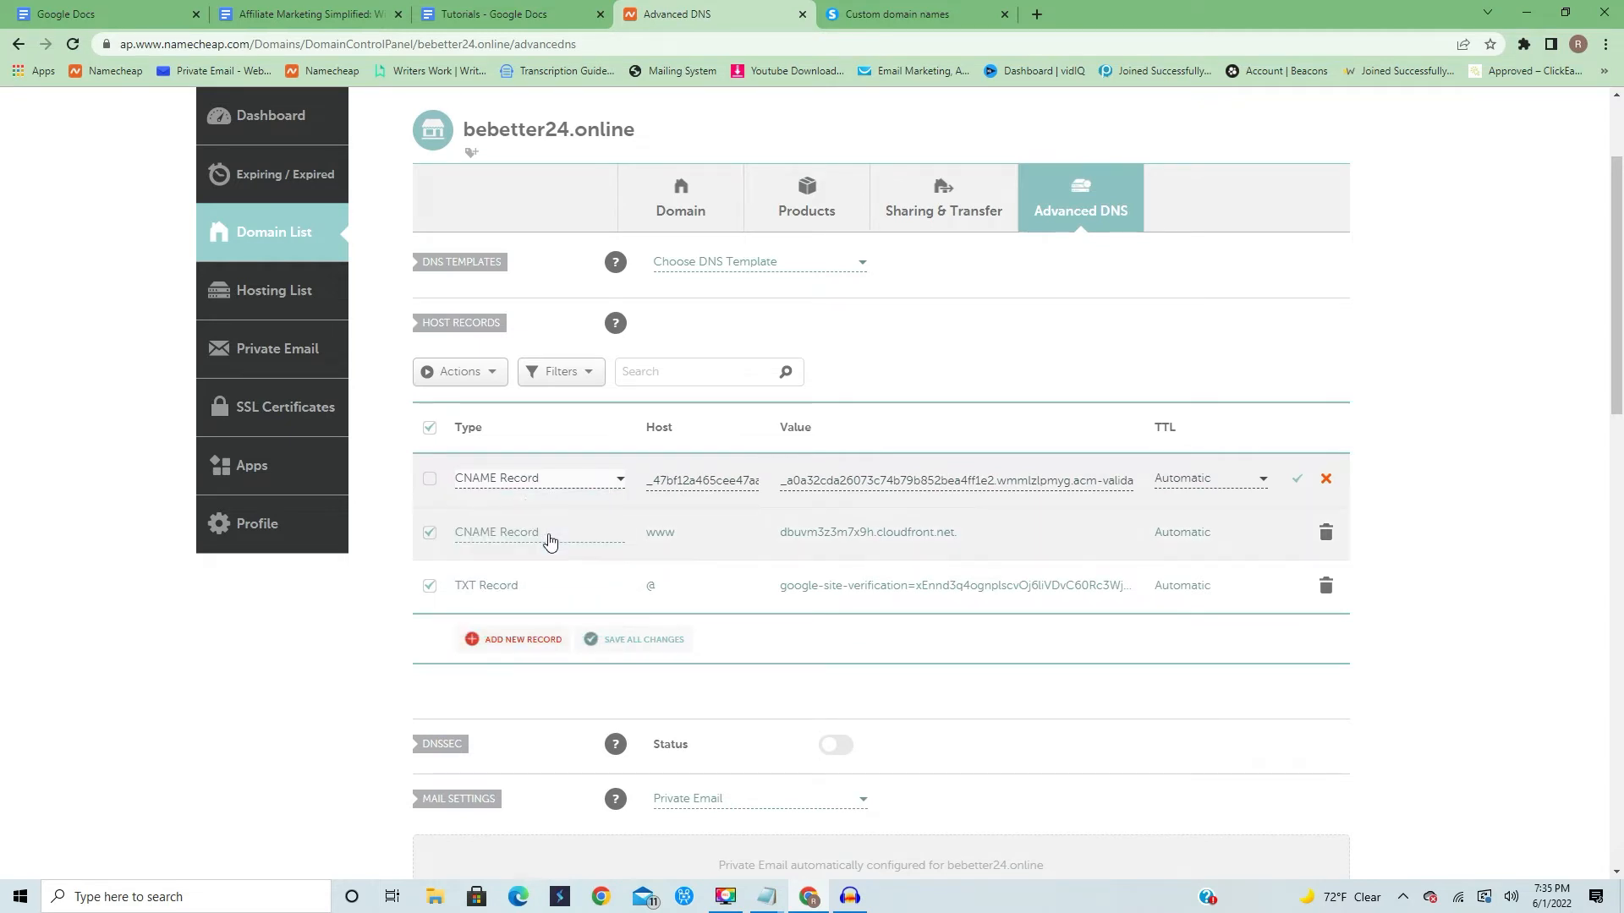
pyautogui.click(434, 480)
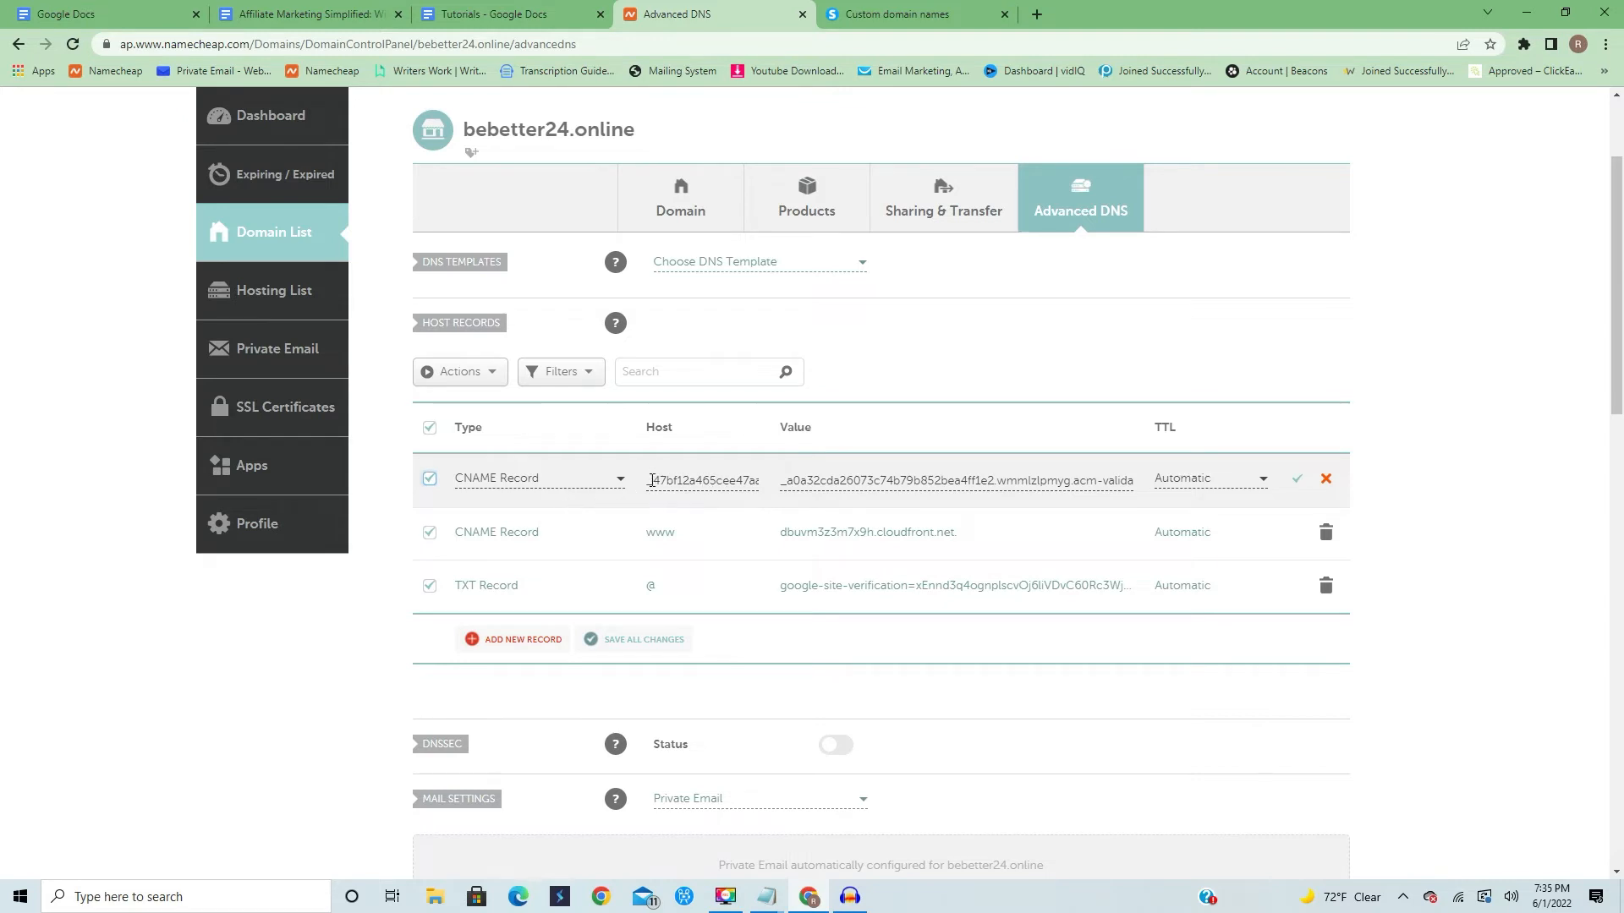
# Compare the validation CNAME's host in Systeme.io and Namecheap, highlighting only the part before .bebetter24.online in Systeme.io's DNS configuration
pyautogui.click(856, 15)
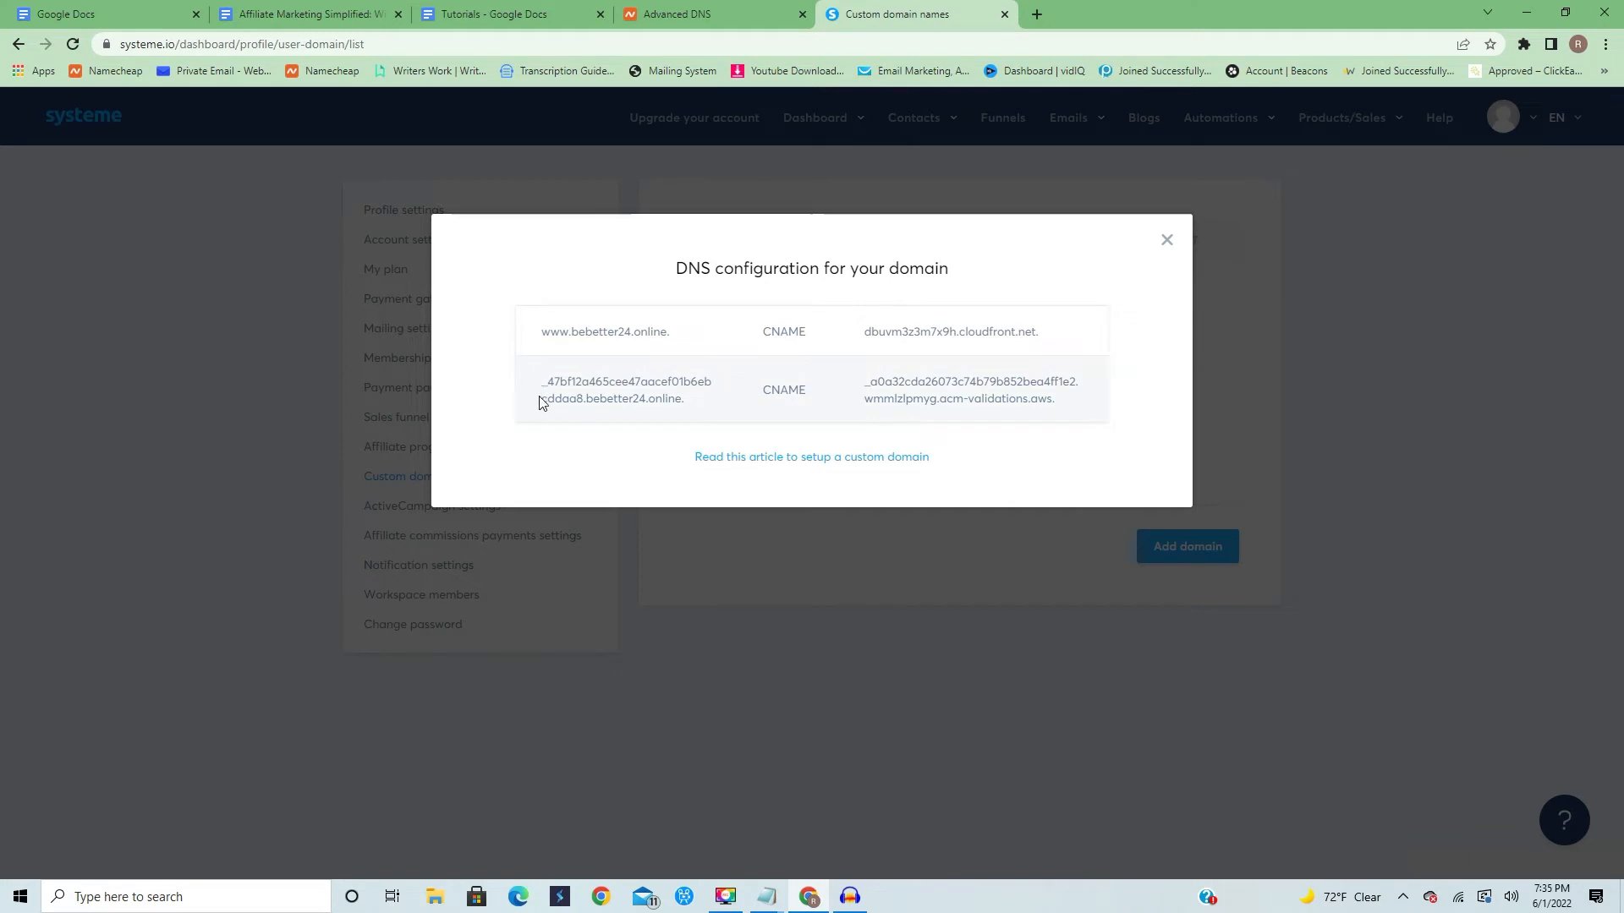
pyautogui.moveTo(542, 381); pyautogui.dragTo(681, 381)
pyautogui.click(747, 12)
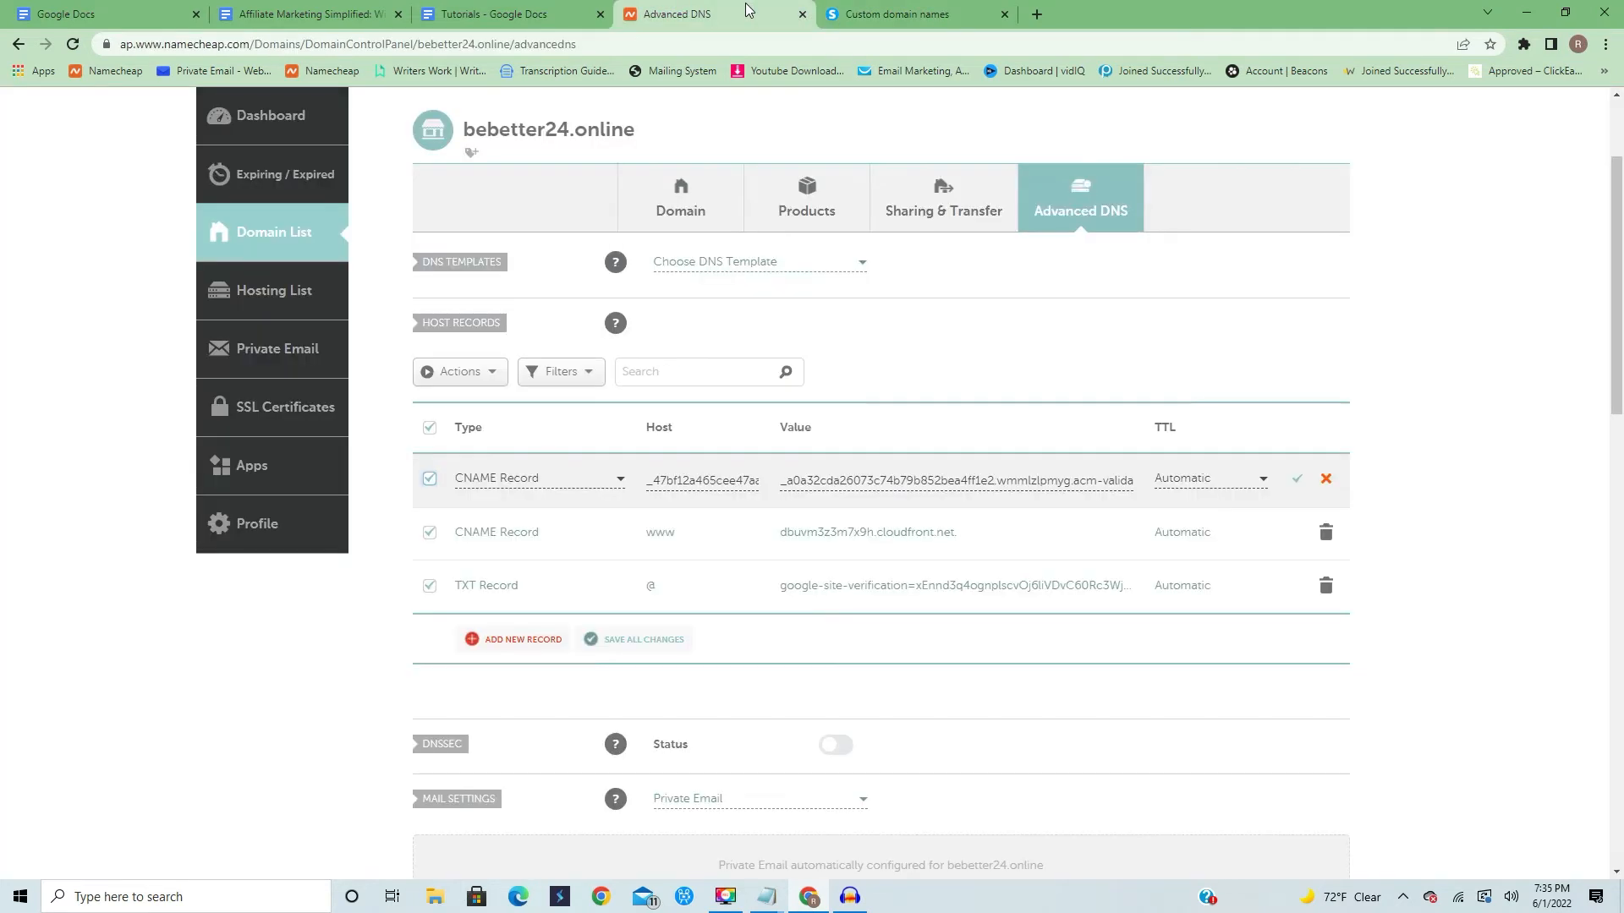
pyautogui.doubleClick(748, 479)
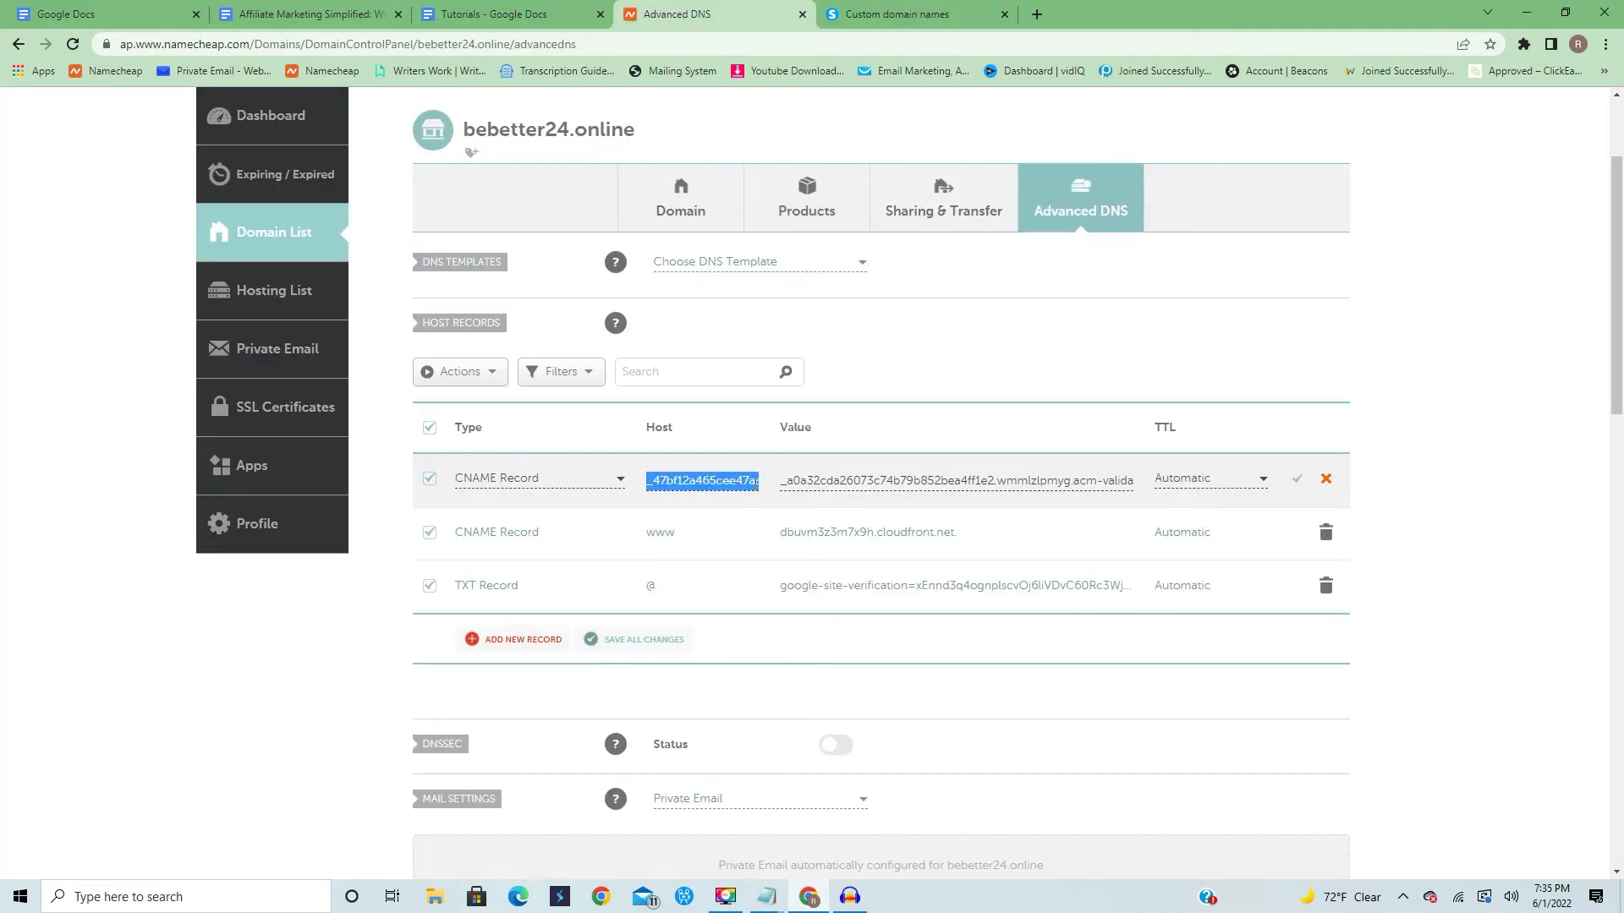
pyautogui.click(882, 12)
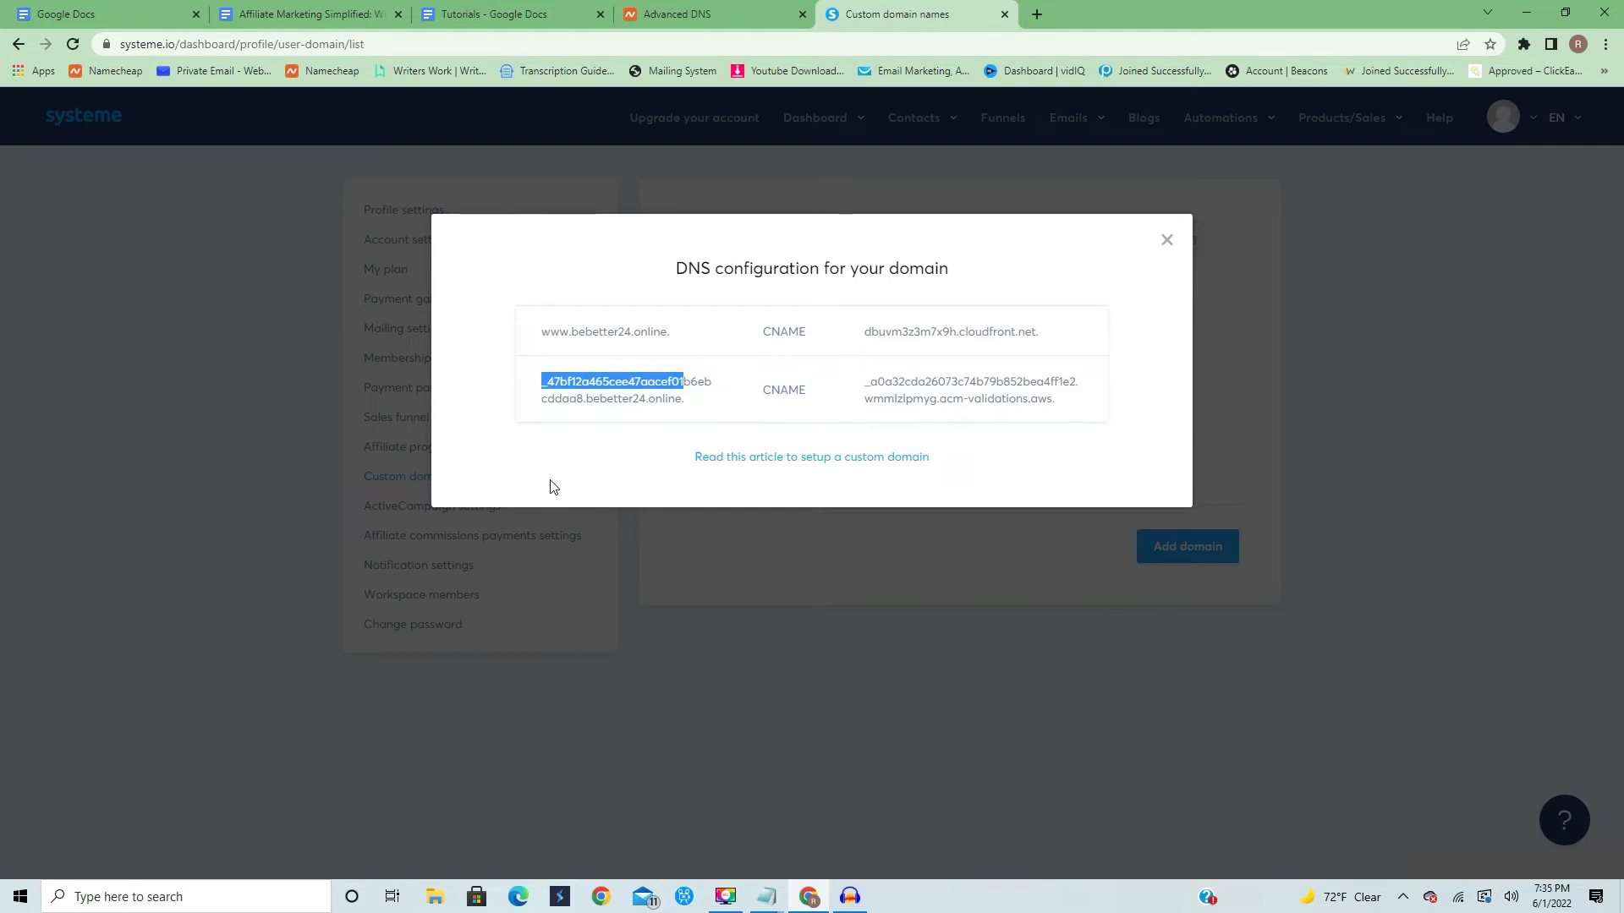
pyautogui.click(565, 379)
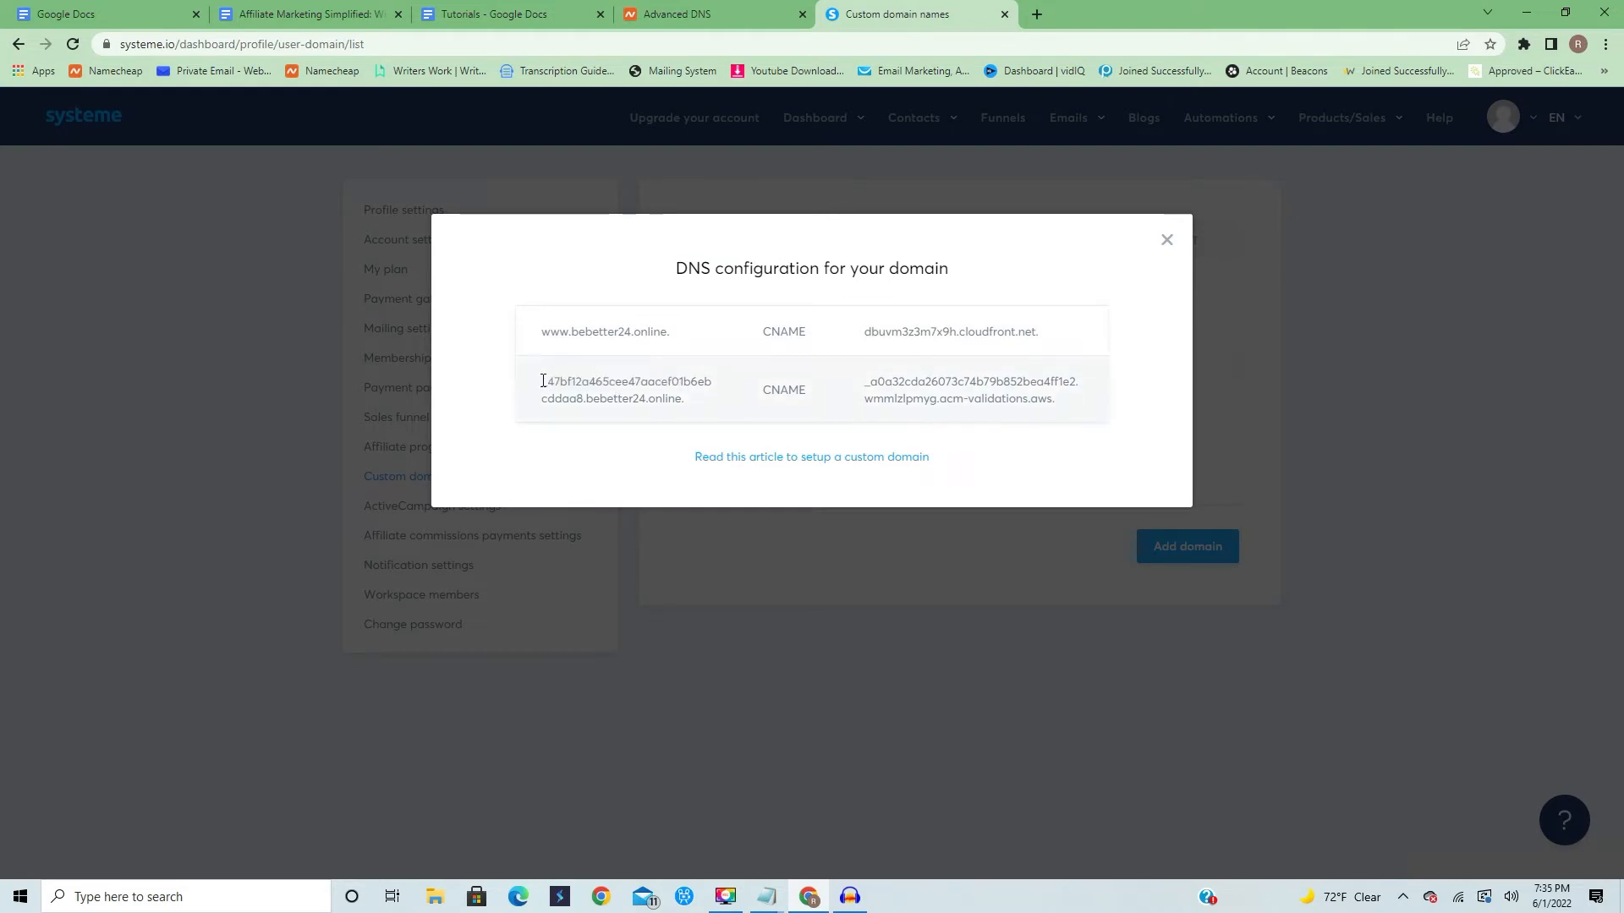
pyautogui.moveTo(542, 382); pyautogui.dragTo(583, 418)
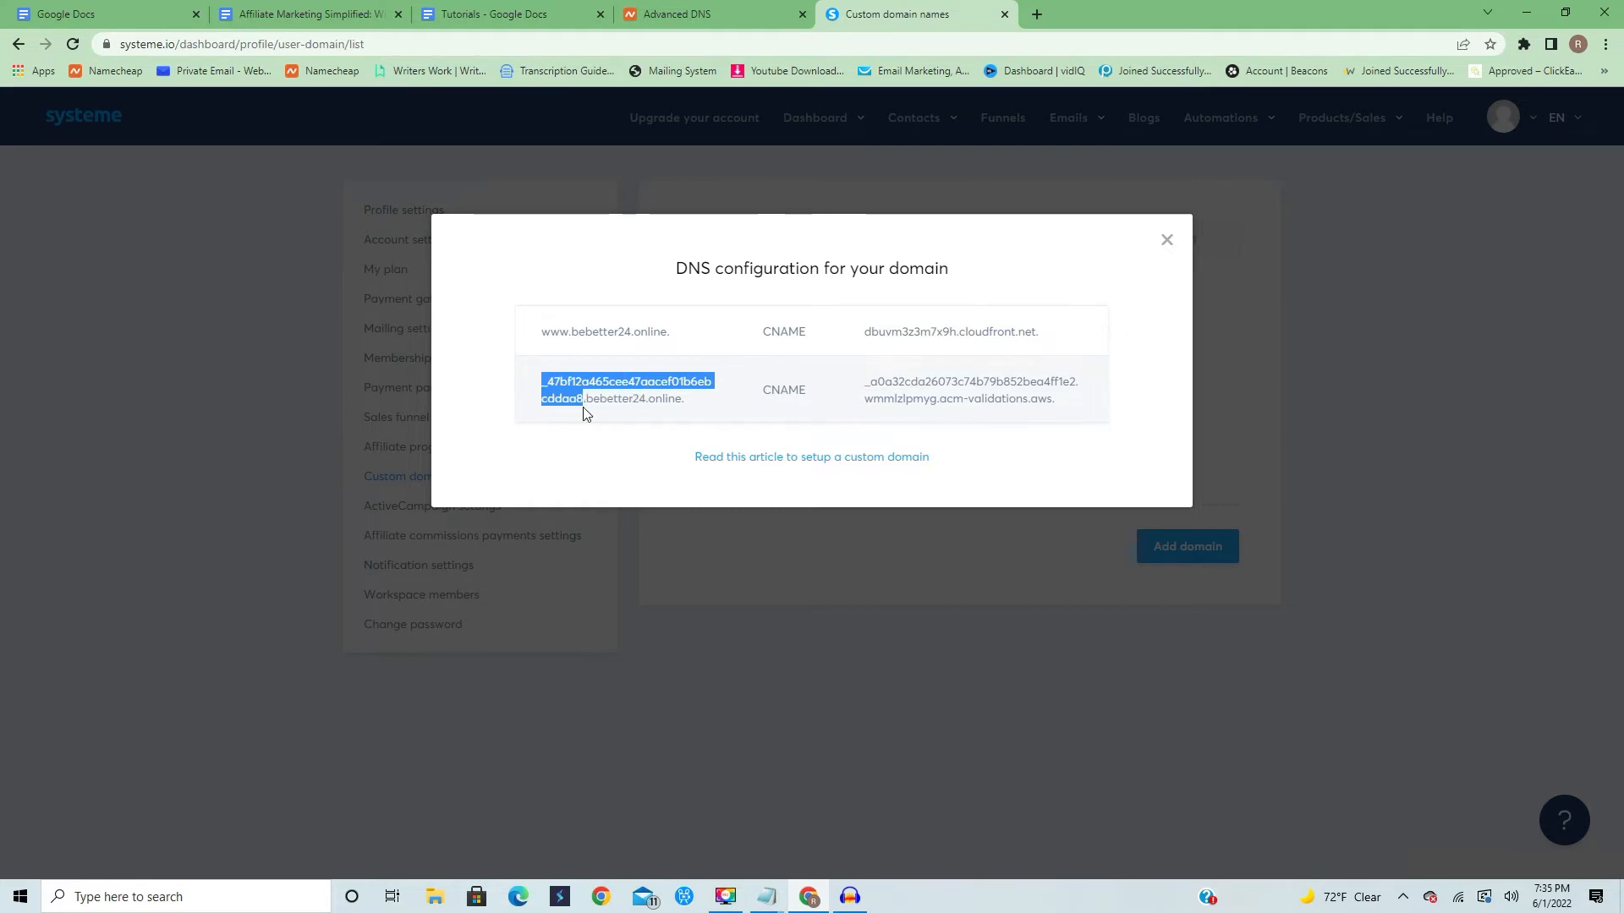
pyautogui.click(791, 12)
pyautogui.moveTo(751, 480); pyautogui.dragTo(788, 481)
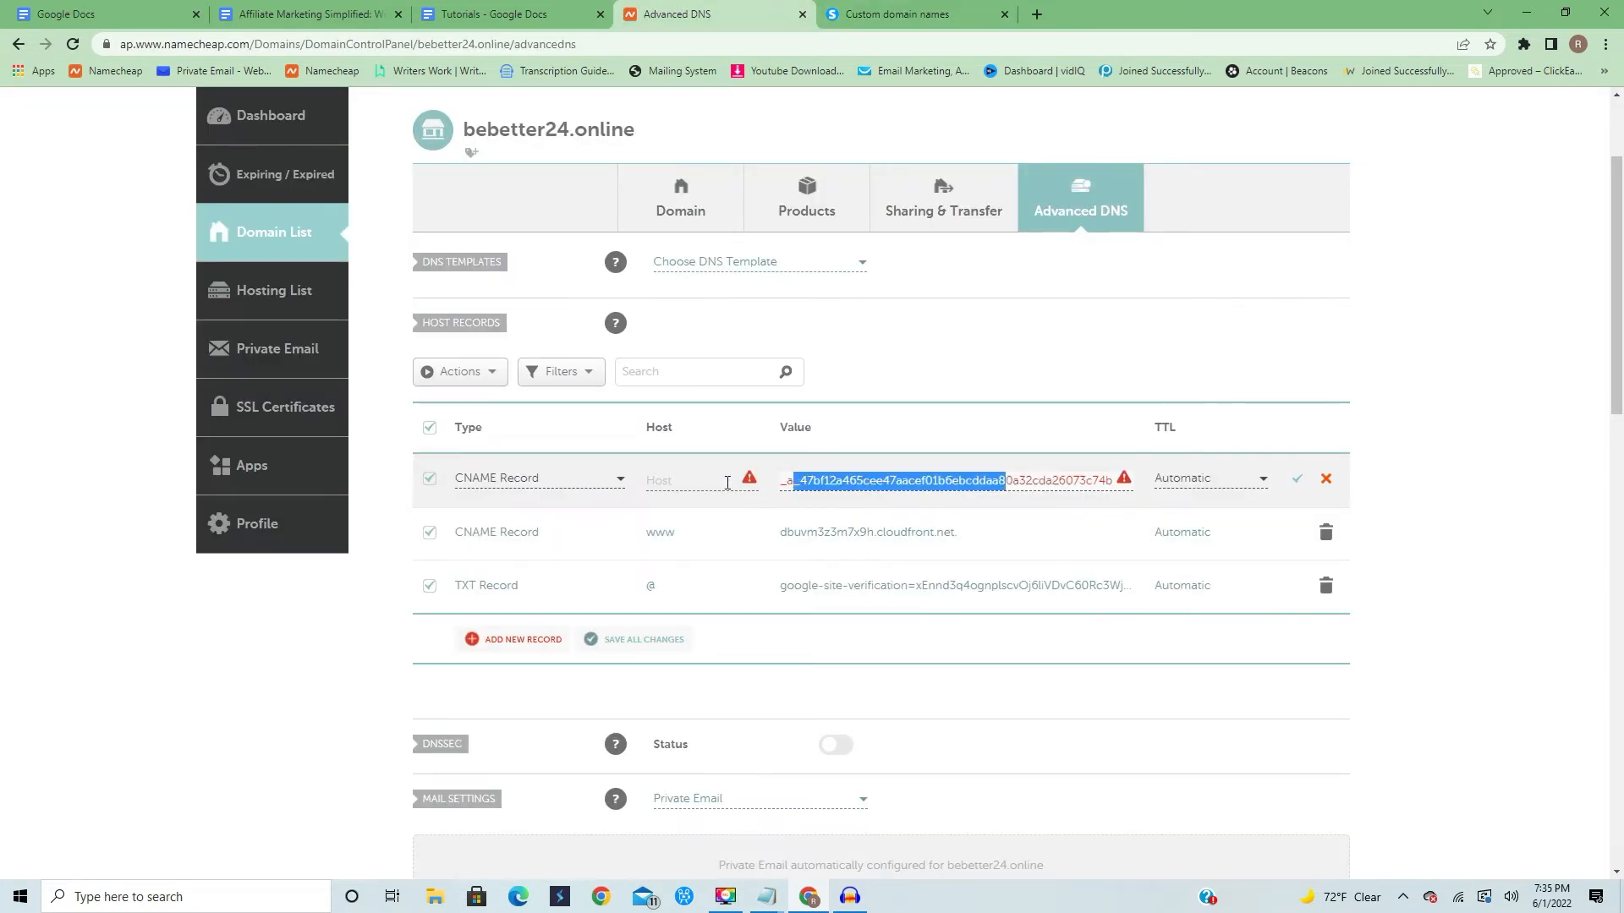
pyautogui.click(660, 478)
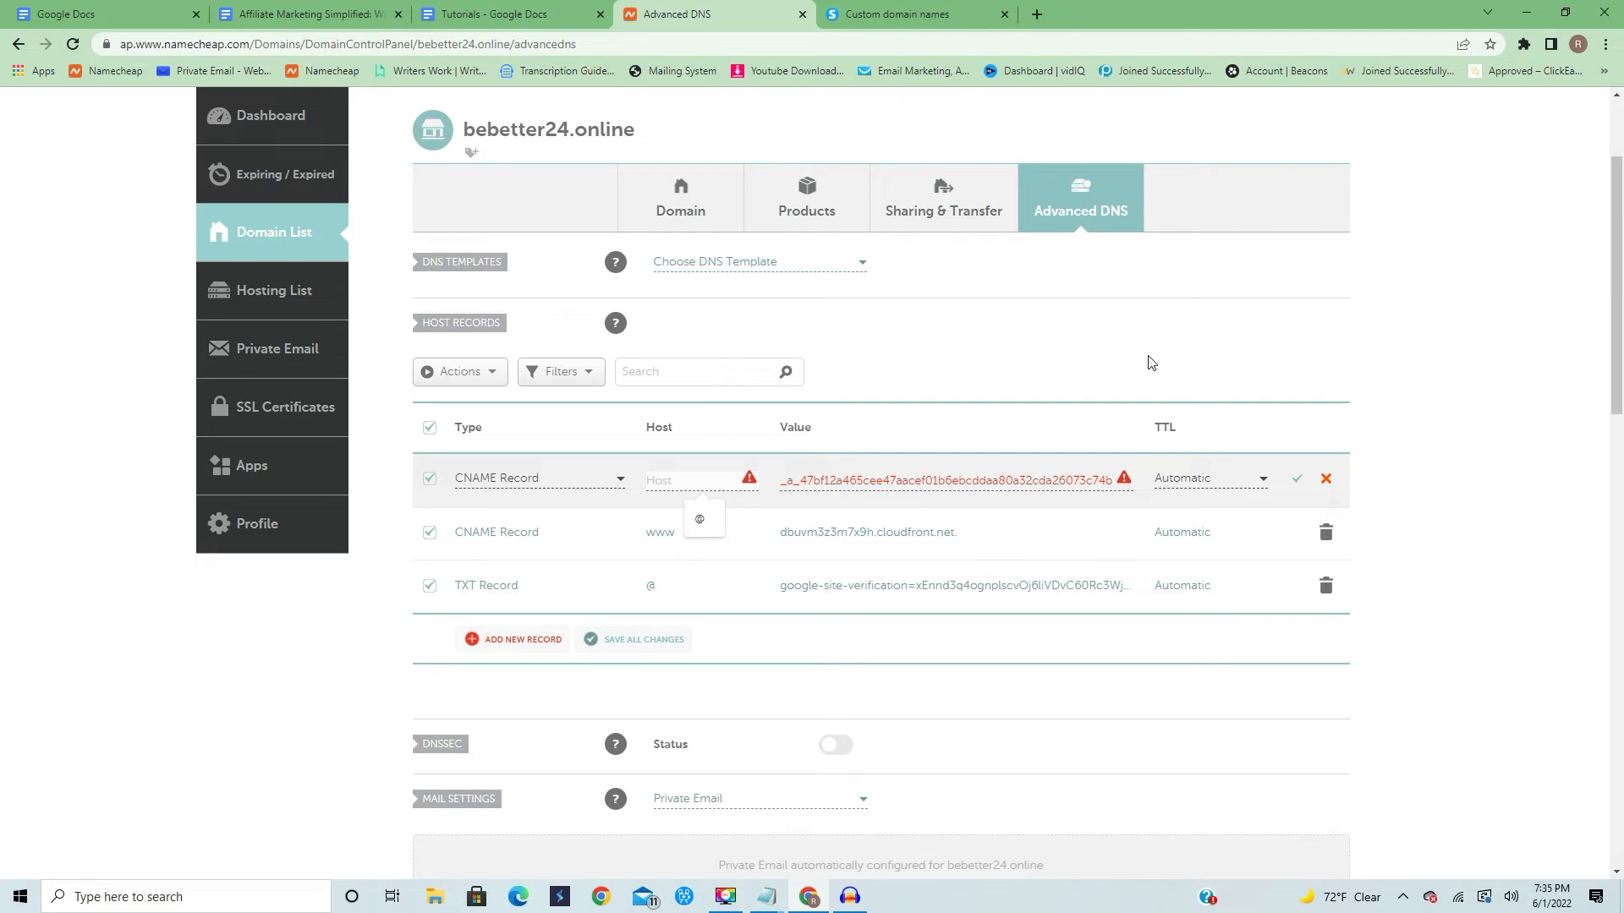
pyautogui.click(14, 49)
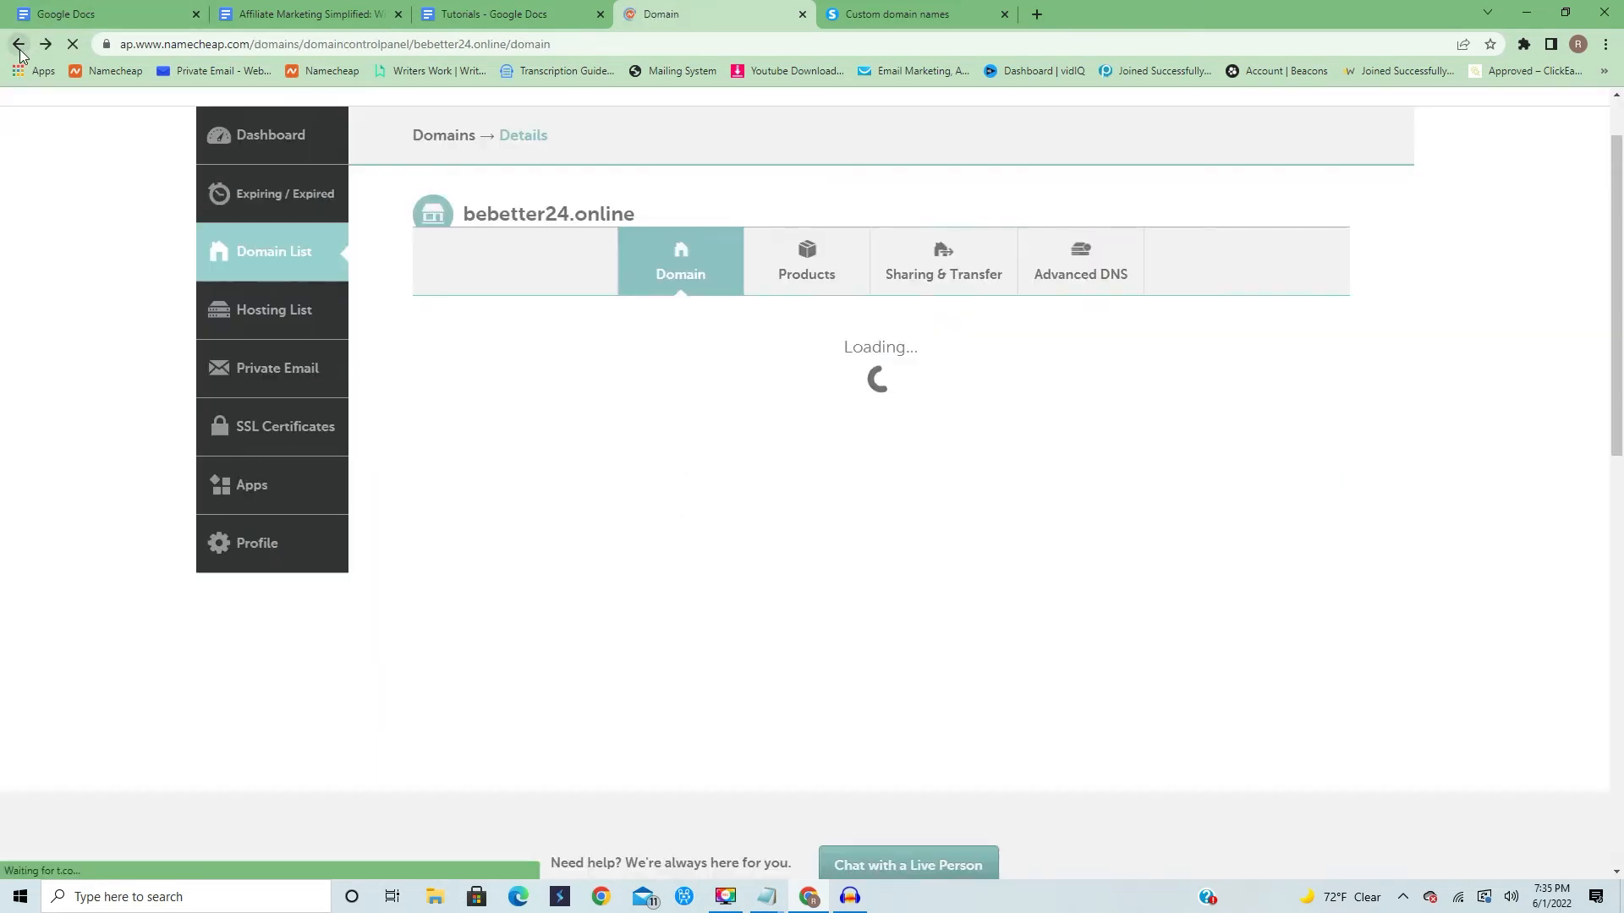
pyautogui.click(49, 45)
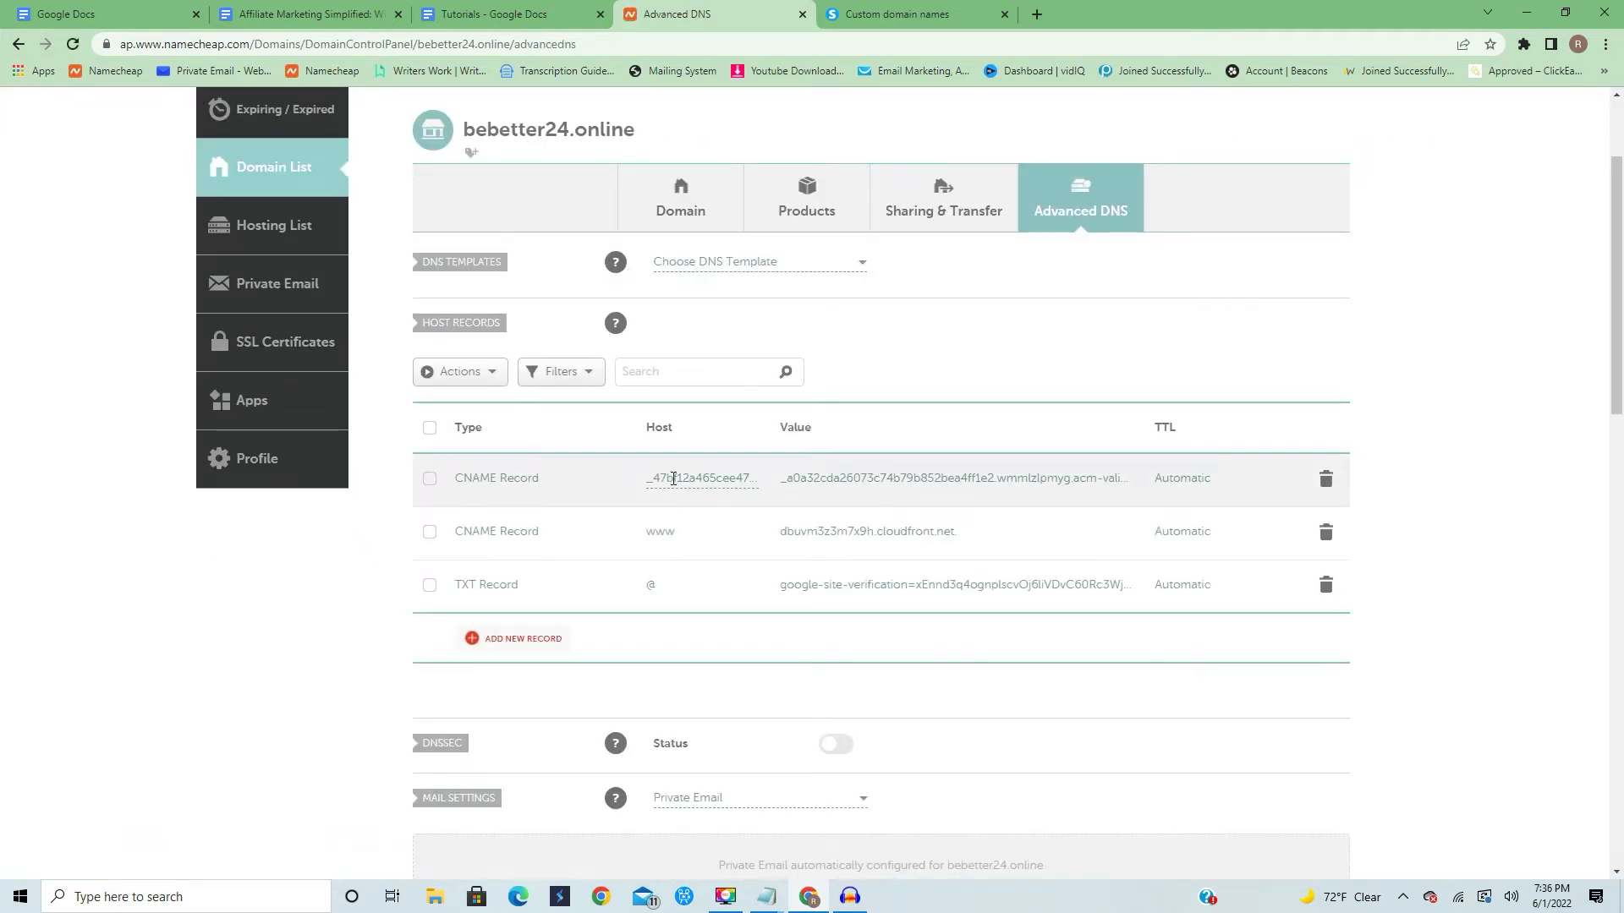
# Open Namecheap's first CNAME host record for editing and check its record type choices, keeping CNAME Record
pyautogui.click(677, 480)
pyautogui.click(884, 14)
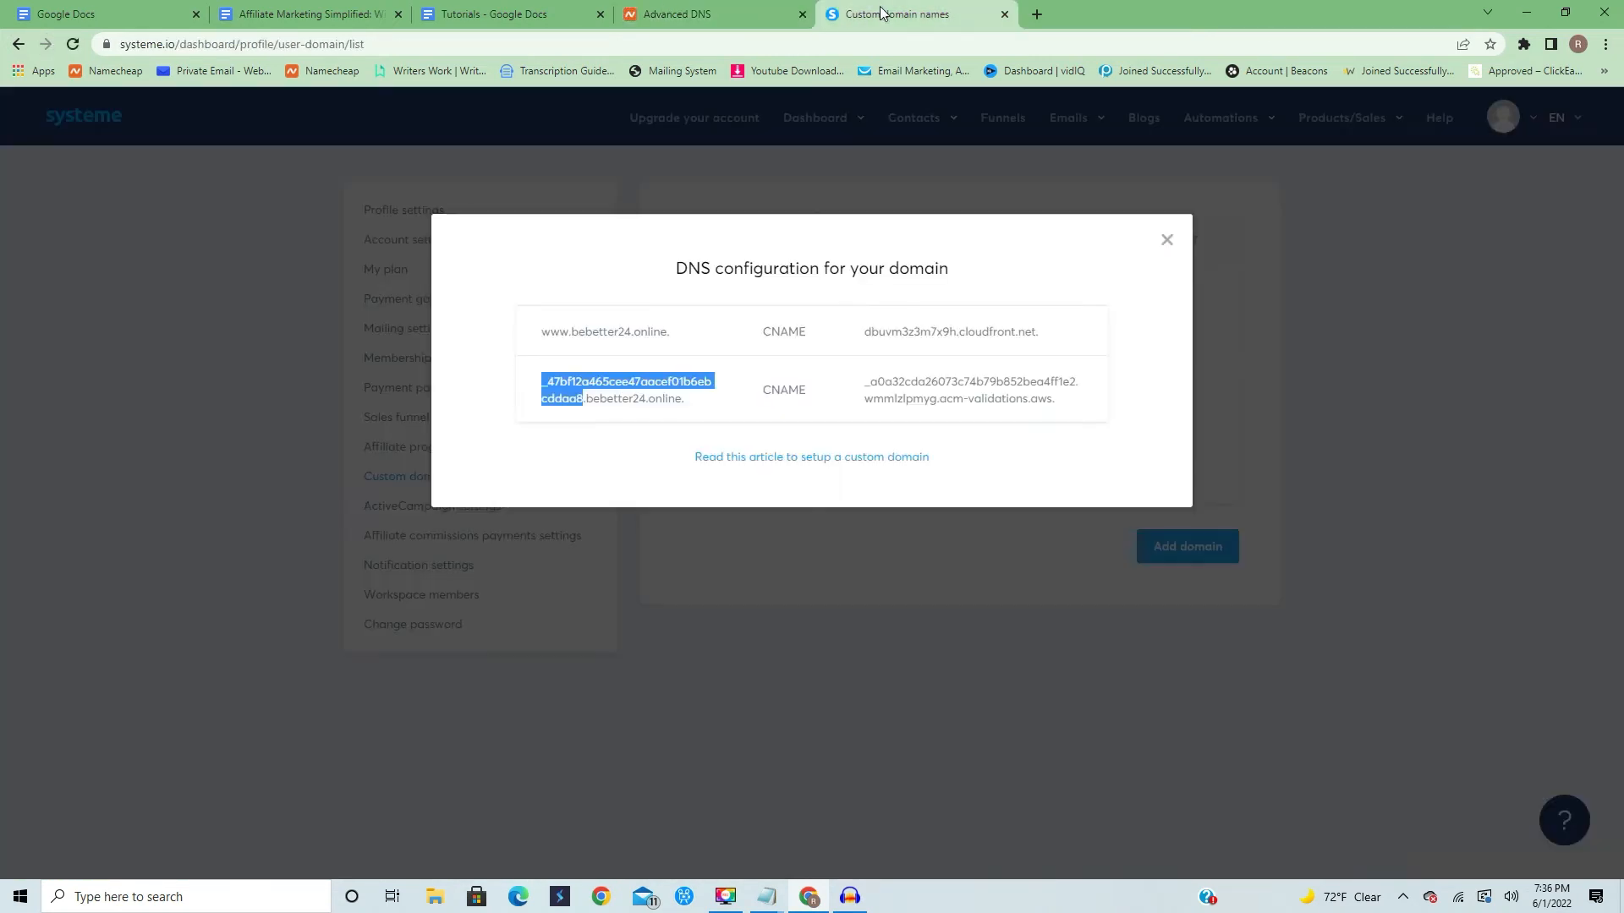
pyautogui.click(705, 11)
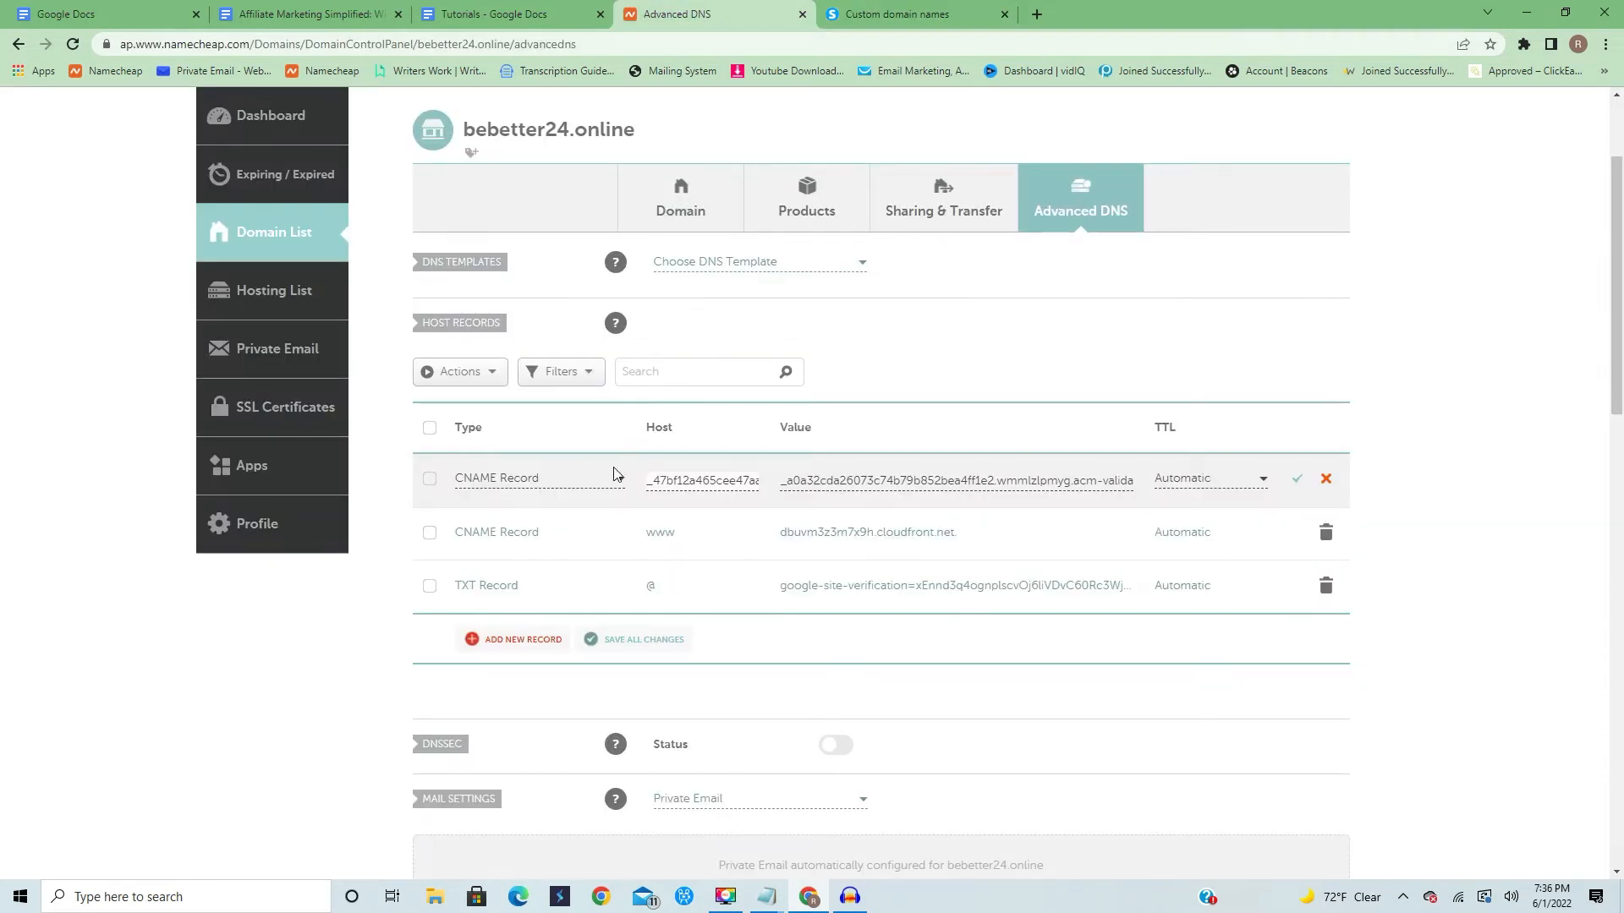
pyautogui.click(575, 480)
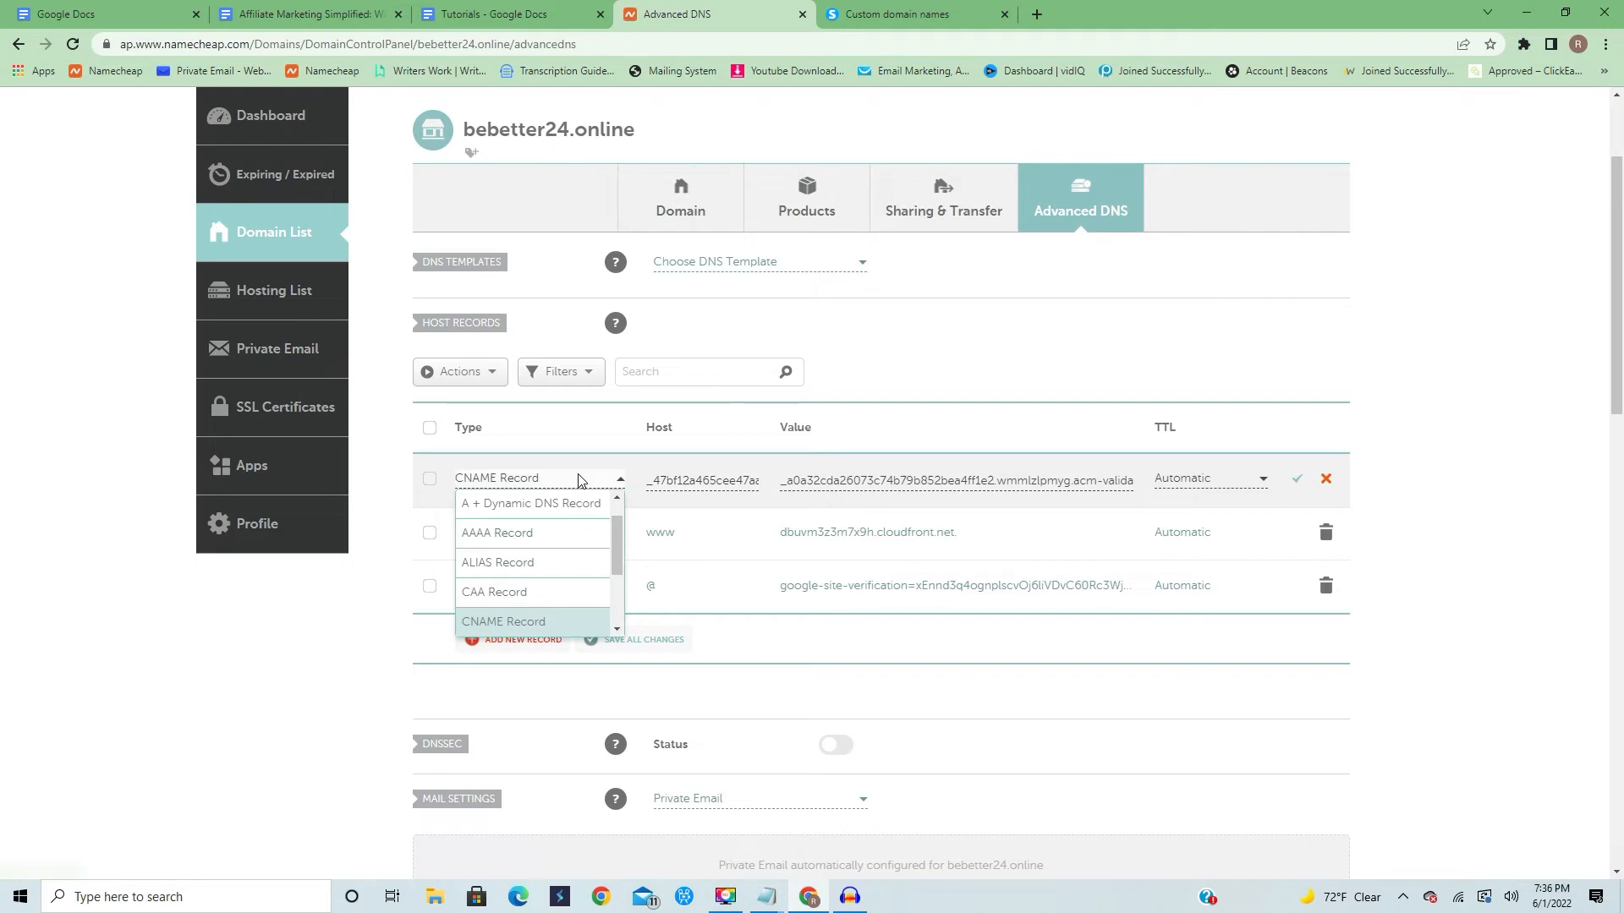
pyautogui.click(578, 481)
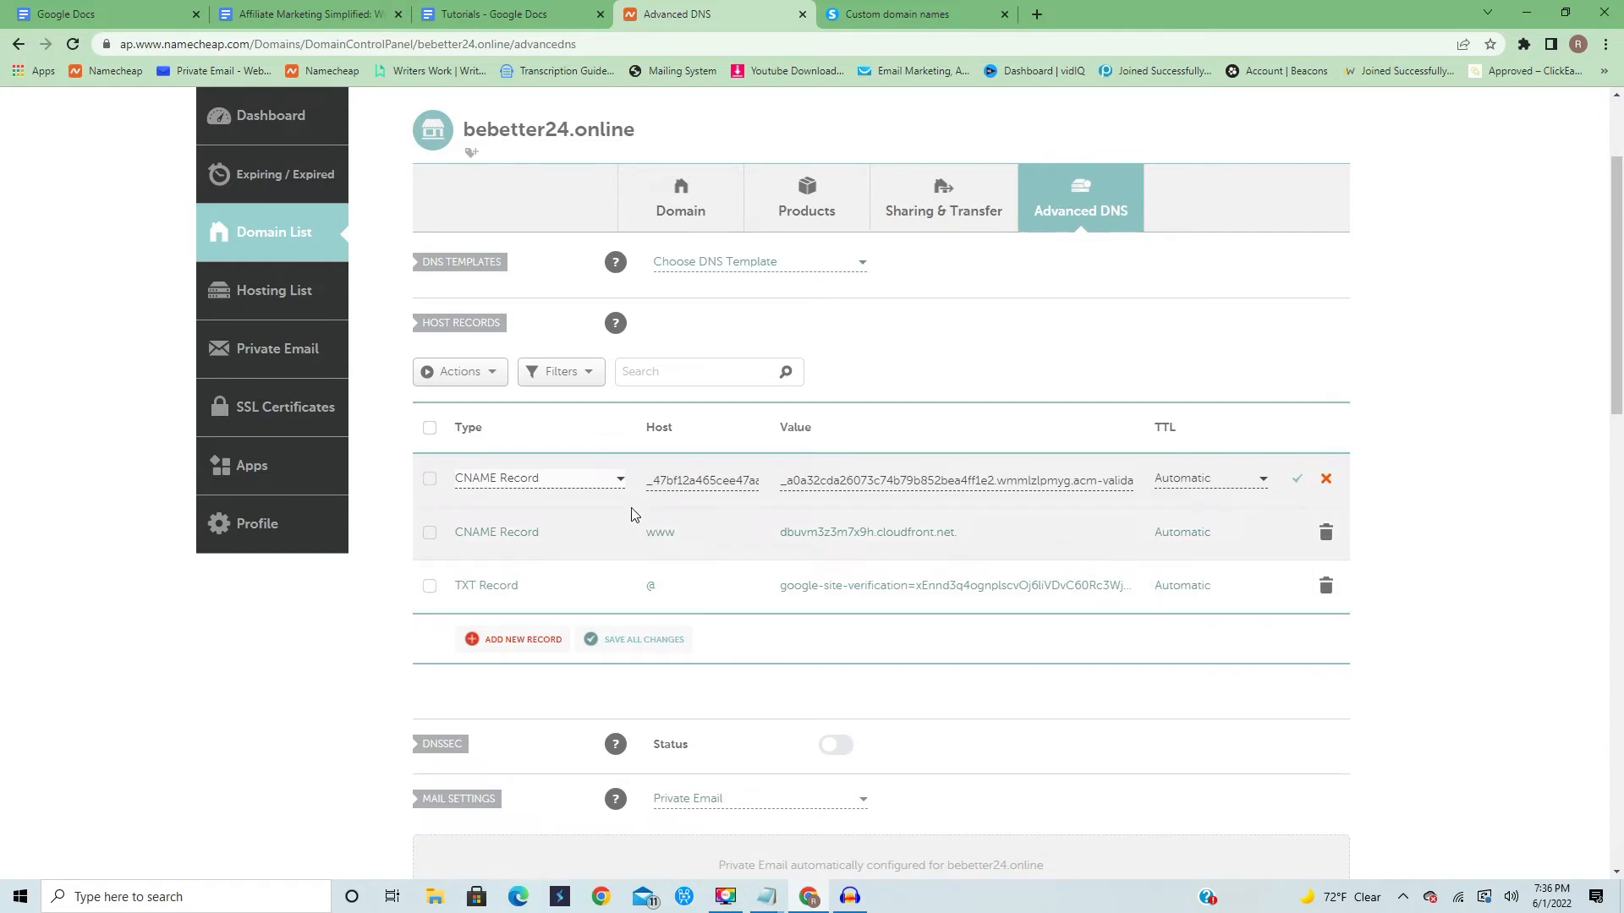
pyautogui.click(594, 484)
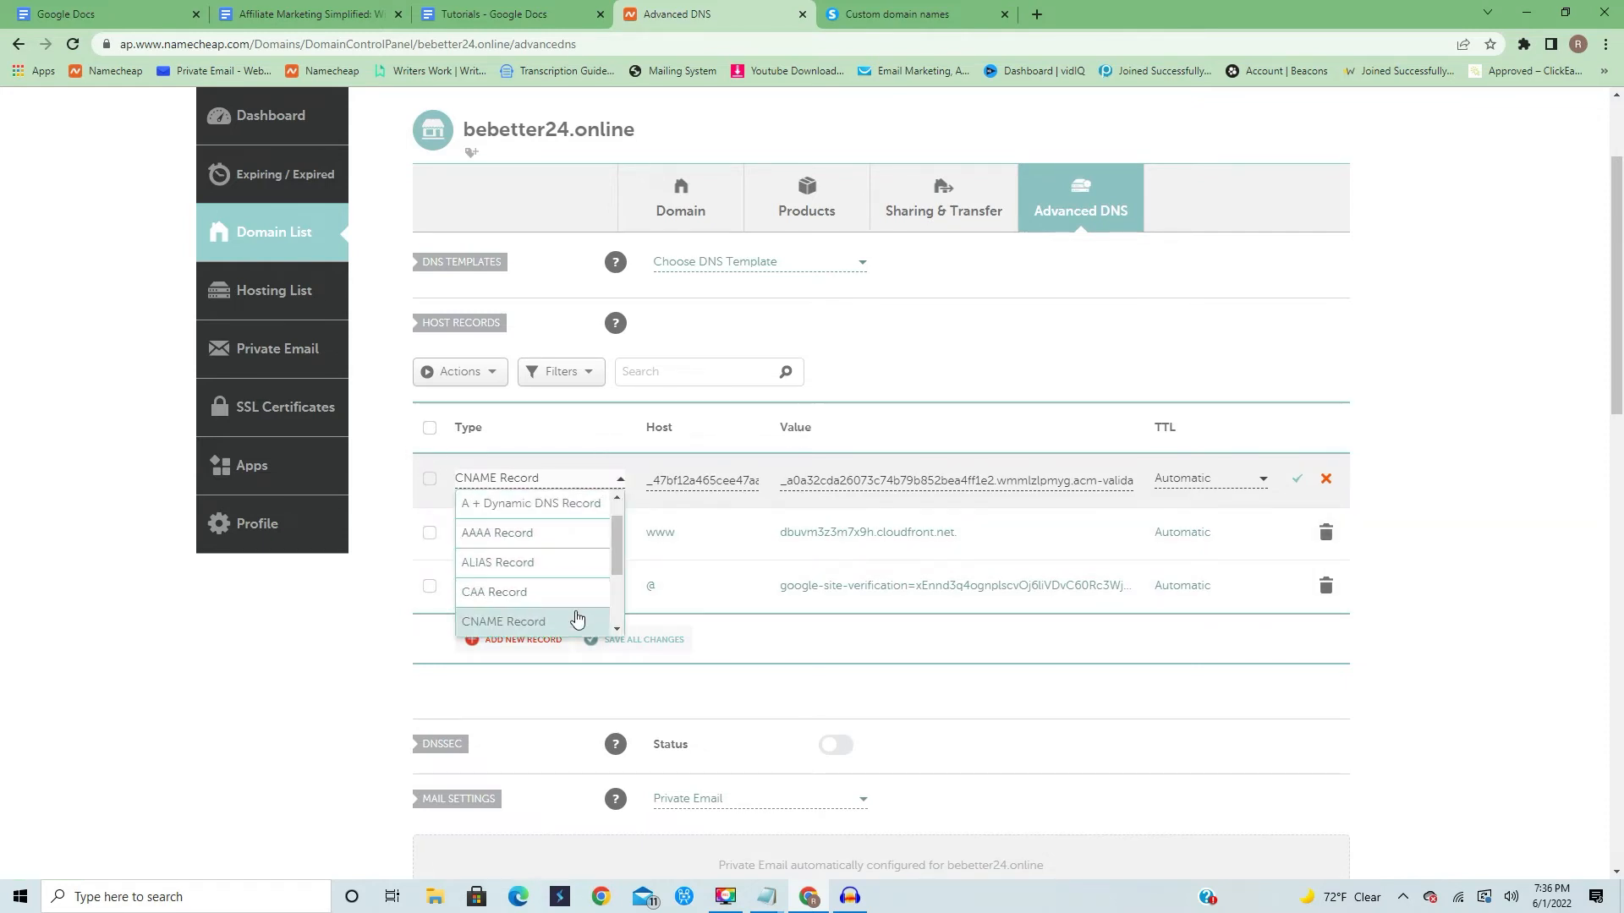
pyautogui.click(638, 463)
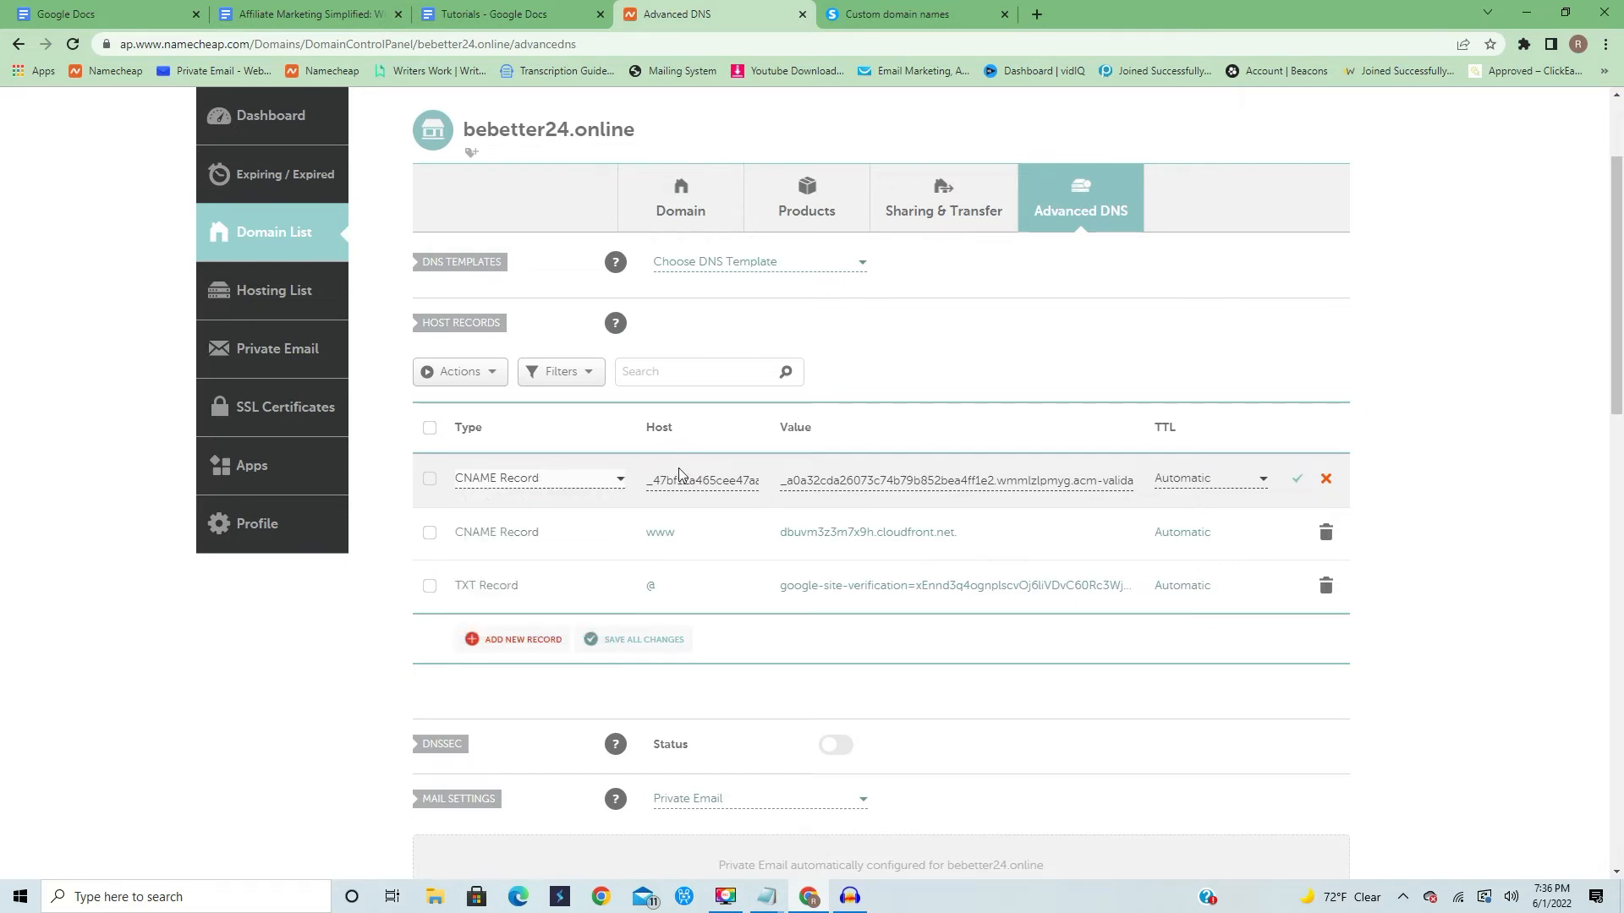
# Highlight the validation CNAME's host before .bebetter24.online in Systeme.io and compare it with the first CNAME record's host in Namecheap
pyautogui.click(896, 15)
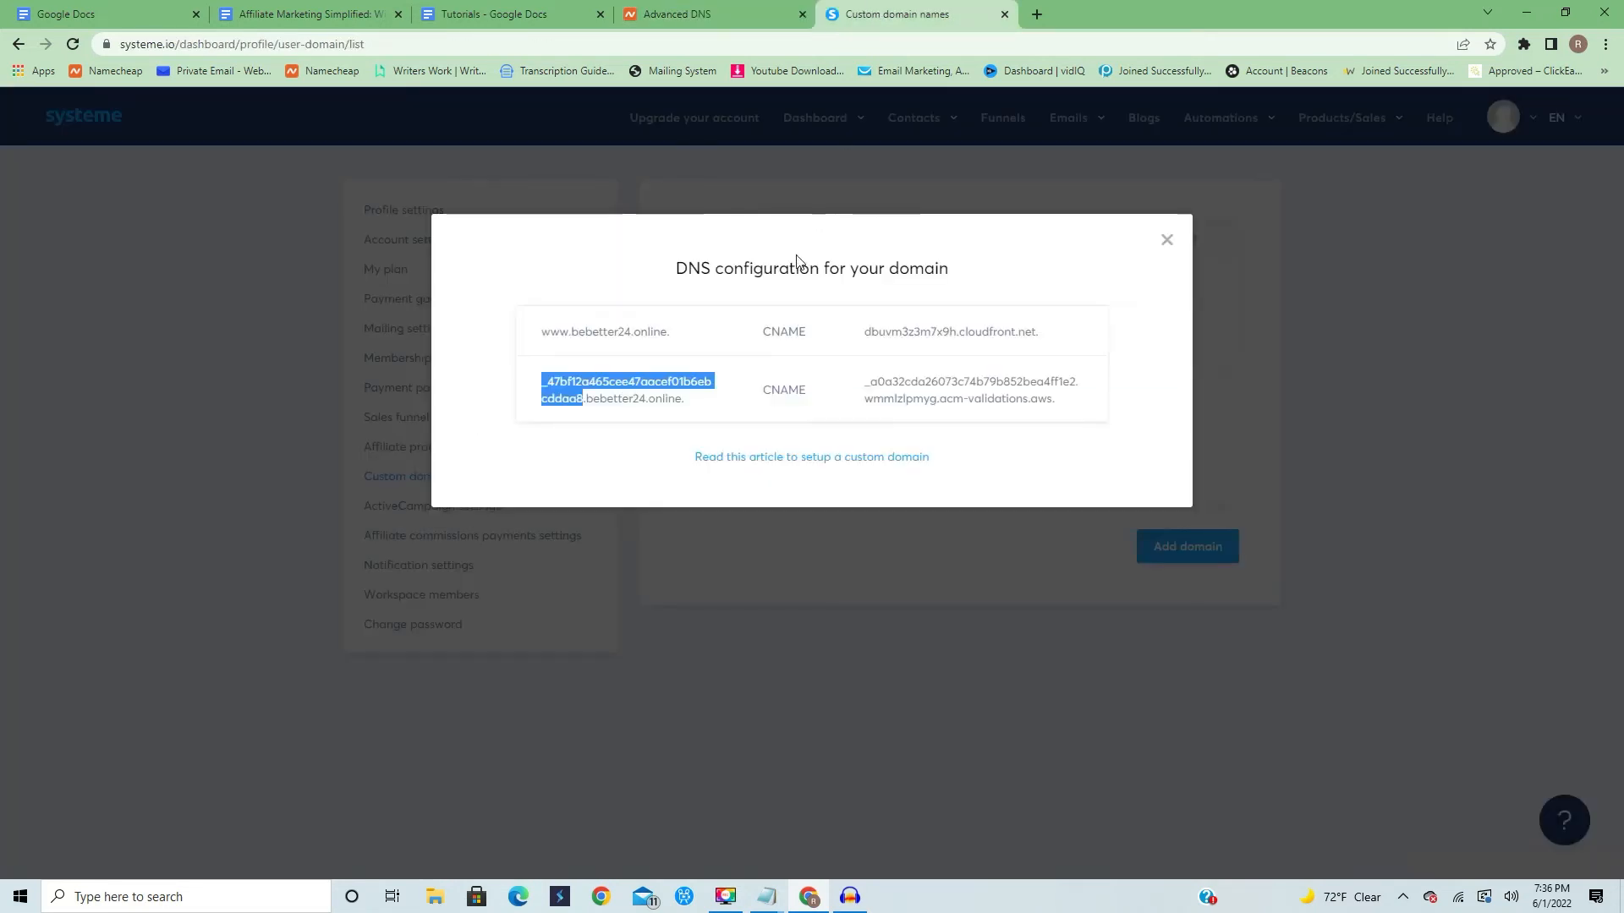
pyautogui.click(583, 403)
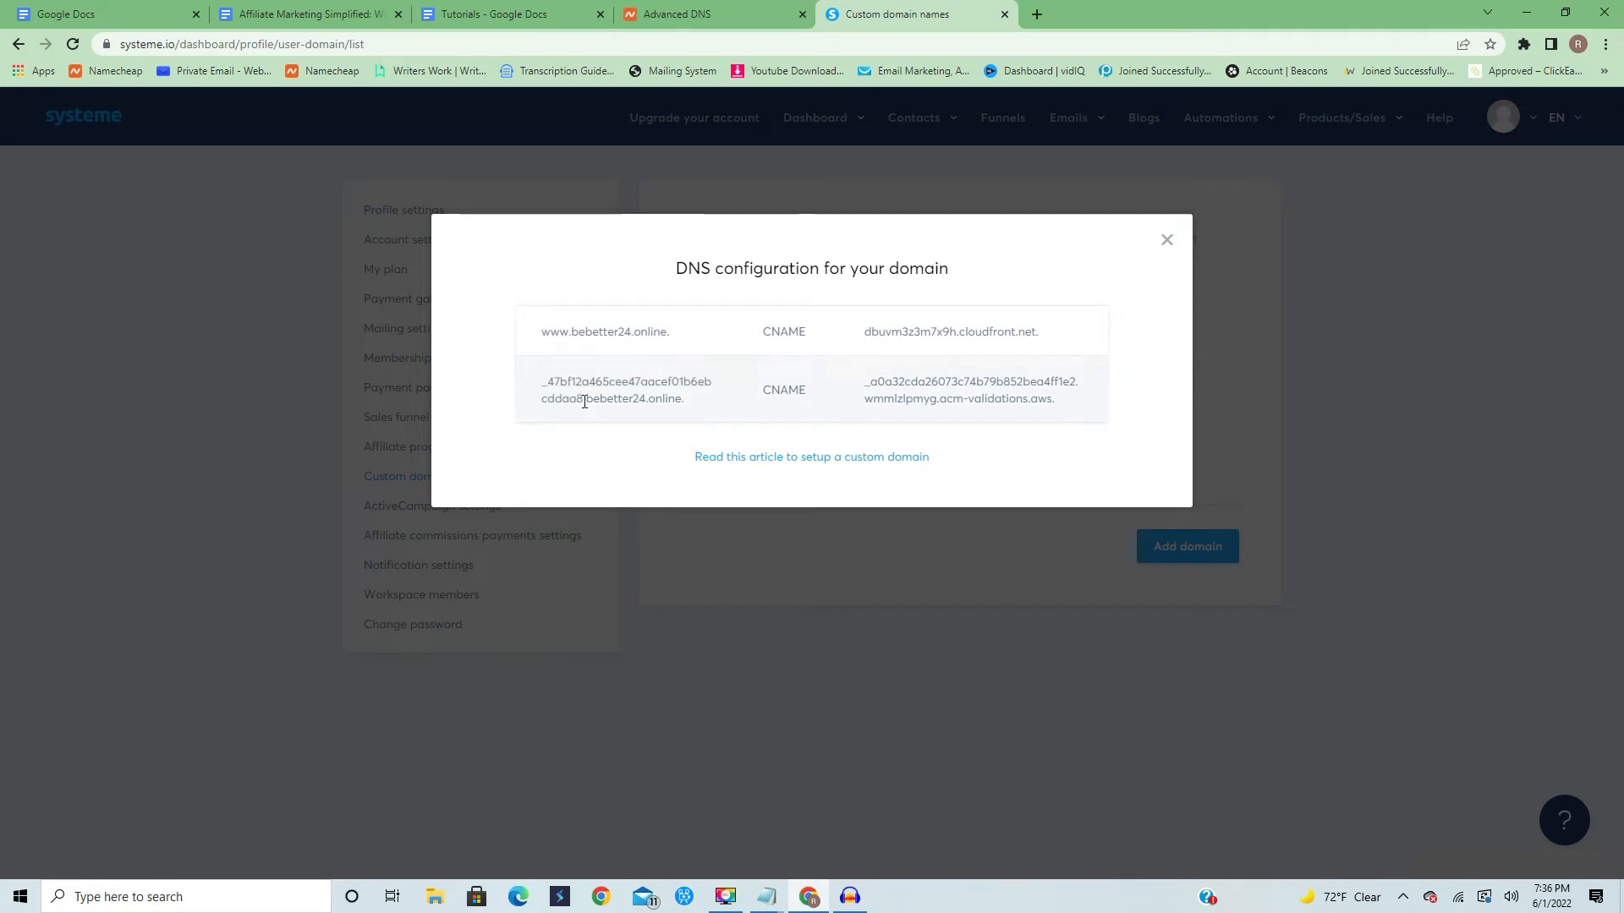
pyautogui.moveTo(583, 403); pyautogui.dragTo(541, 385)
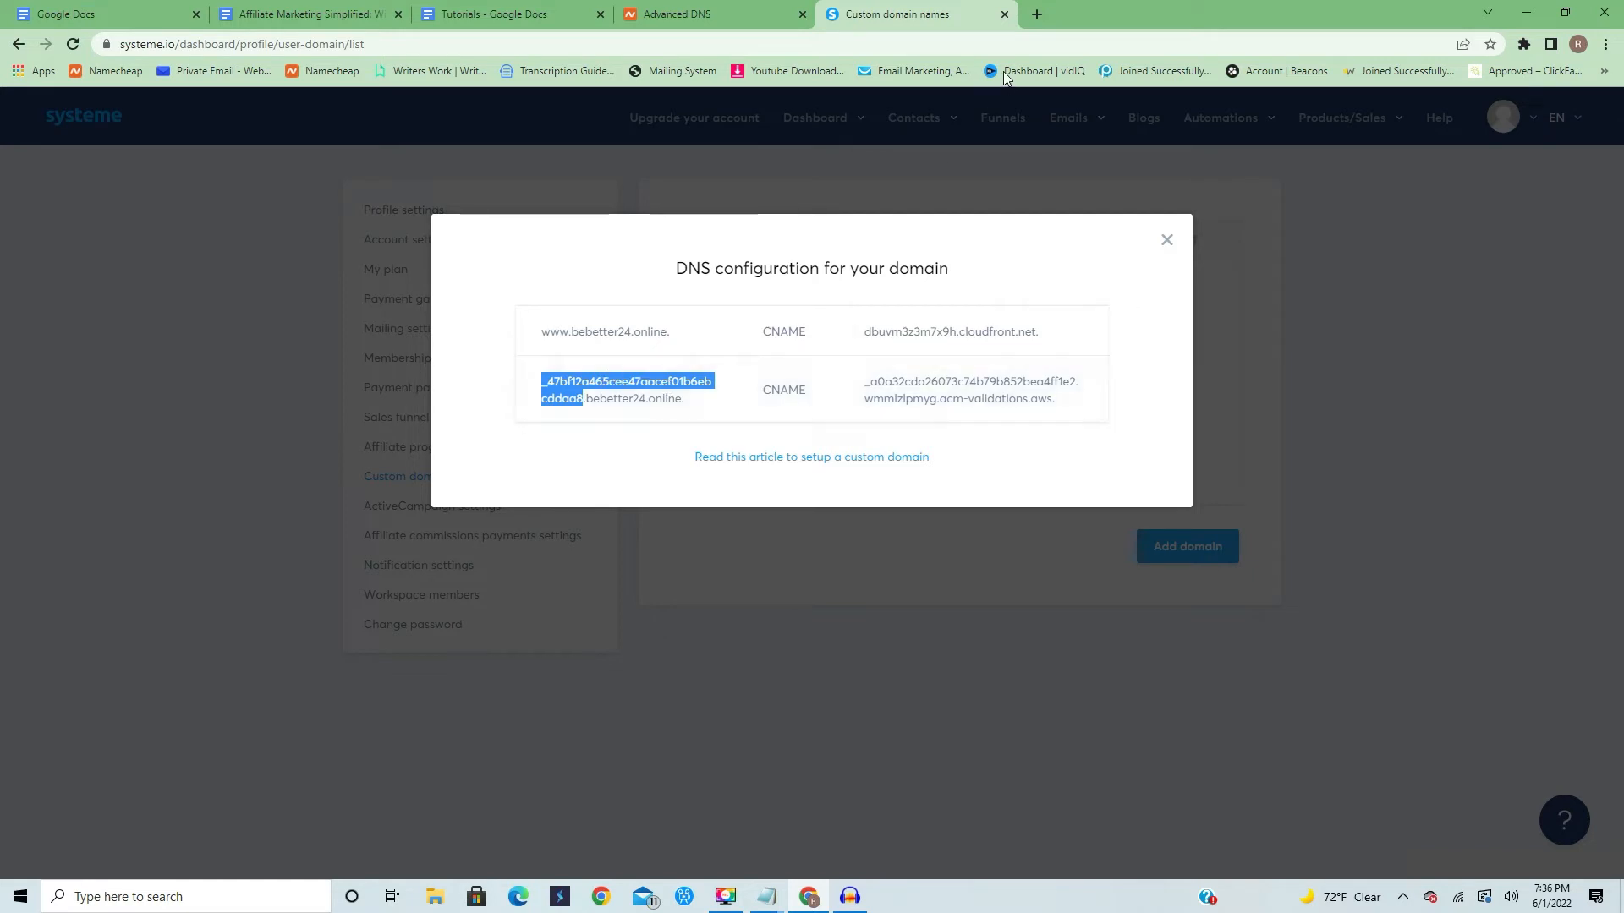
pyautogui.click(758, 7)
pyautogui.click(704, 487)
# Compare the first CNAME record's value in Namecheap with the full acm-validations.aws. target in Systeme.io's DNS configuration
pyautogui.click(837, 474)
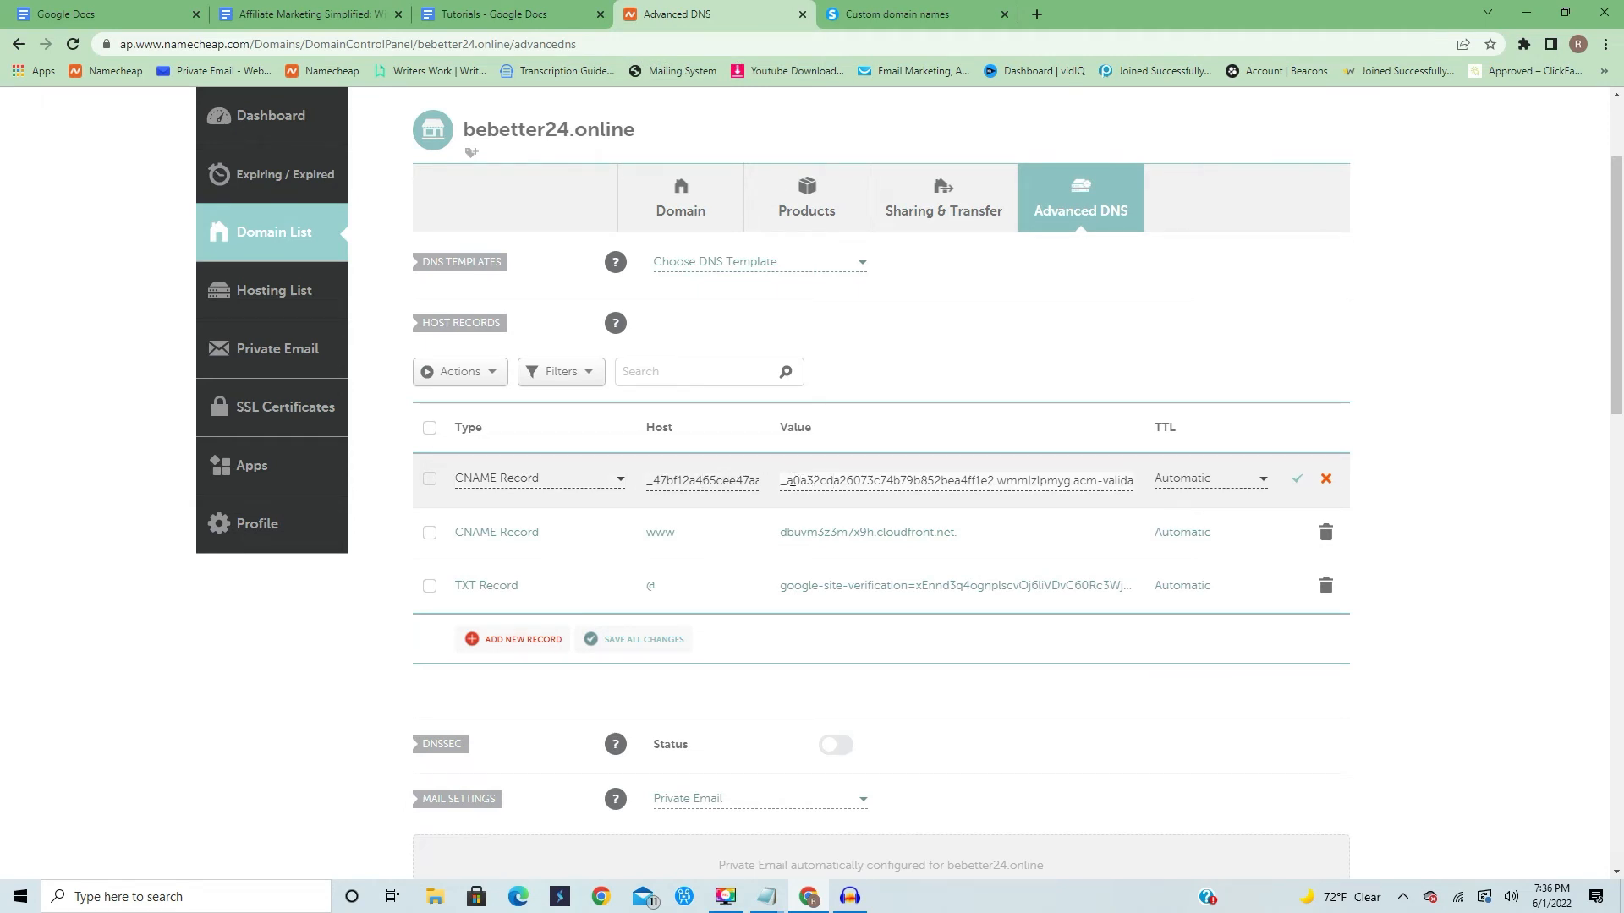
pyautogui.click(892, 13)
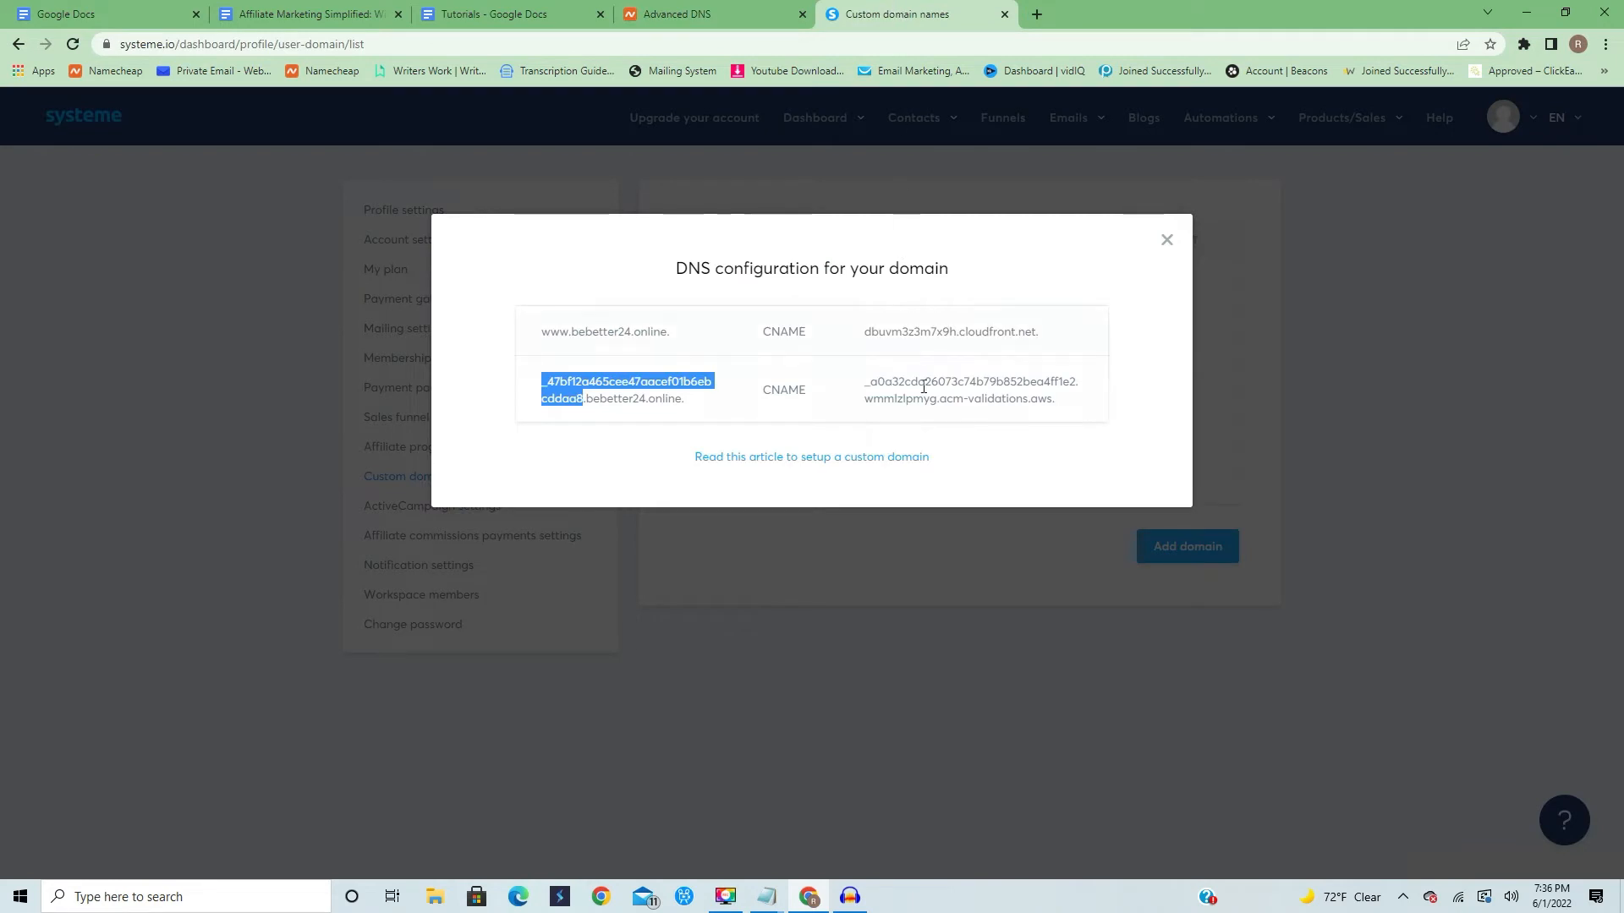
pyautogui.moveTo(861, 382); pyautogui.dragTo(1049, 398)
pyautogui.click(770, 22)
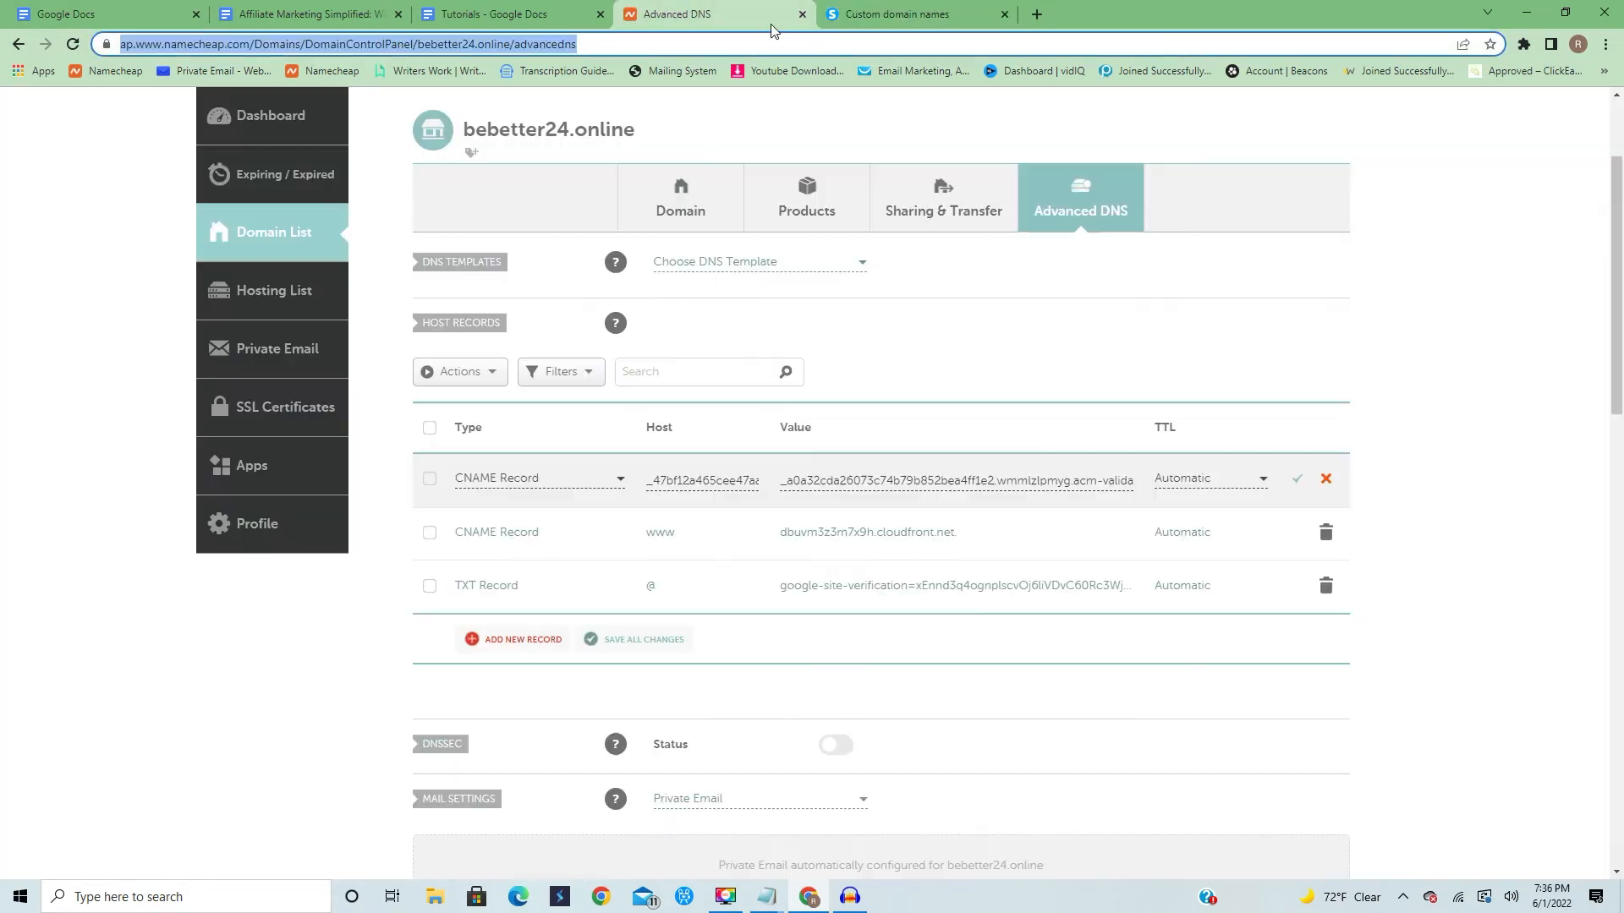
pyautogui.moveTo(1064, 479); pyautogui.dragTo(1176, 477)
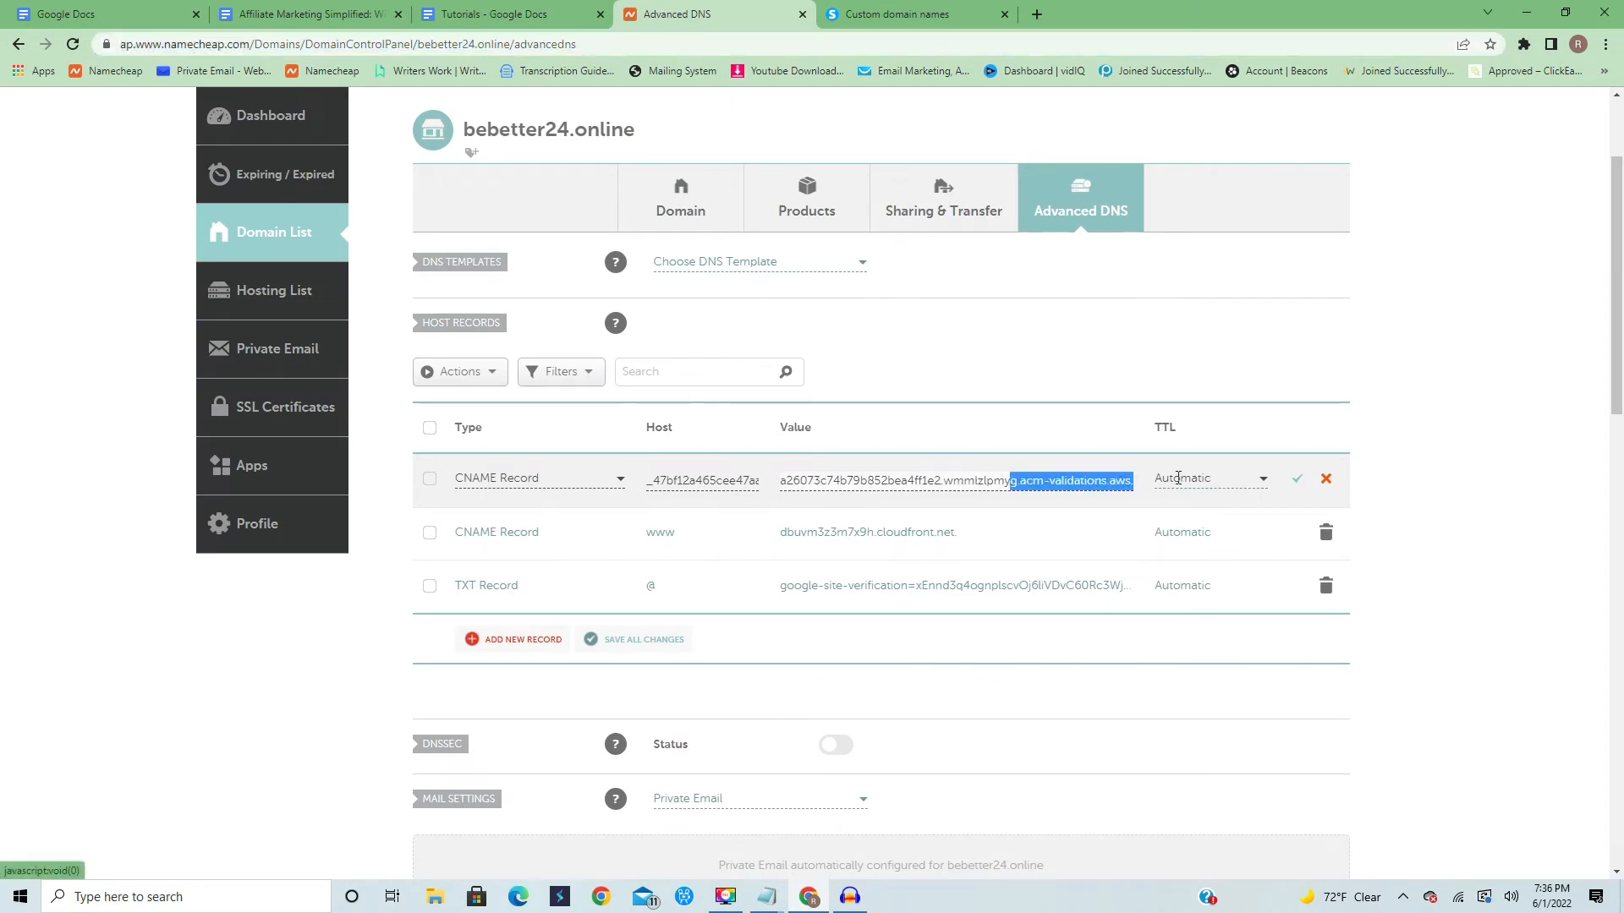
pyautogui.click(888, 15)
pyautogui.moveTo(1063, 398); pyautogui.dragTo(864, 387)
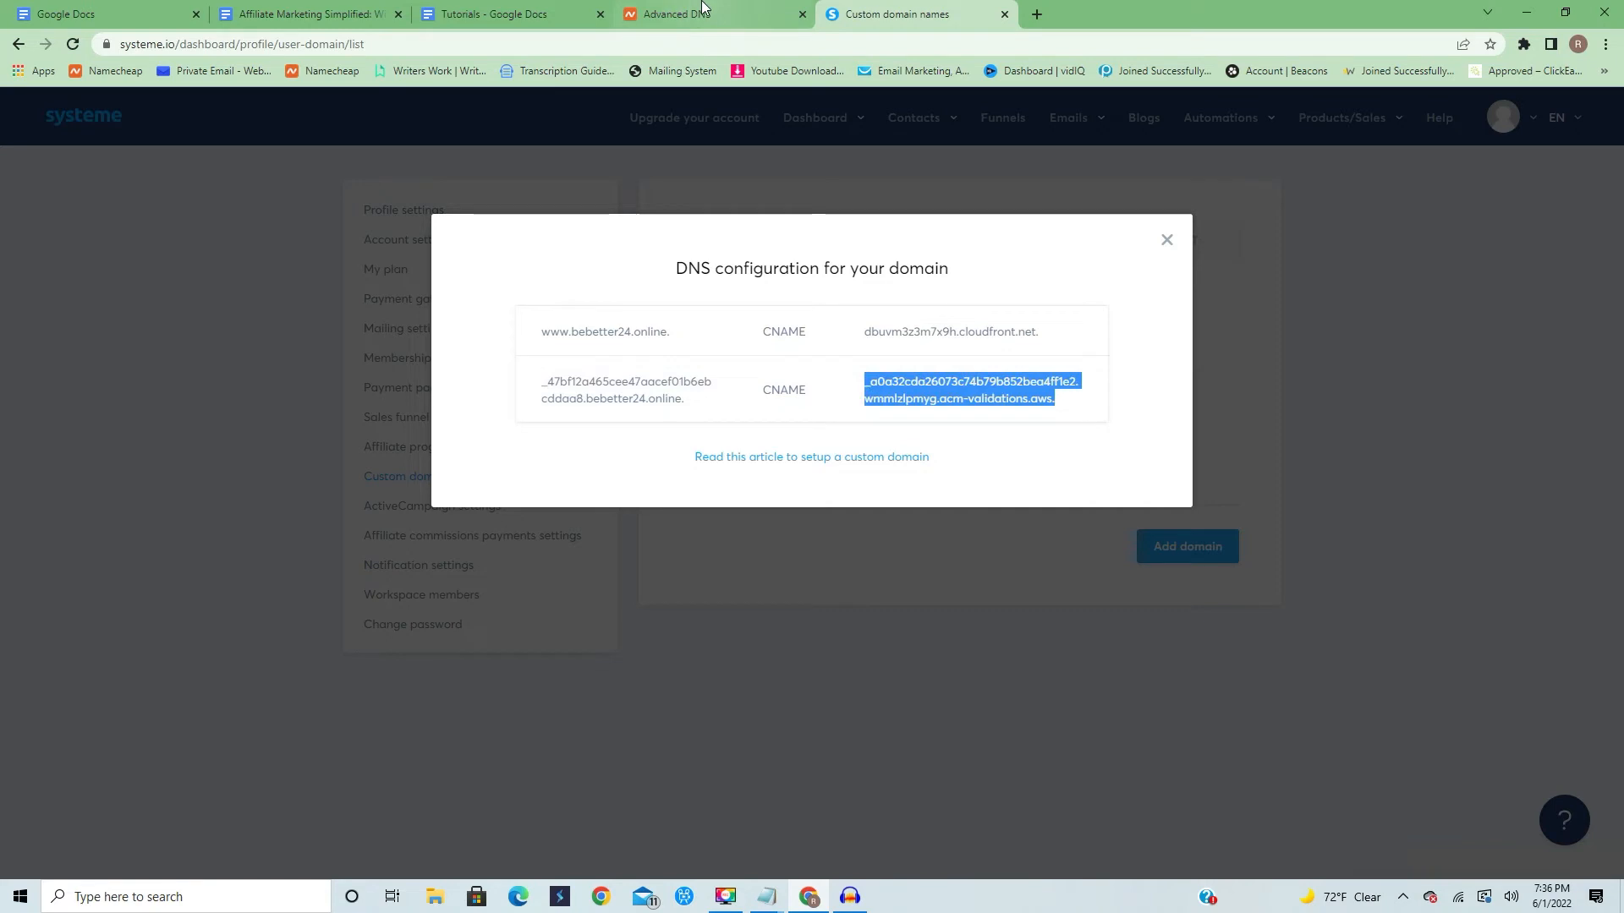
pyautogui.click(727, 15)
pyautogui.click(860, 475)
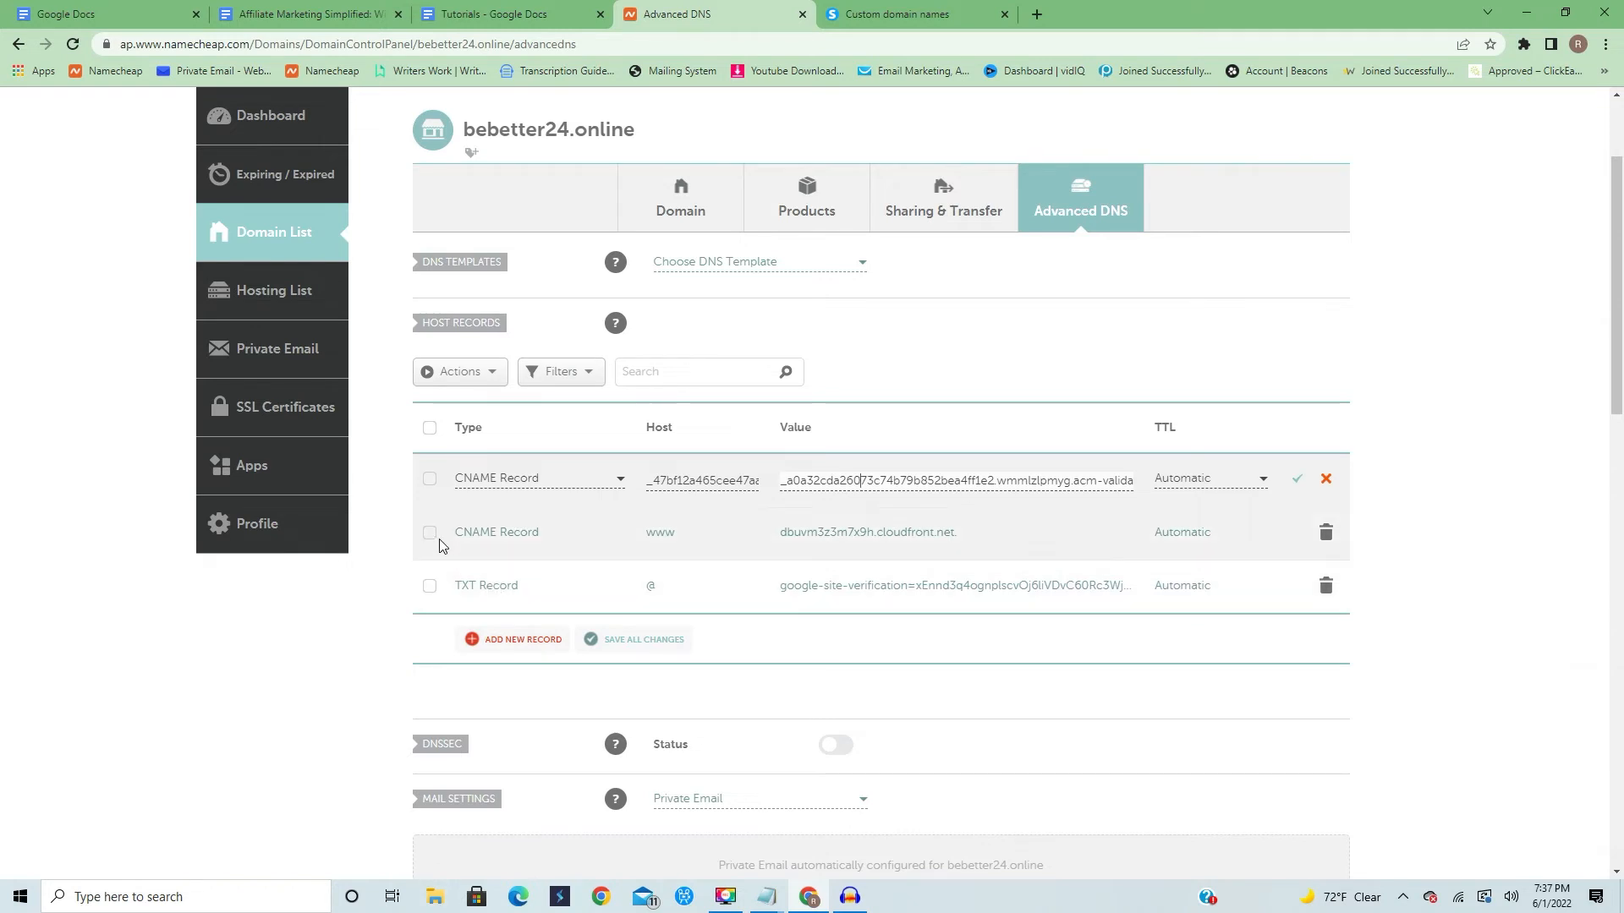
pyautogui.click(478, 532)
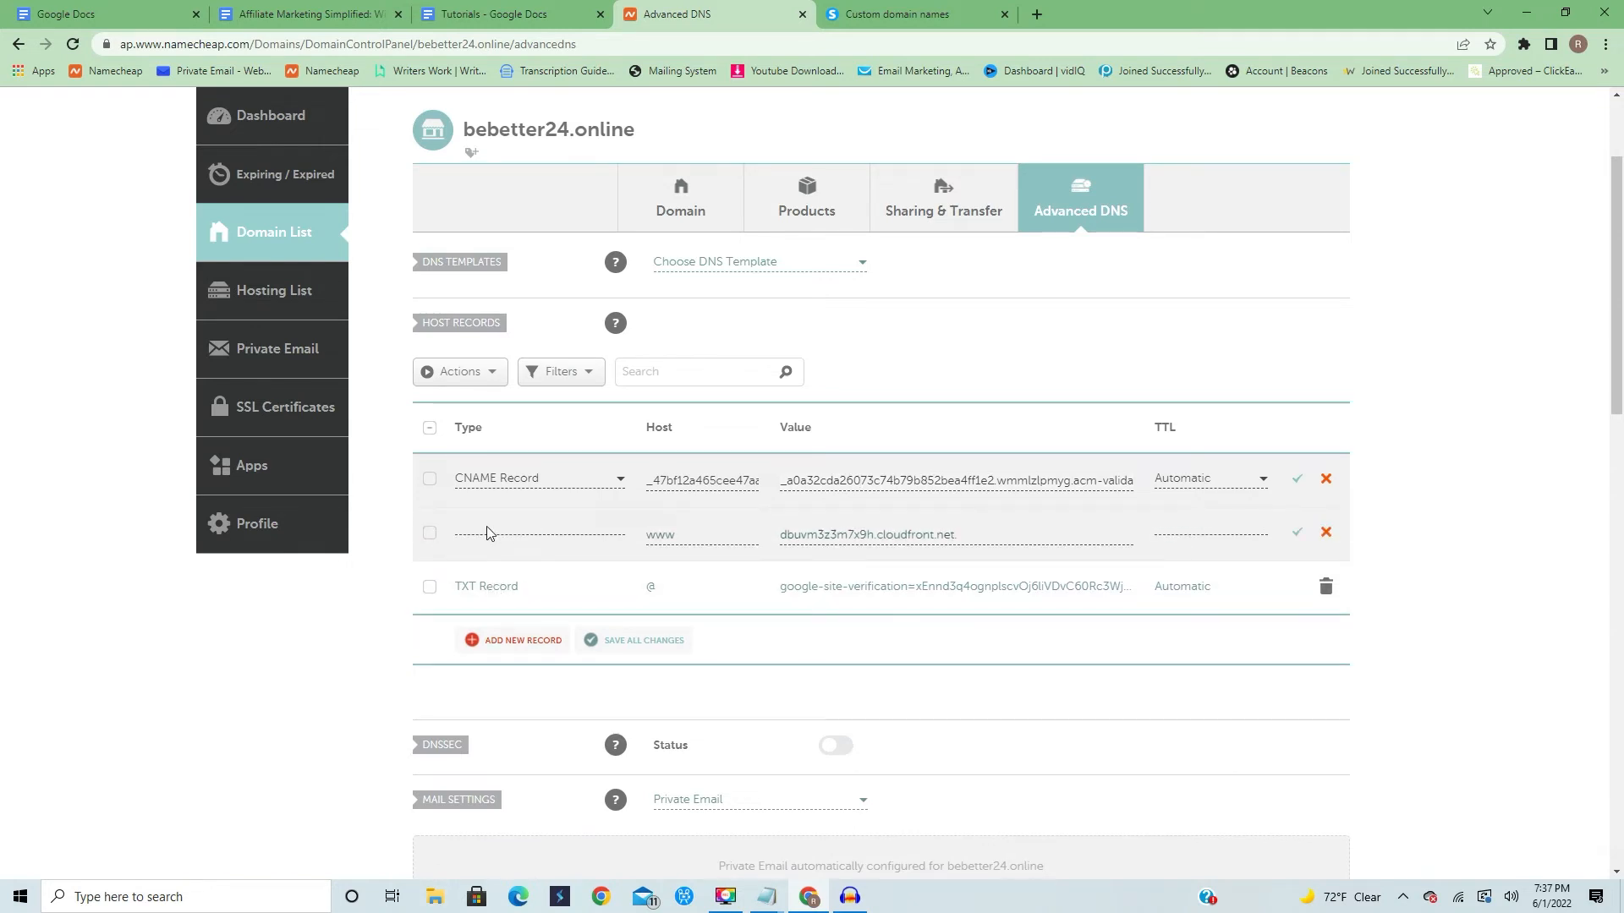
pyautogui.click(487, 532)
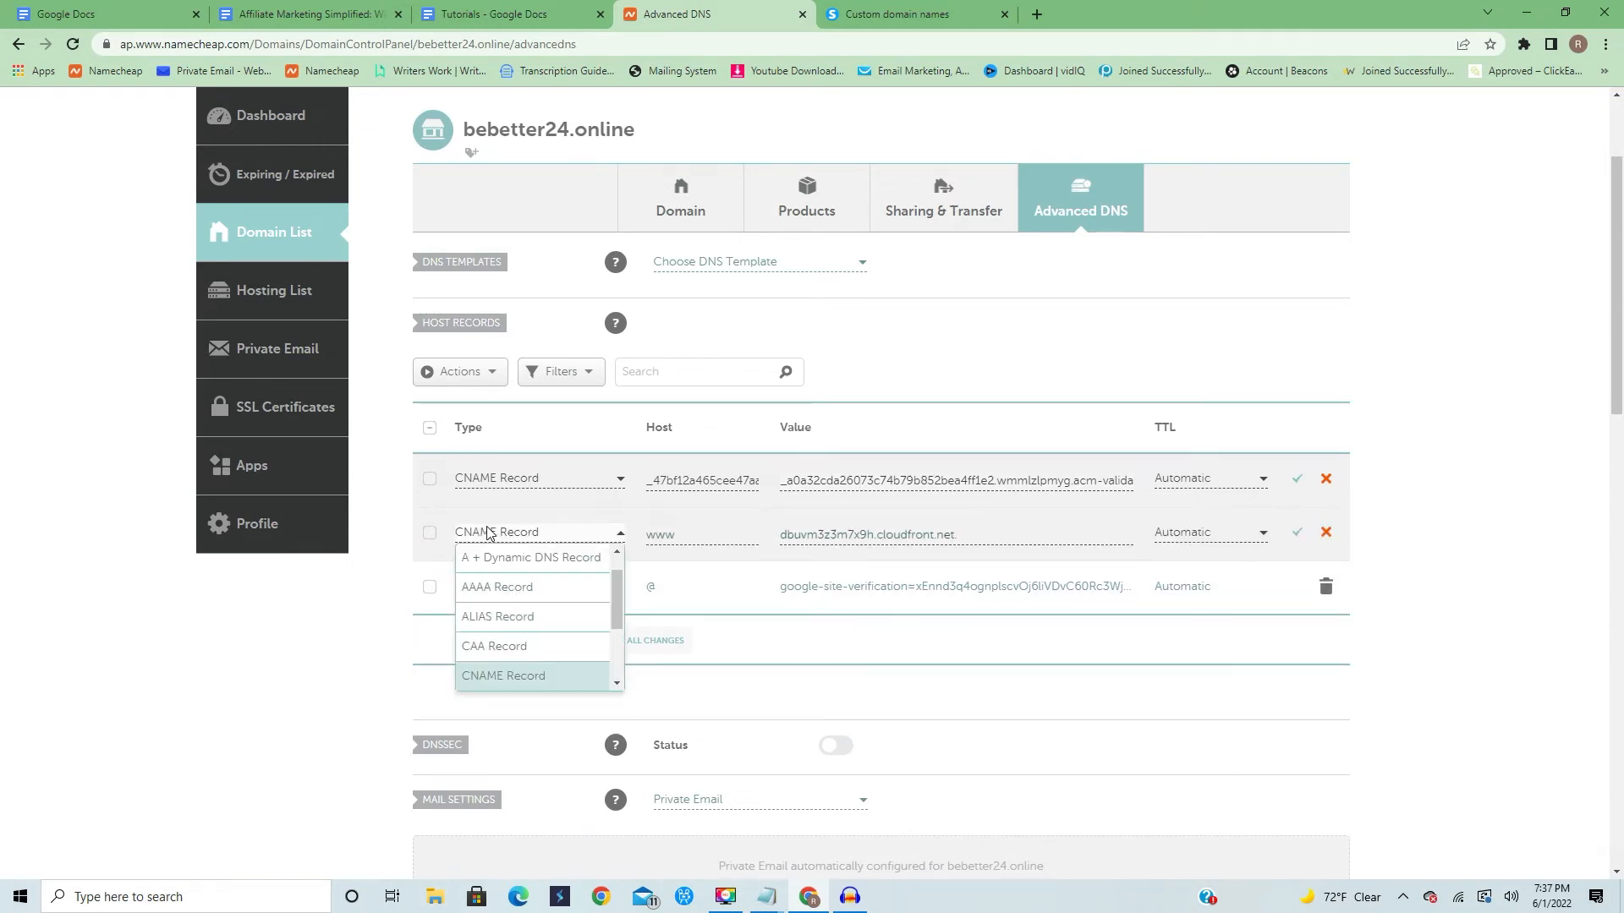
pyautogui.click(846, 12)
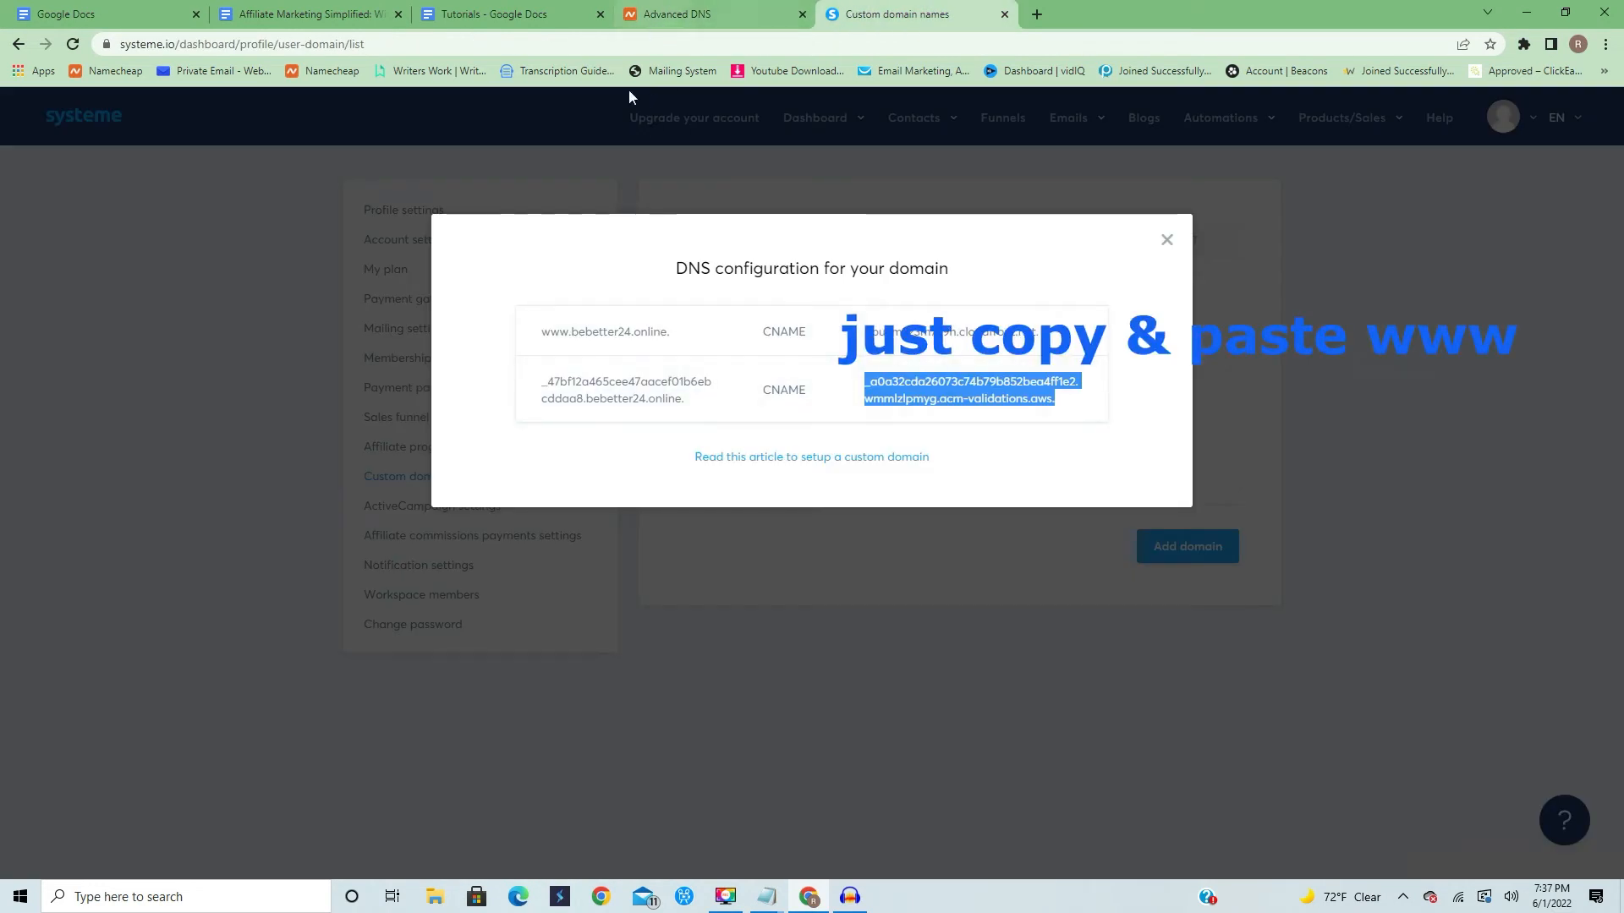
pyautogui.moveTo(540, 331); pyautogui.dragTo(571, 331)
pyautogui.click(685, 13)
pyautogui.click(696, 539)
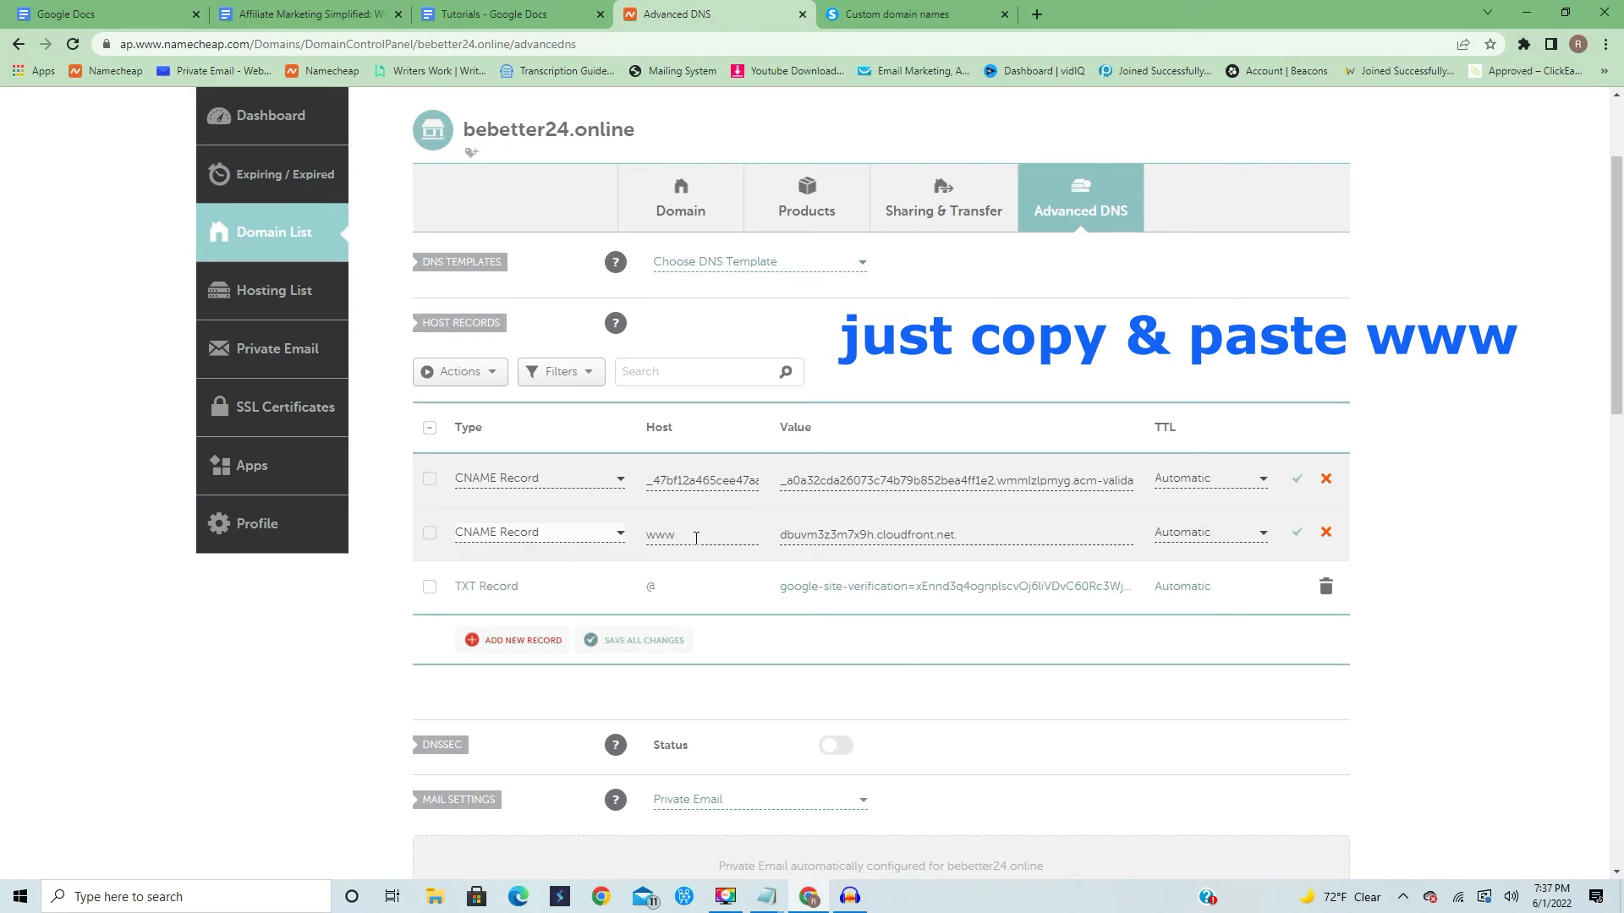
pyautogui.moveTo(684, 535); pyautogui.dragTo(644, 535)
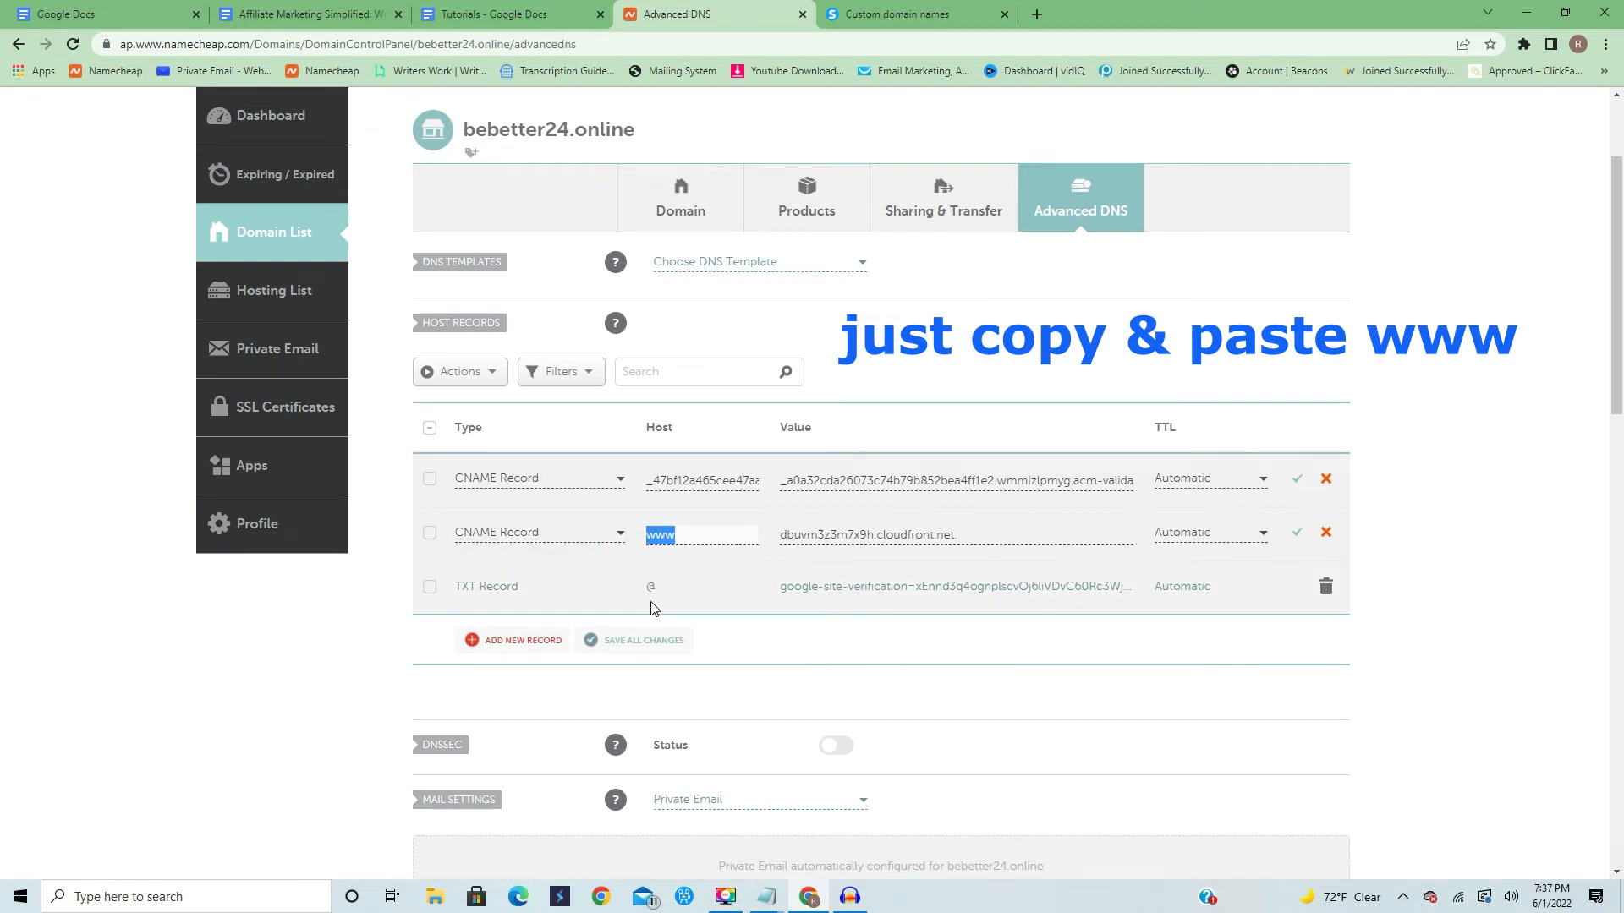
pyautogui.hotkey('ctrl', 'Tab')
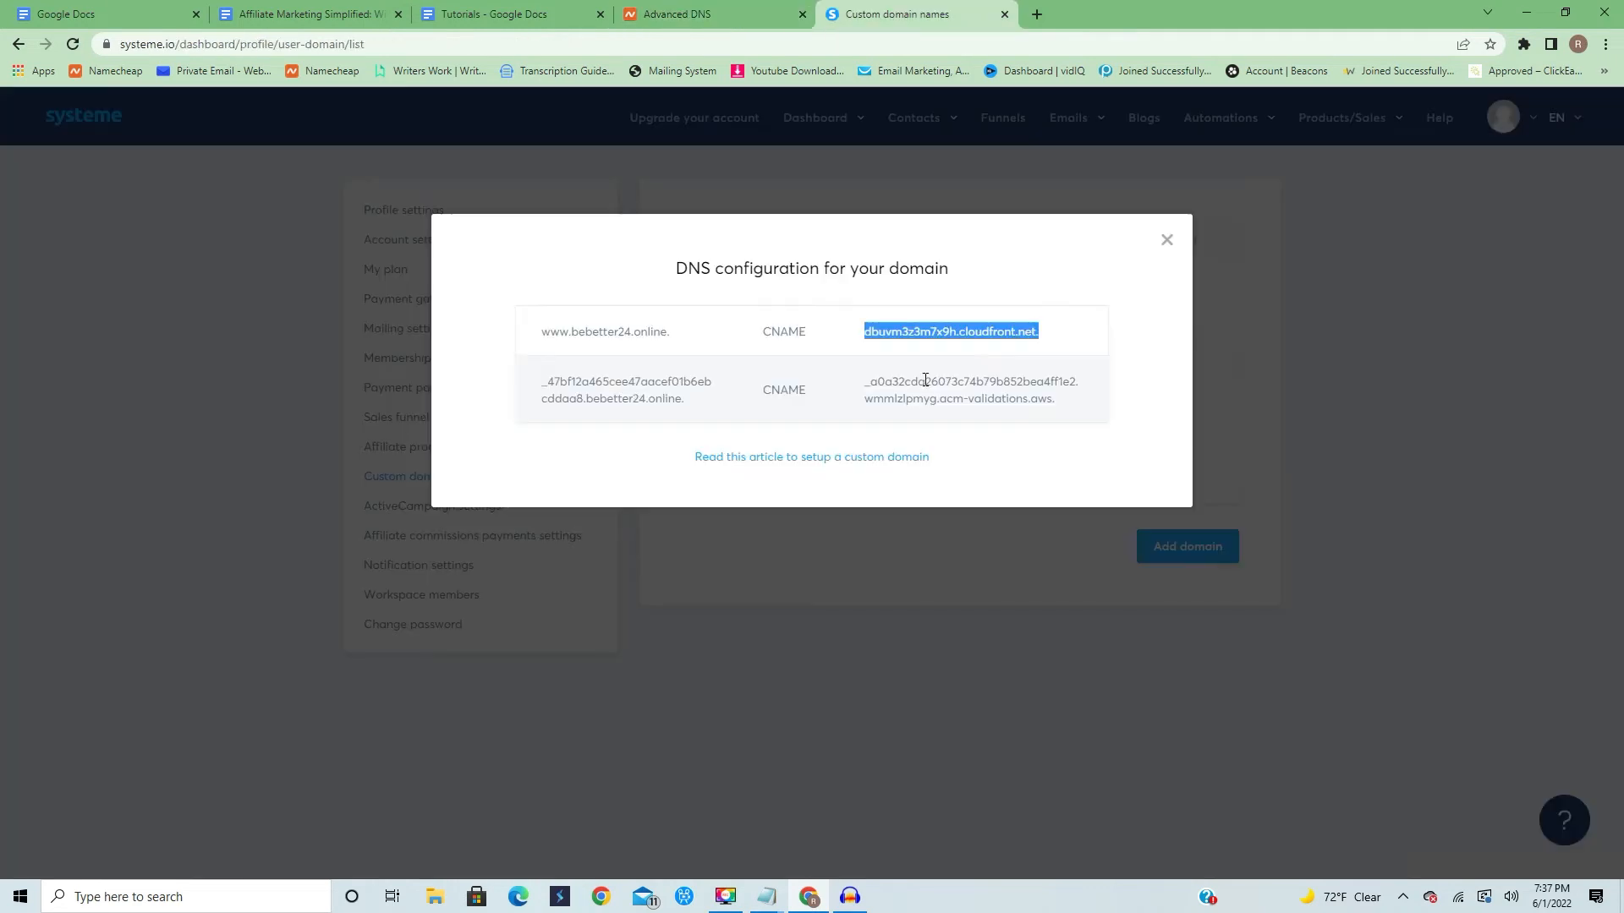
pyautogui.click(865, 333)
pyautogui.click(717, 14)
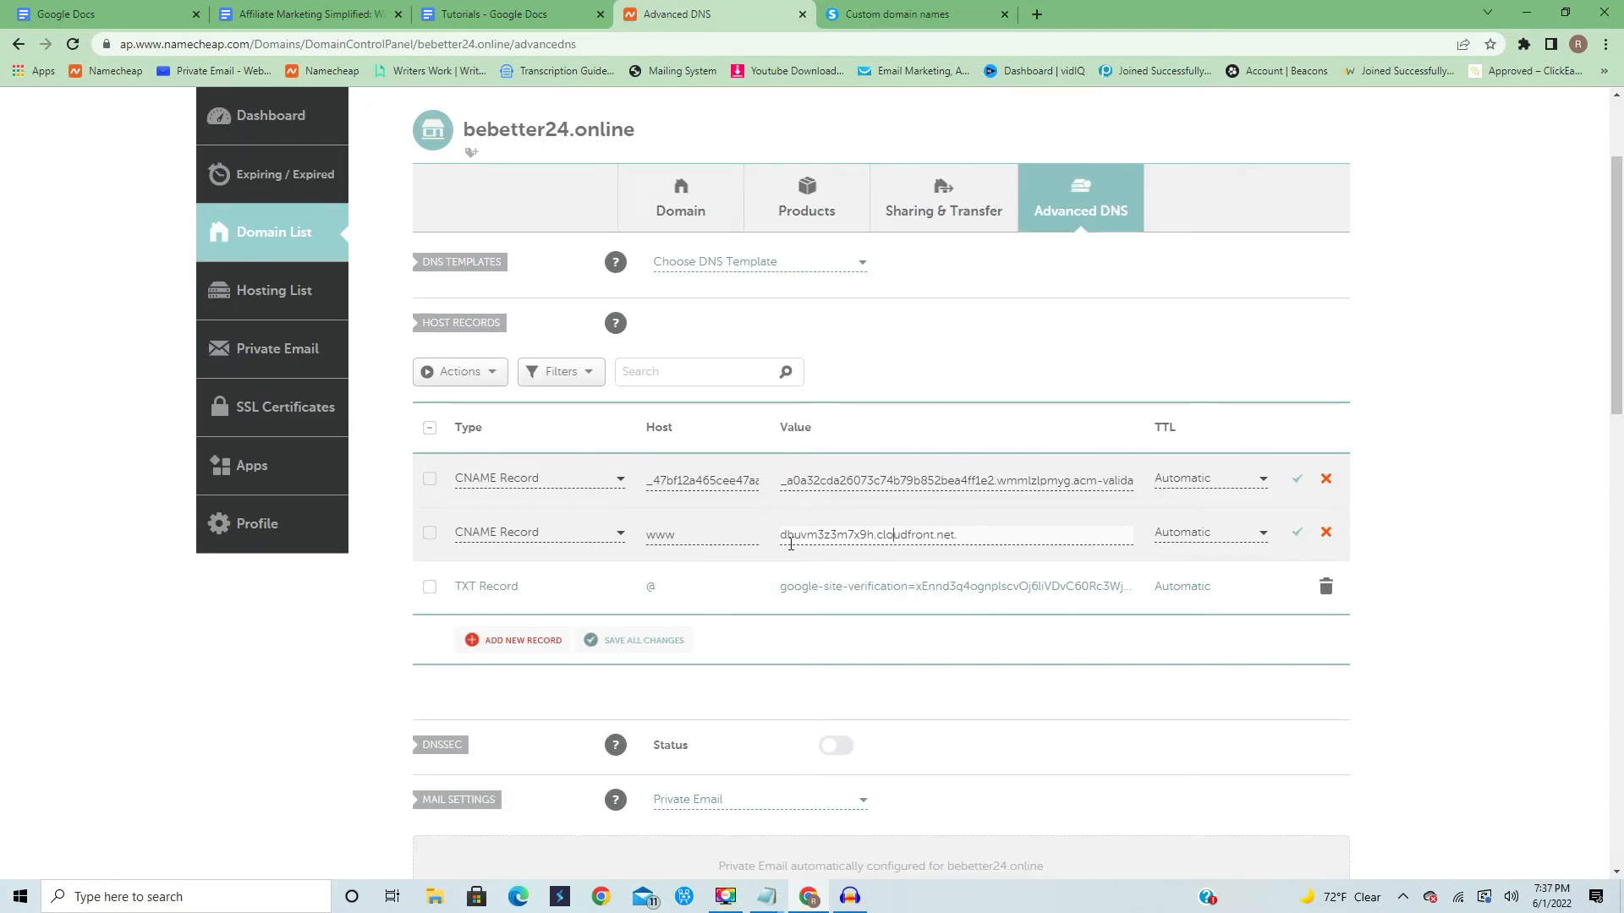
pyautogui.moveTo(788, 535); pyautogui.dragTo(987, 531)
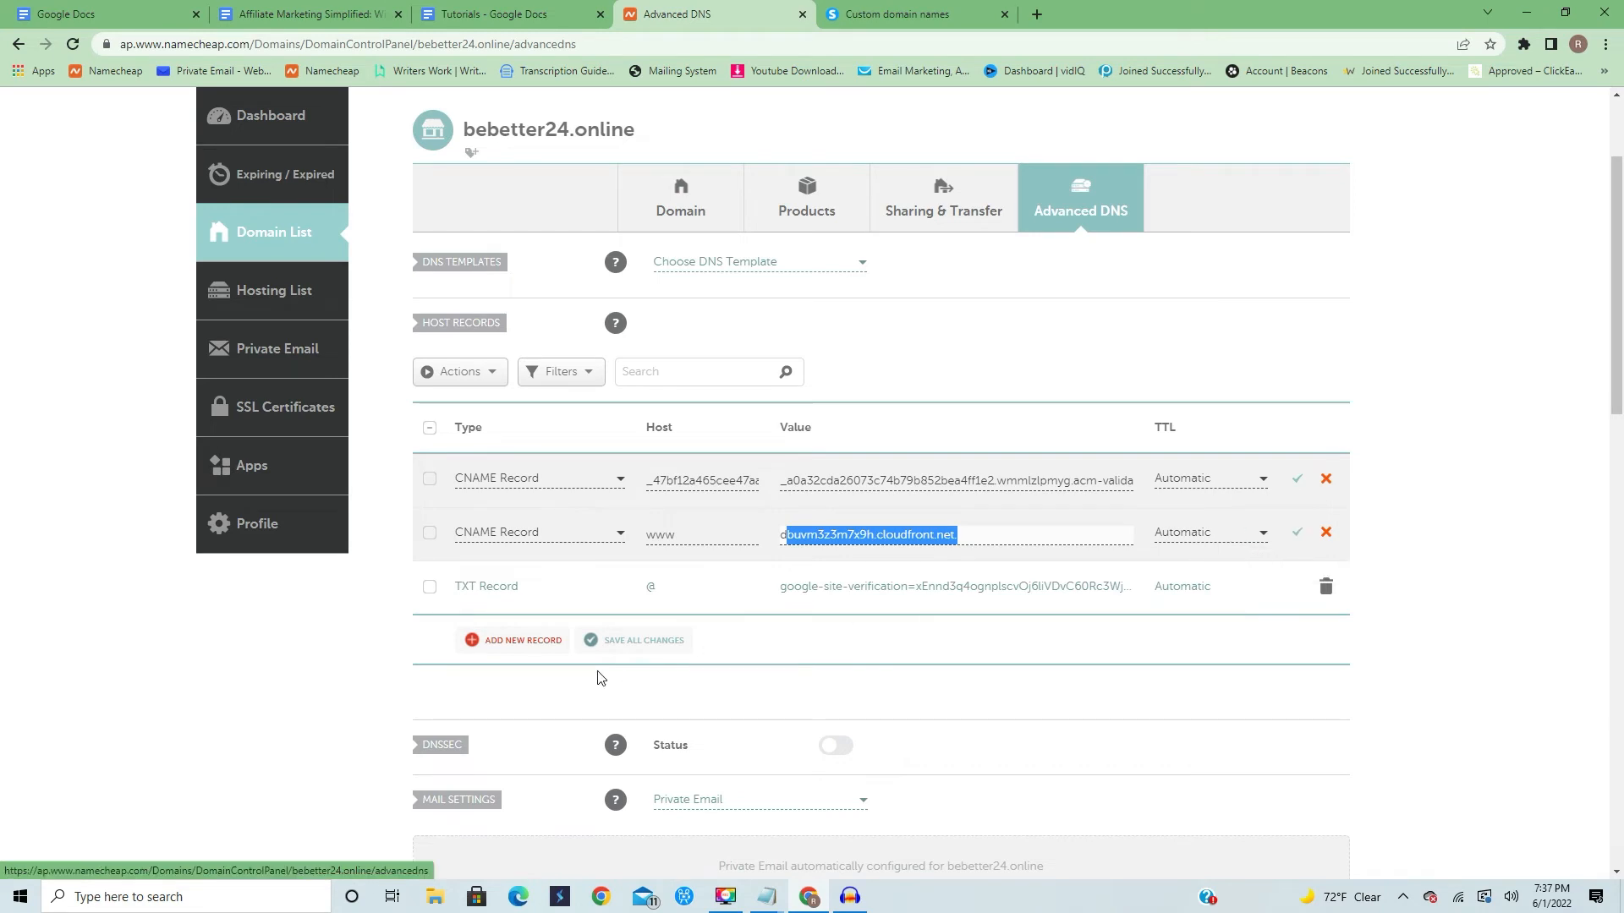
pyautogui.click(354, 660)
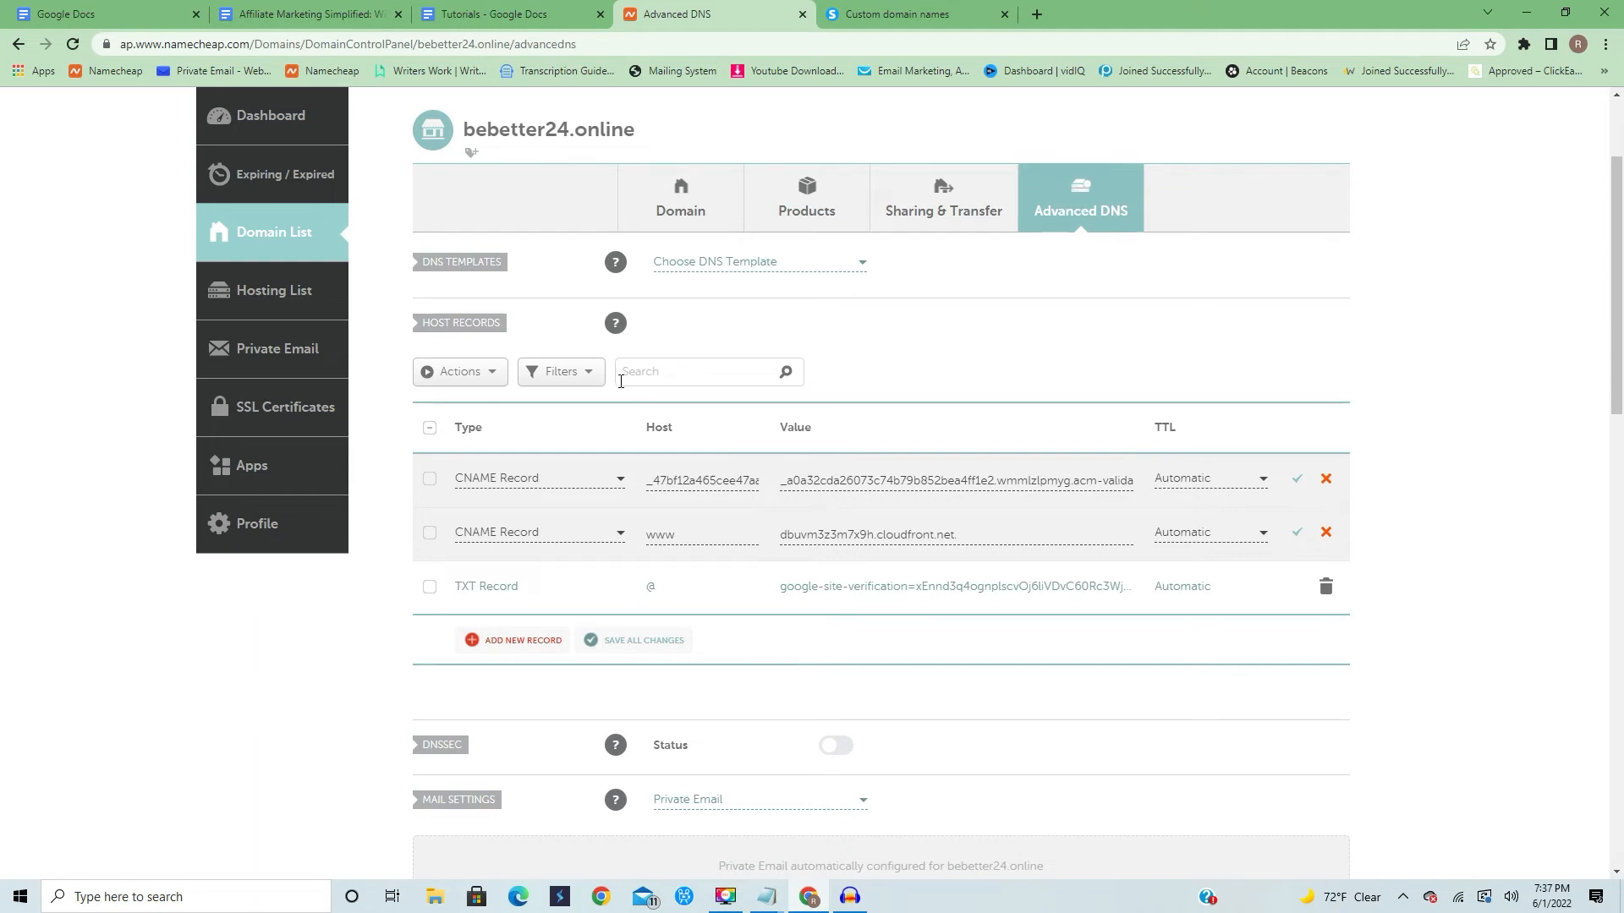
# Review both CNAME entries in Systeme.io's DNS configuration against the two CNAME host records in Namecheap
pyautogui.click(869, 9)
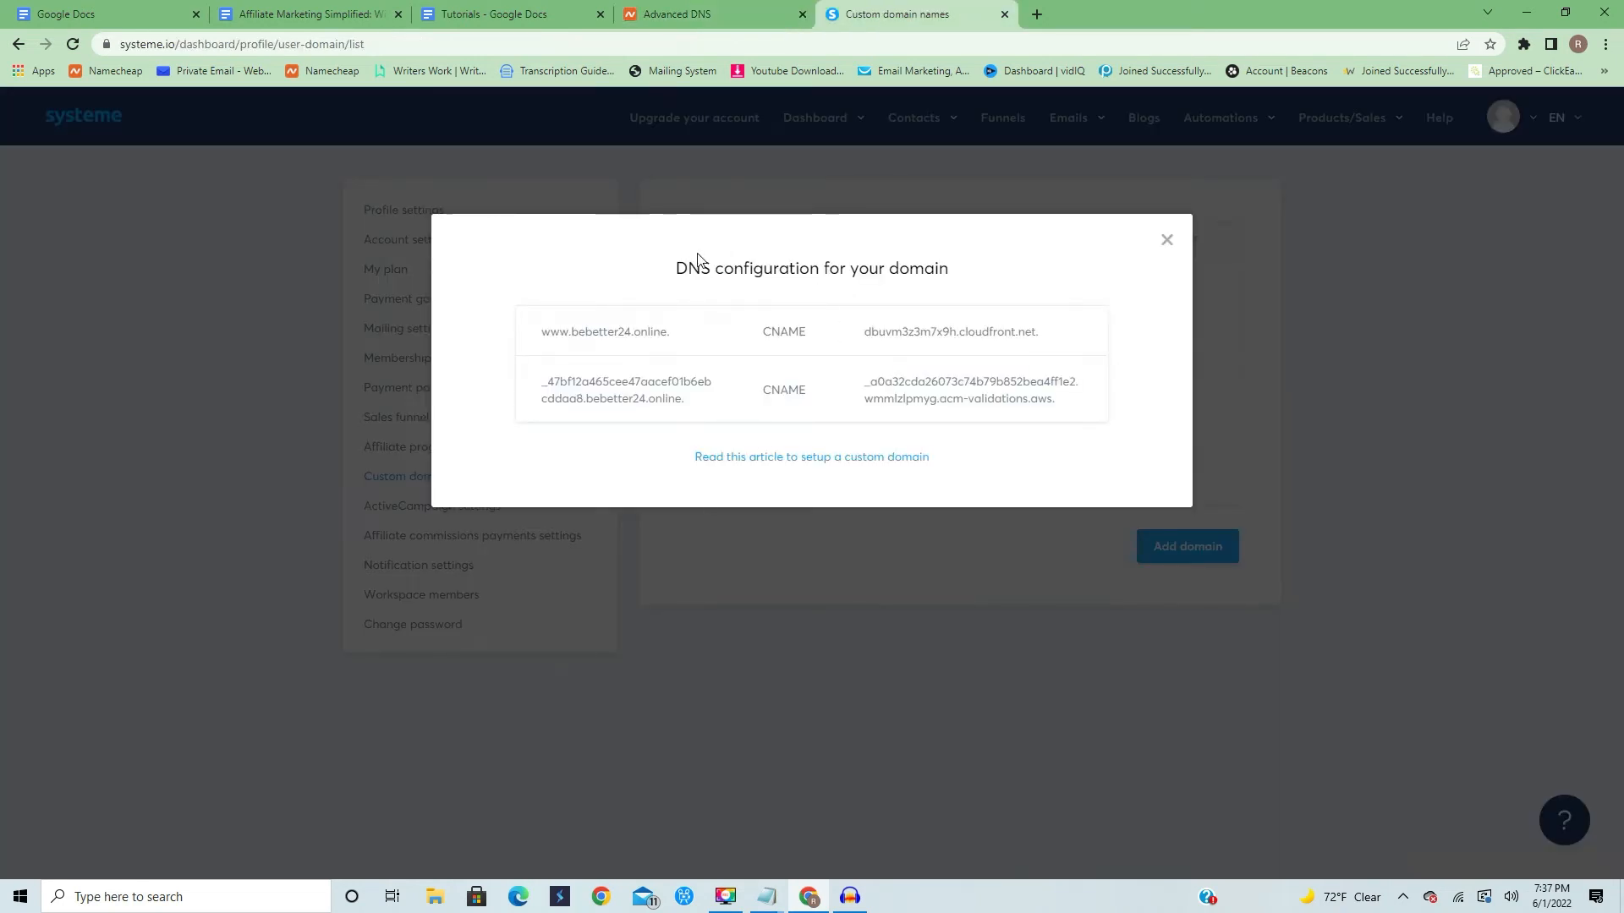
pyautogui.click(728, 14)
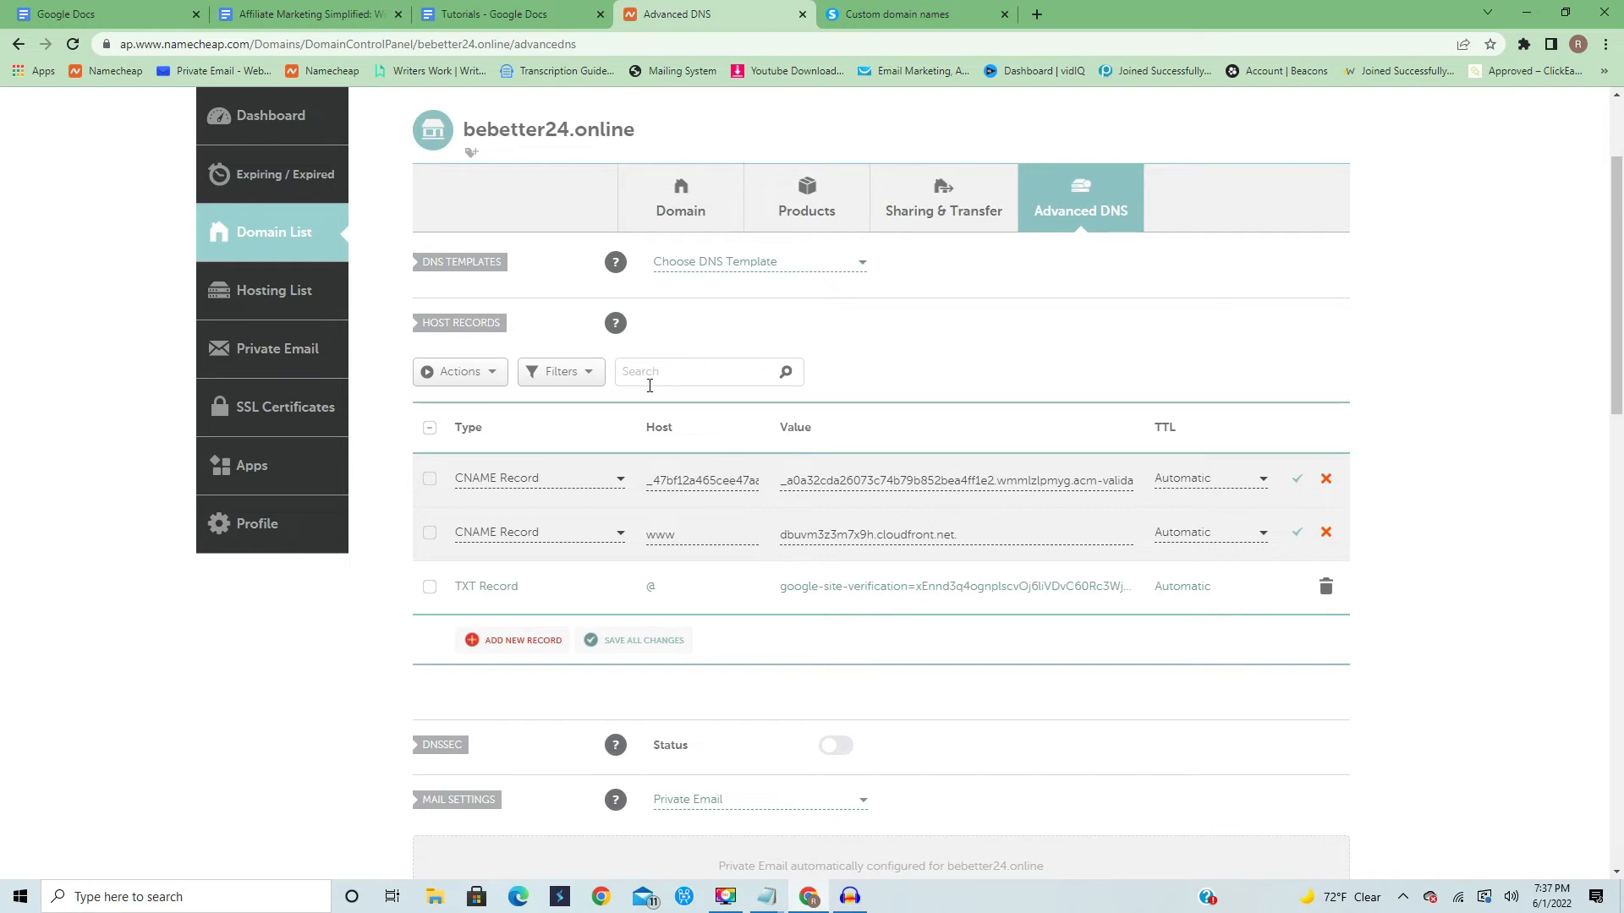
pyautogui.click(897, 13)
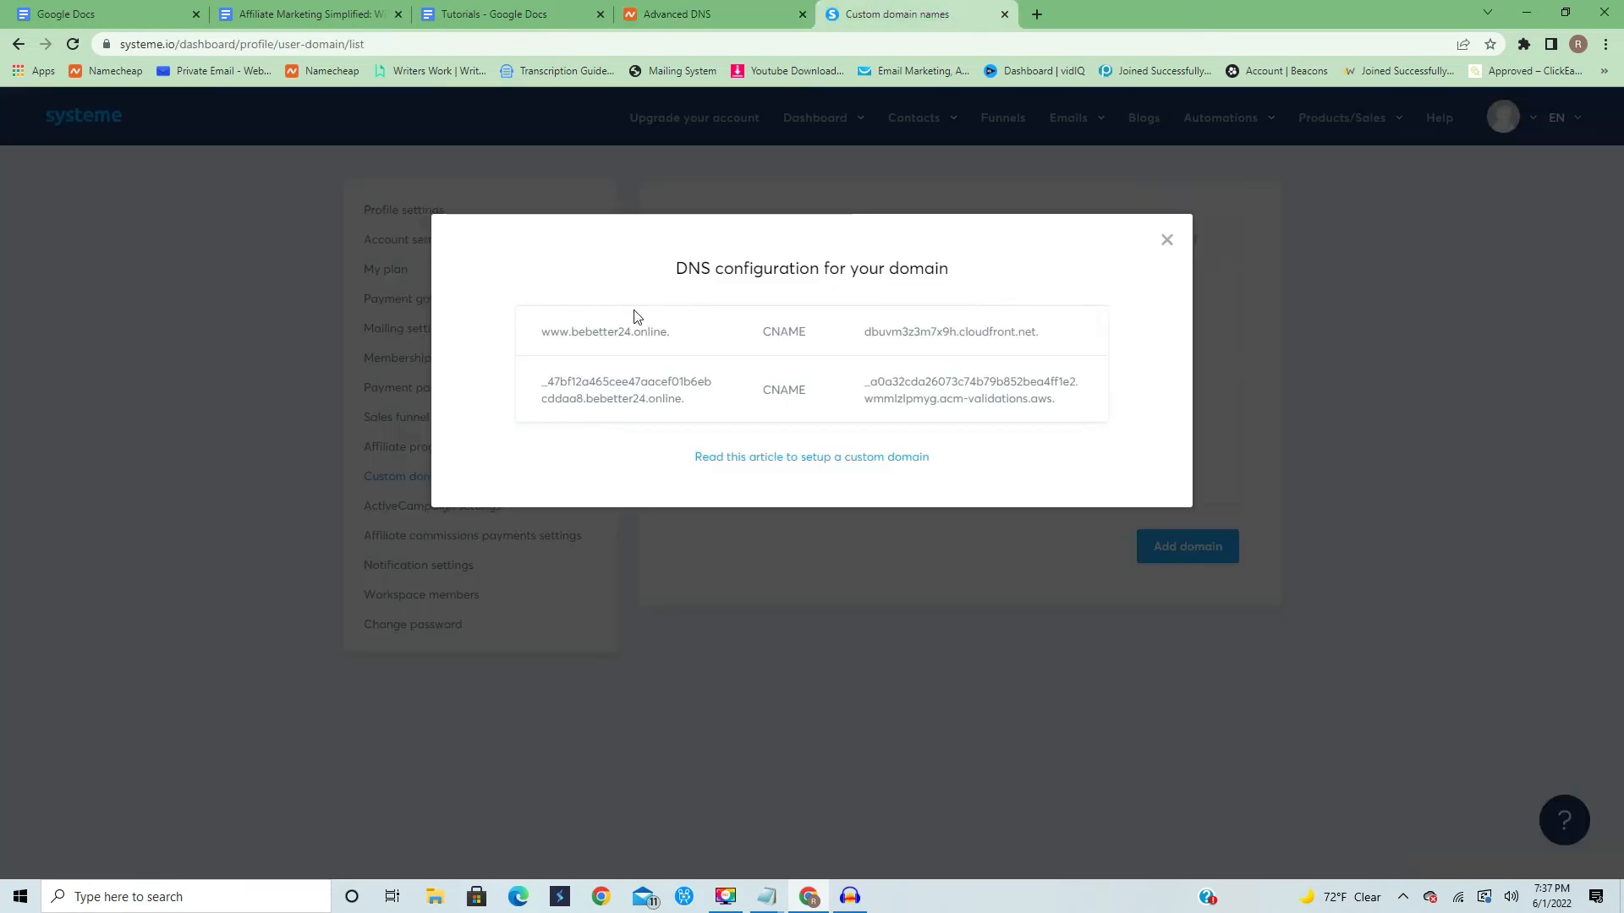
pyautogui.click(742, 15)
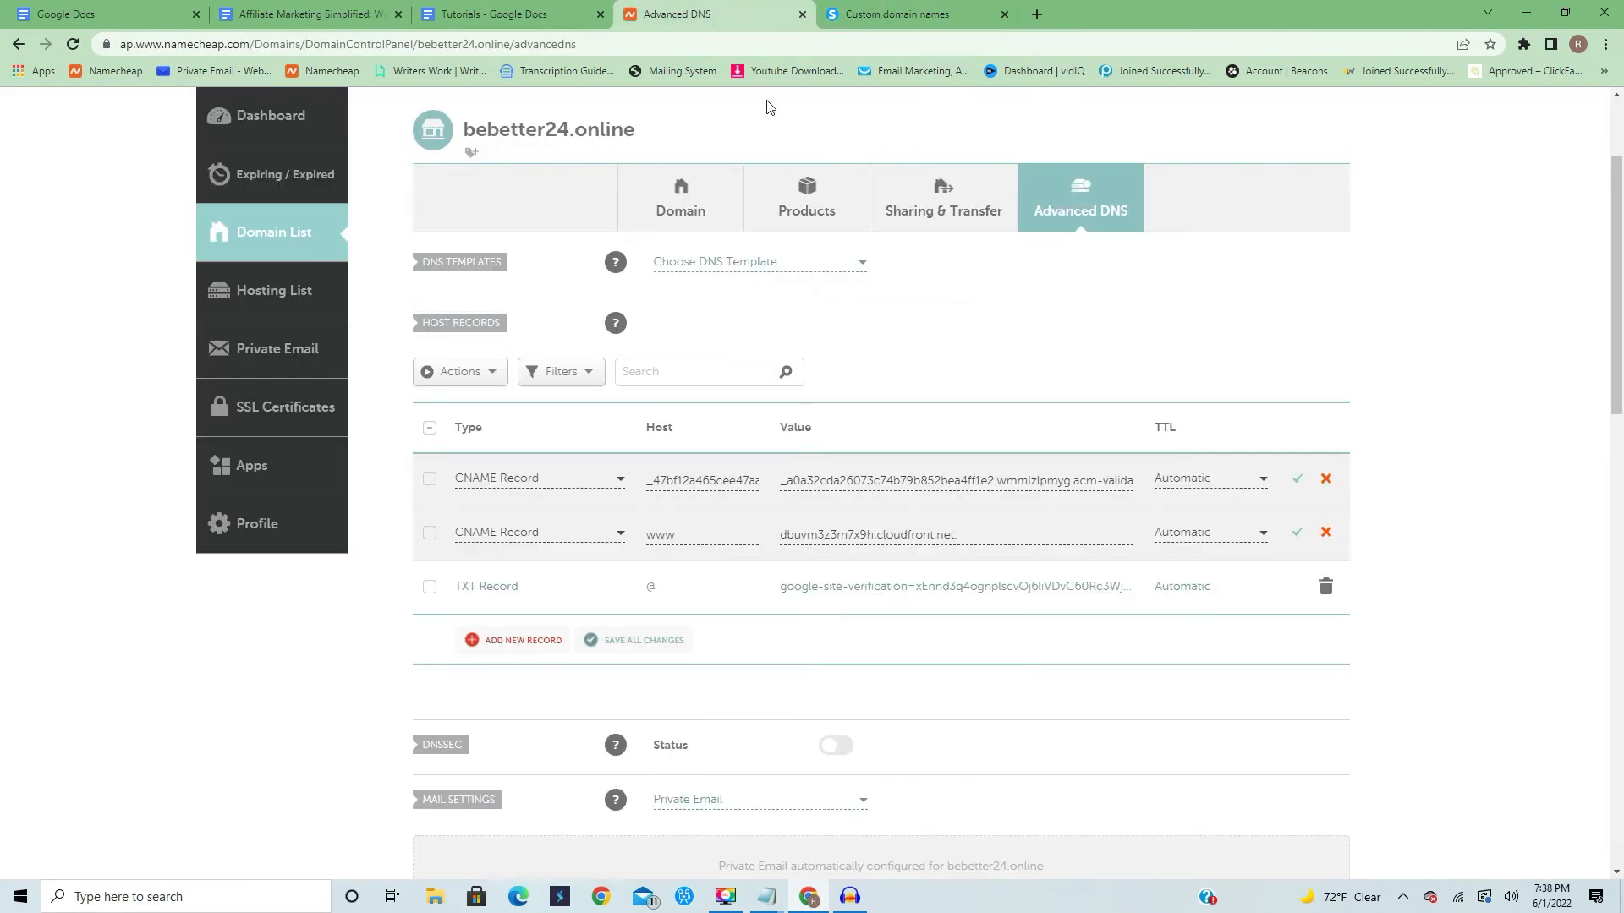
pyautogui.click(973, 12)
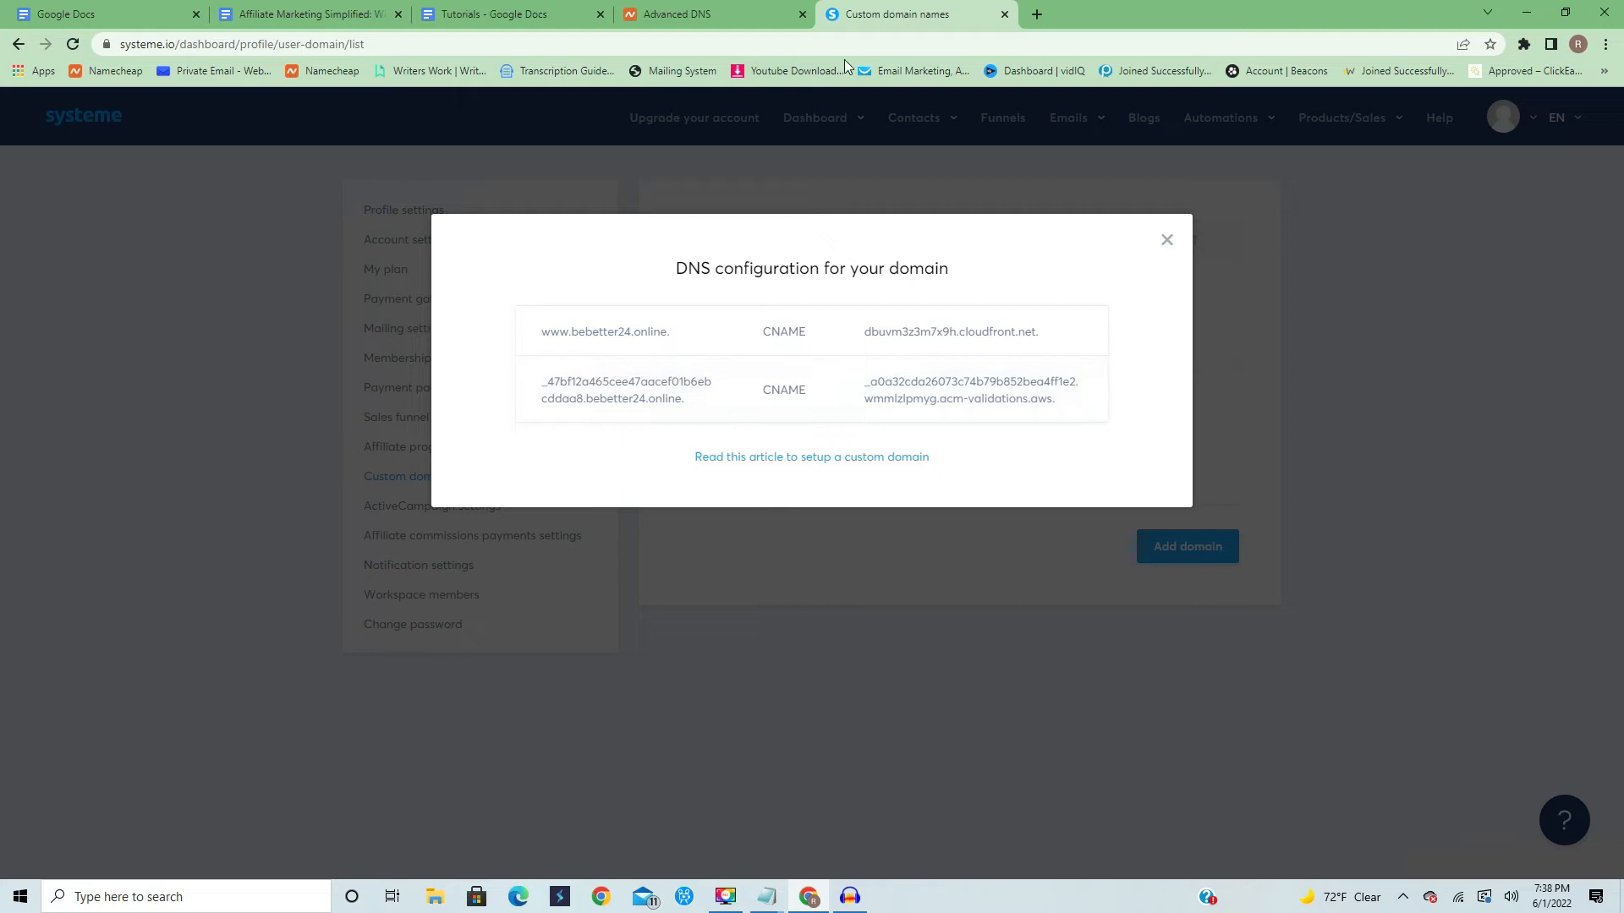
pyautogui.click(674, 12)
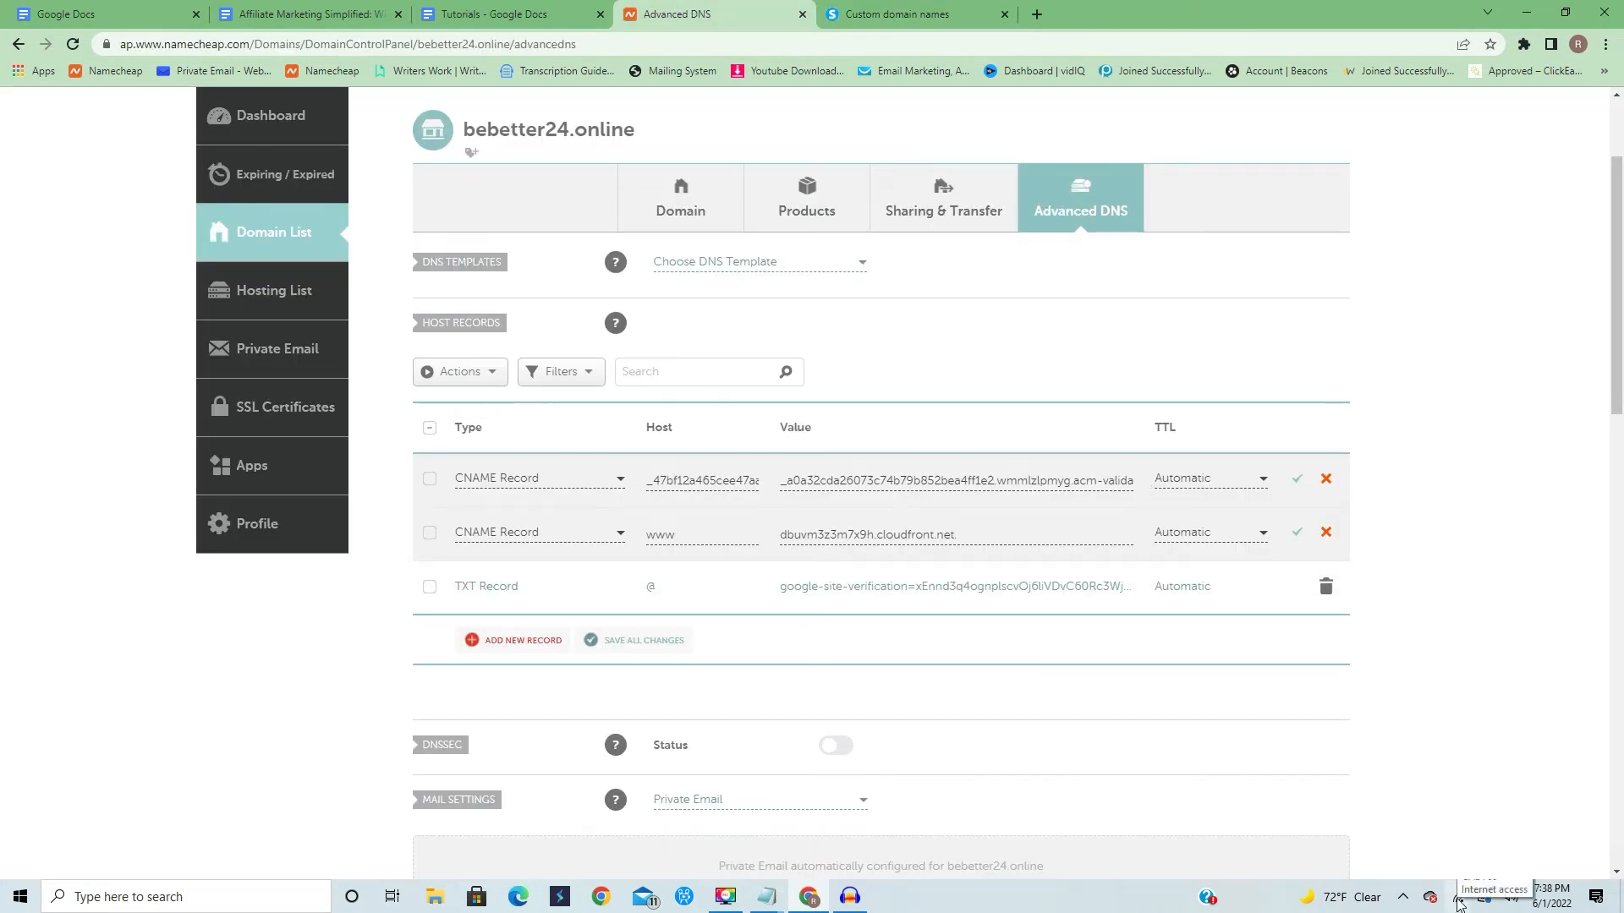
pyautogui.click(854, 8)
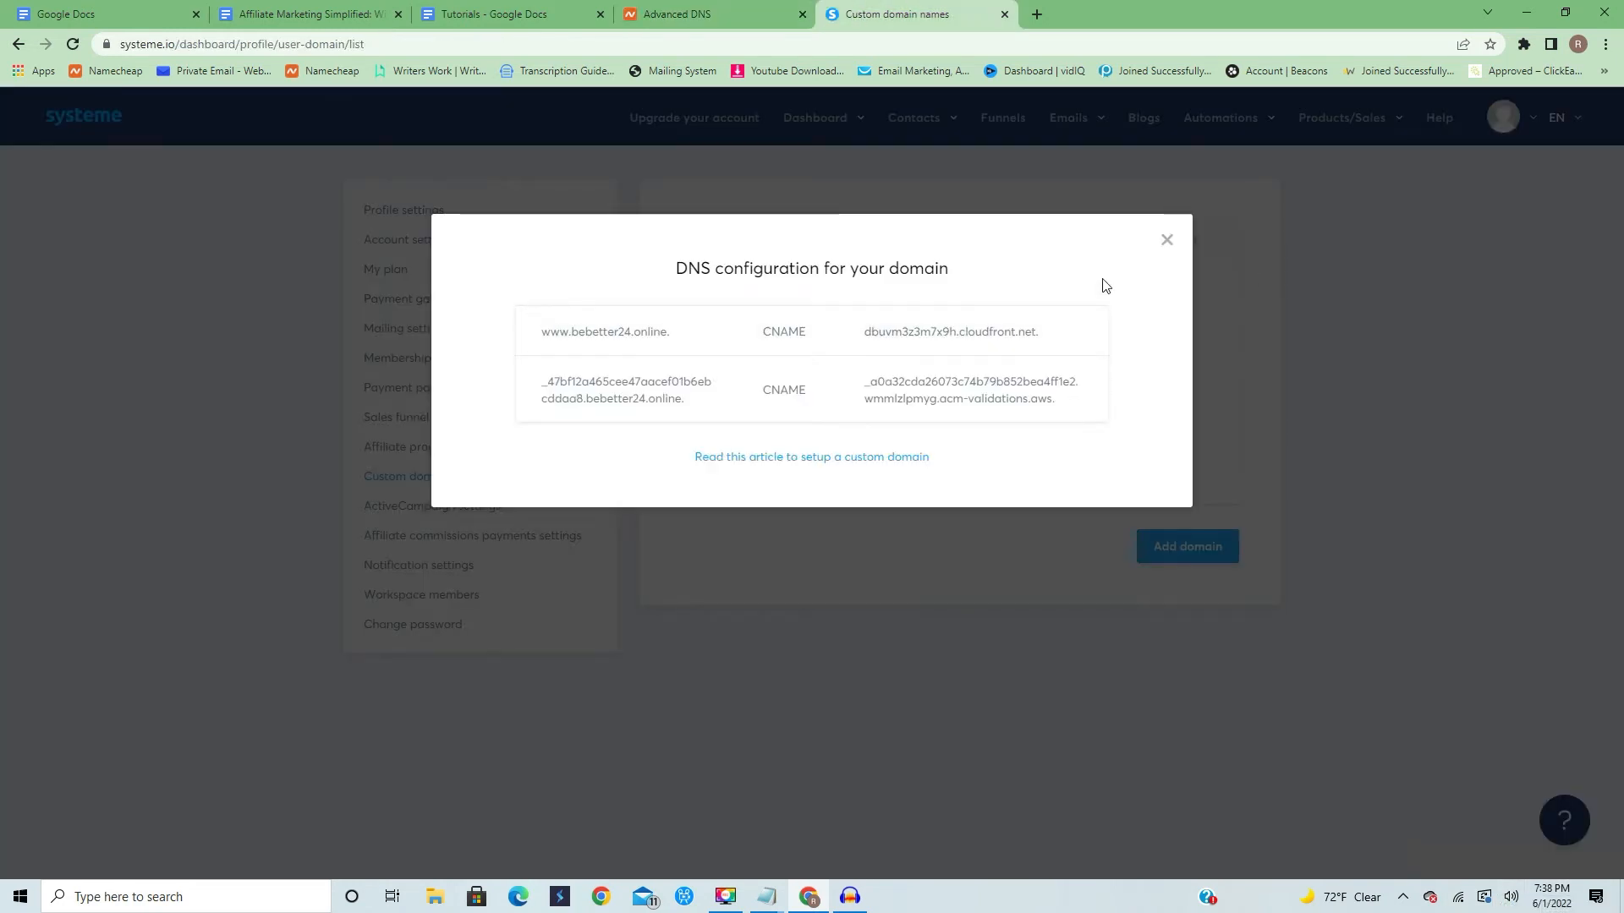
pyautogui.click(1167, 242)
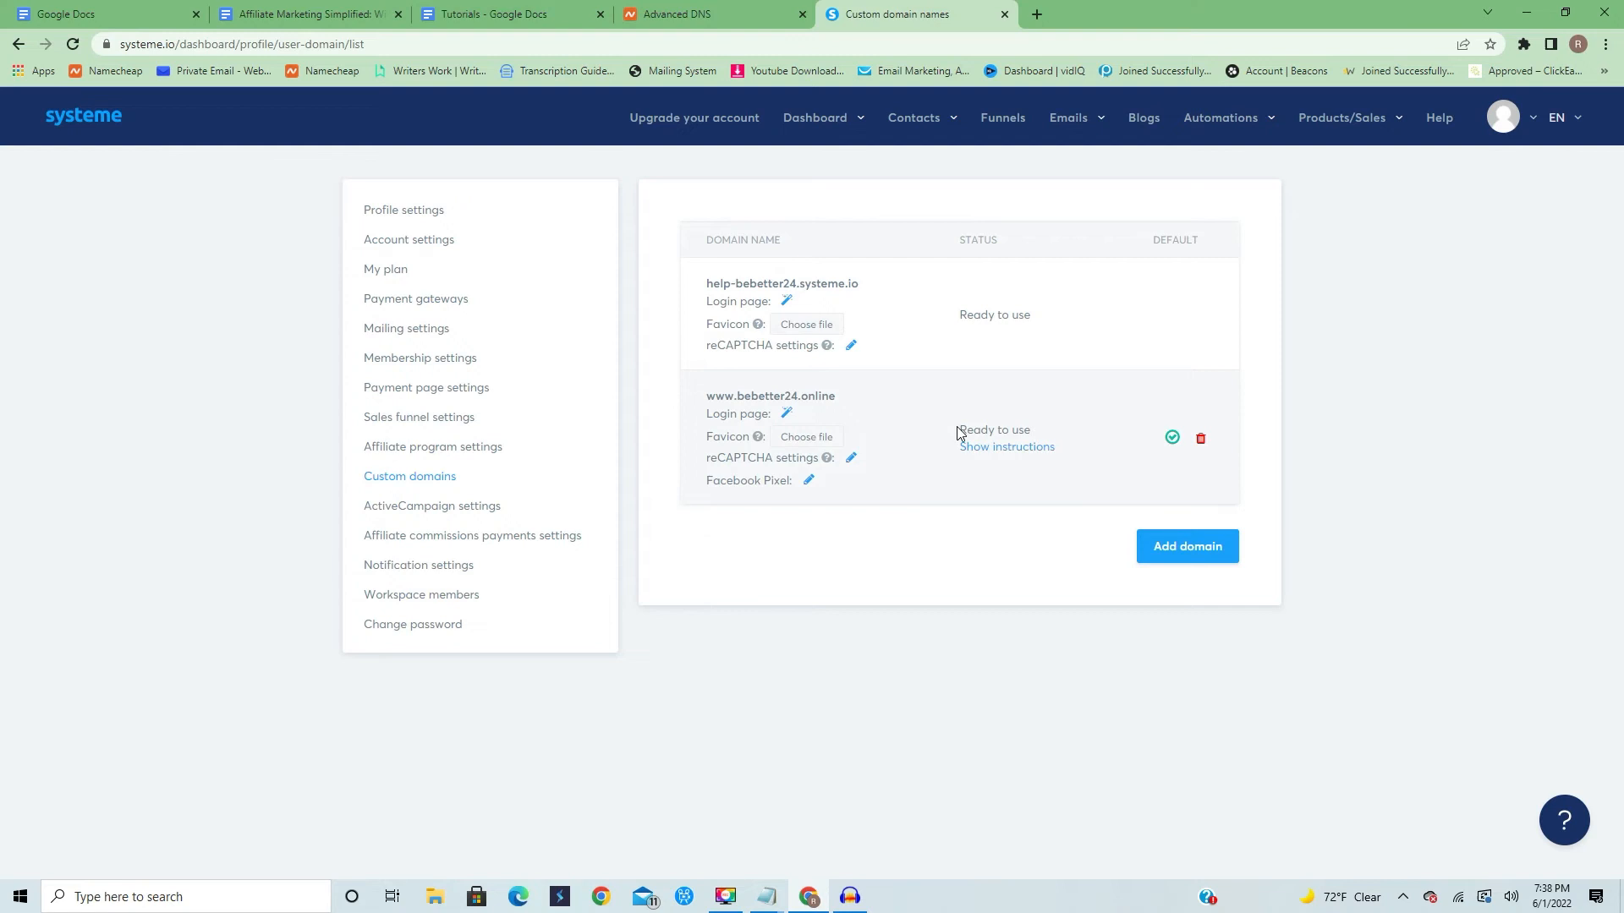
pyautogui.moveTo(962, 432); pyautogui.dragTo(1067, 435)
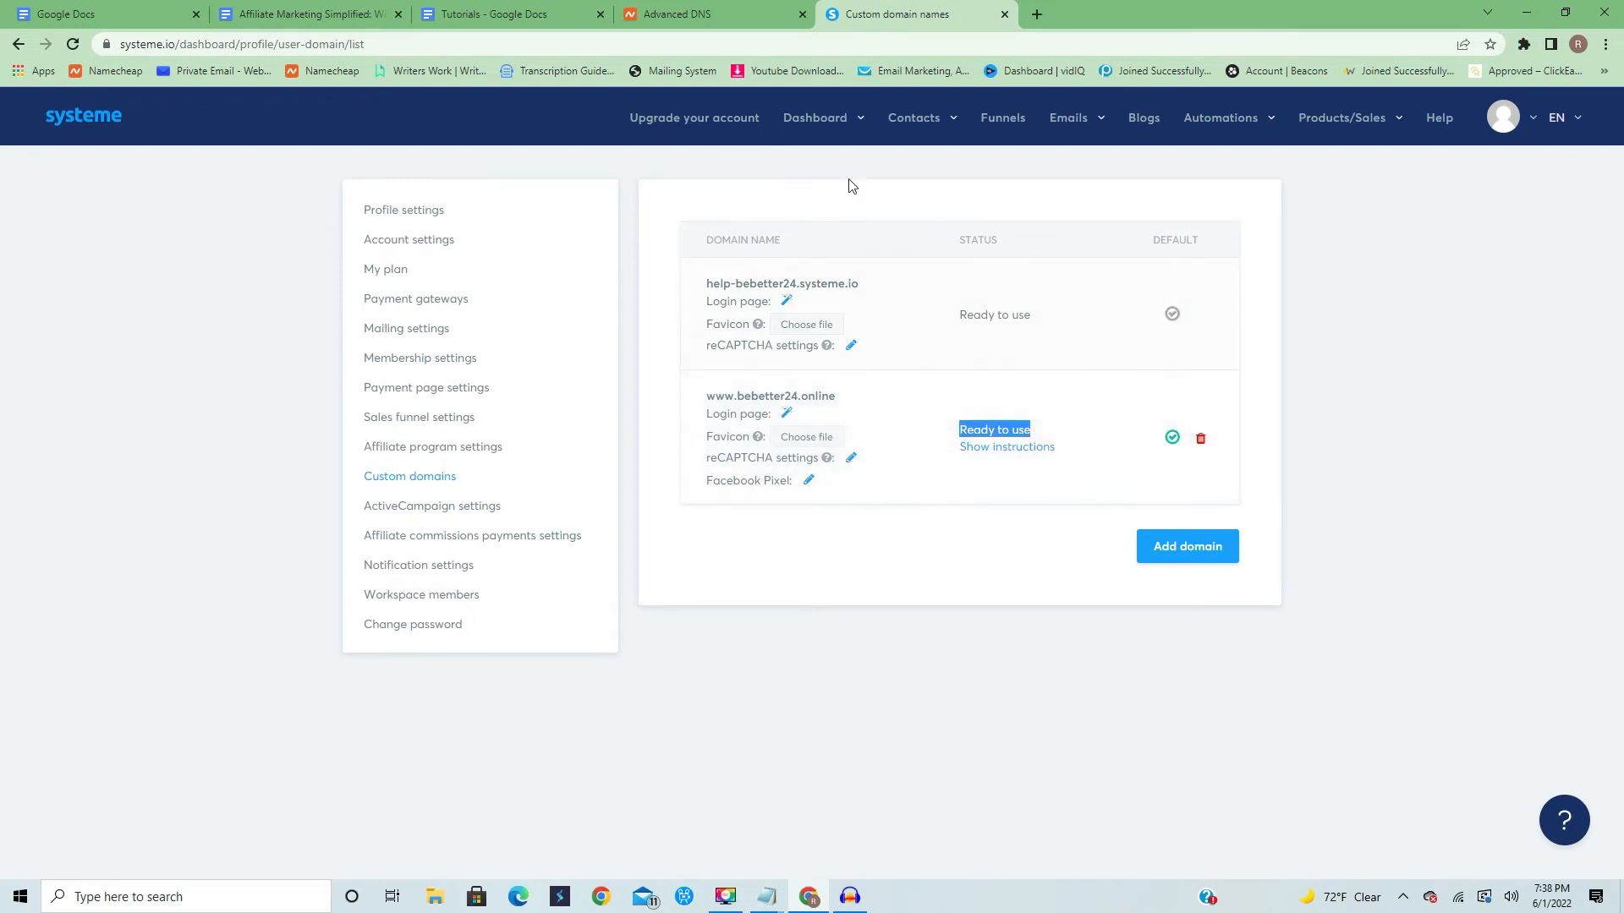
# Open the Digital Wealth 24/7 Mentorship funnel from the funnels list and display its funnel settings
pyautogui.moveTo(815, 118)
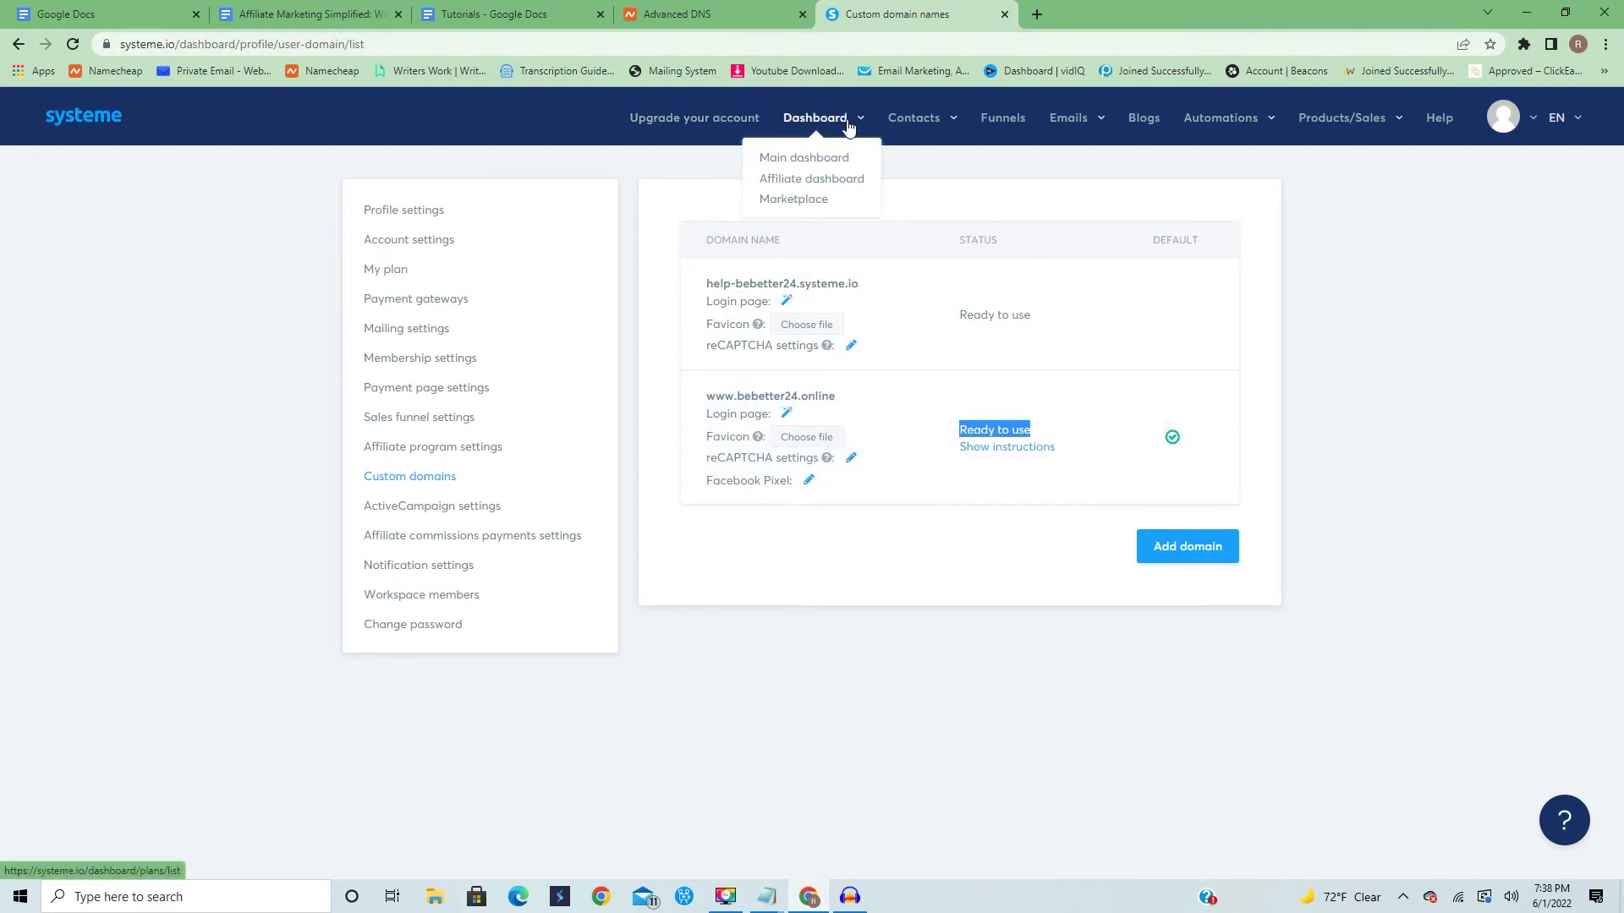
pyautogui.click(1002, 127)
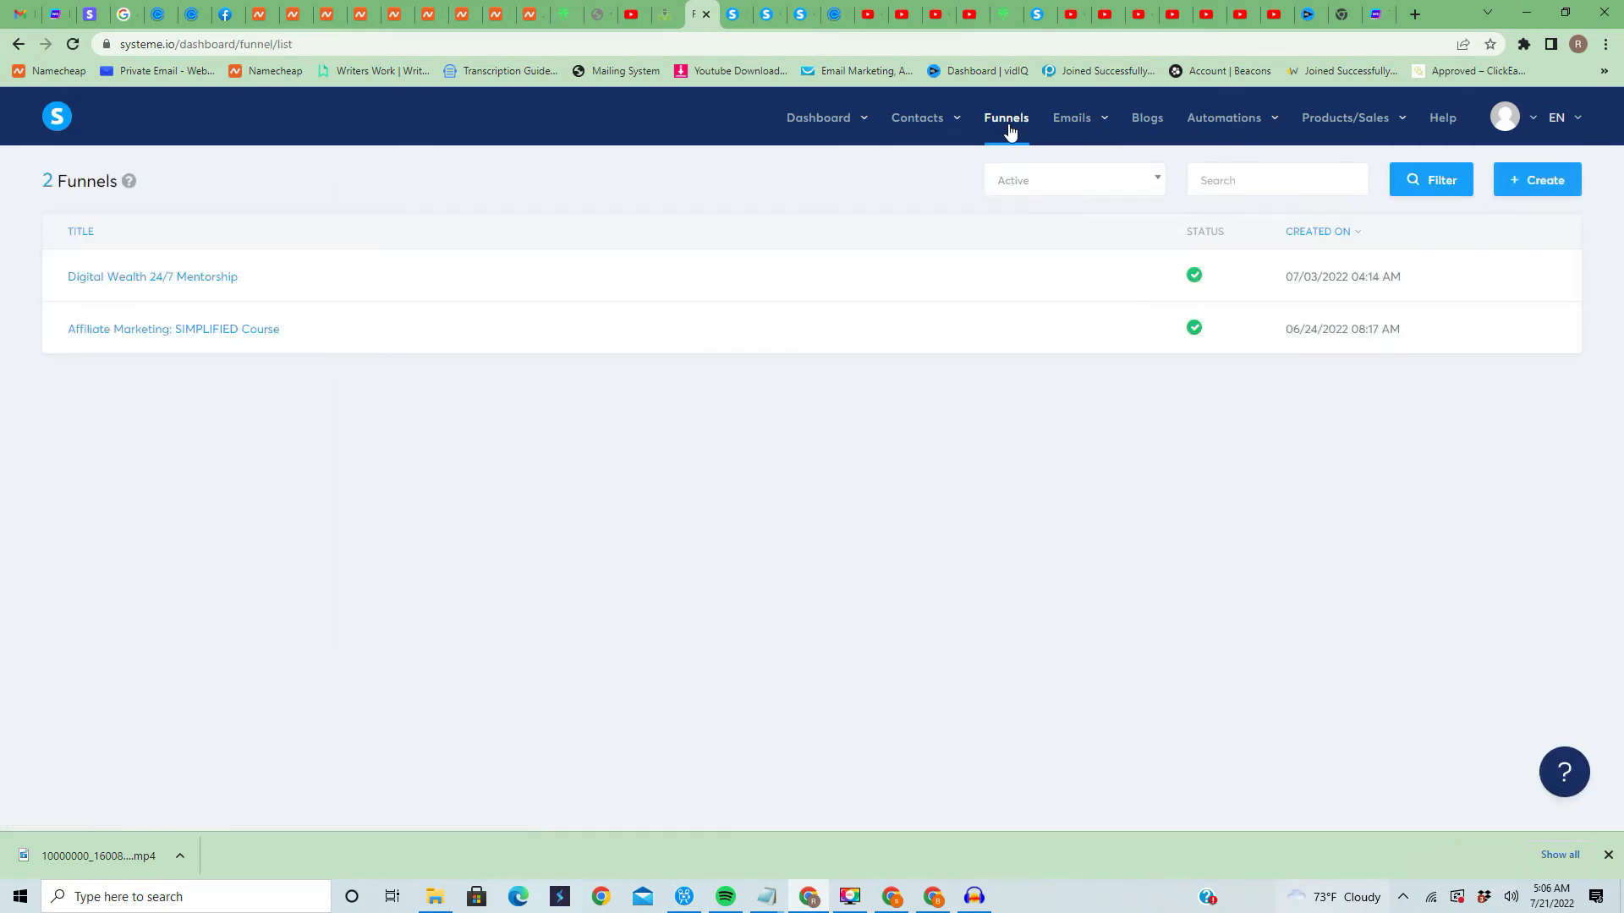
pyautogui.click(189, 276)
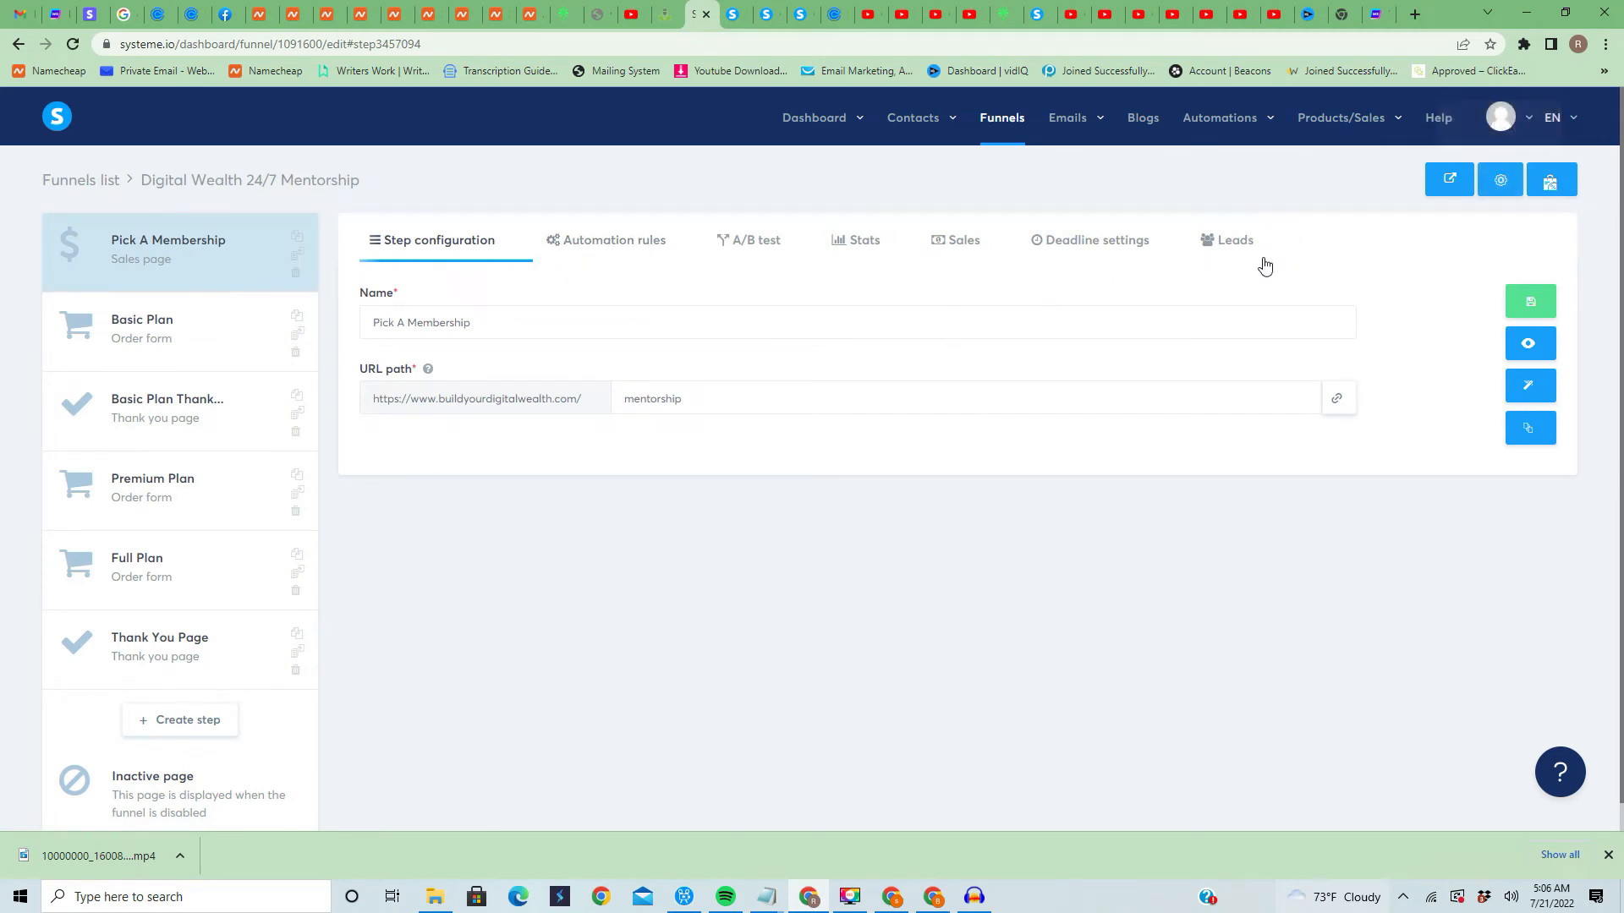
pyautogui.click(1500, 182)
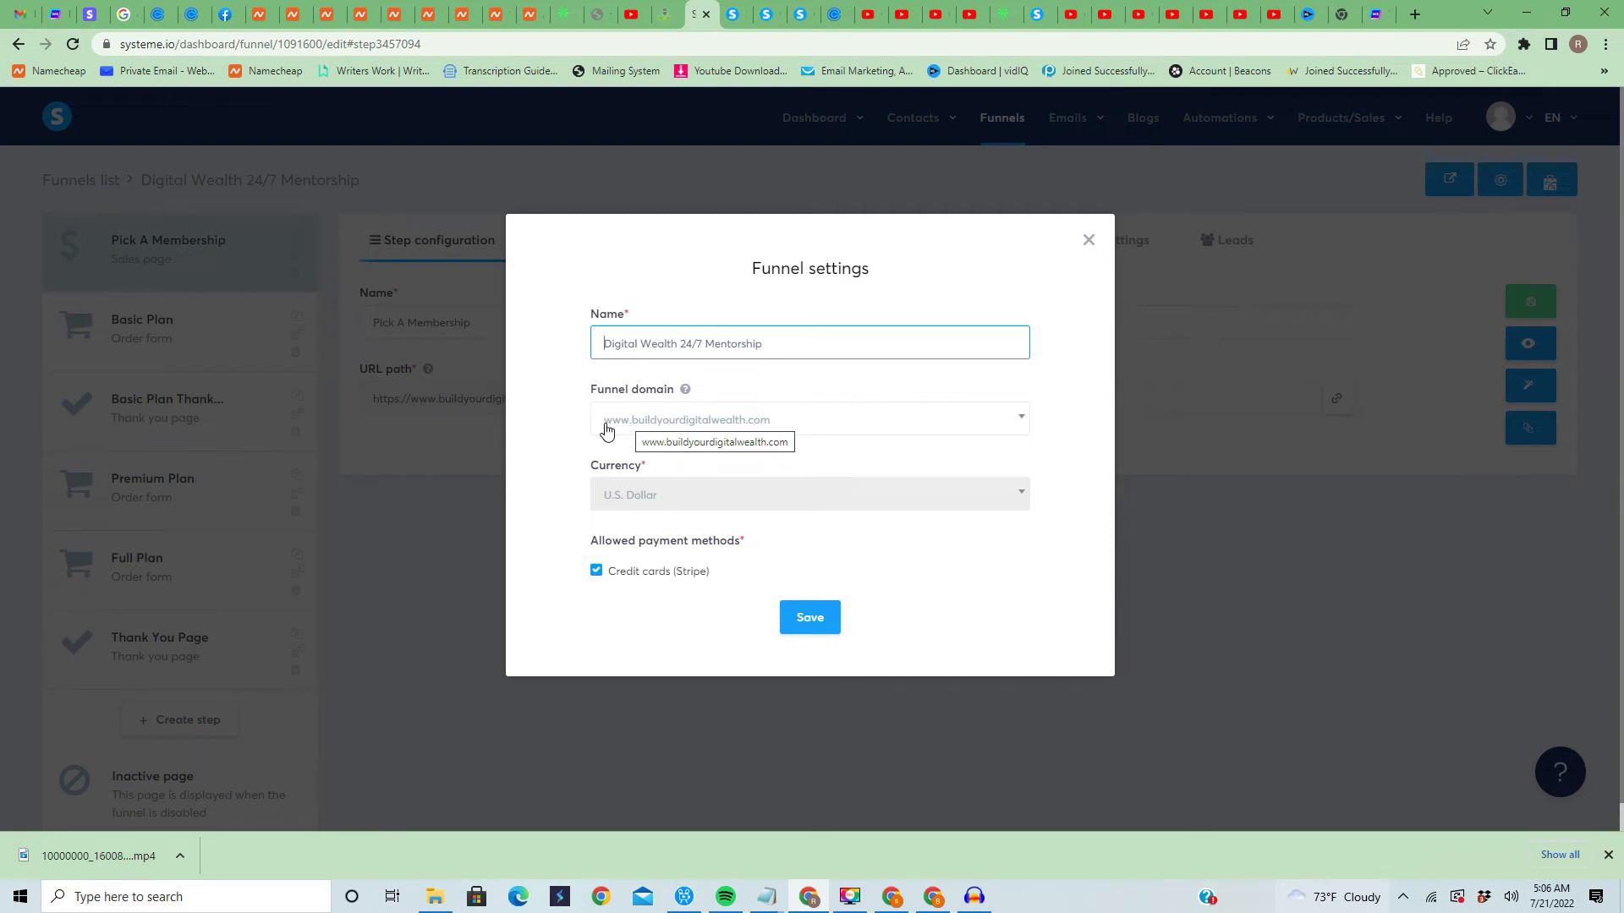
pyautogui.click(638, 429)
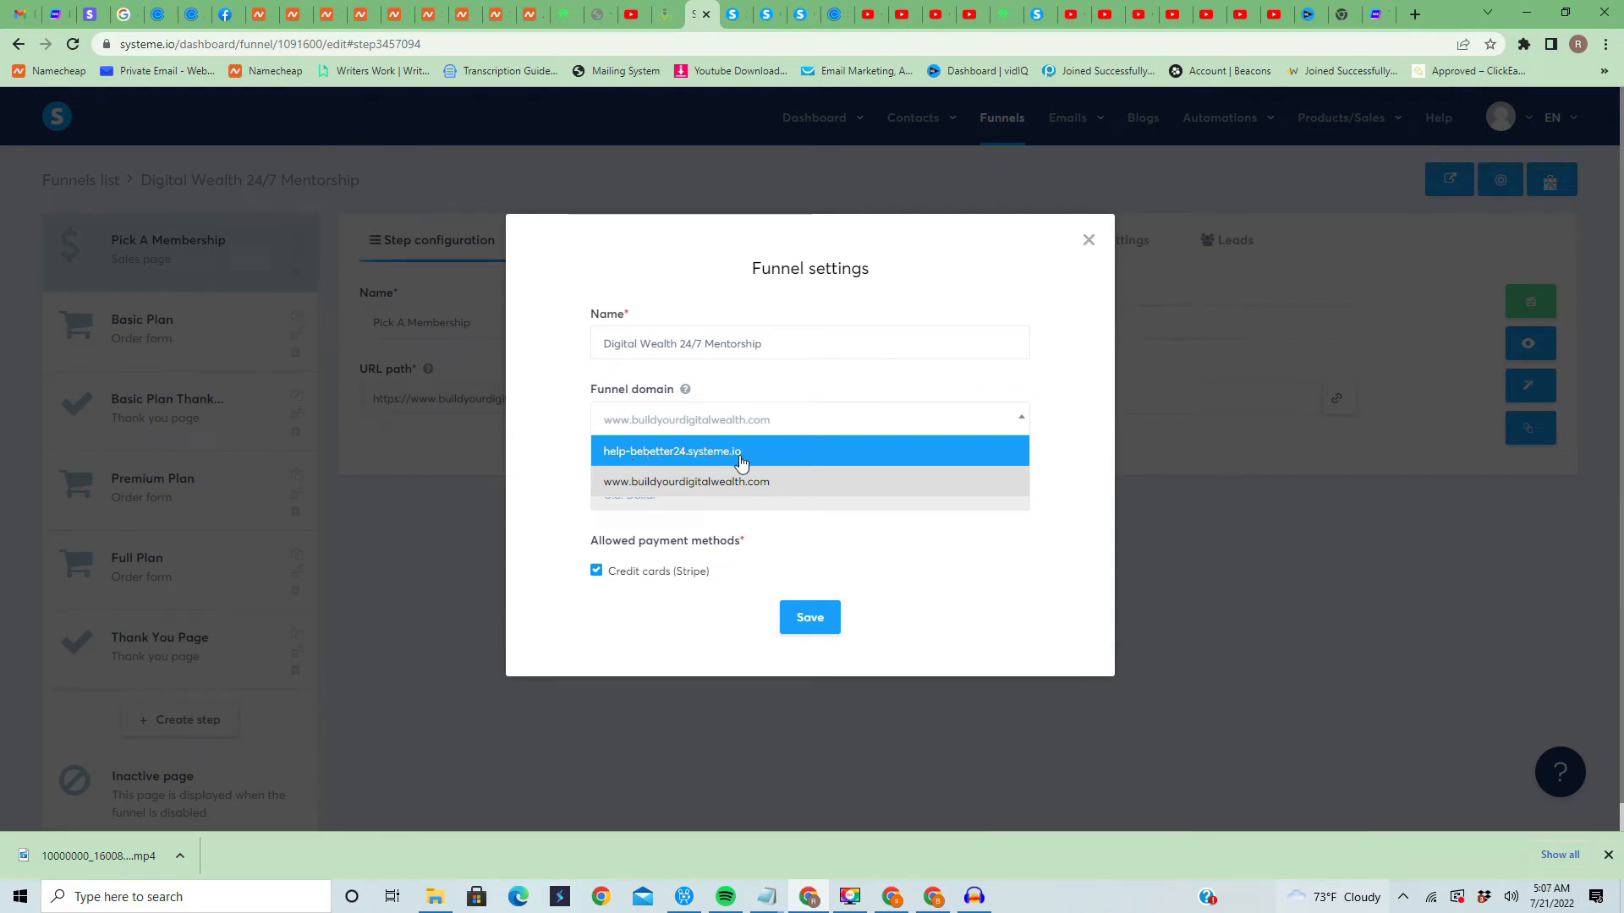
pyautogui.click(666, 496)
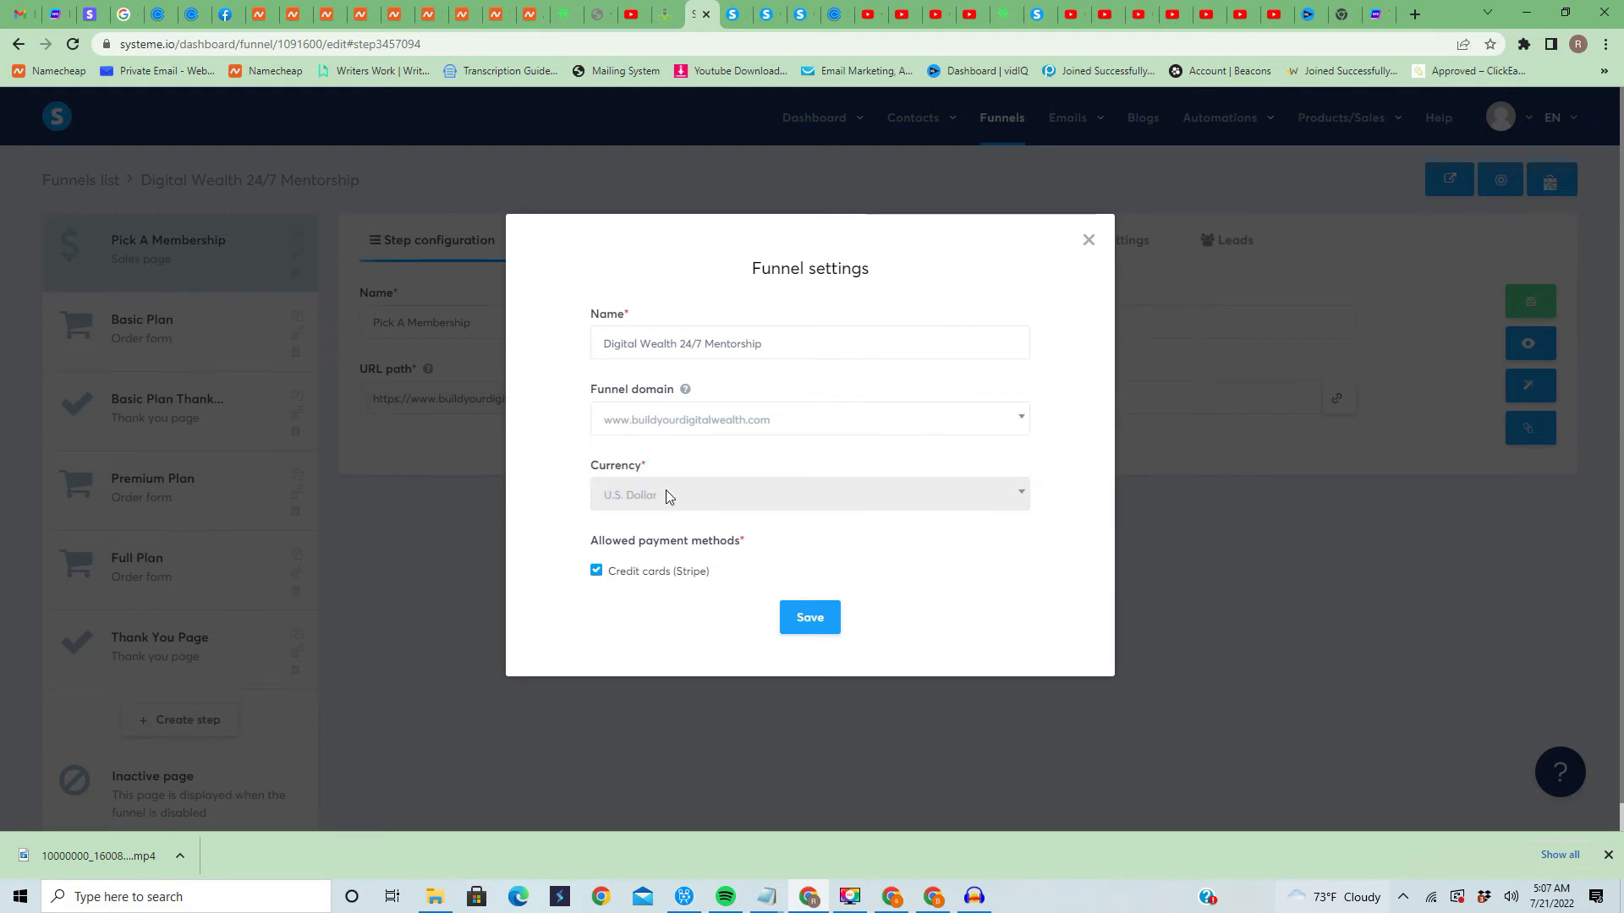
pyautogui.click(804, 620)
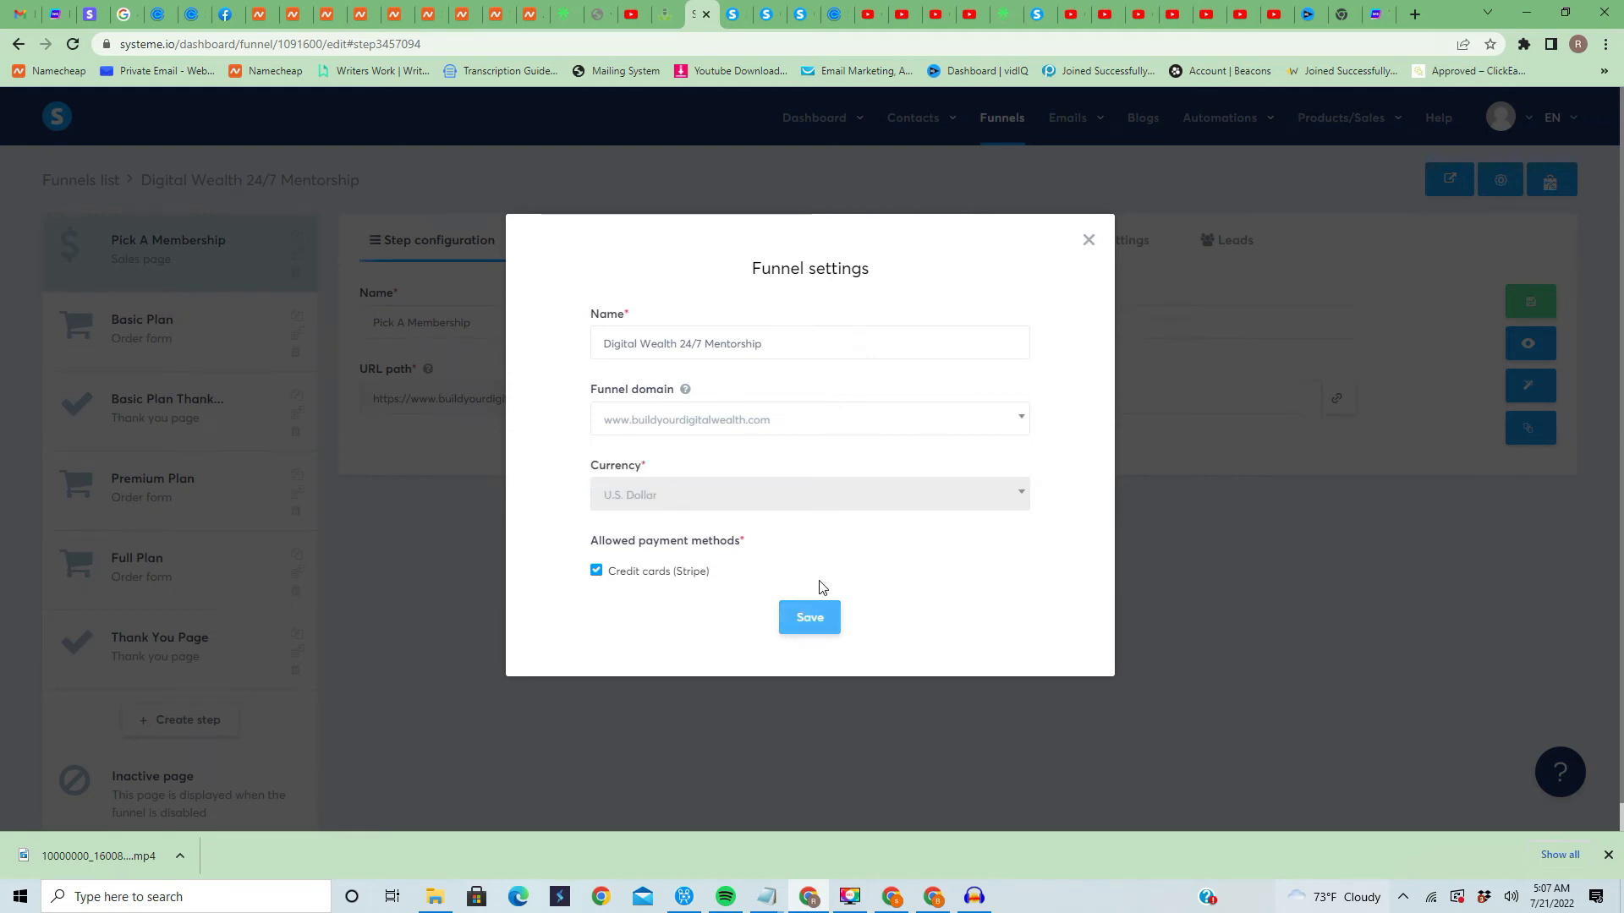
pyautogui.click(1088, 240)
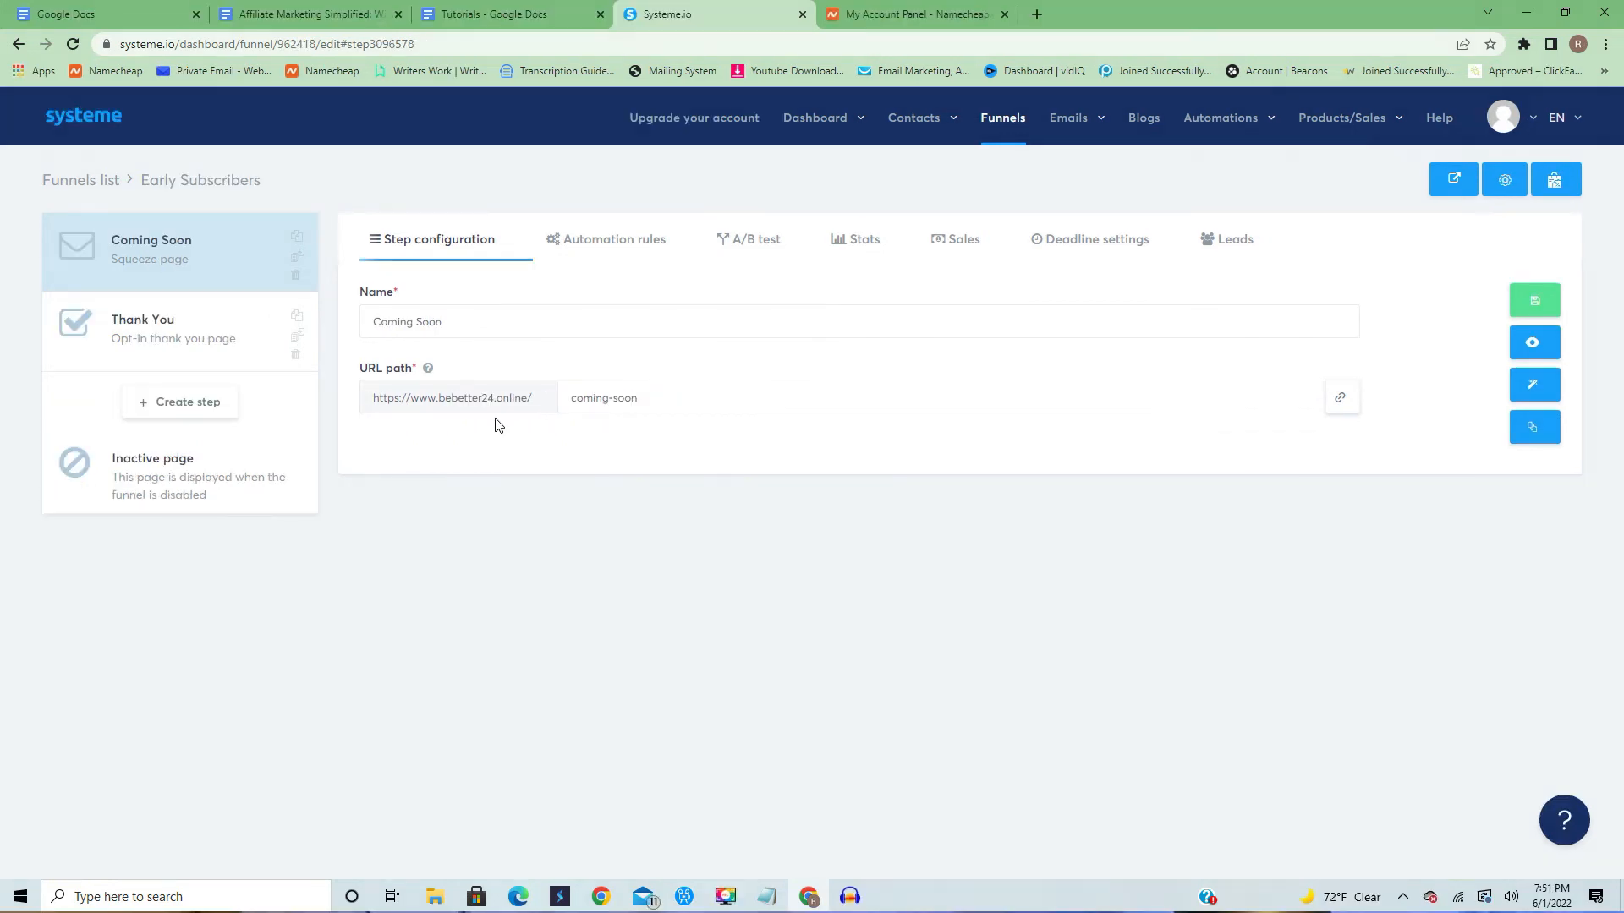
# Switch to Namecheap and open the Private Email subscription management for bebetter24.online, showing its mailbox list
pyautogui.click(866, 10)
pyautogui.scroll(-2, 816, 613)
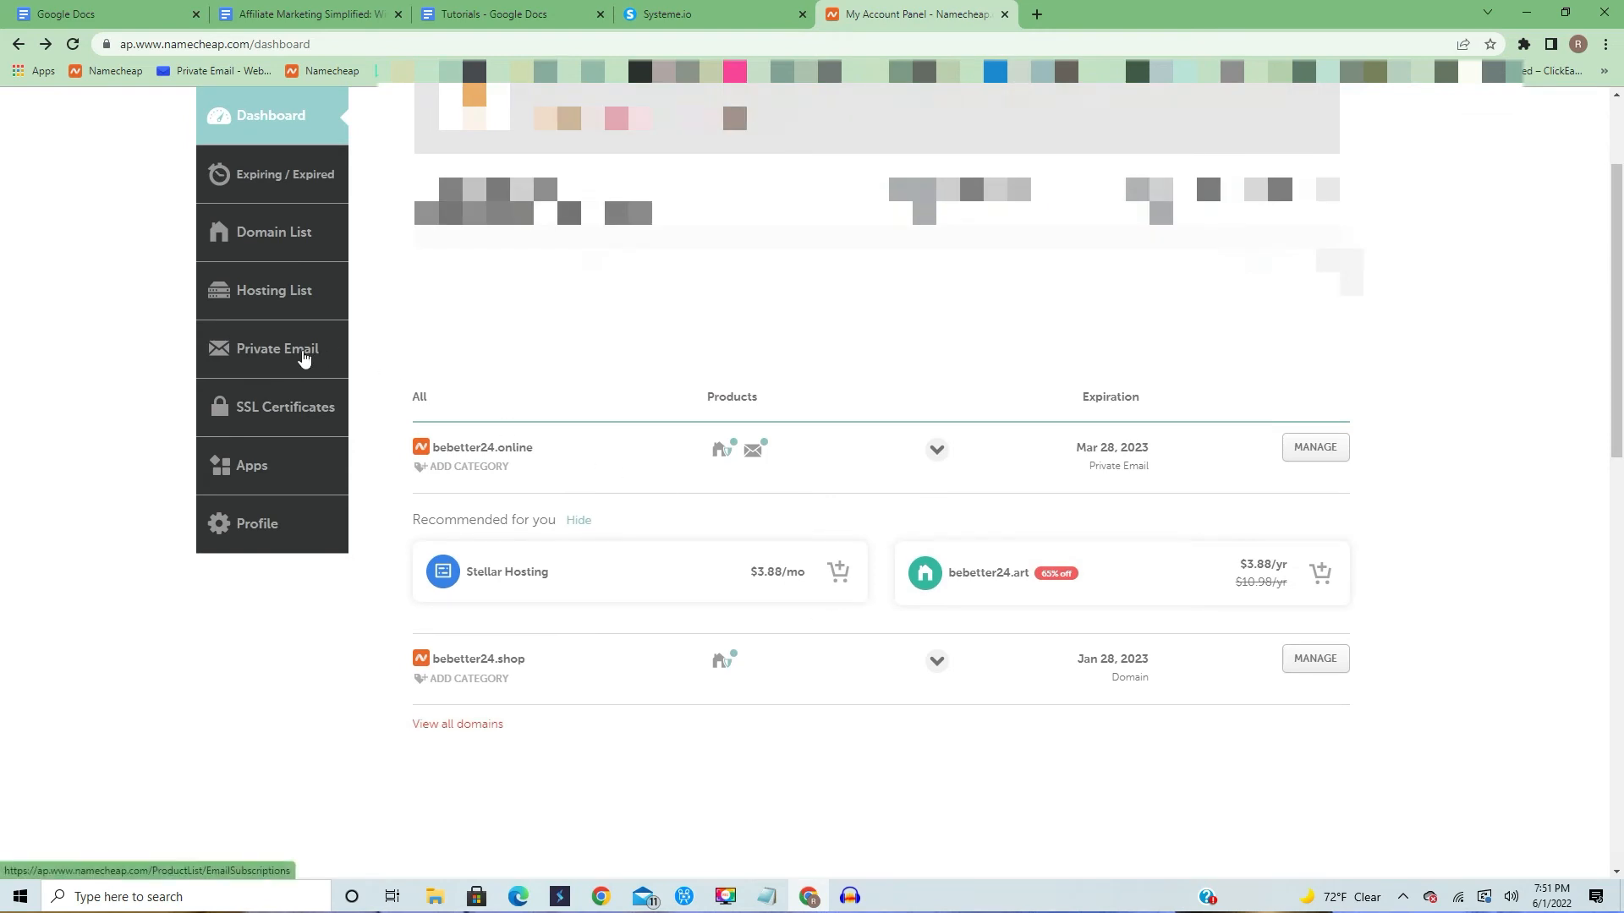
pyautogui.moveTo(754, 455)
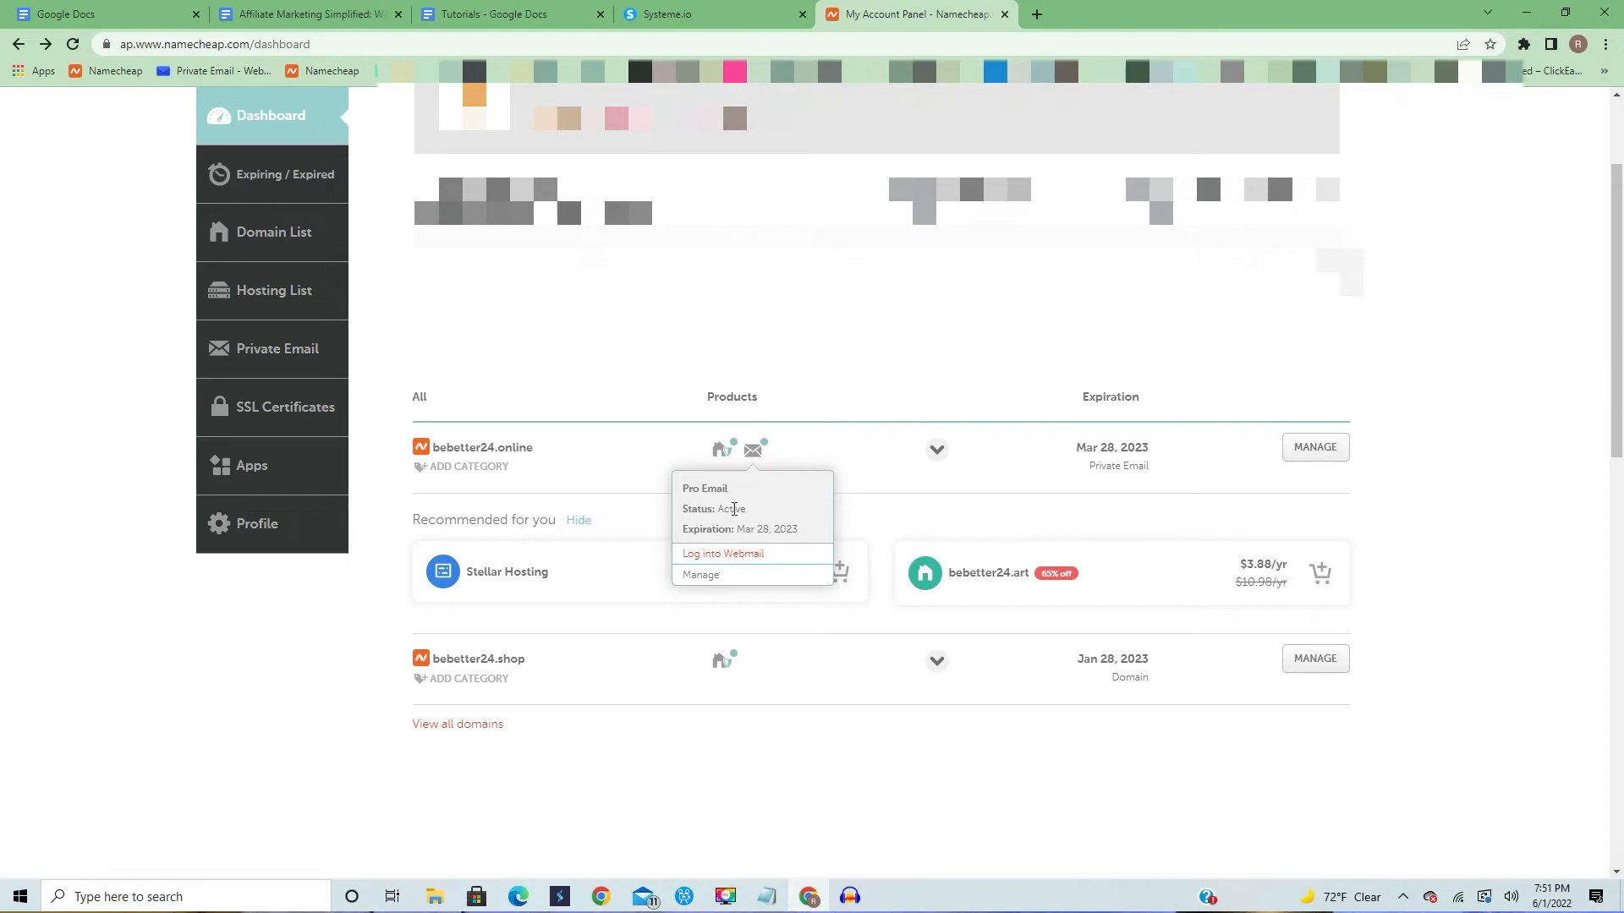
pyautogui.click(719, 582)
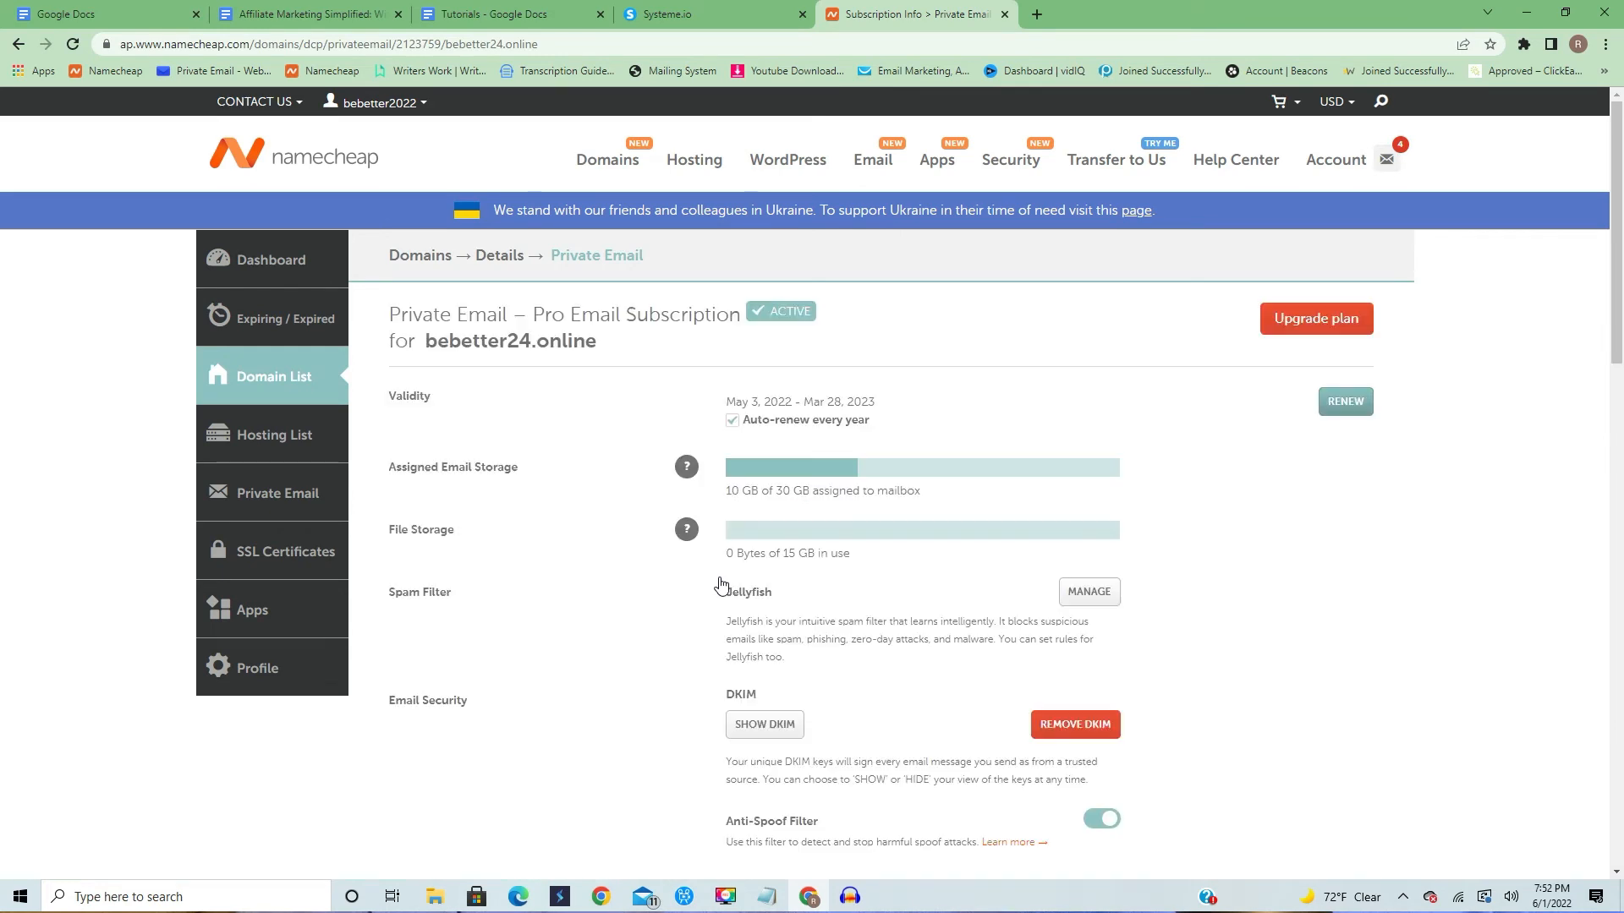
pyautogui.scroll(-3, 720, 583)
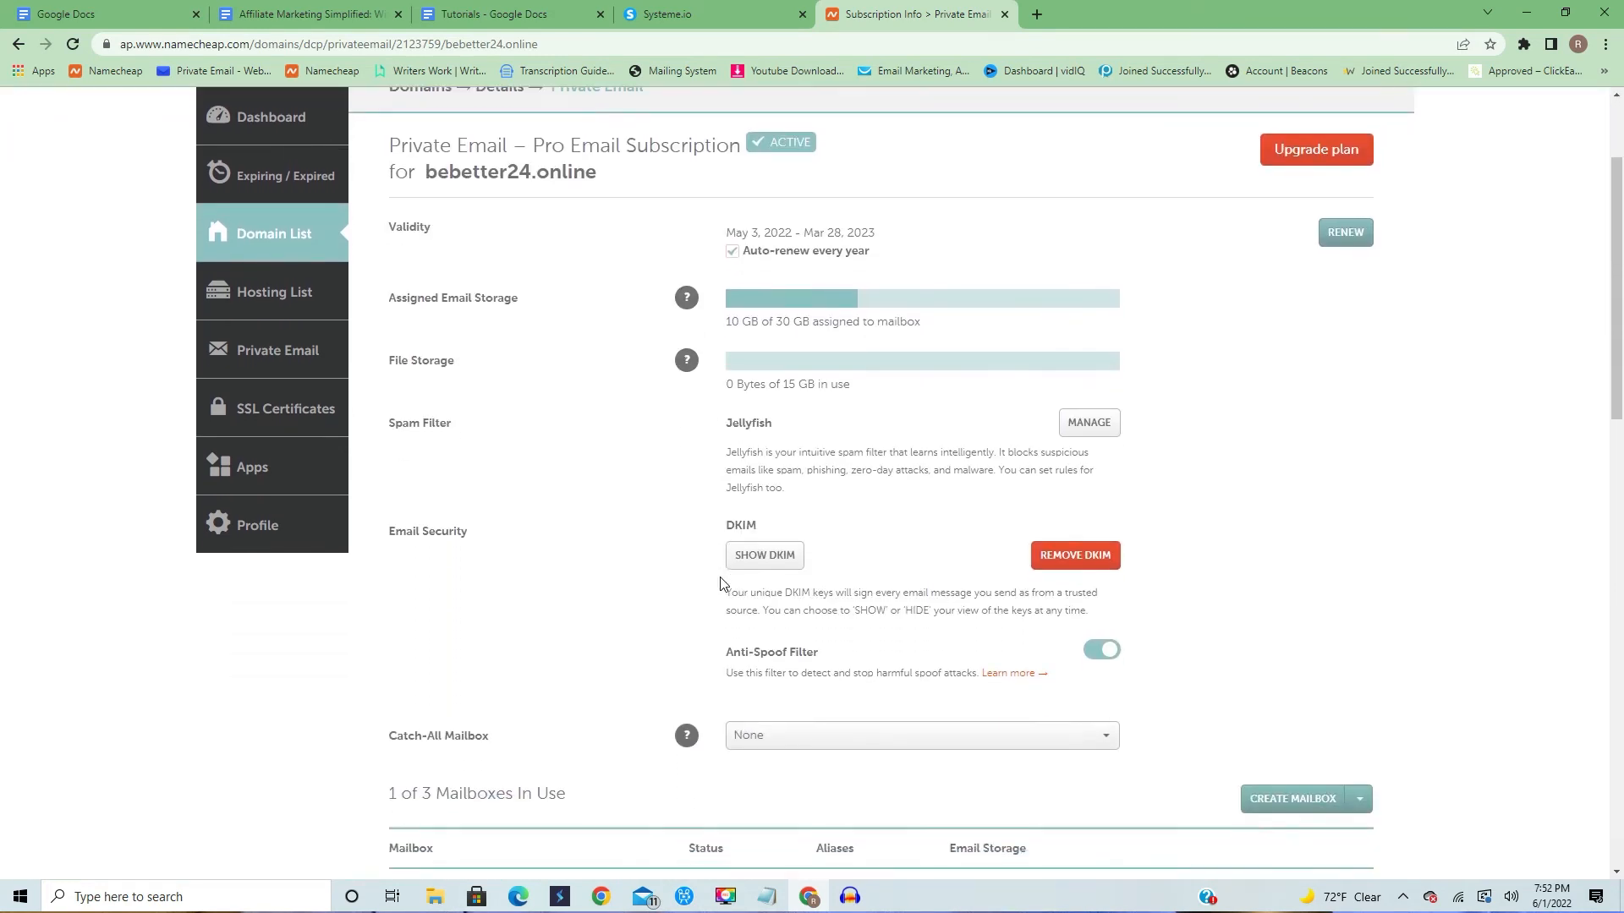
pyautogui.scroll(-3, 720, 582)
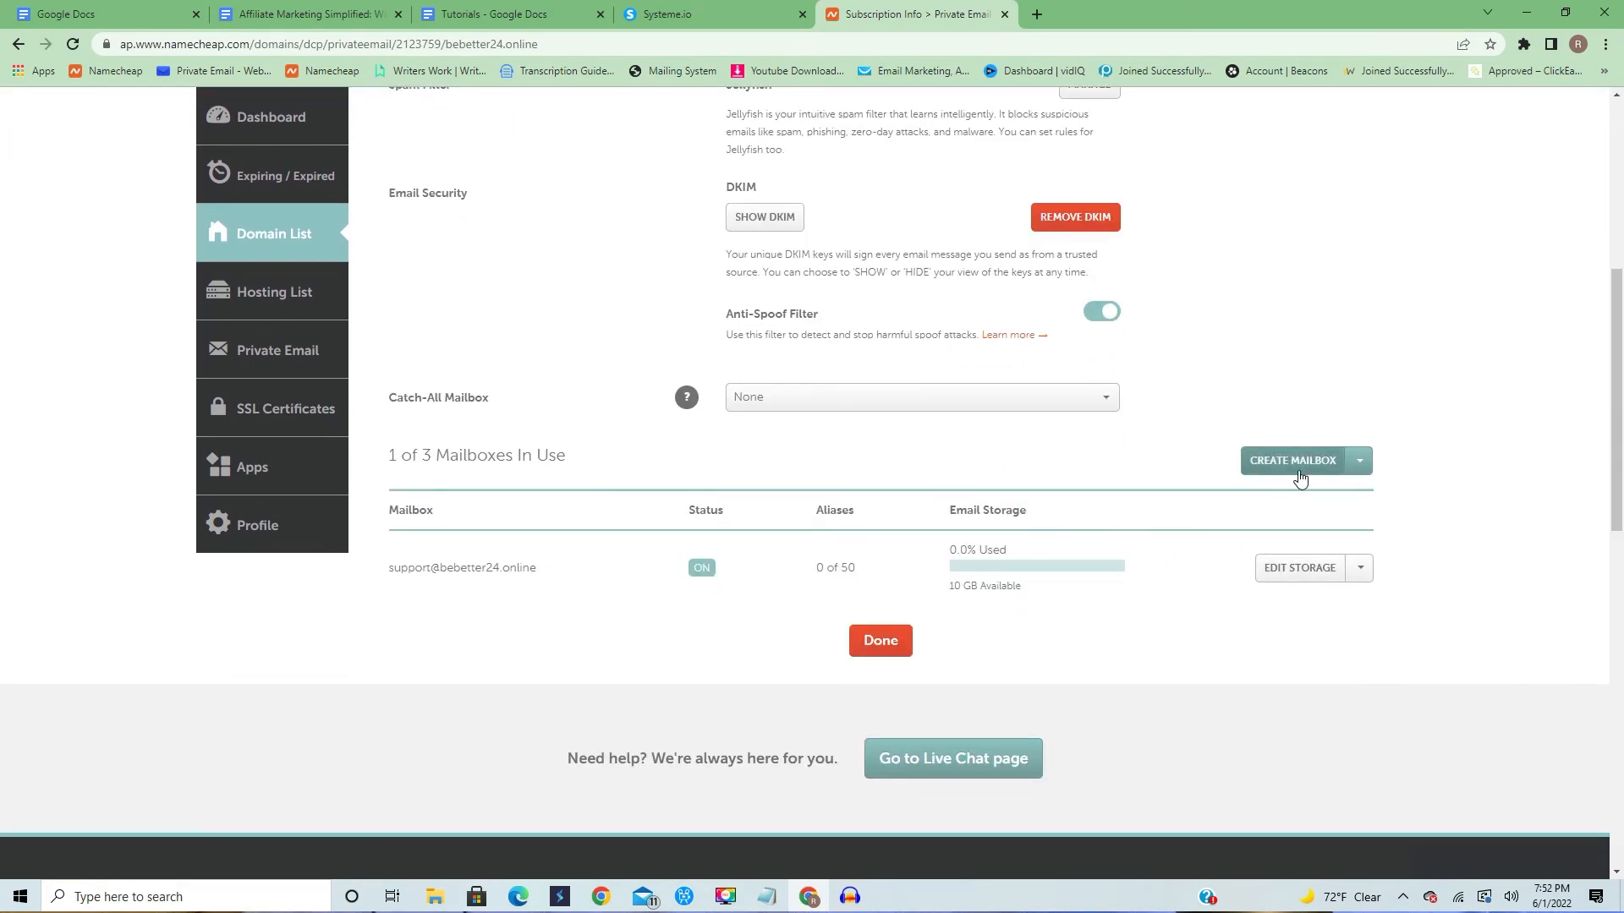
# Open the mailbox creation form for bebetter24.online, go through its password and storage fields, and close it without saving
pyautogui.click(1296, 464)
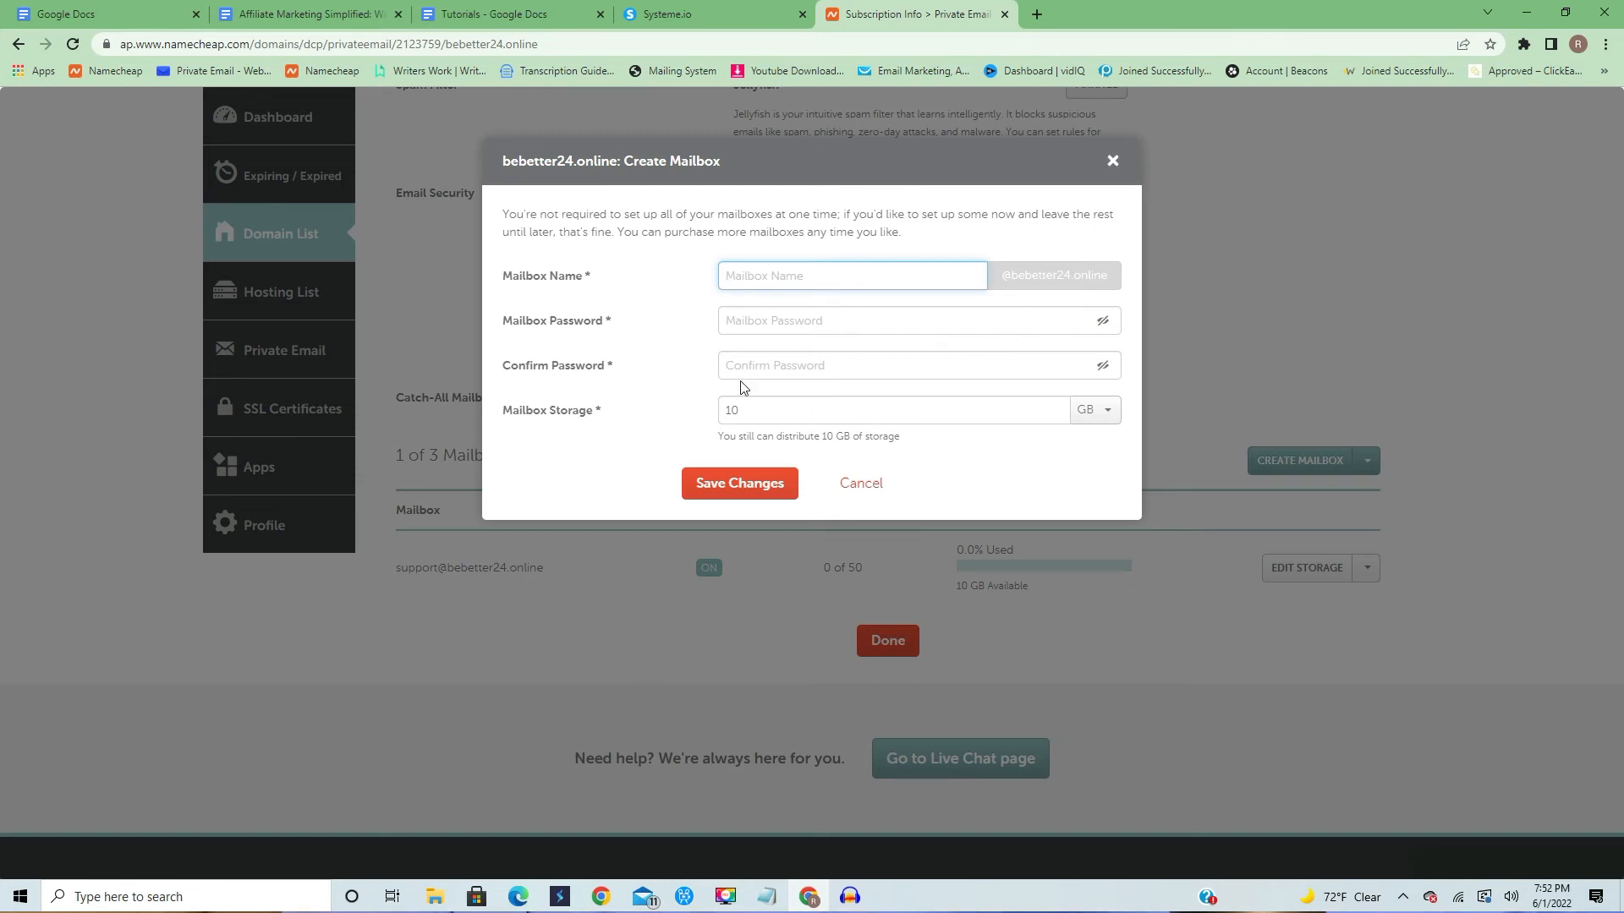
pyautogui.click(746, 327)
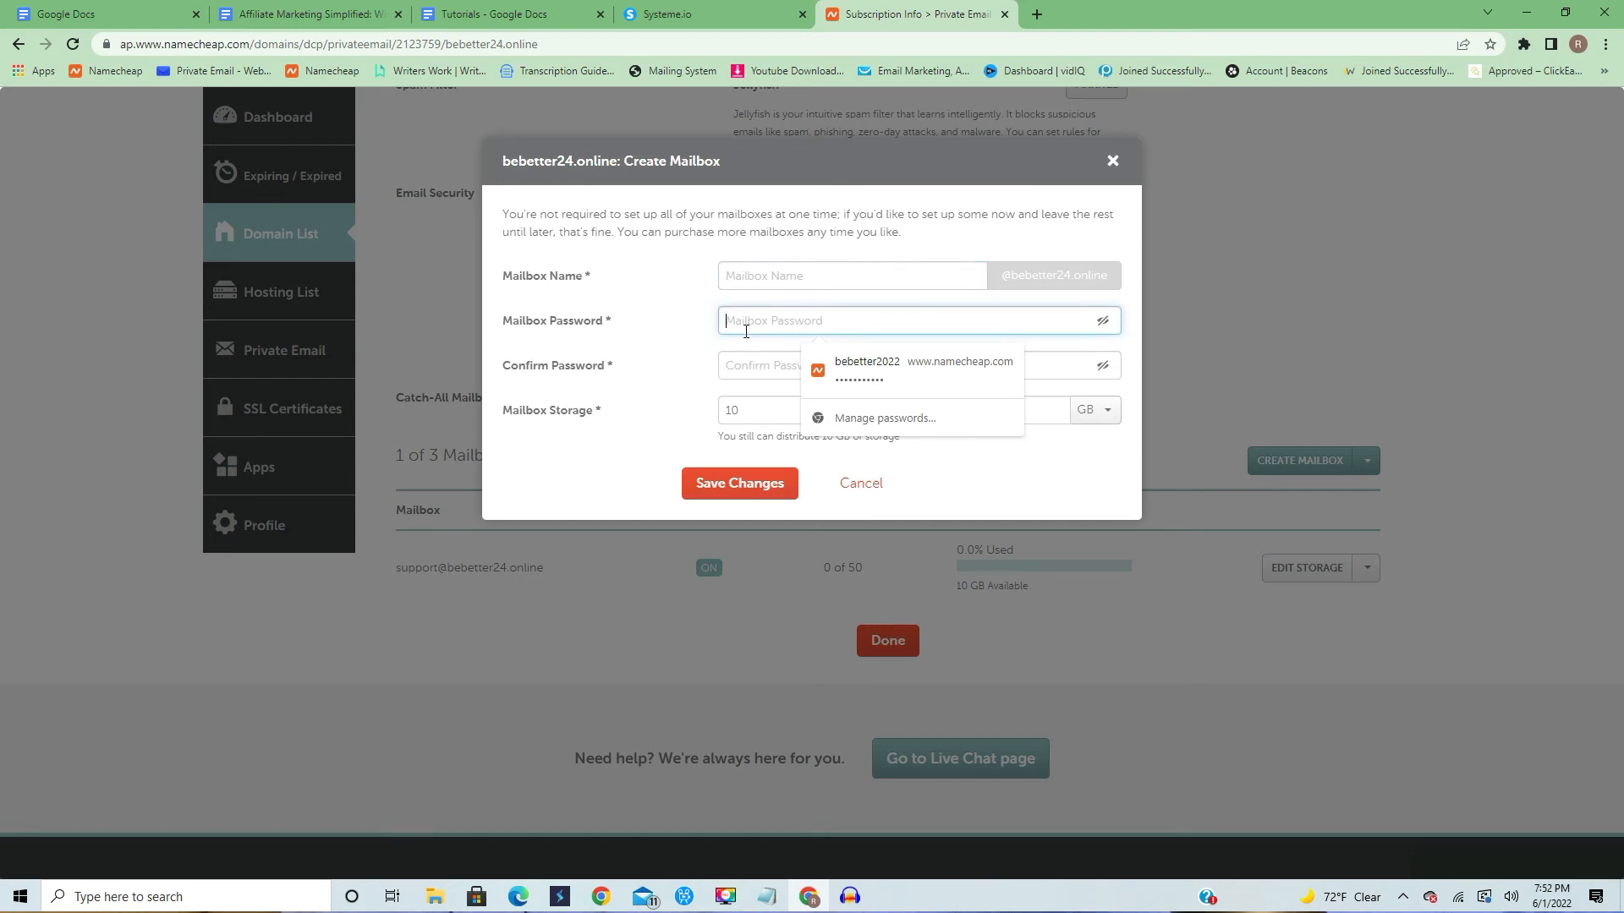
pyautogui.click(741, 368)
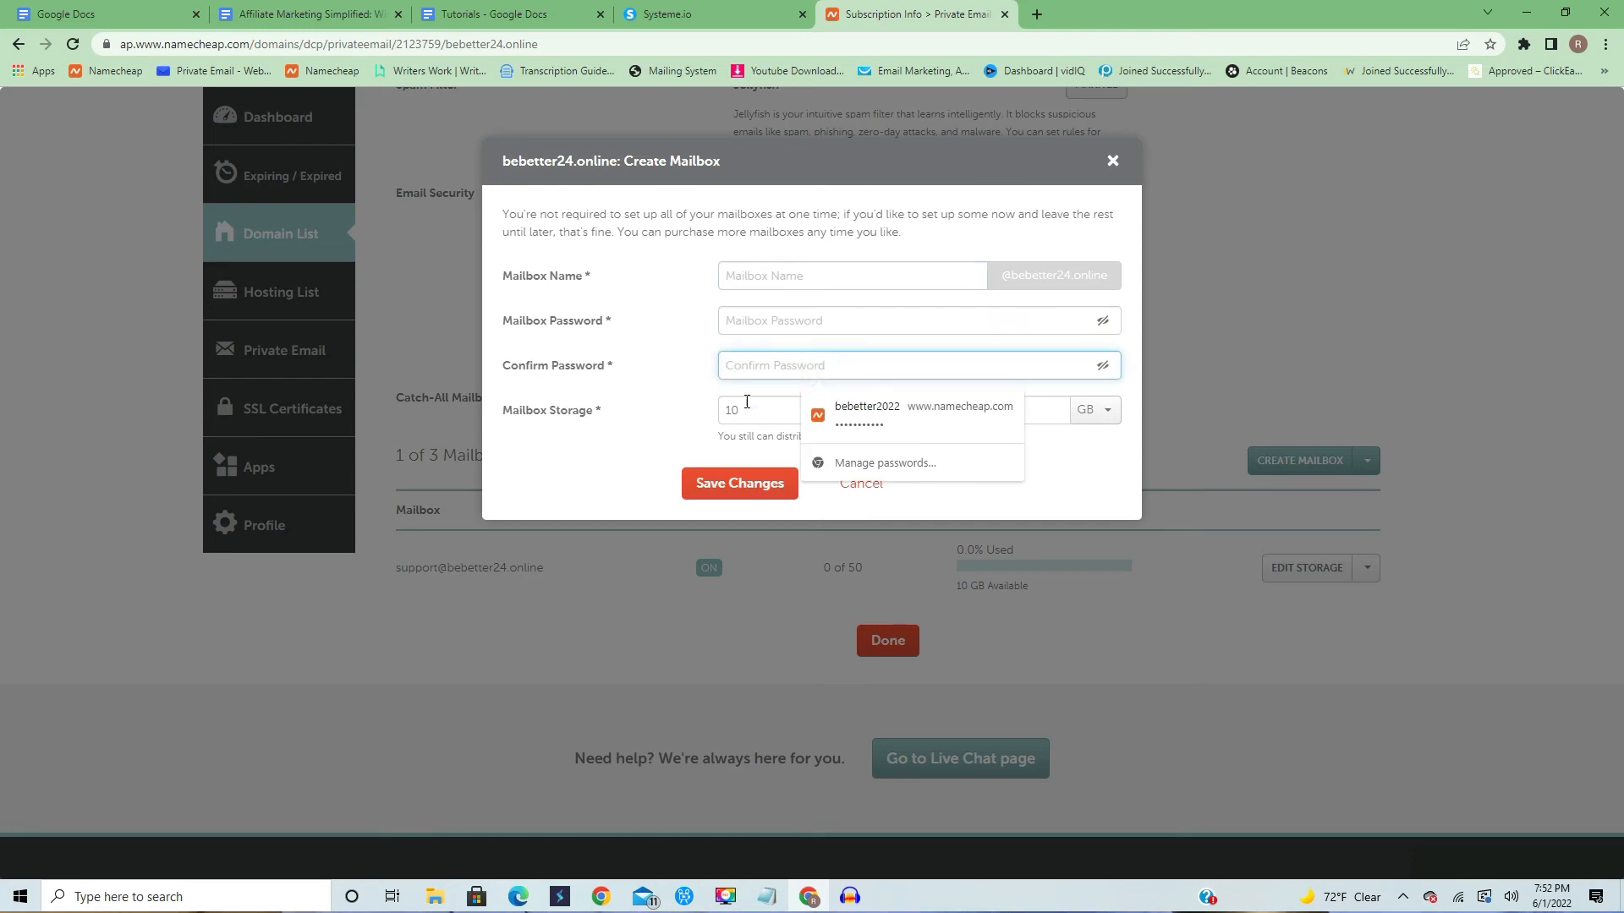
pyautogui.click(747, 411)
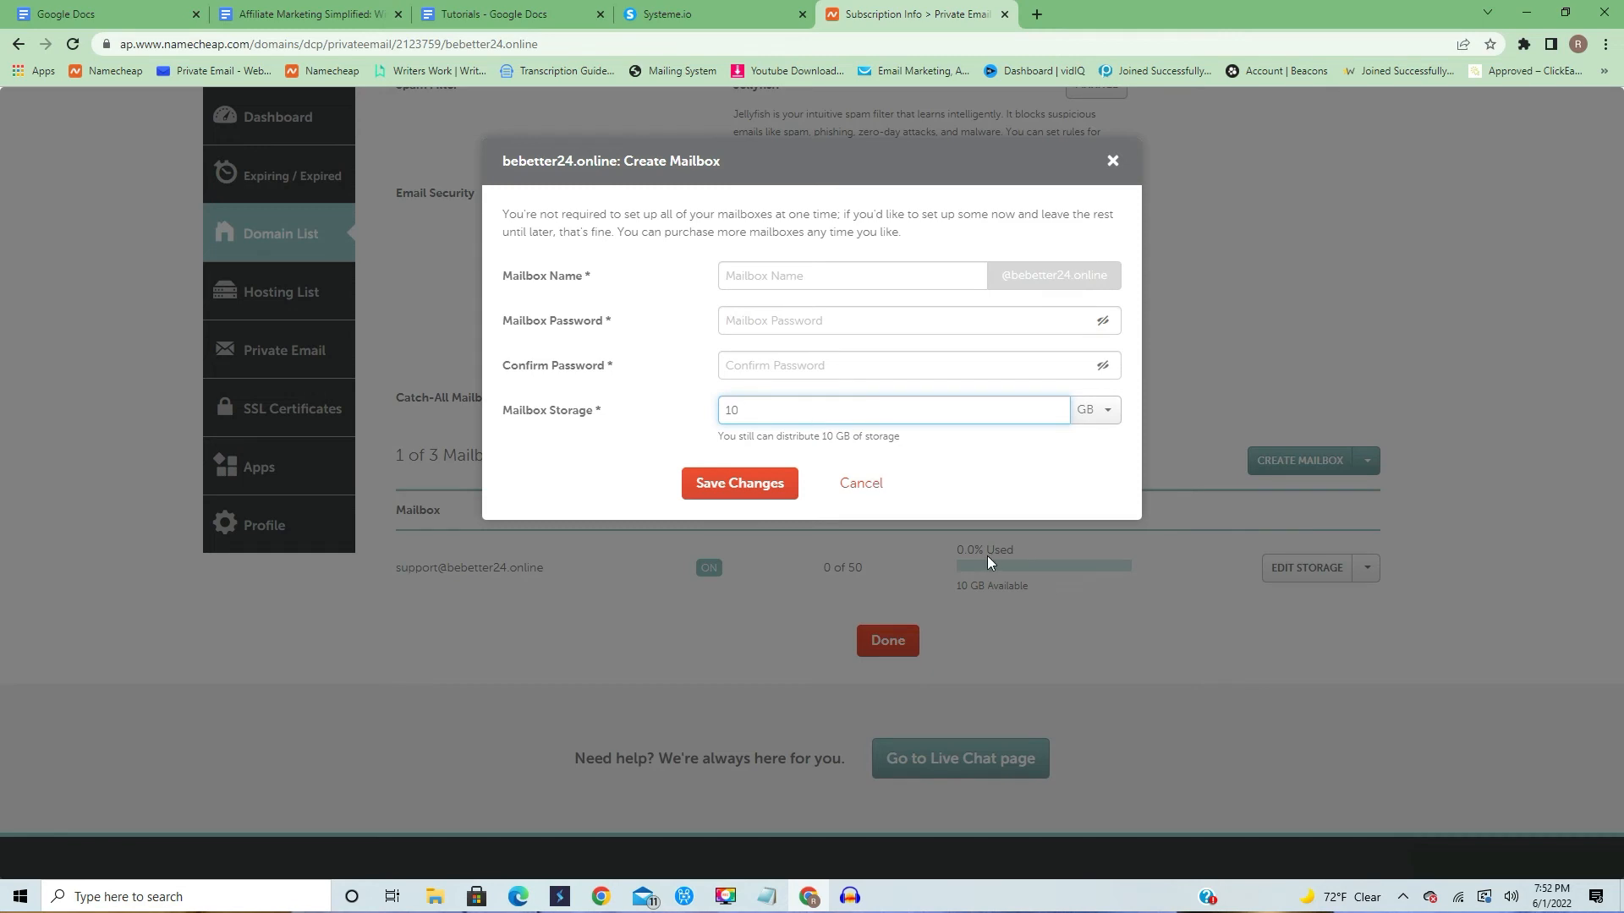
pyautogui.click(1110, 162)
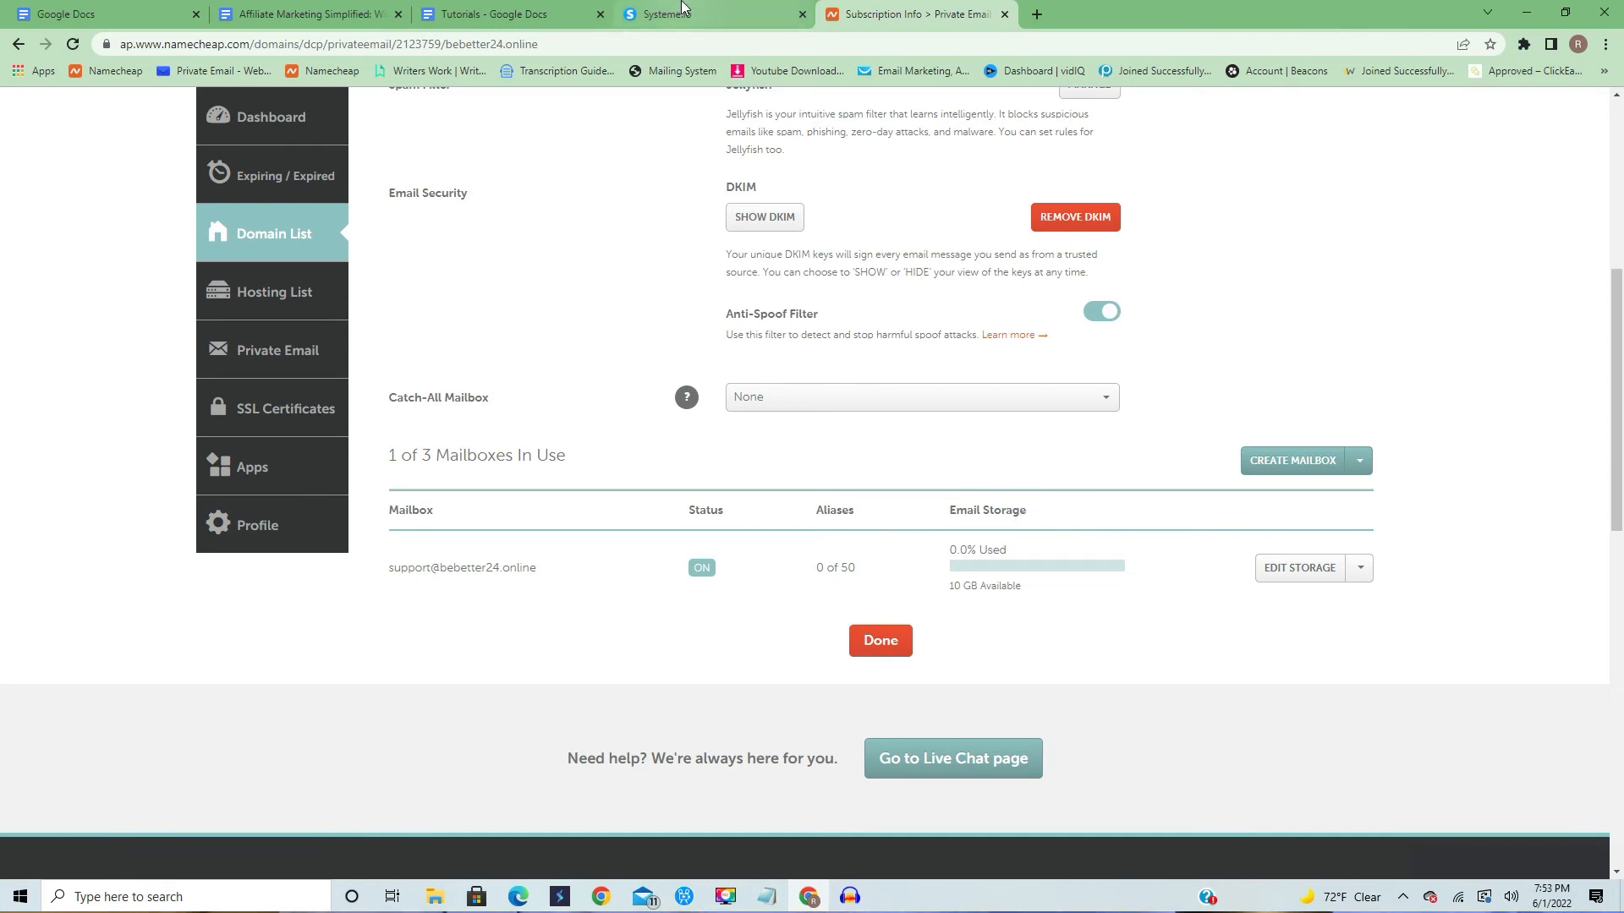
pyautogui.click(733, 8)
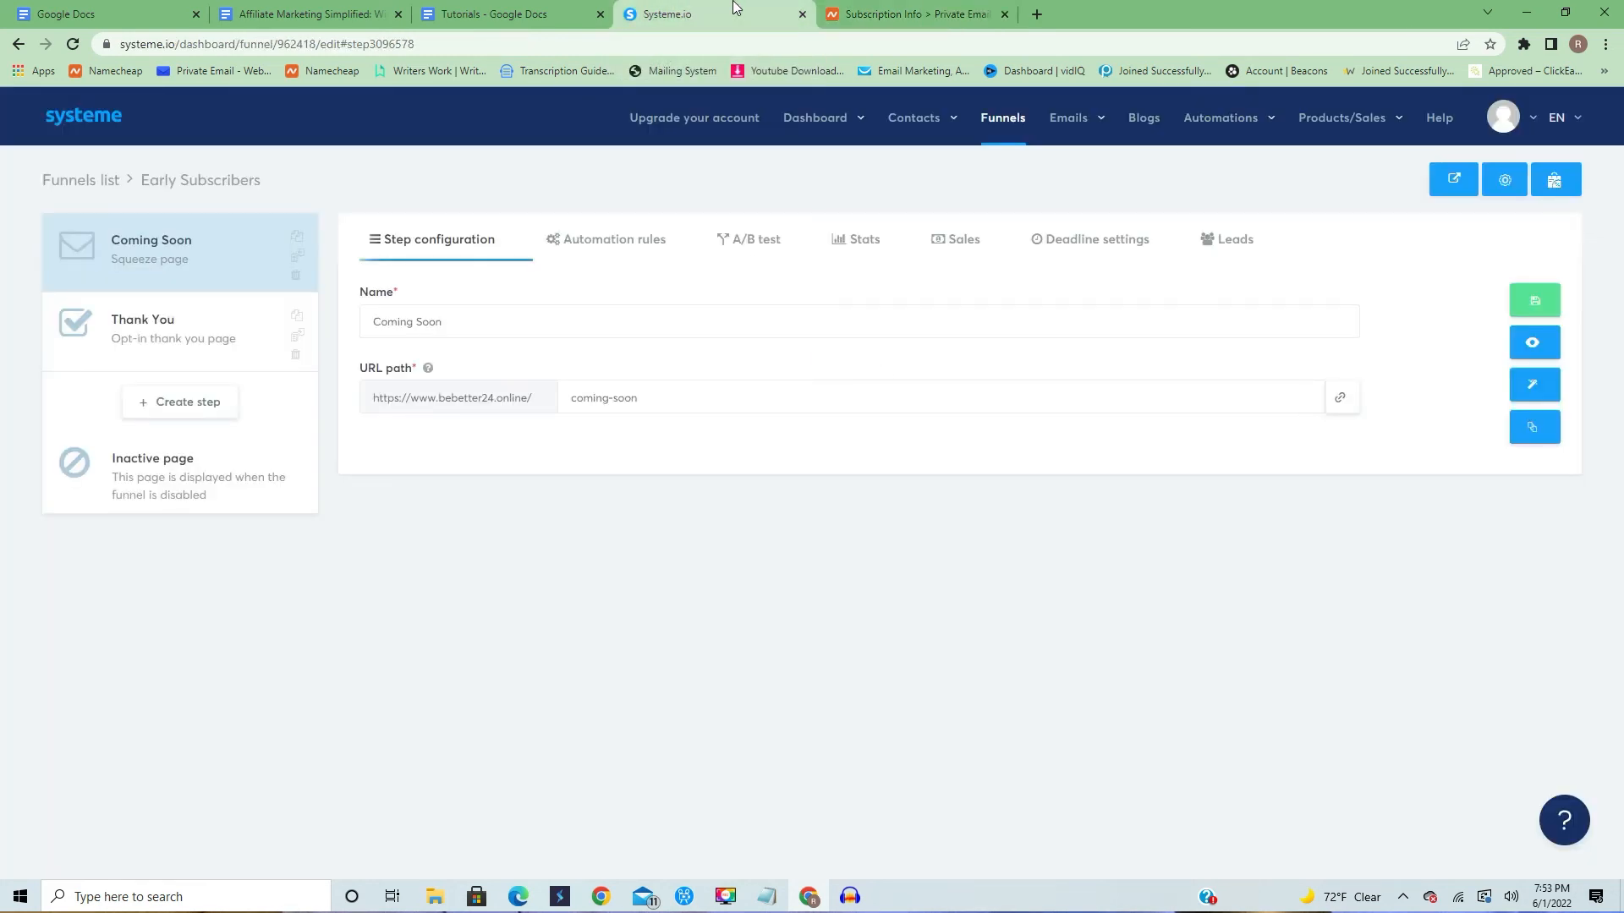
pyautogui.click(881, 10)
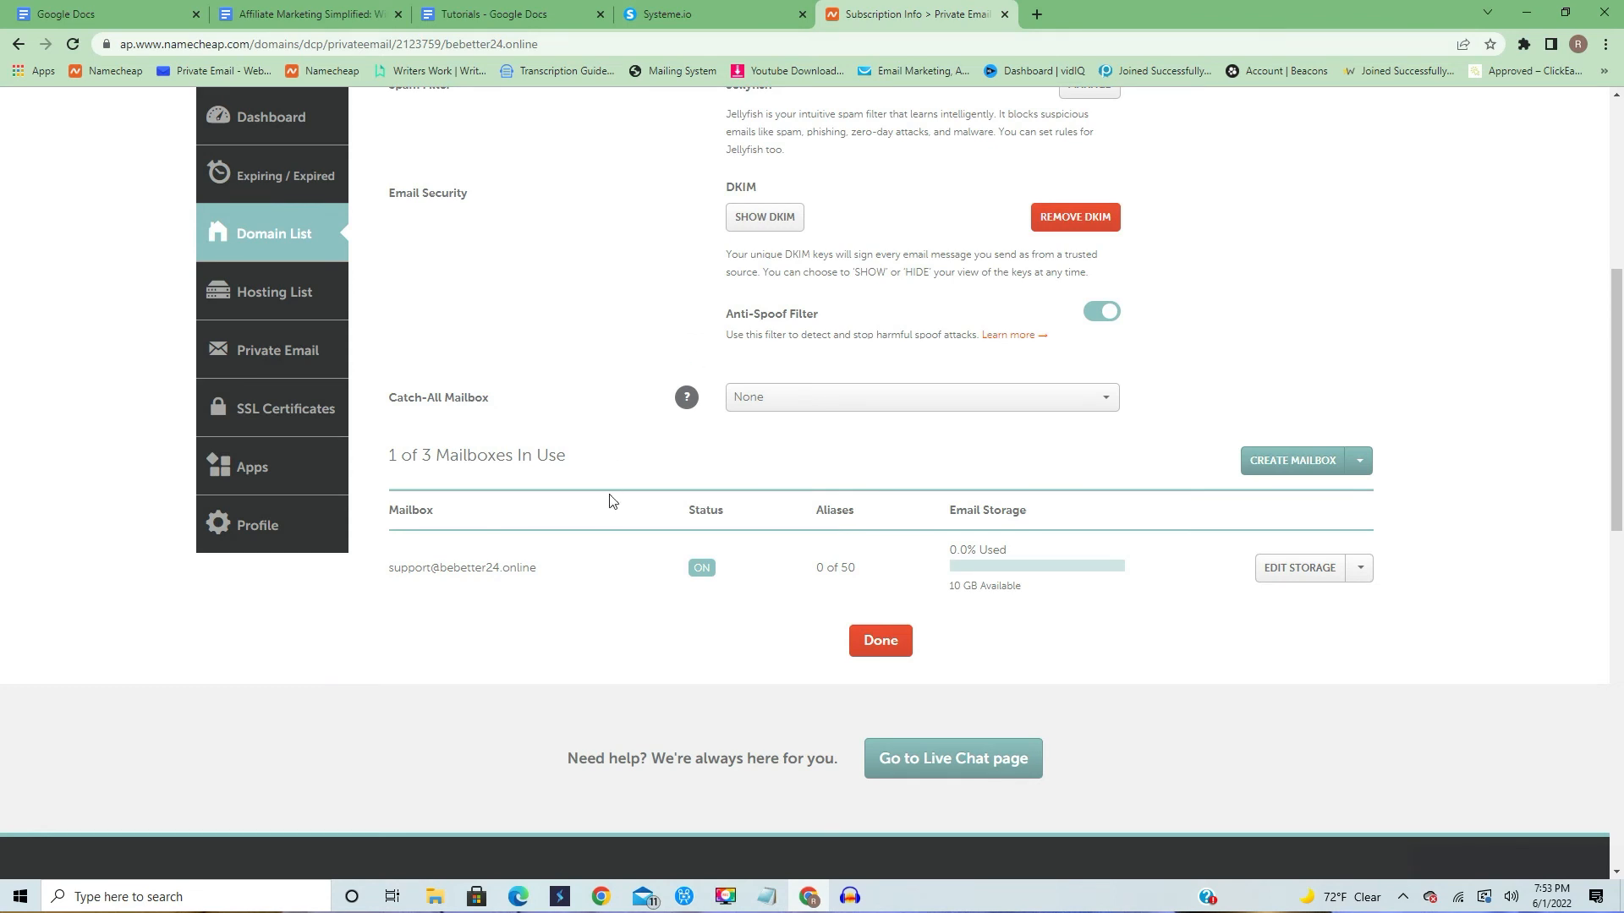
pyautogui.scroll(5, 609, 504)
pyautogui.scroll(2, 609, 510)
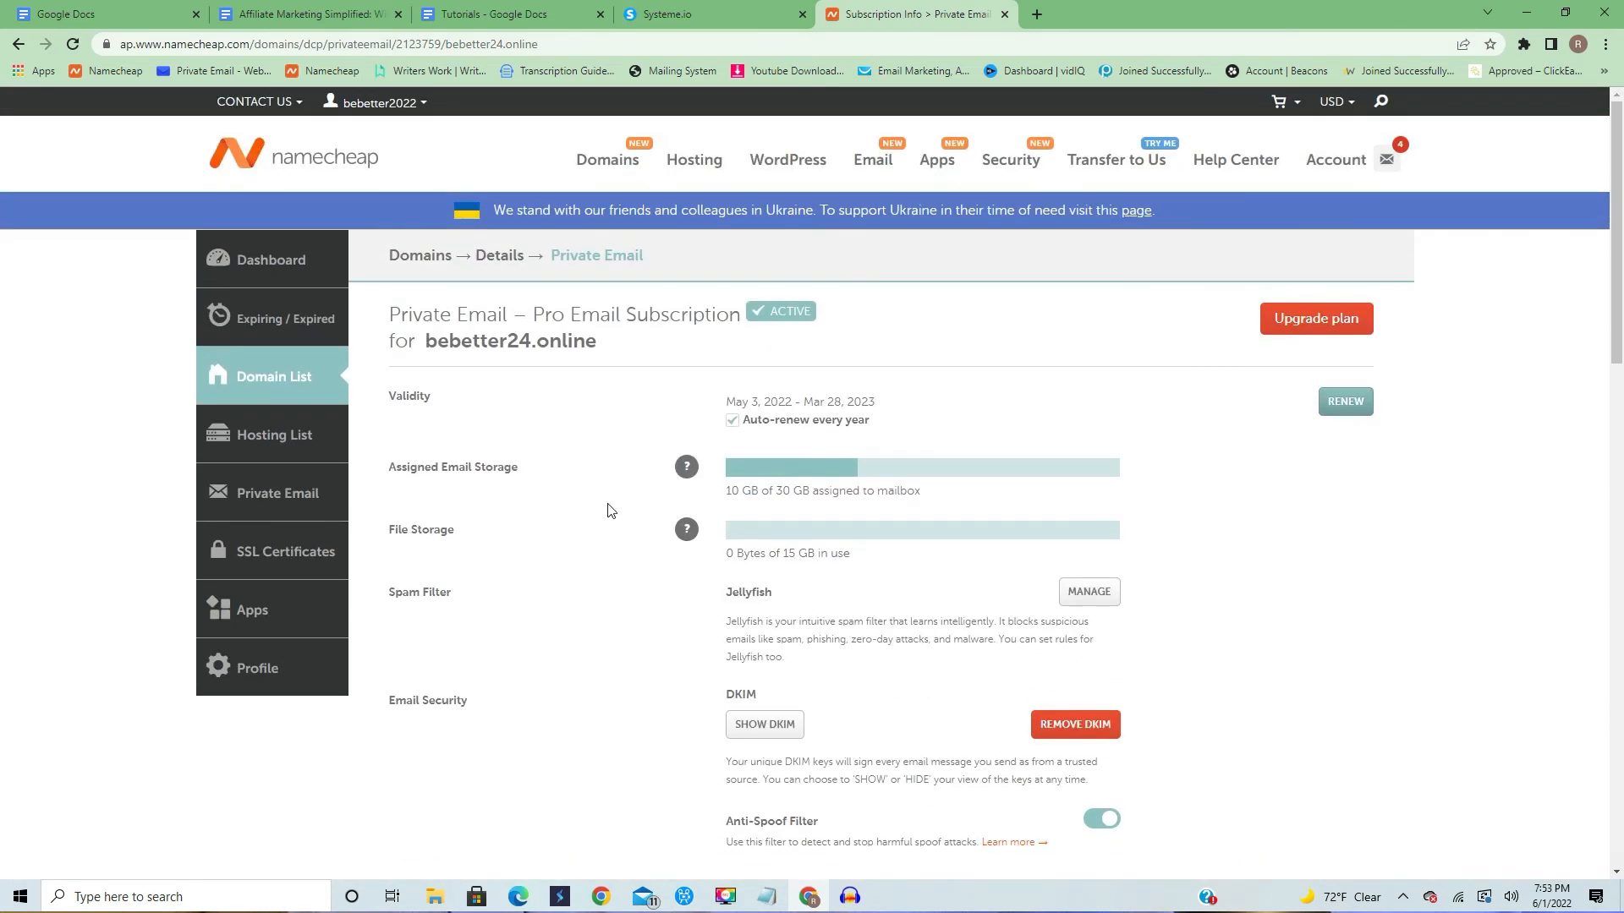
pyautogui.moveTo(375, 103)
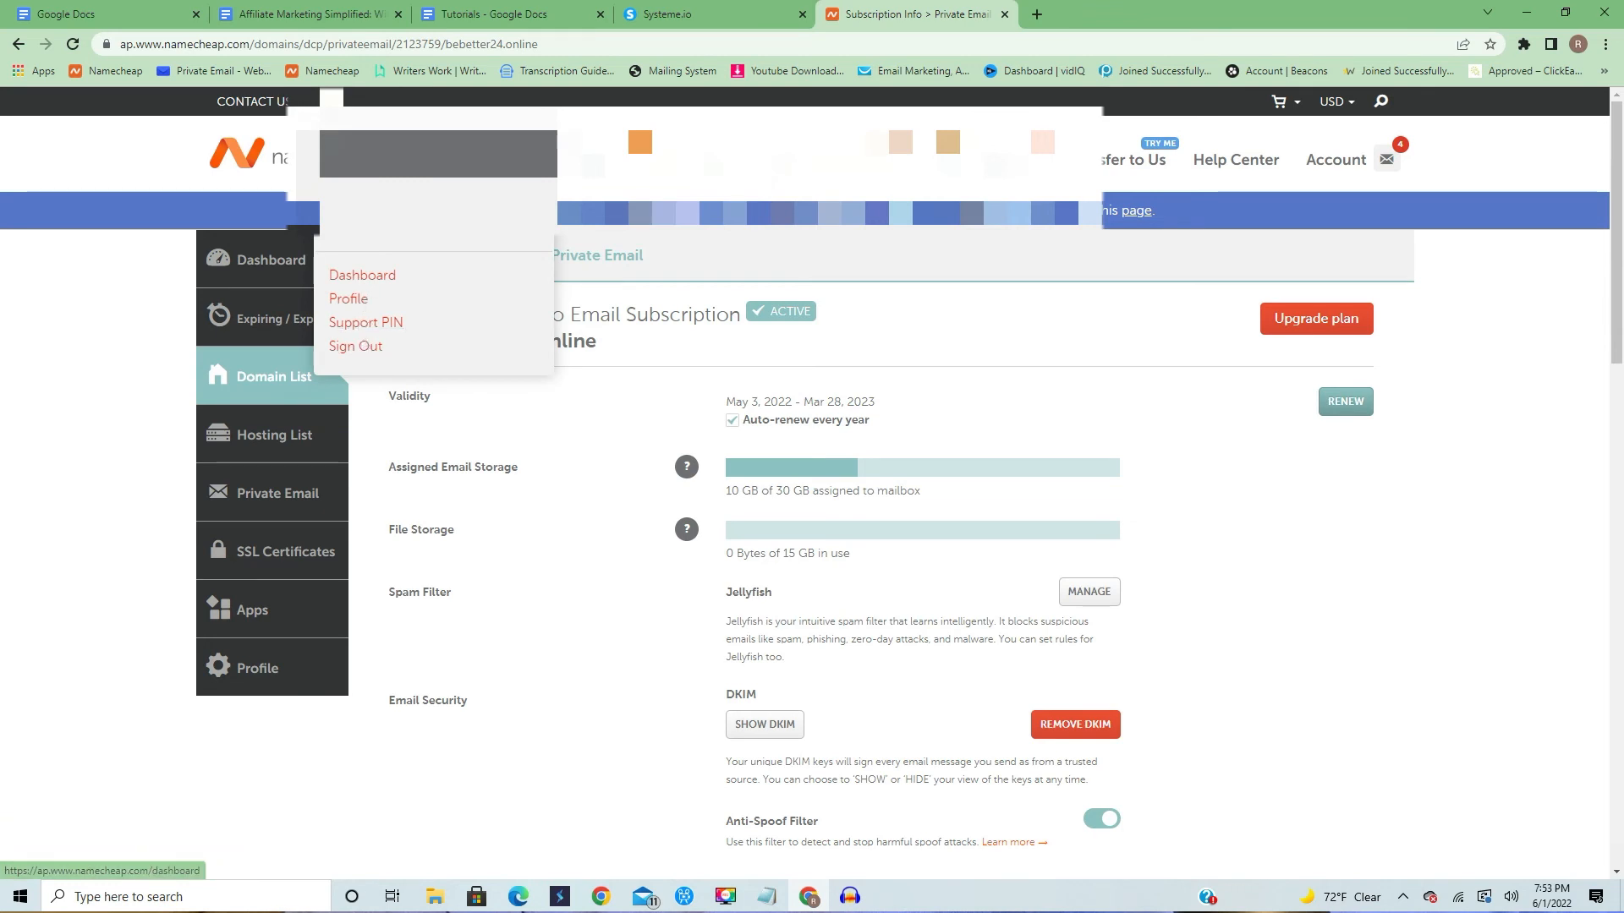
pyautogui.click(366, 323)
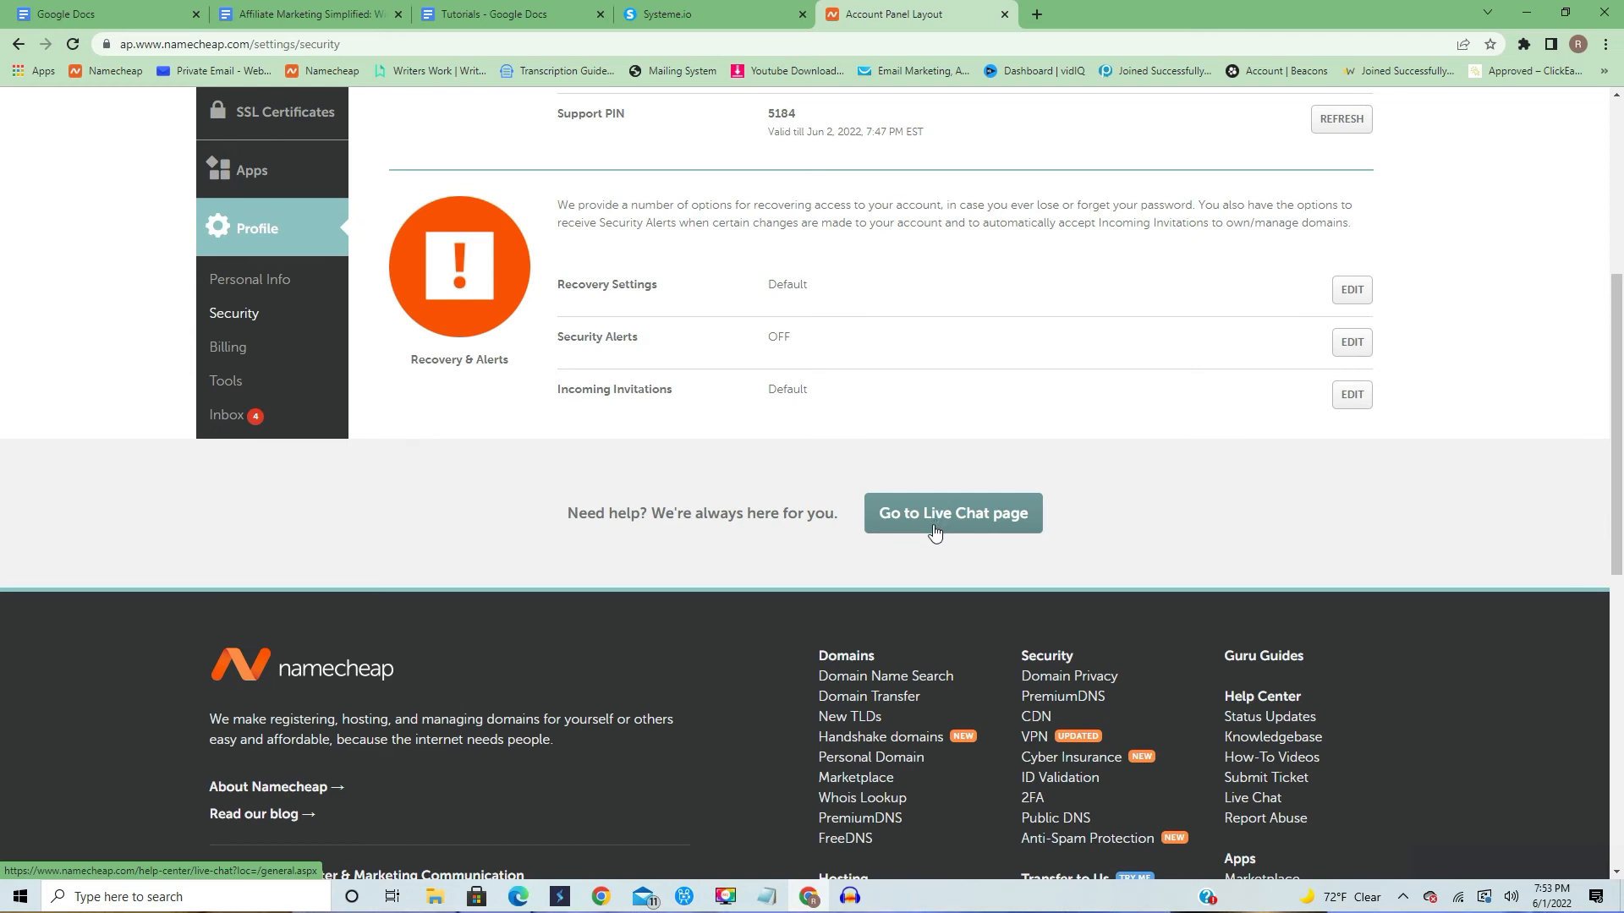
pyautogui.scroll(3, 910, 499)
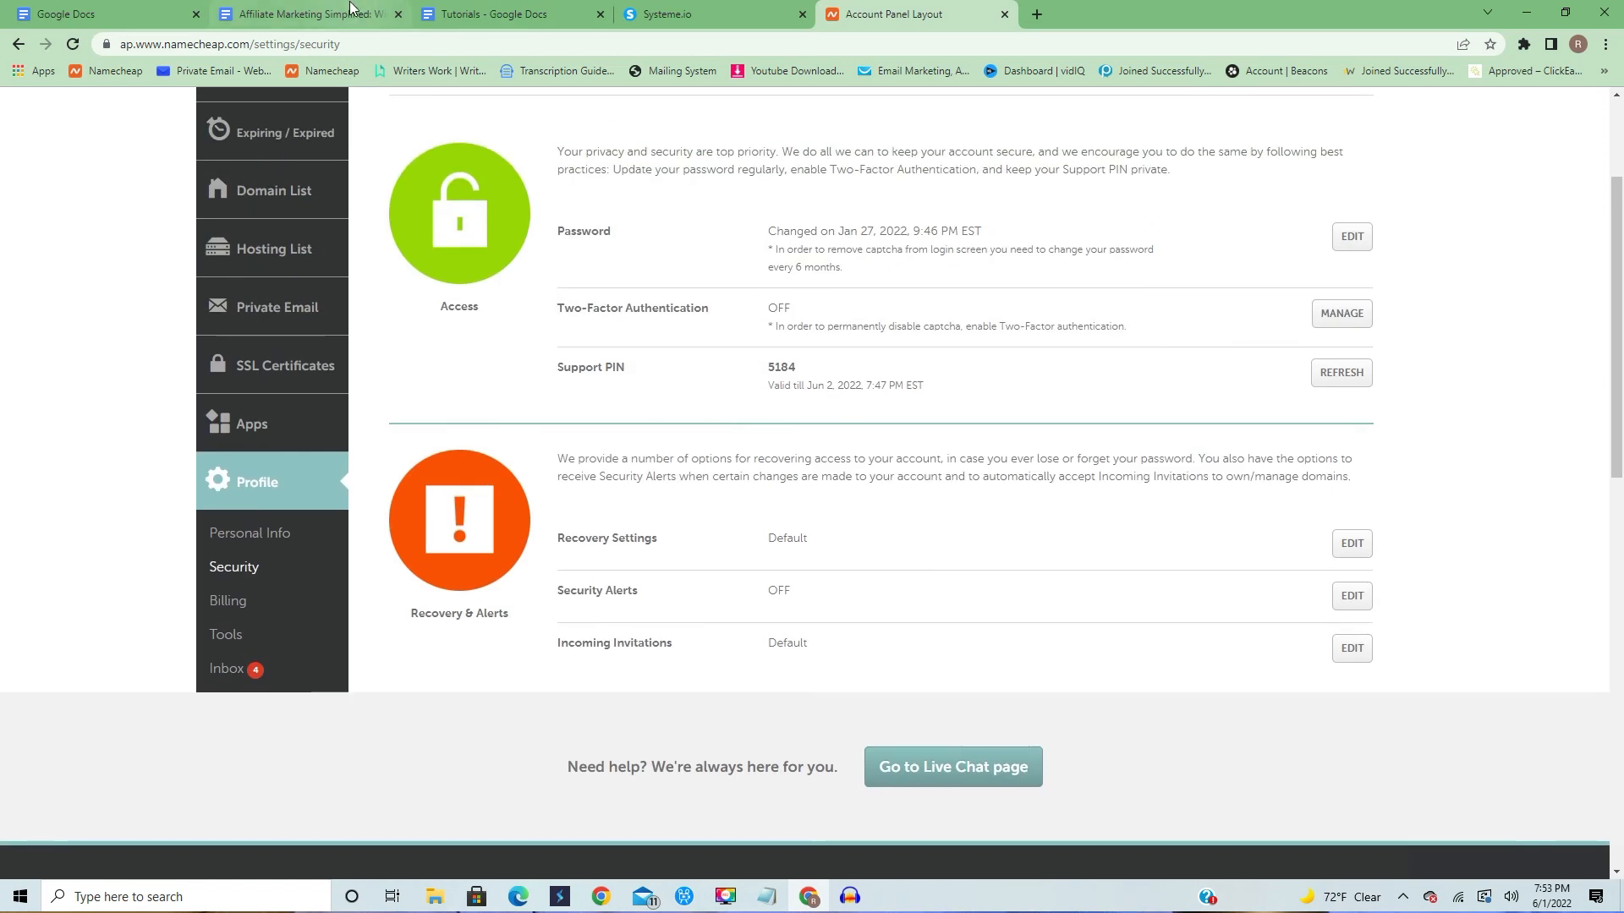
pyautogui.scroll(3, 333, 427)
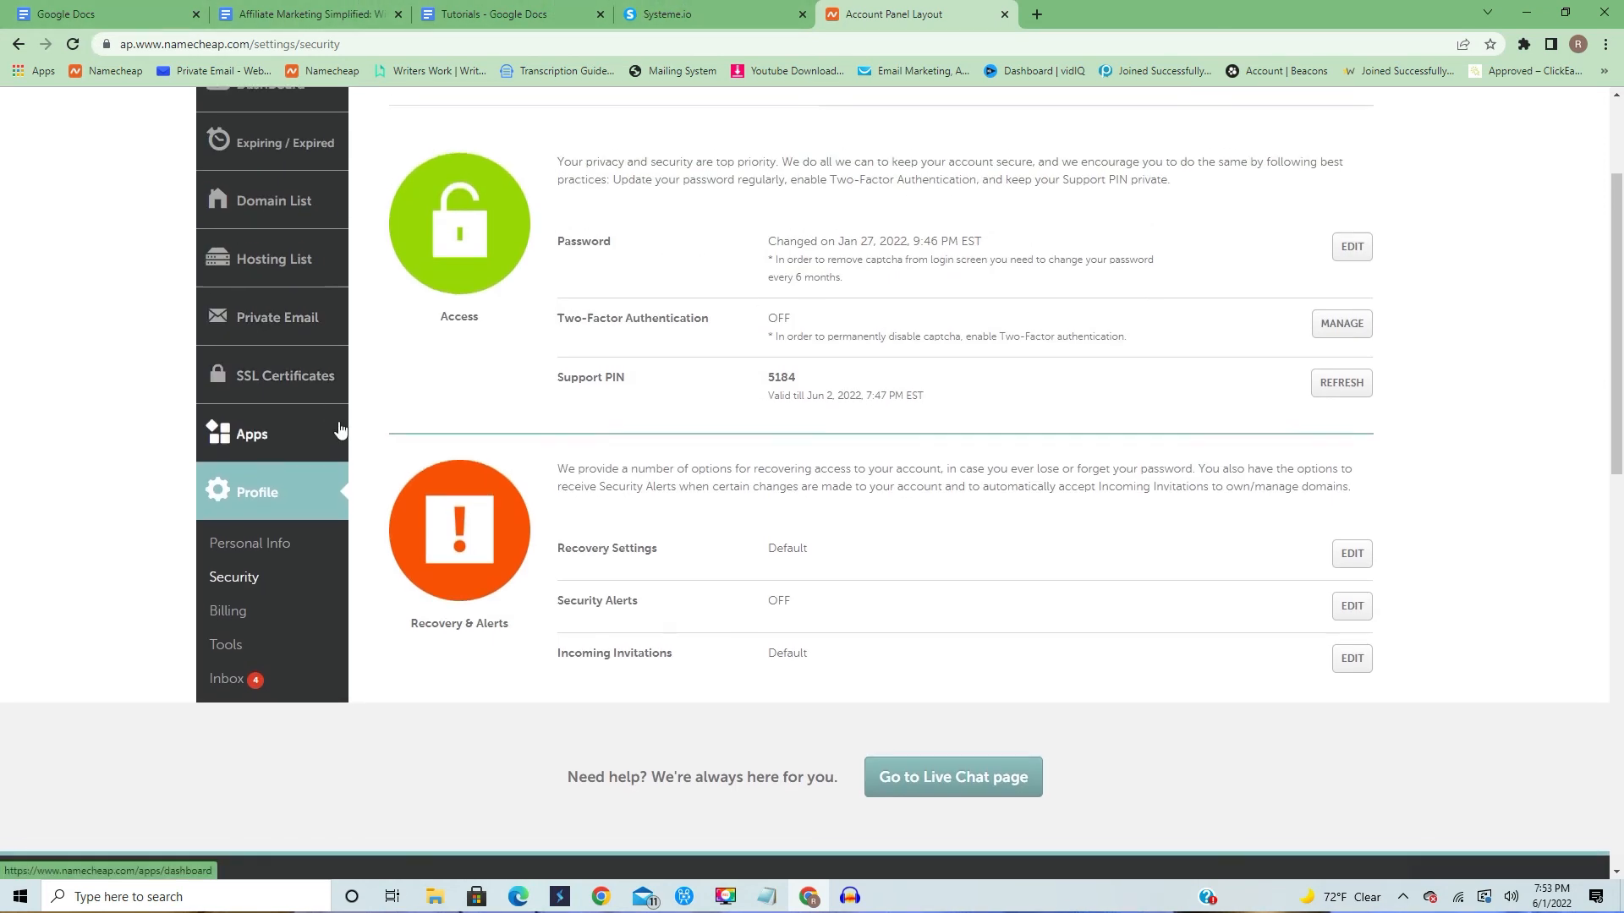
pyautogui.click(273, 260)
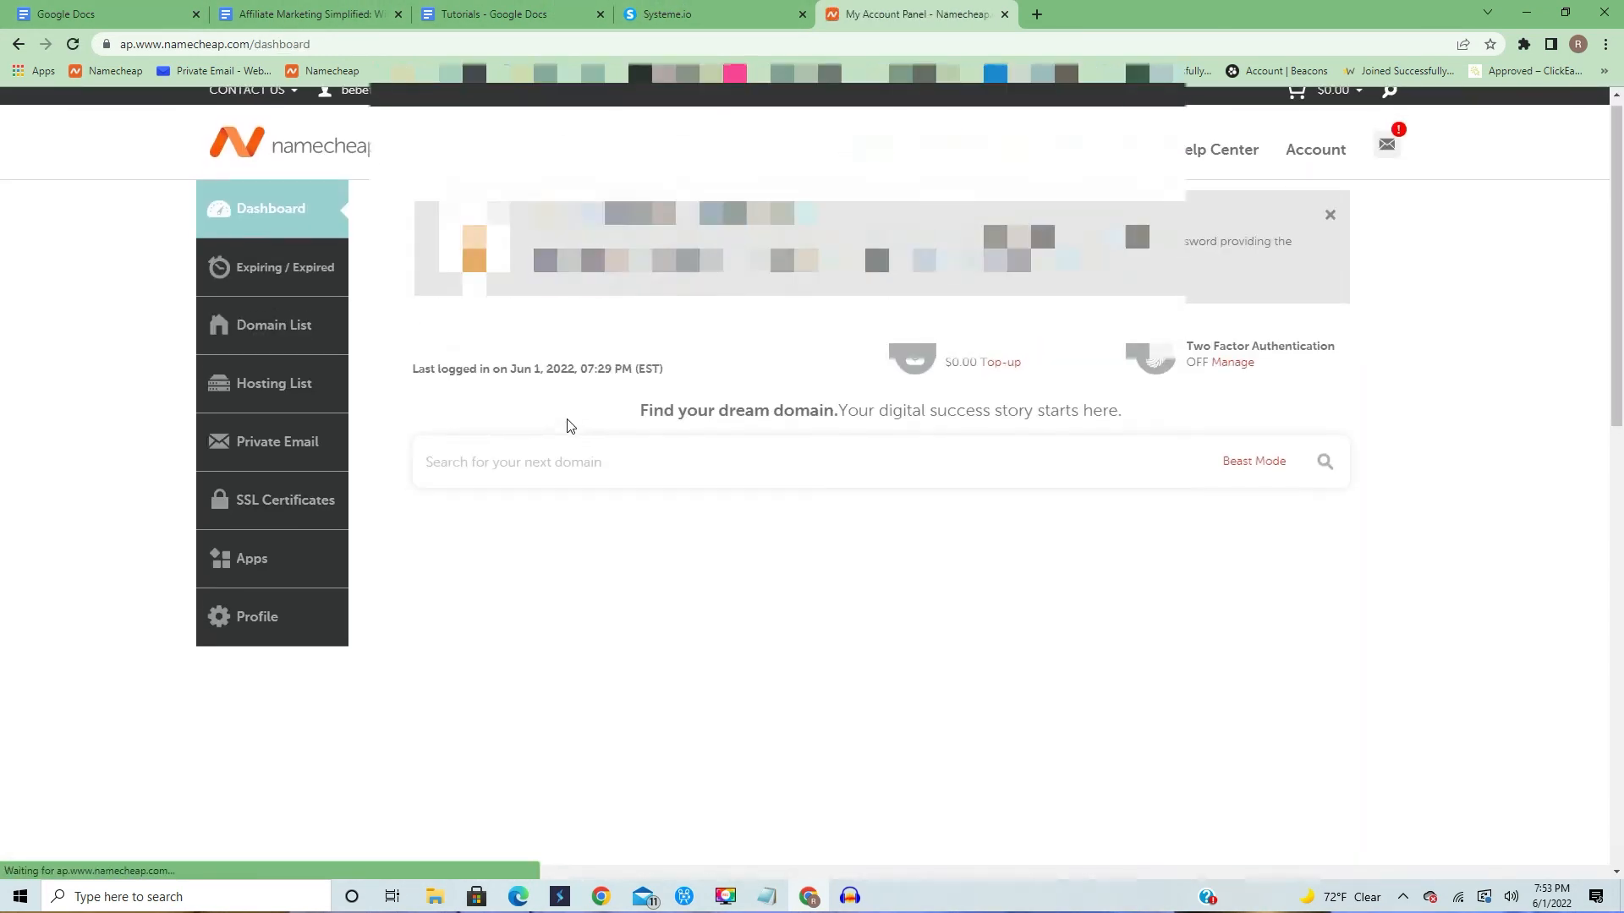
pyautogui.scroll(-1, 568, 425)
pyautogui.scroll(-2, 568, 426)
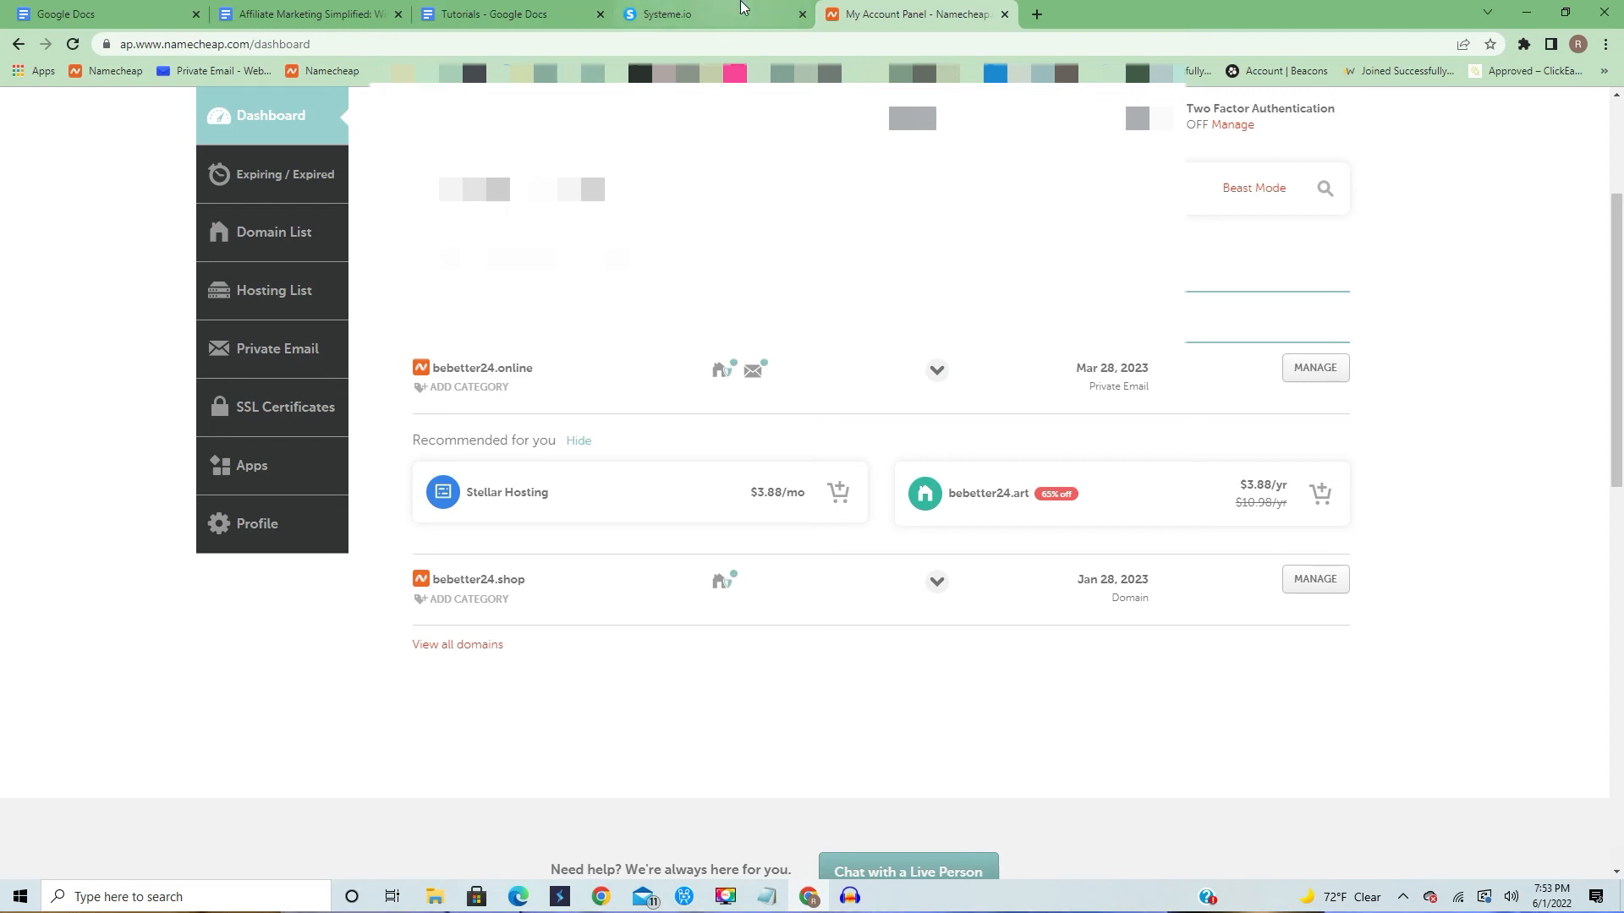
# Switch to Systeme.io and open the mailing settings in the account's profile settings
pyautogui.click(674, 7)
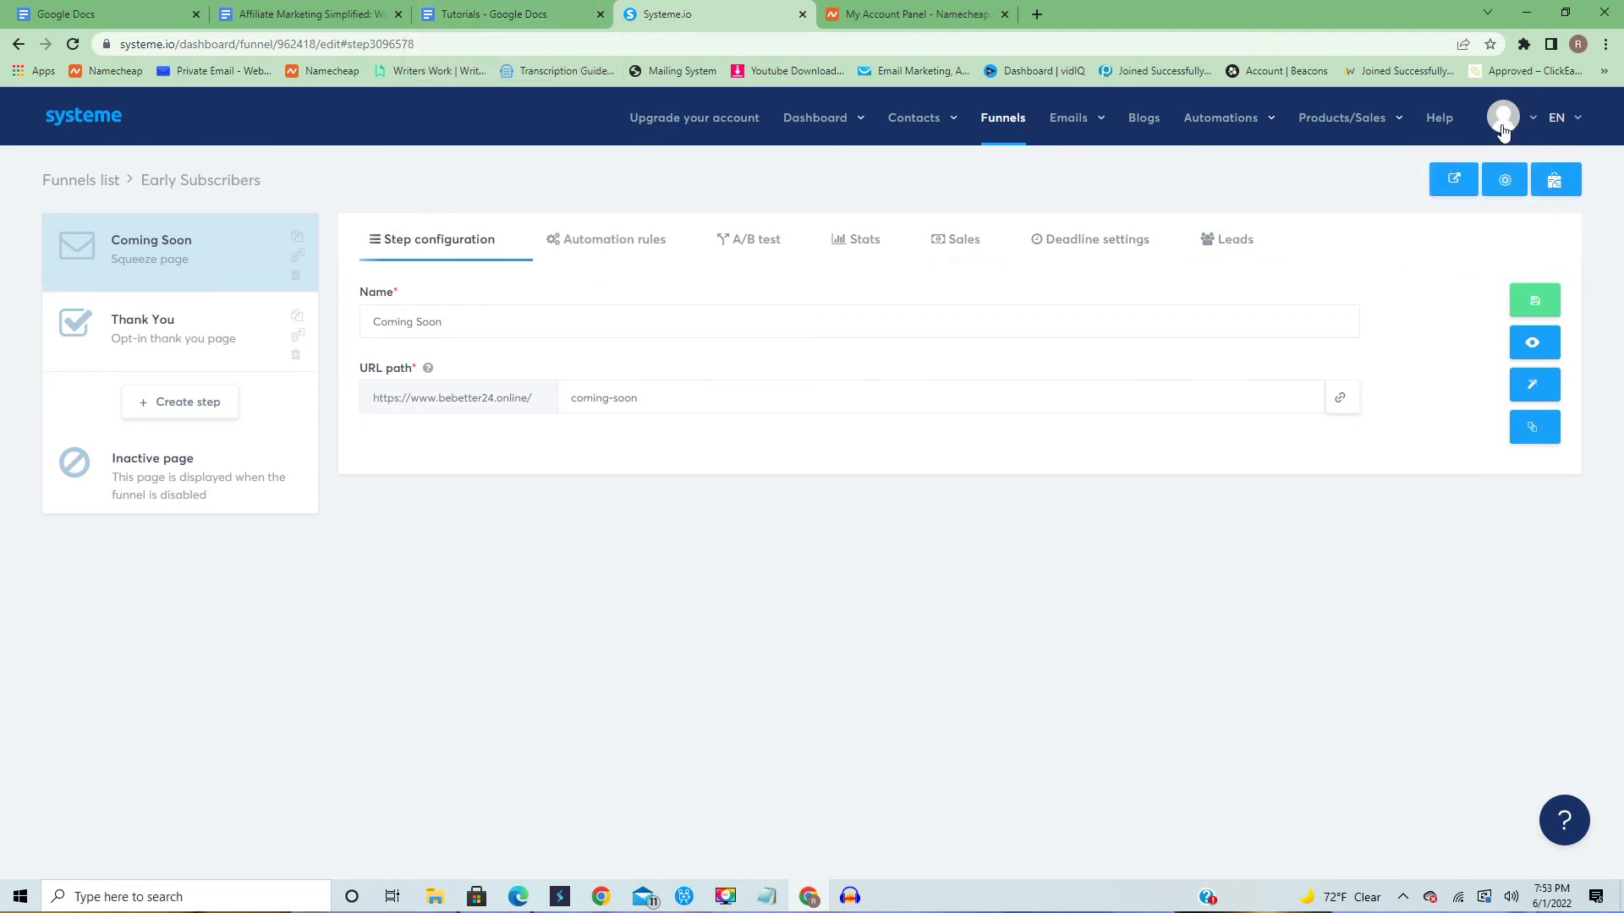
pyautogui.moveTo(1504, 131)
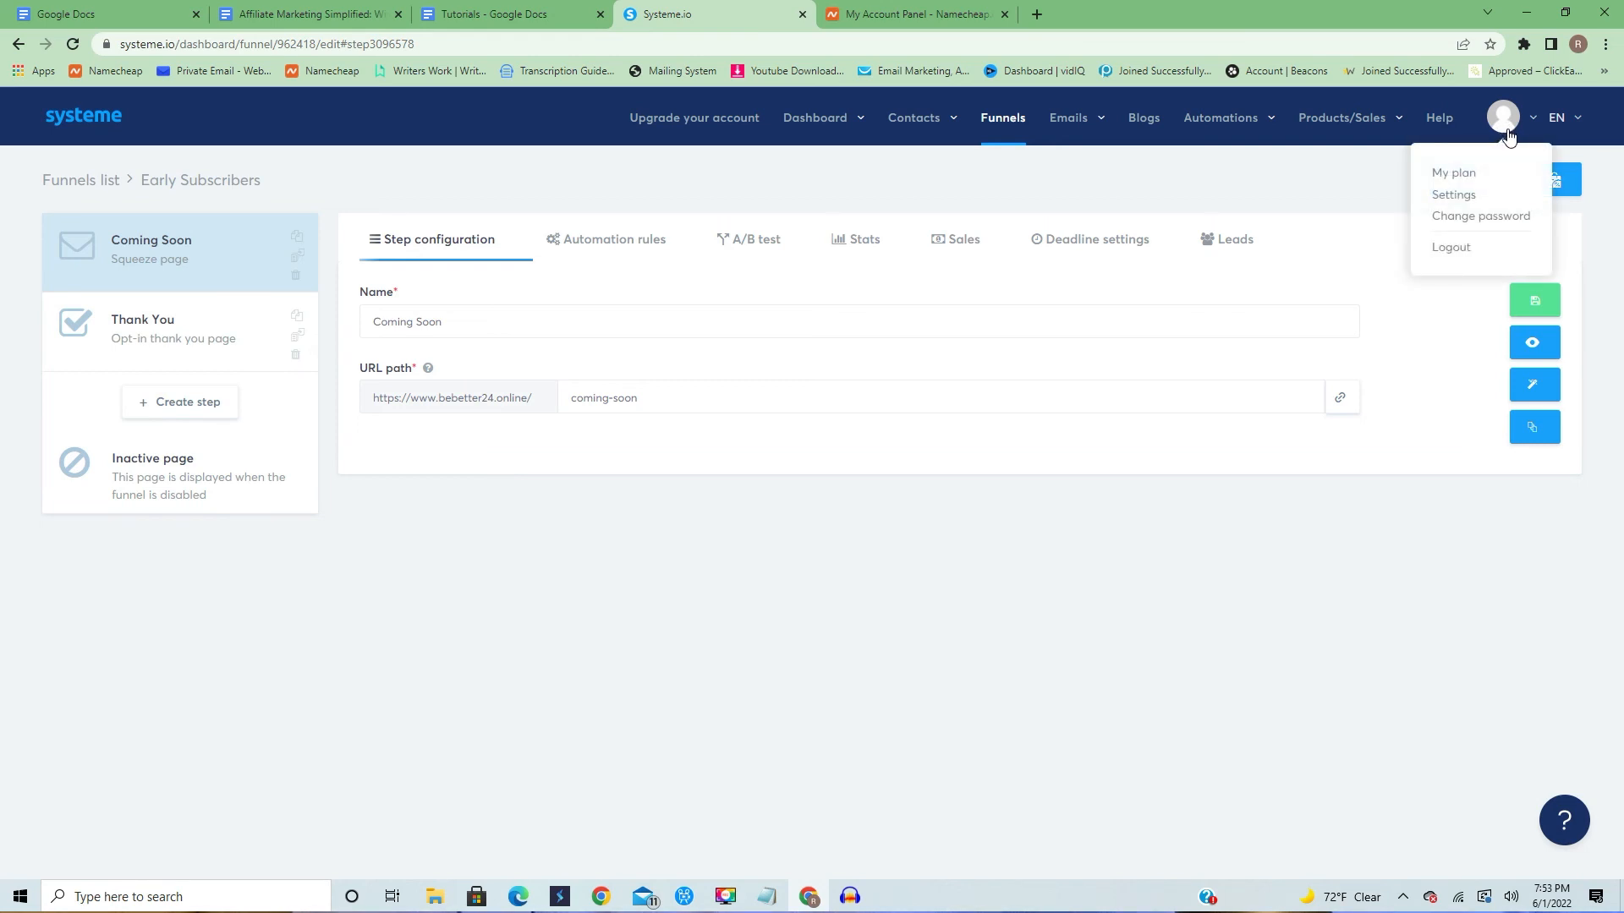
pyautogui.click(1463, 203)
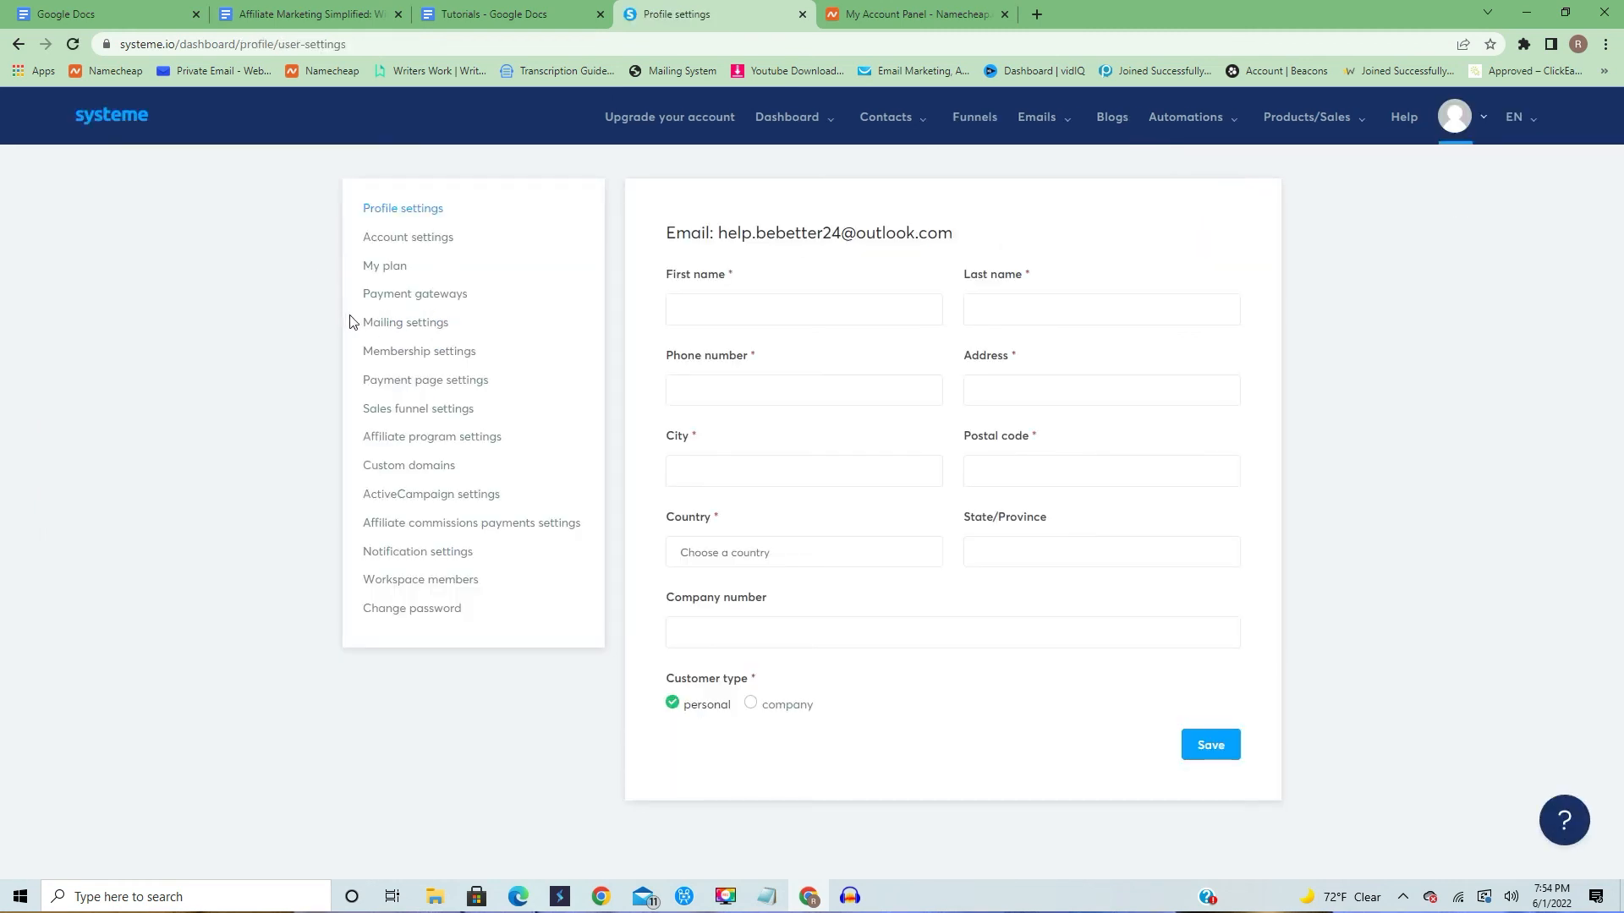
pyautogui.click(394, 330)
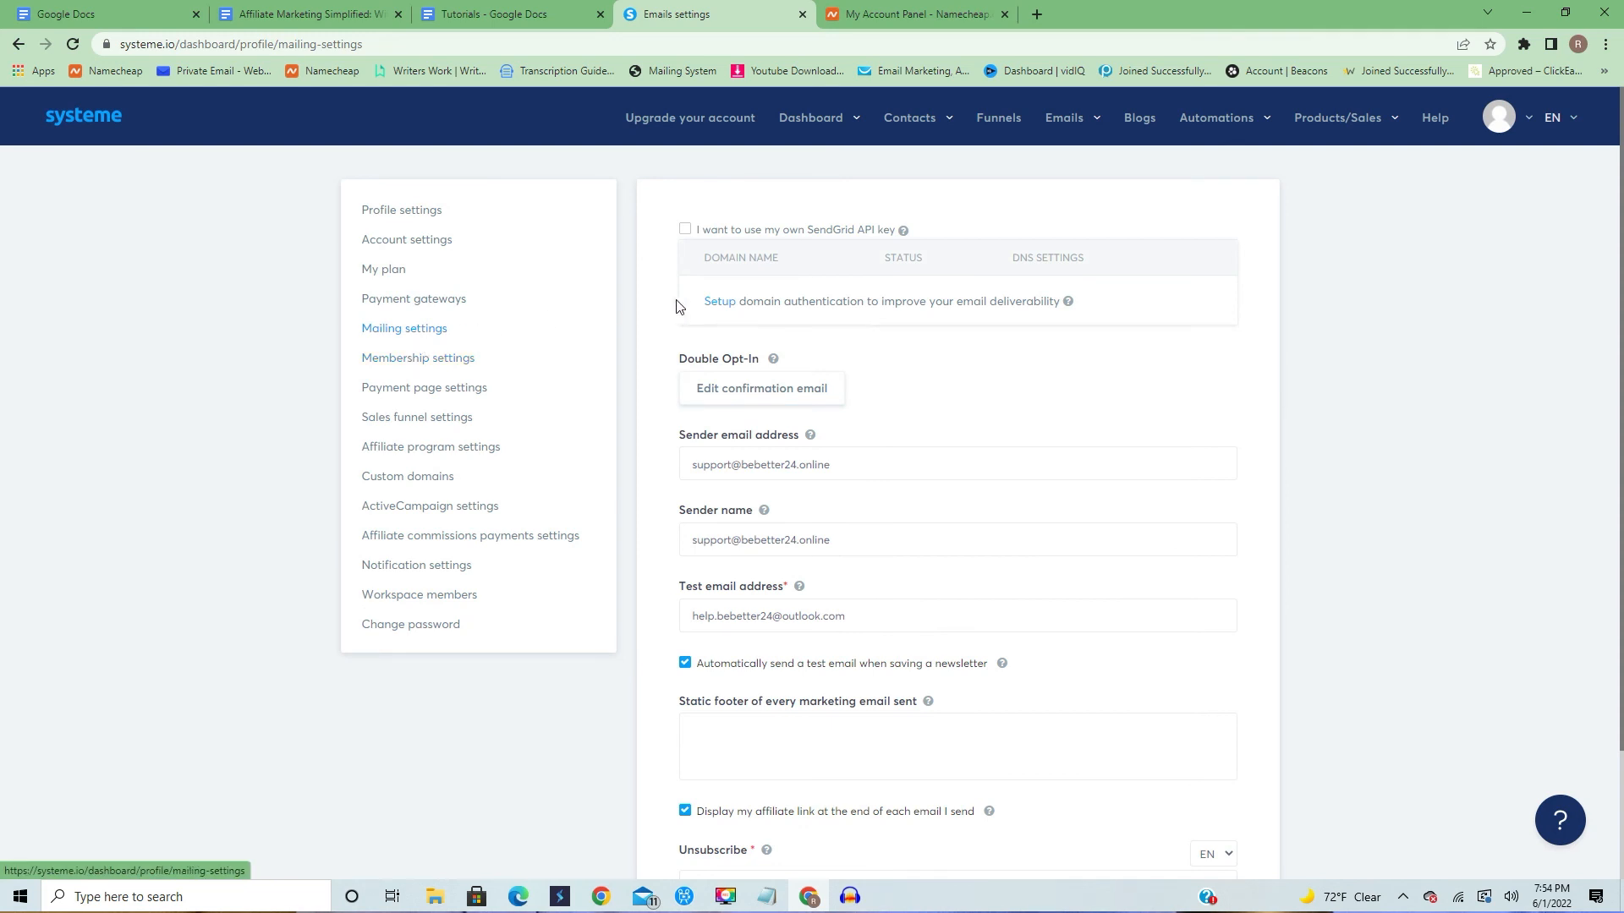
# Review the sender email address, sender name and test email address fields in the mailing settings
pyautogui.scroll(-1, 676, 308)
pyautogui.click(907, 381)
pyautogui.moveTo(906, 381); pyautogui.dragTo(677, 414)
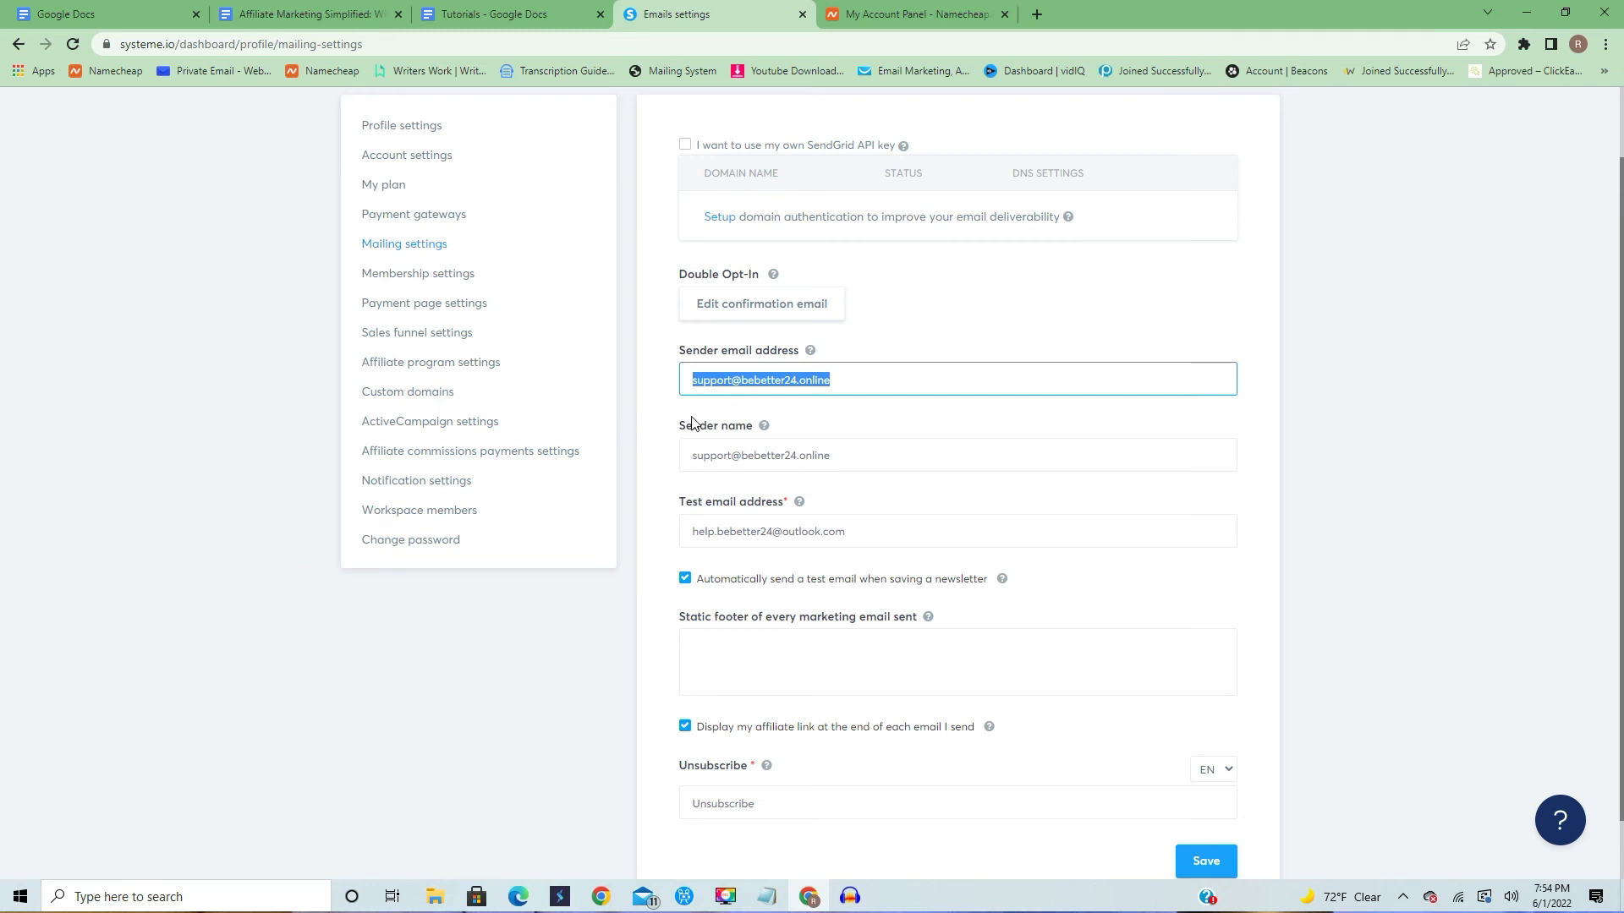
pyautogui.click(842, 385)
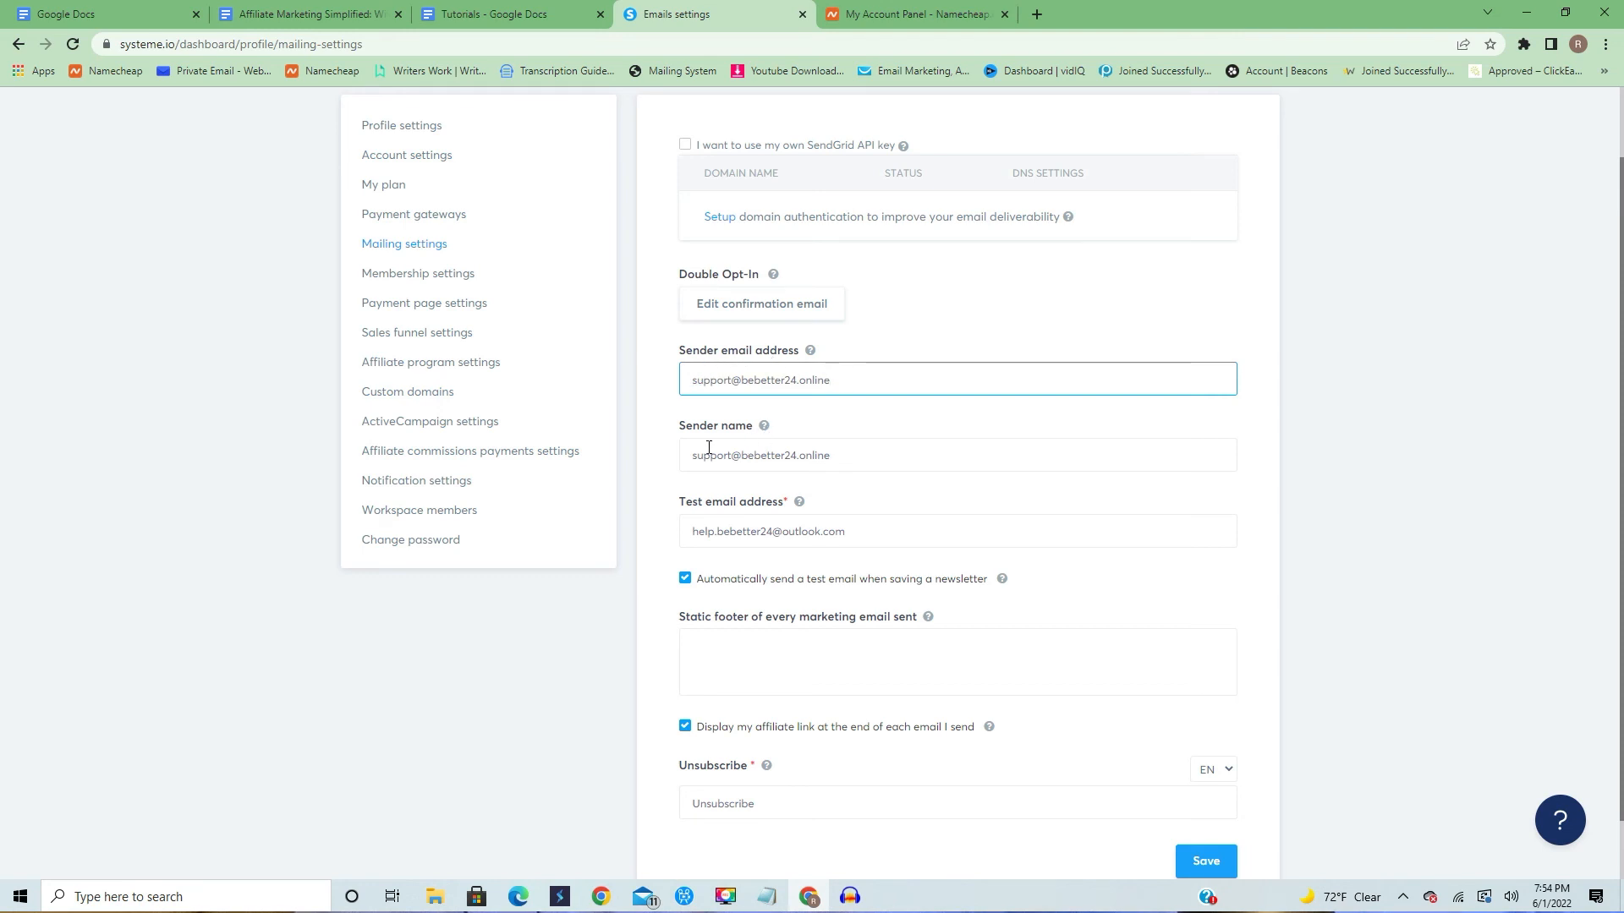
pyautogui.moveTo(839, 463); pyautogui.dragTo(663, 484)
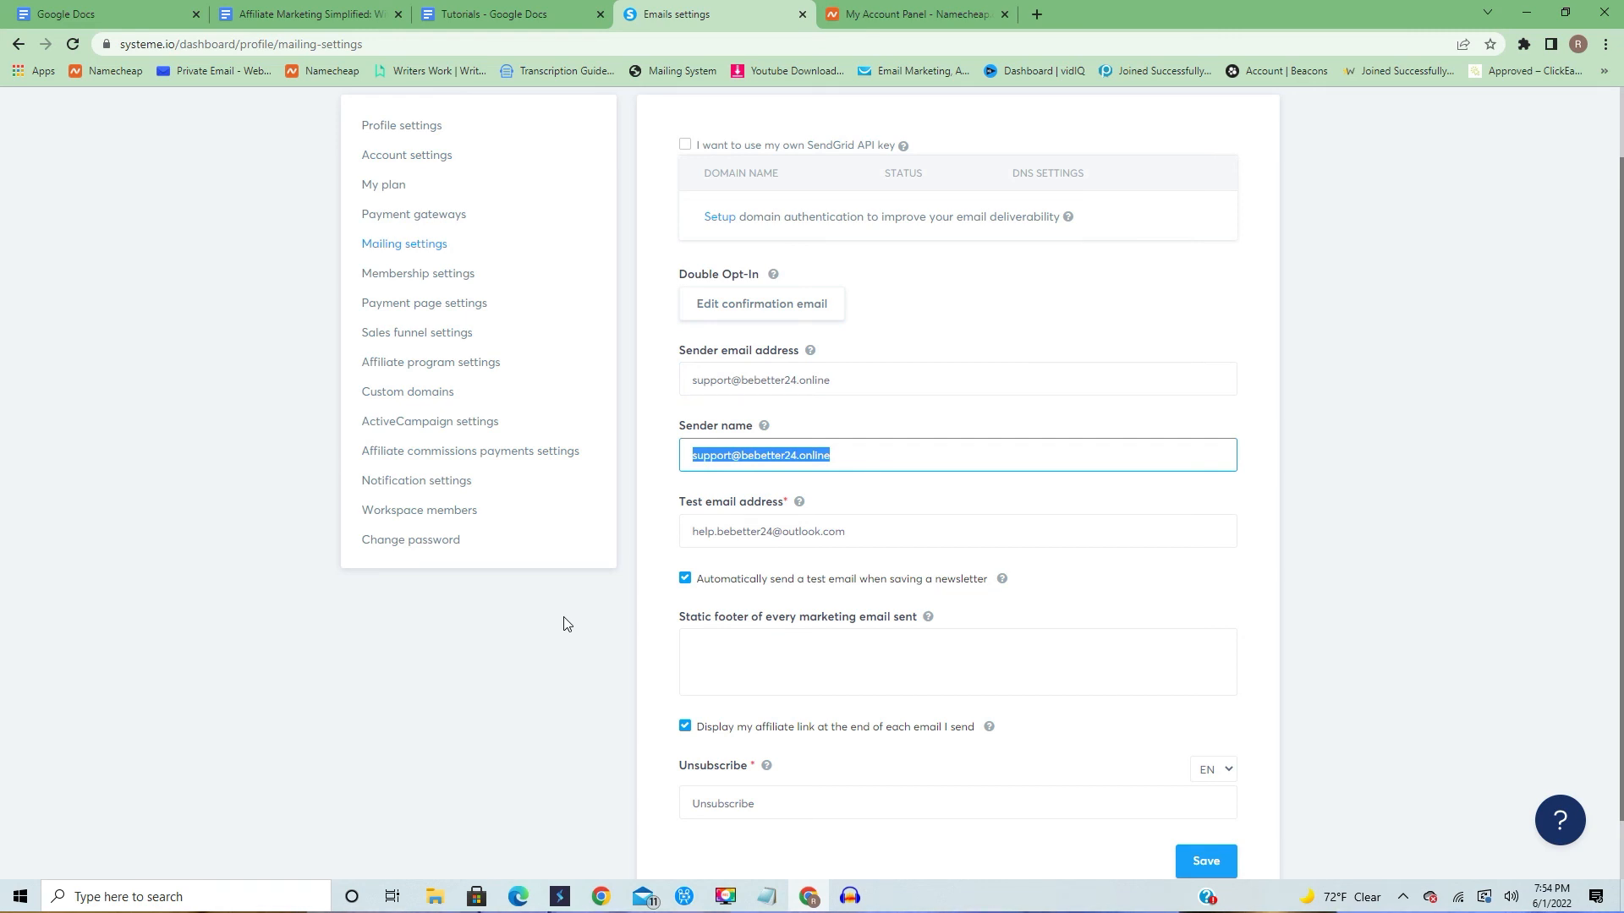
pyautogui.scroll(-1, 668, 541)
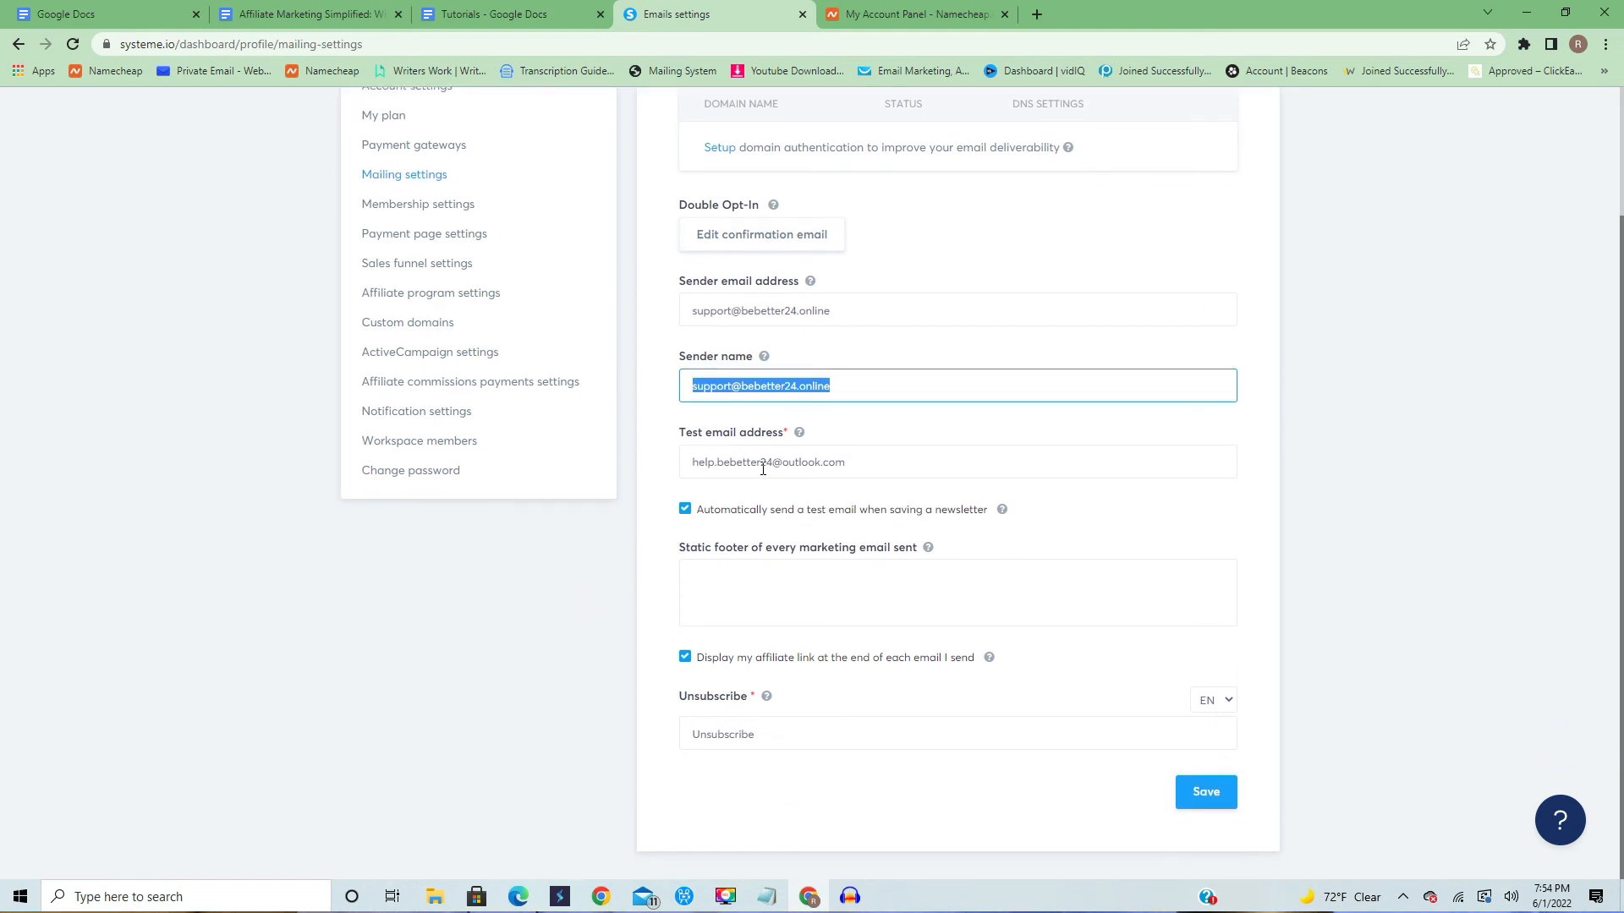
pyautogui.moveTo(866, 466); pyautogui.dragTo(627, 470)
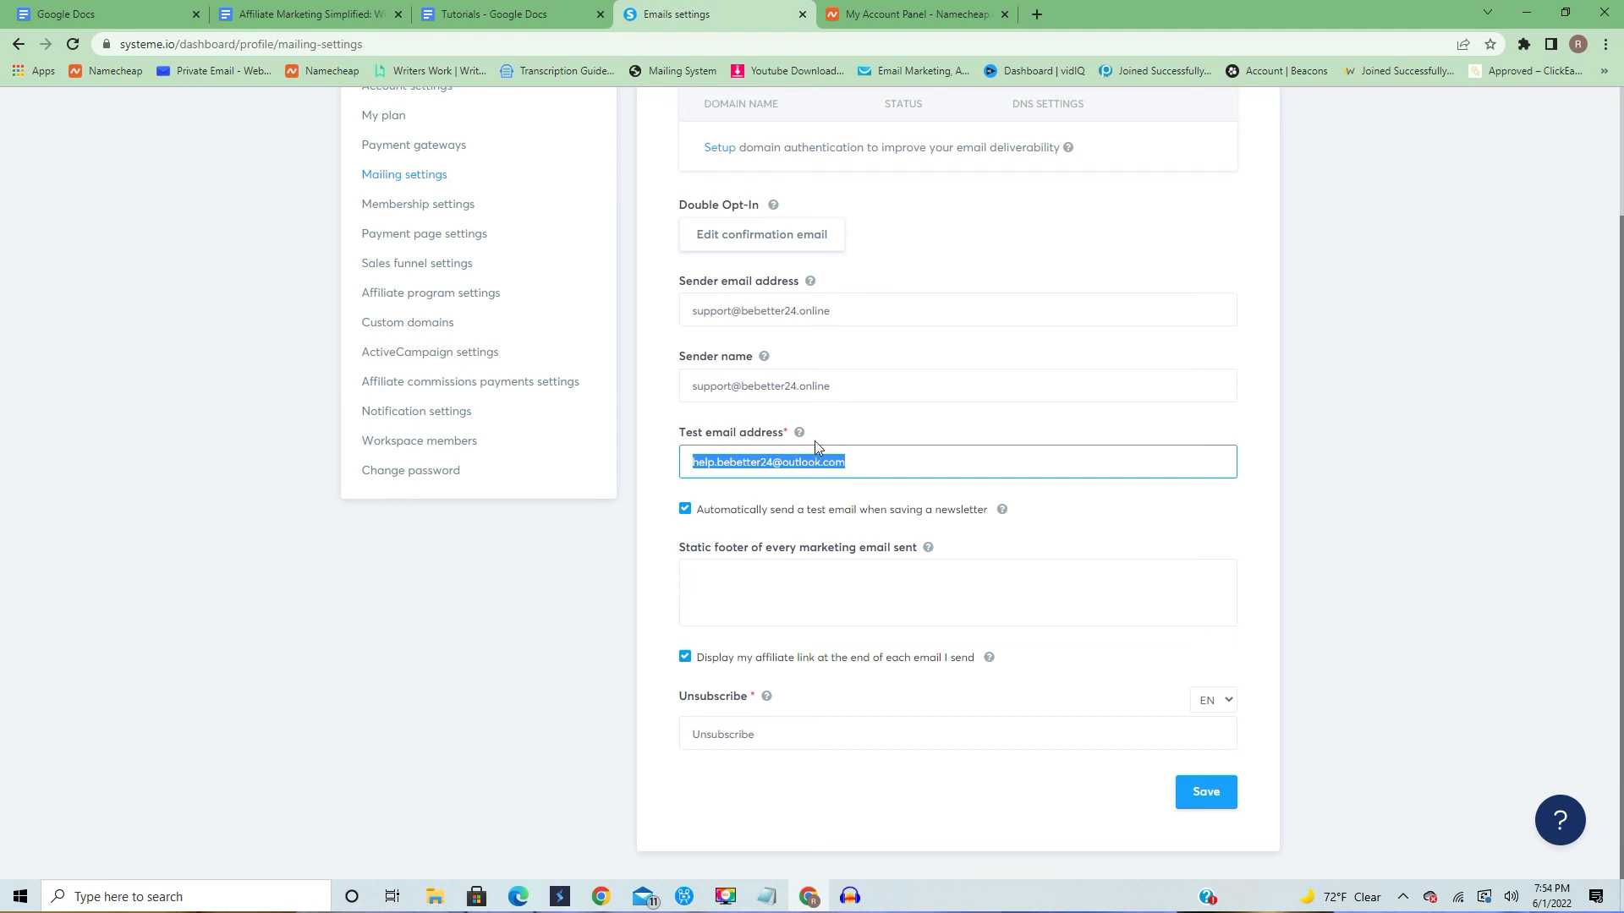
pyautogui.click(692, 470)
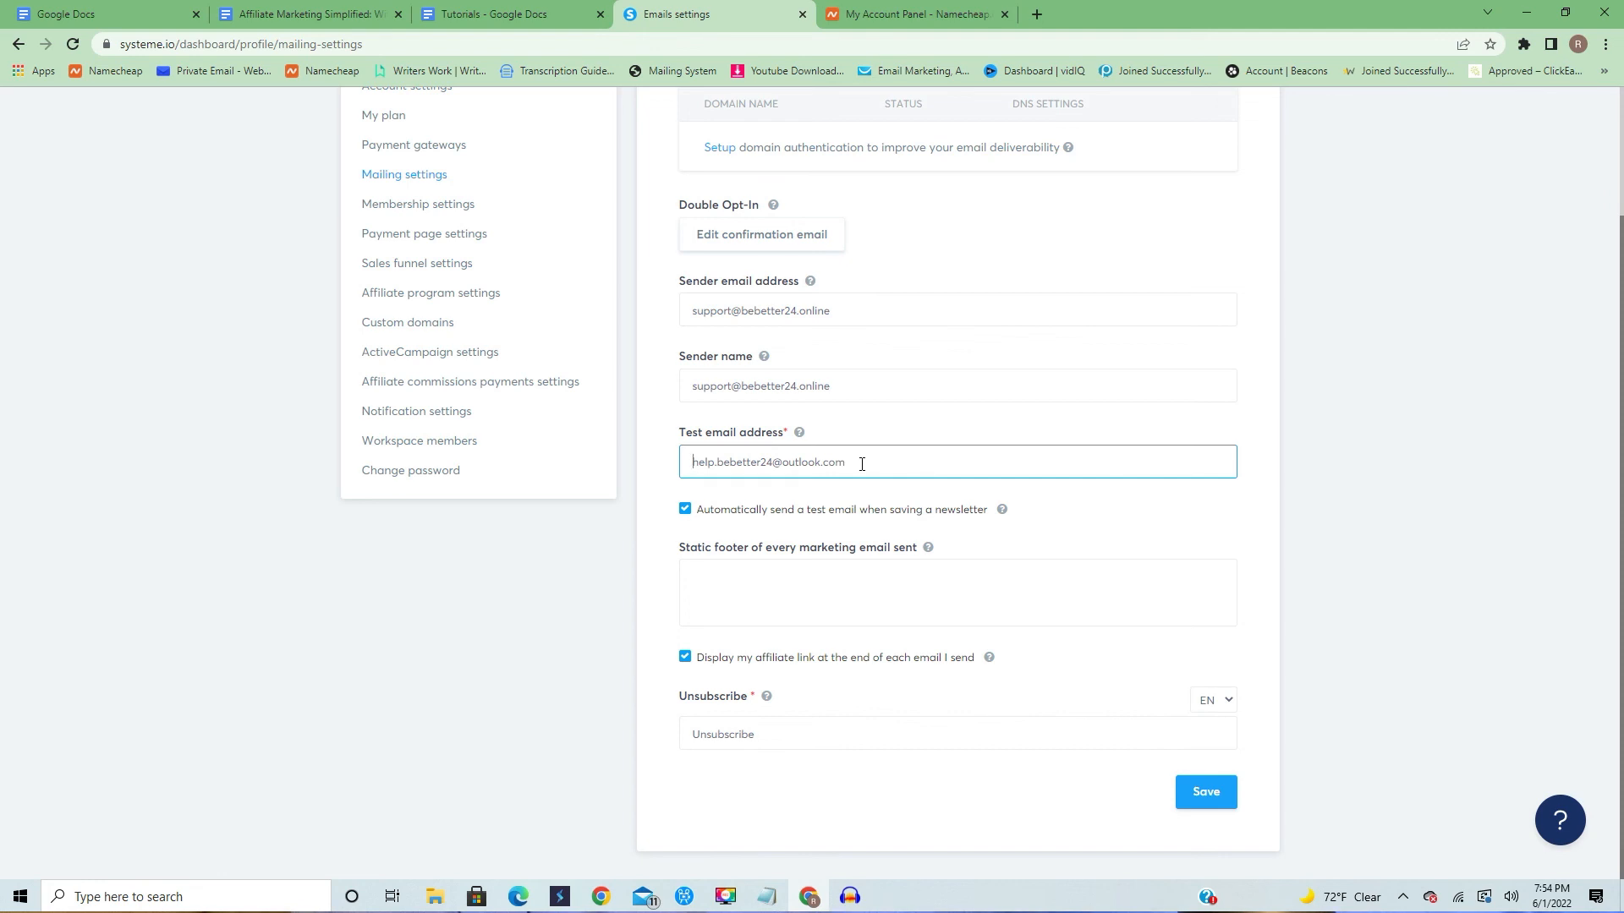
pyautogui.moveTo(852, 465); pyautogui.dragTo(697, 465)
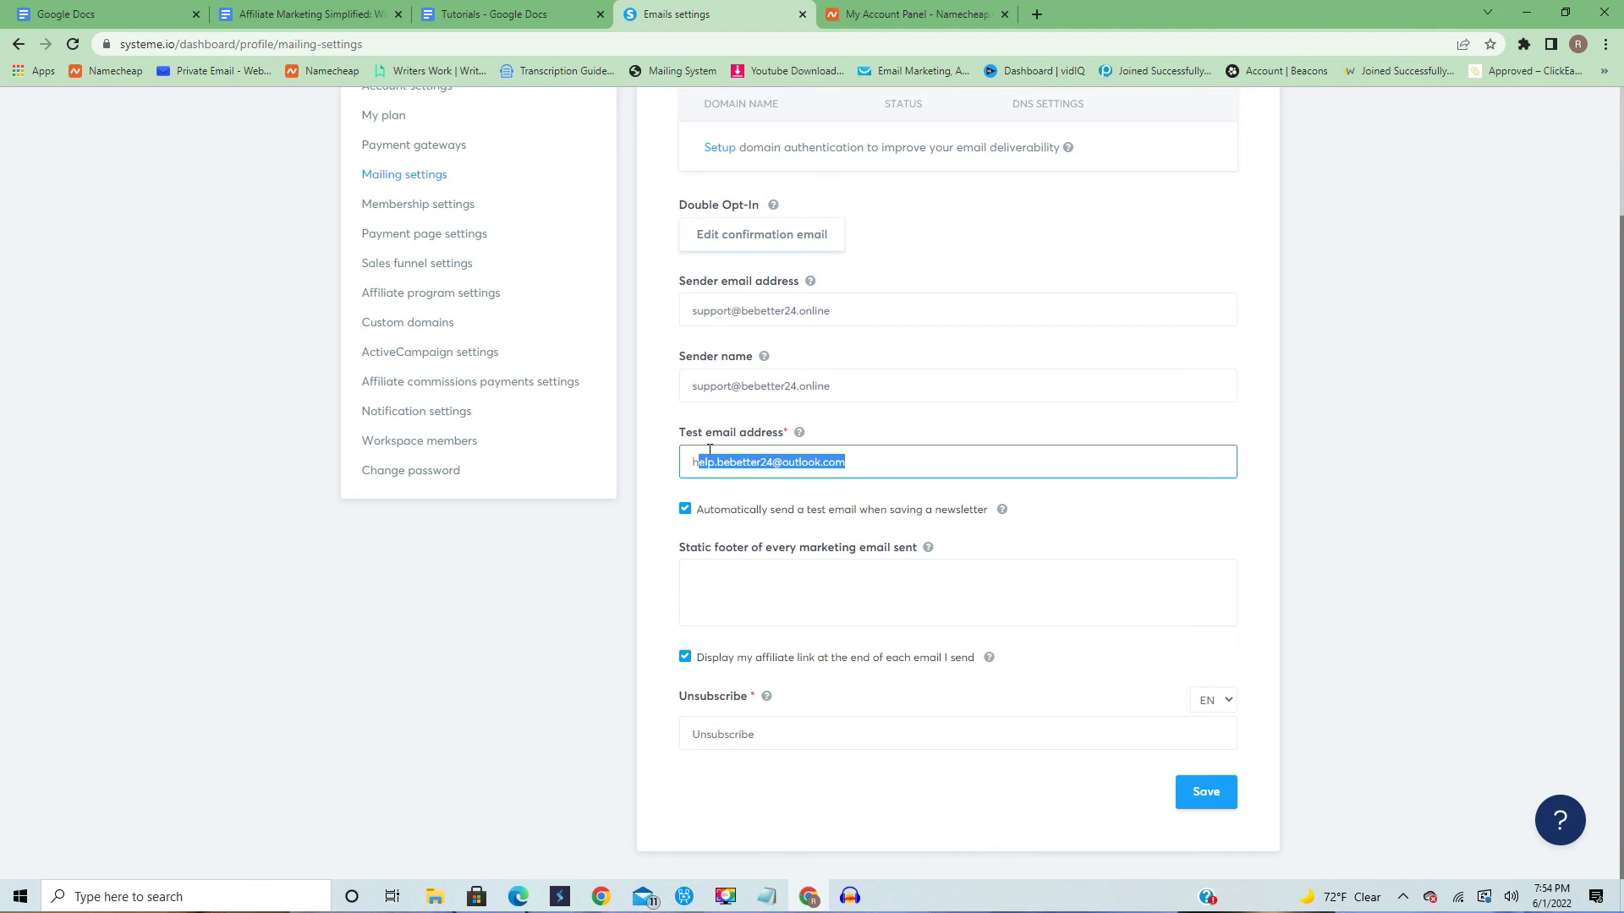
pyautogui.click(705, 474)
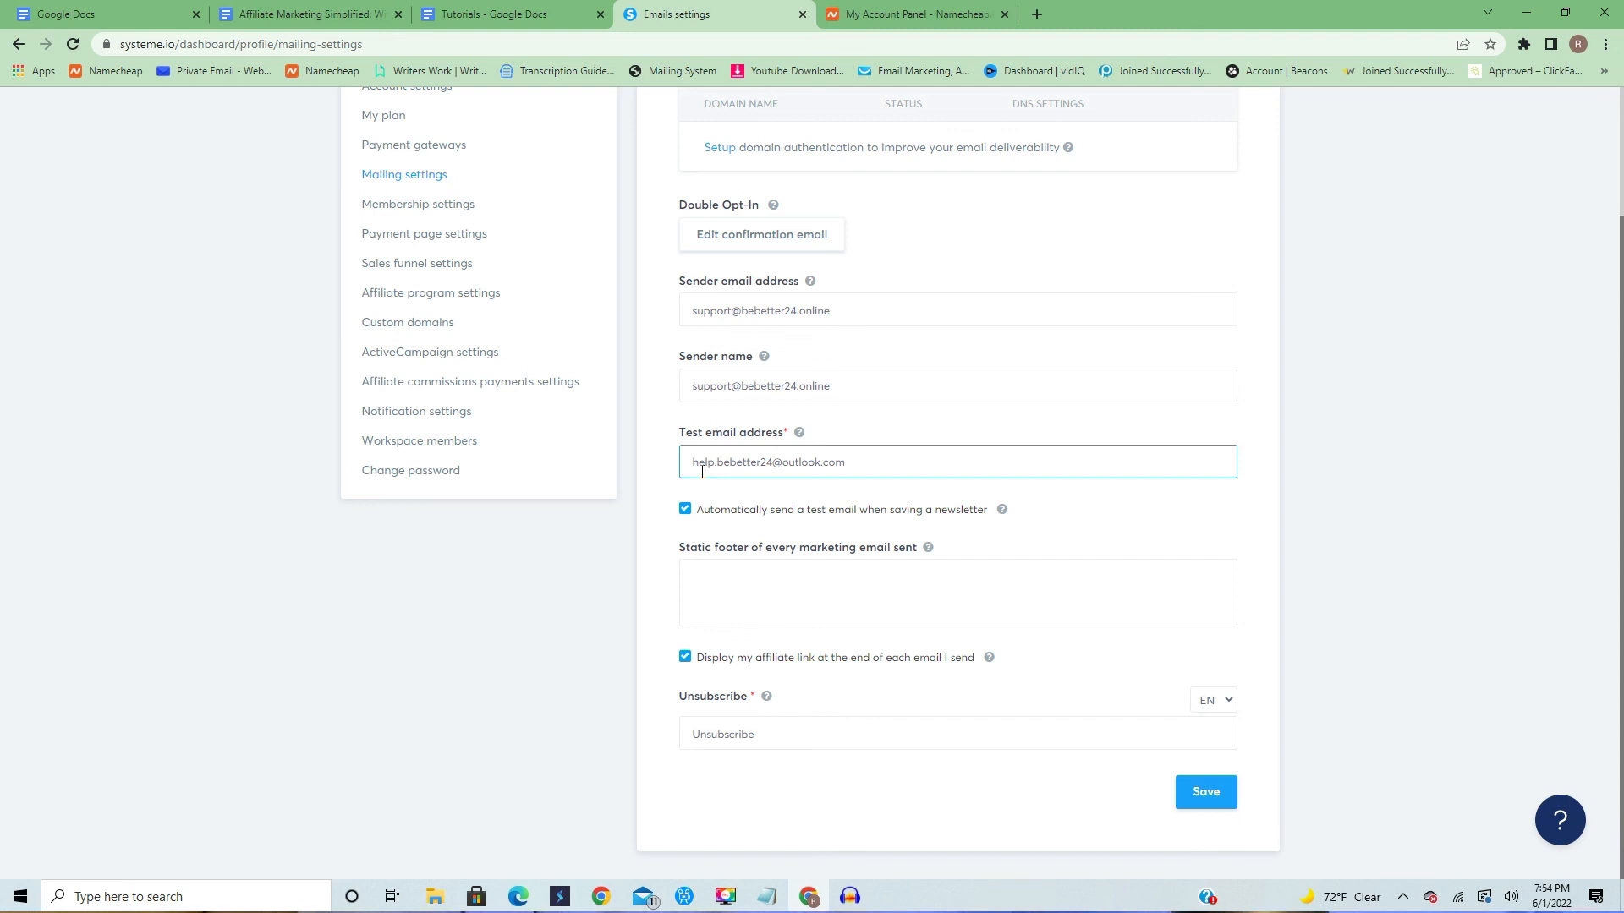
# Check the unsubscribe text field and save the mailing settings
pyautogui.click(764, 738)
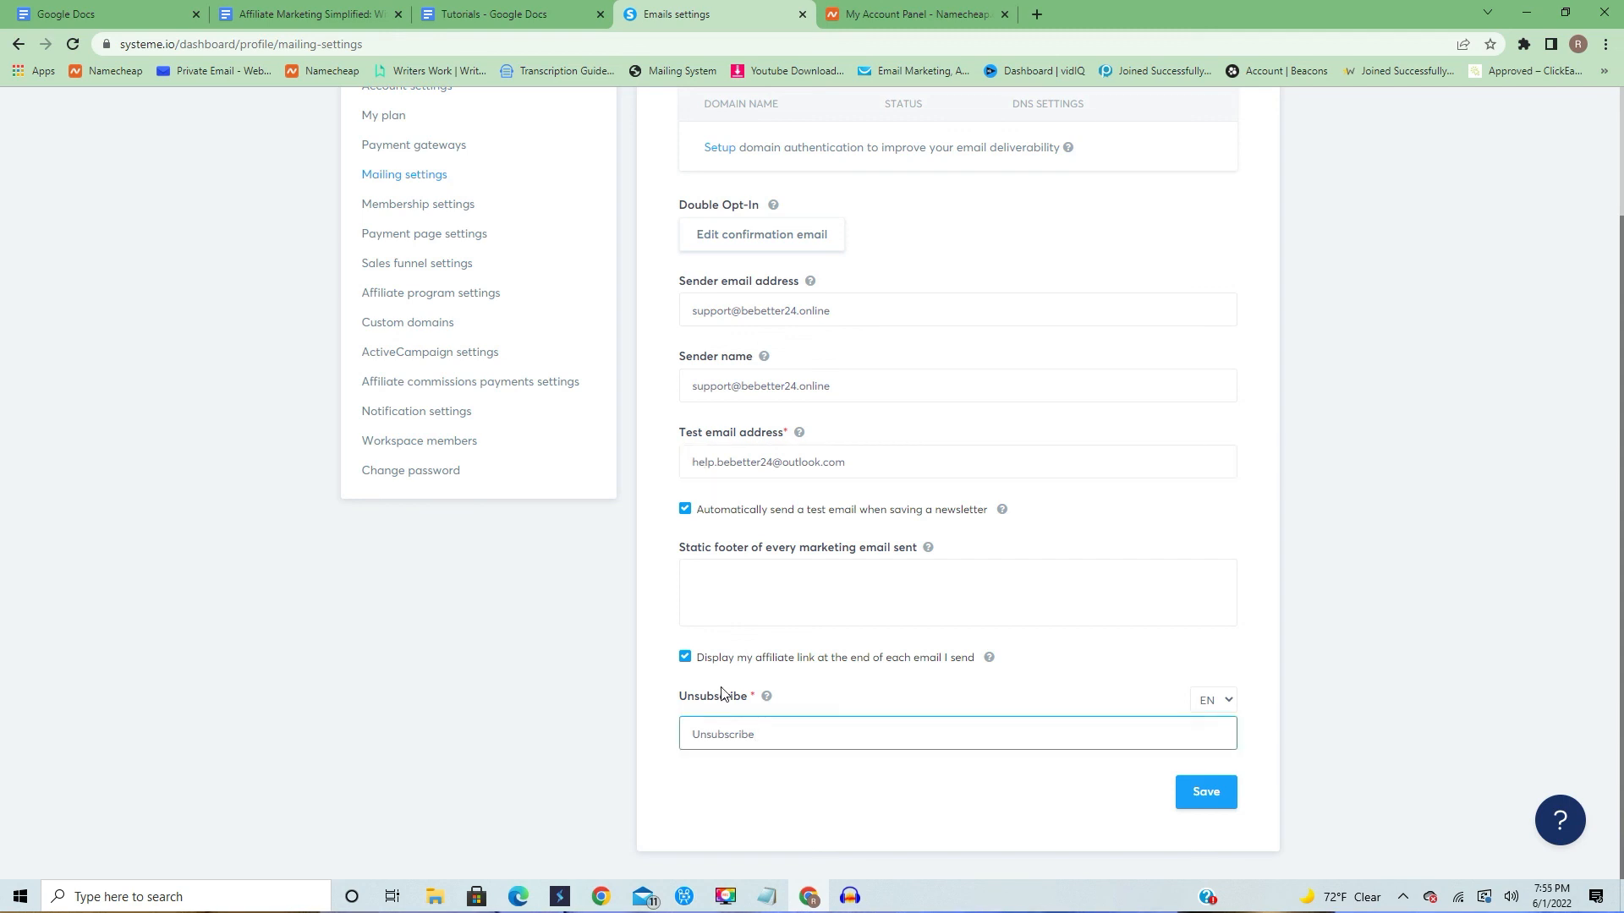
pyautogui.moveTo(678, 695); pyautogui.dragTo(748, 744)
pyautogui.click(745, 765)
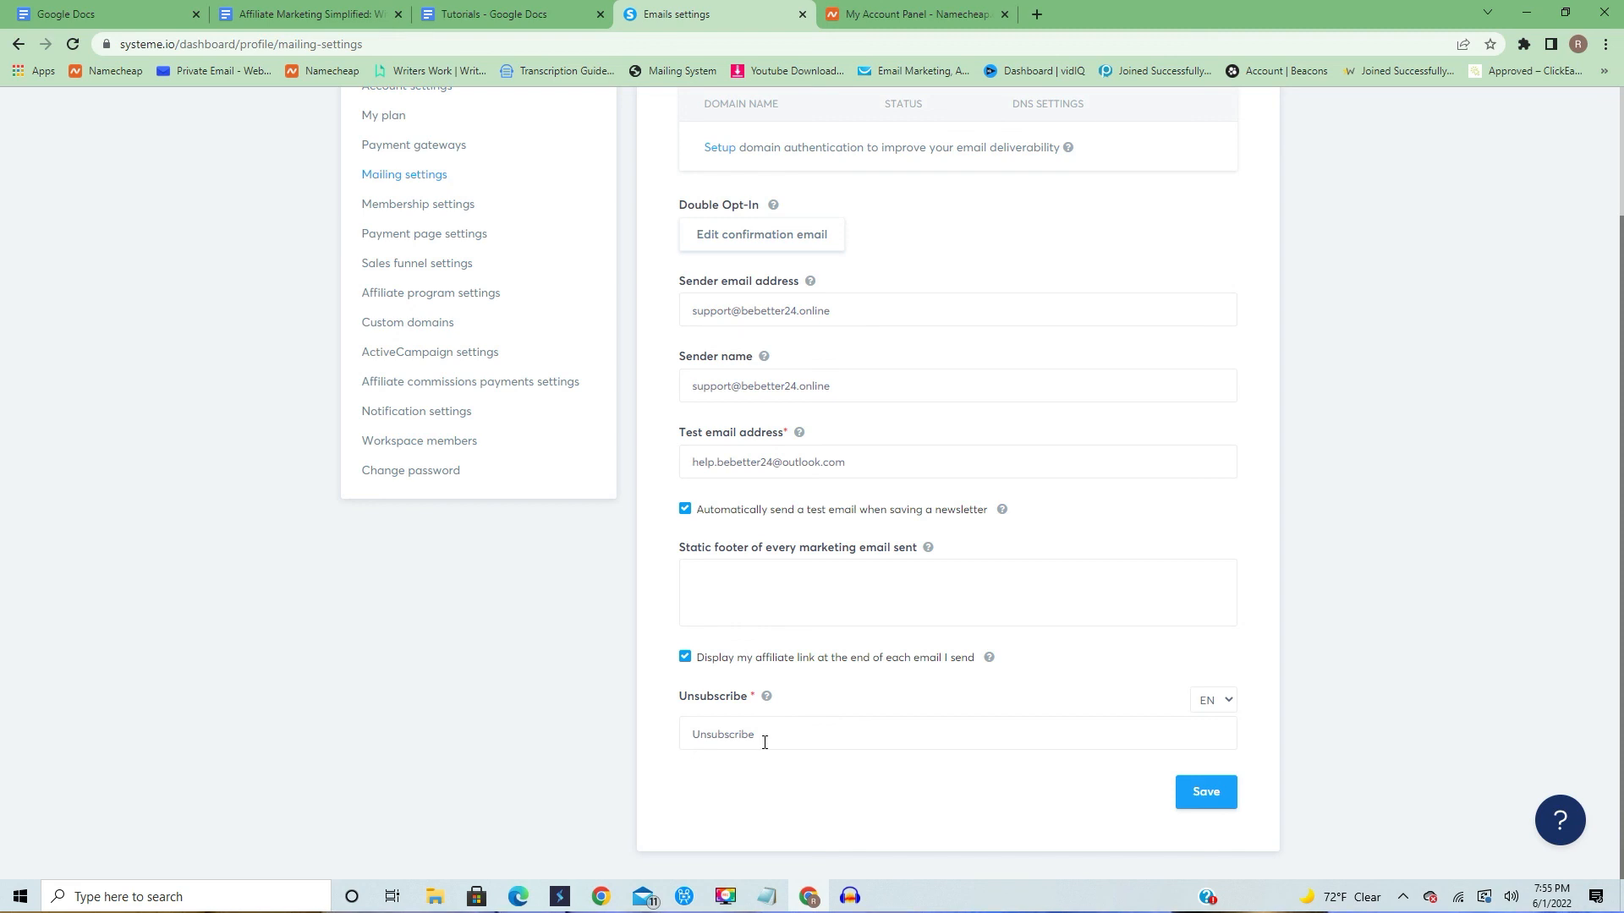
pyautogui.click(1196, 814)
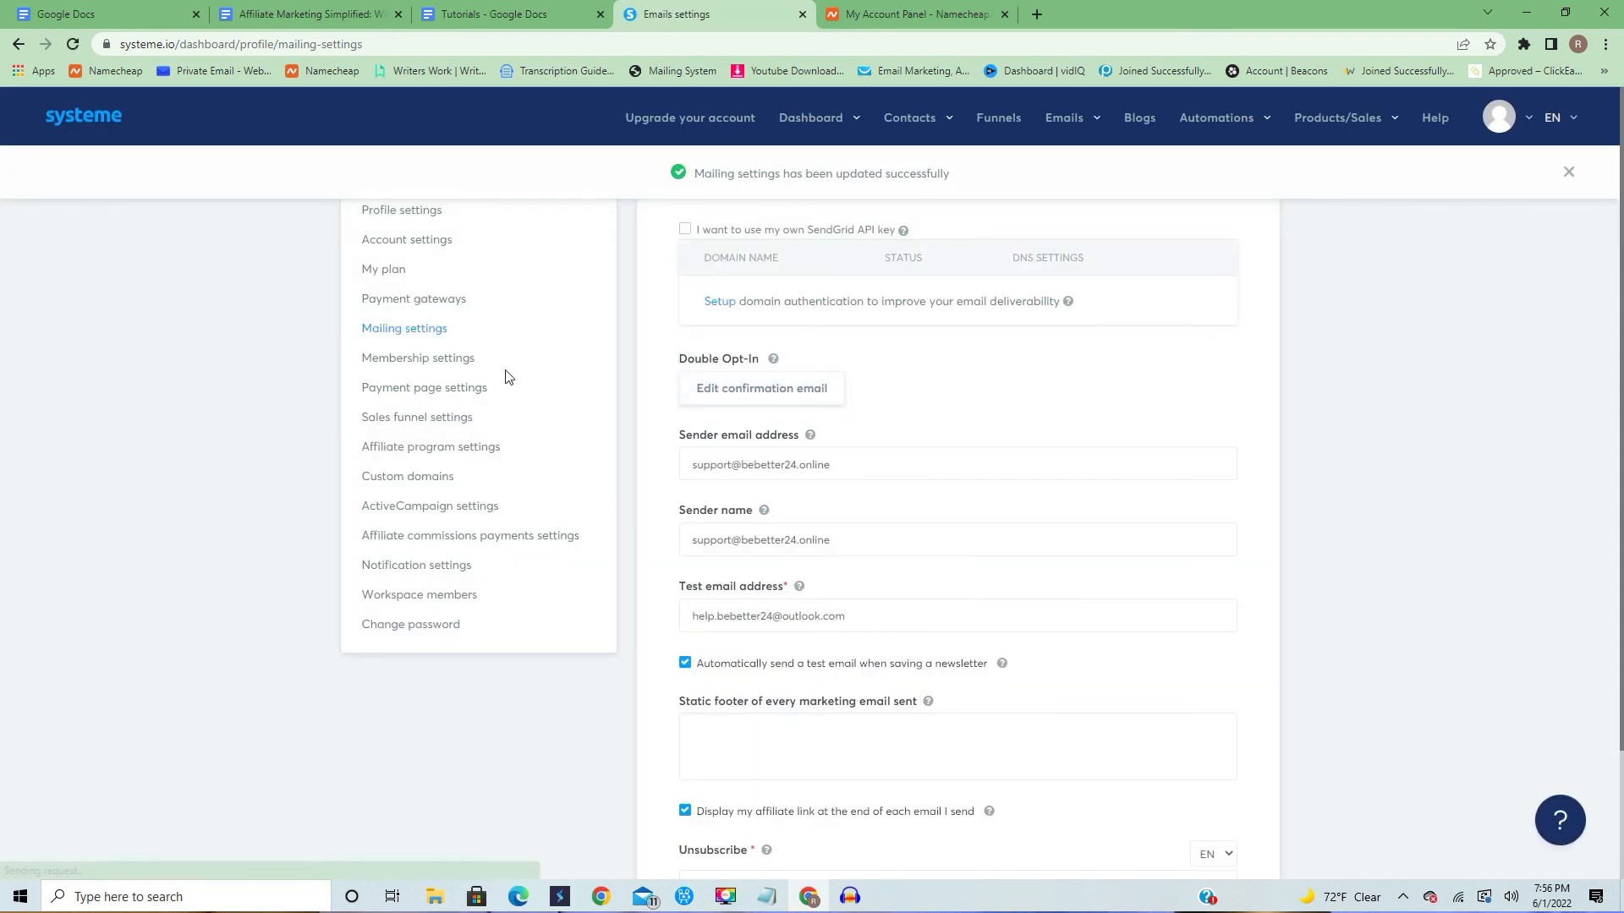
# Open the Early Subscribers funnel from the funnels list
pyautogui.click(979, 127)
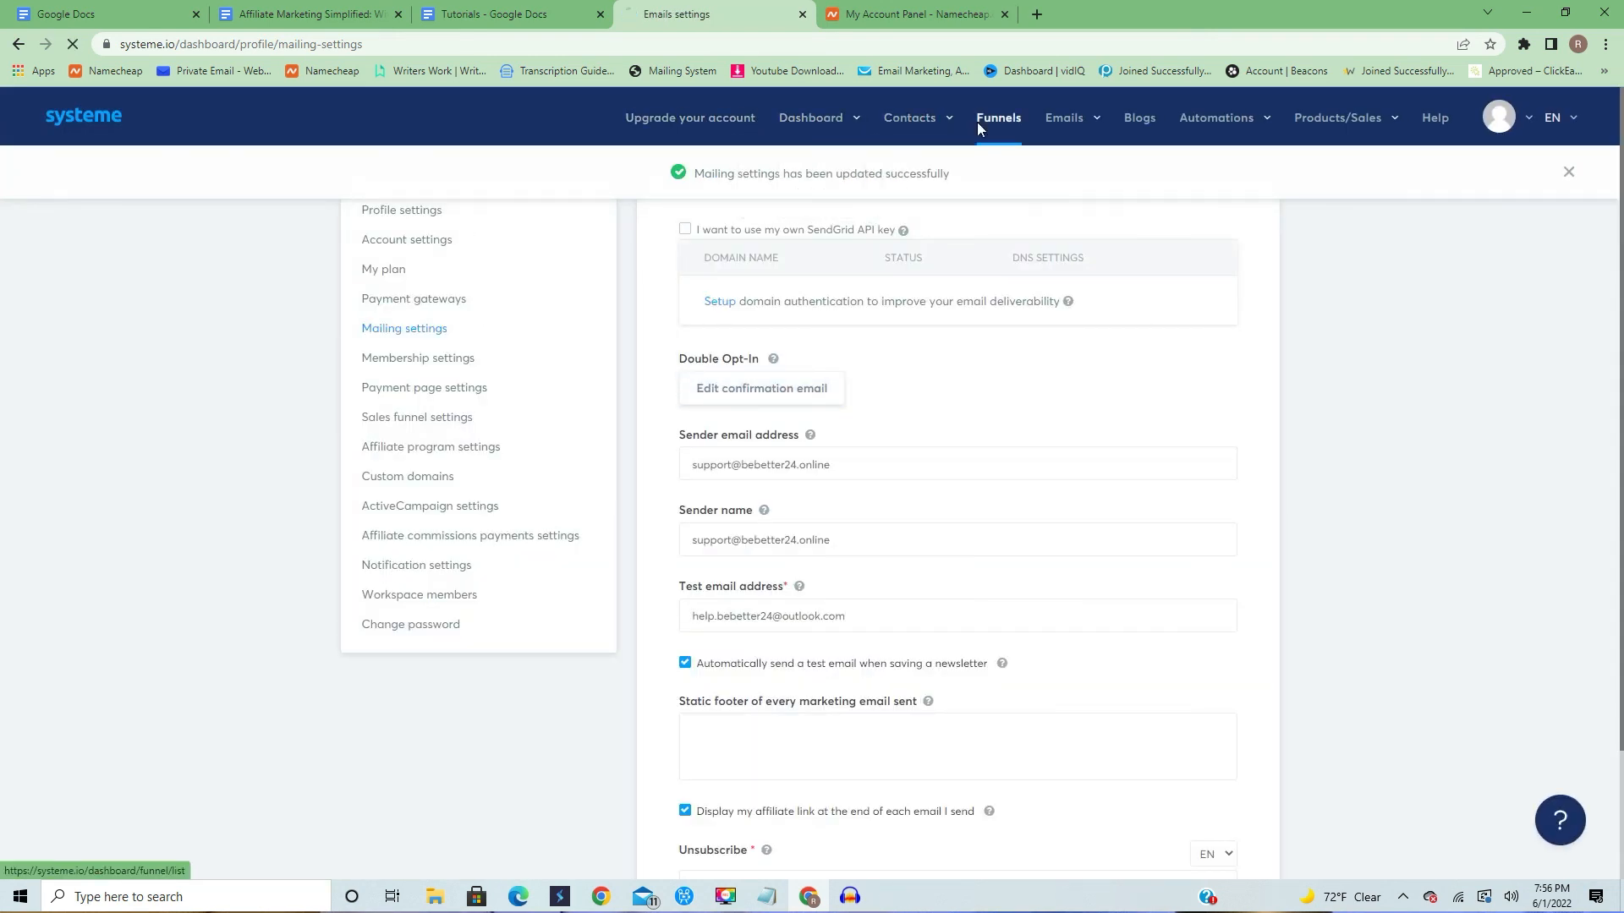
pyautogui.click(71, 281)
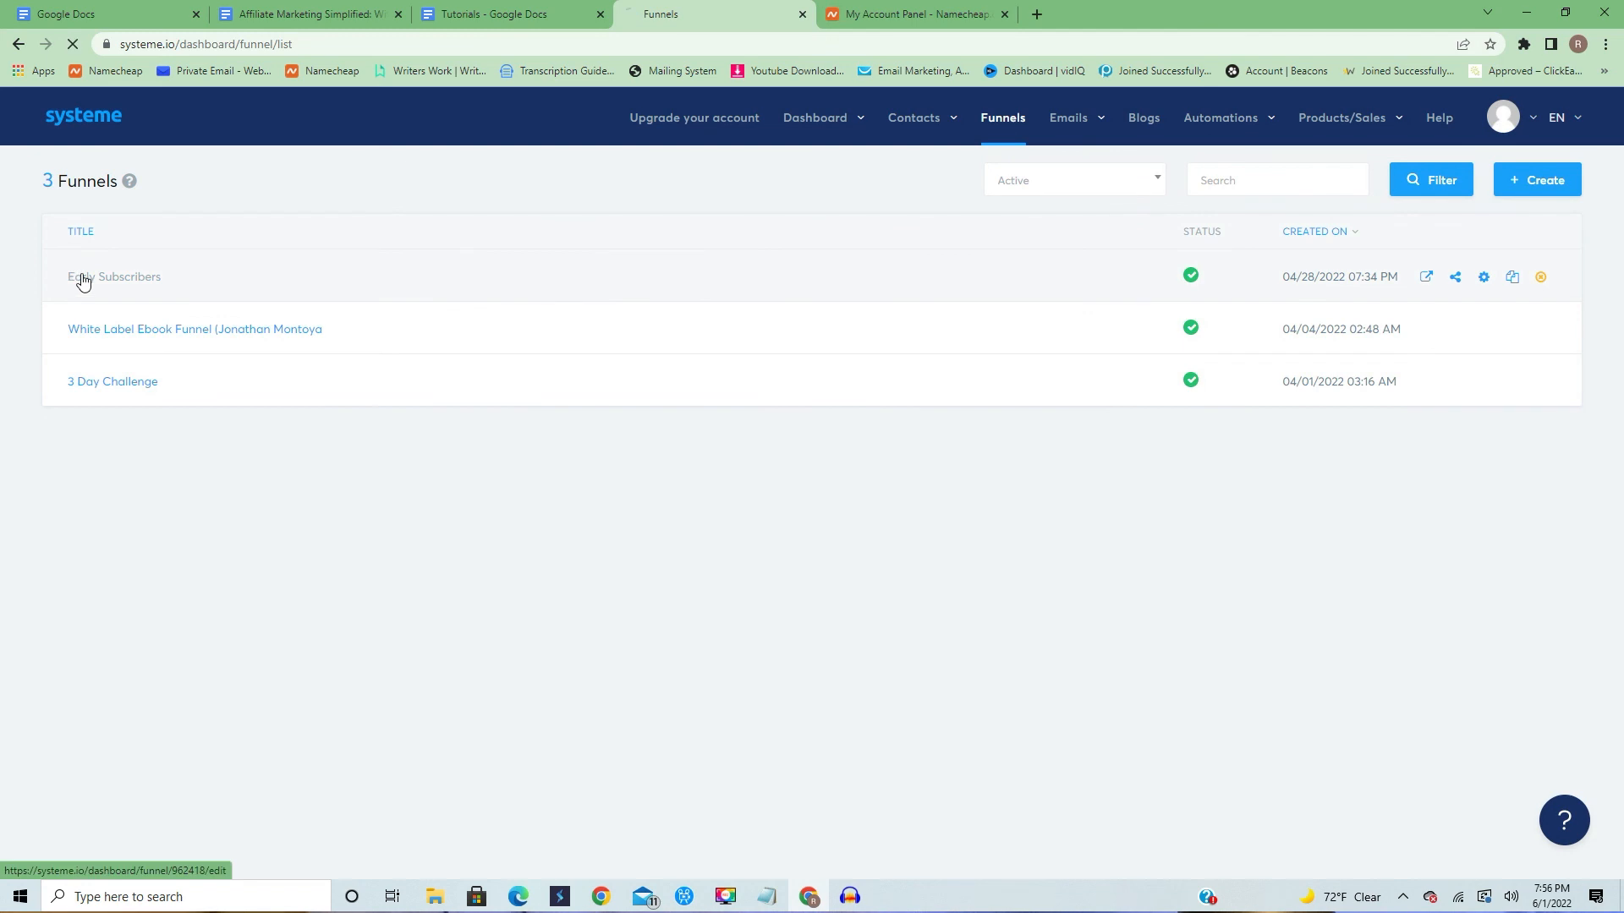